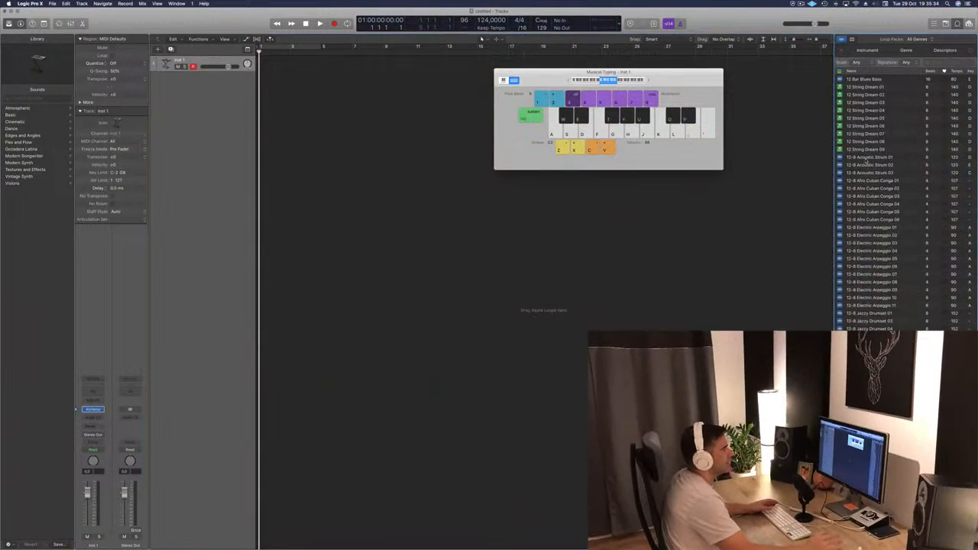
Step: Audition the 12-8 Acoustic Strum 01 loop and several 12-8 Afro Cuban Conga loops, moving the Musical Typing keyboard aside
left_click(868, 157)
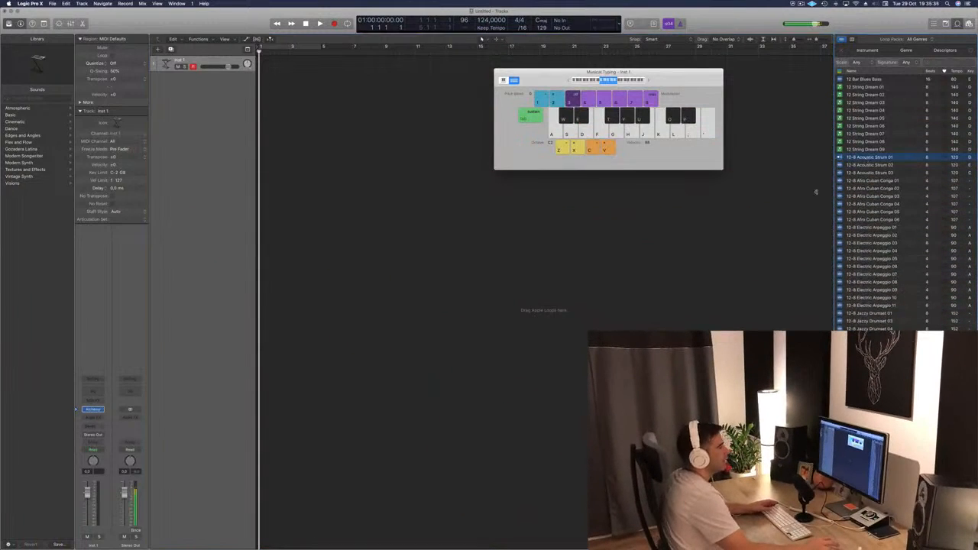
left_click(872, 184)
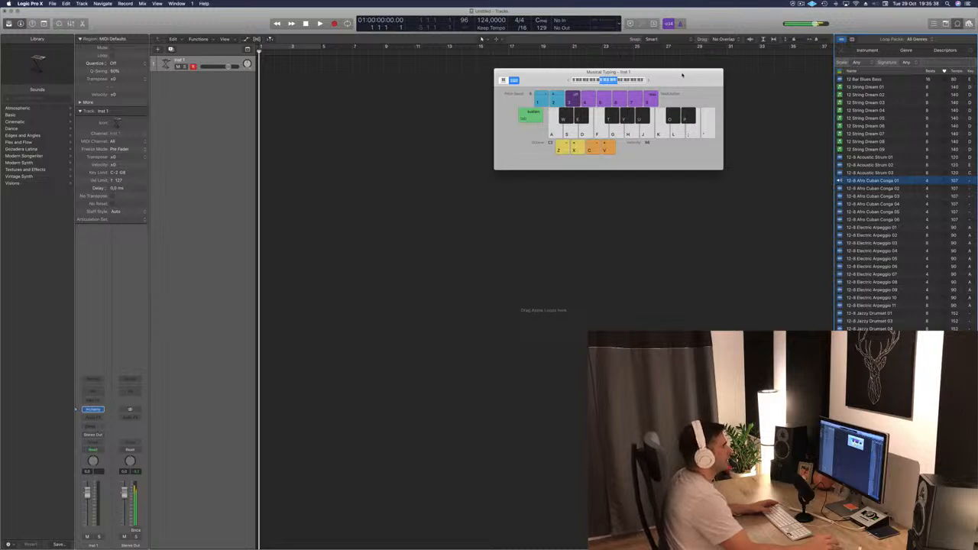
left_click_drag(683, 74, 748, 103)
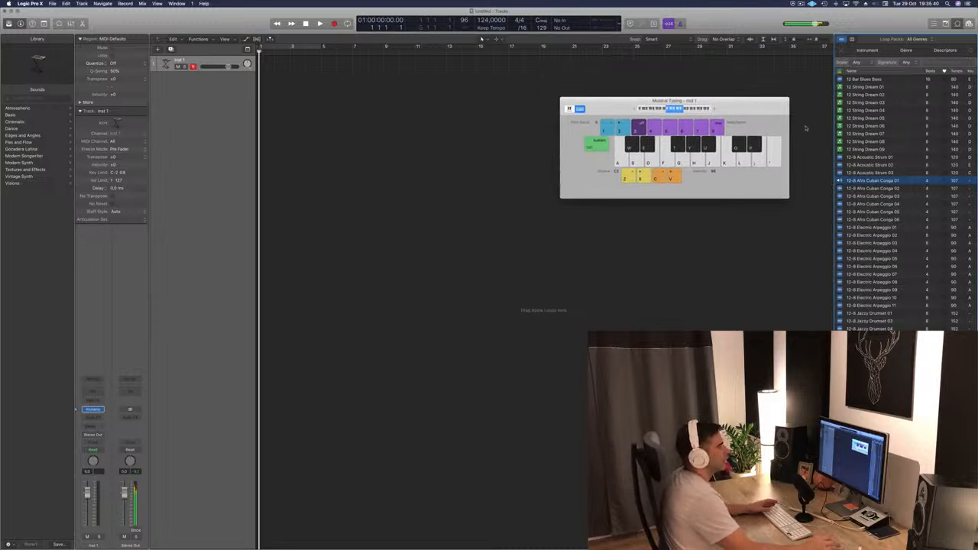
left_click(865, 197)
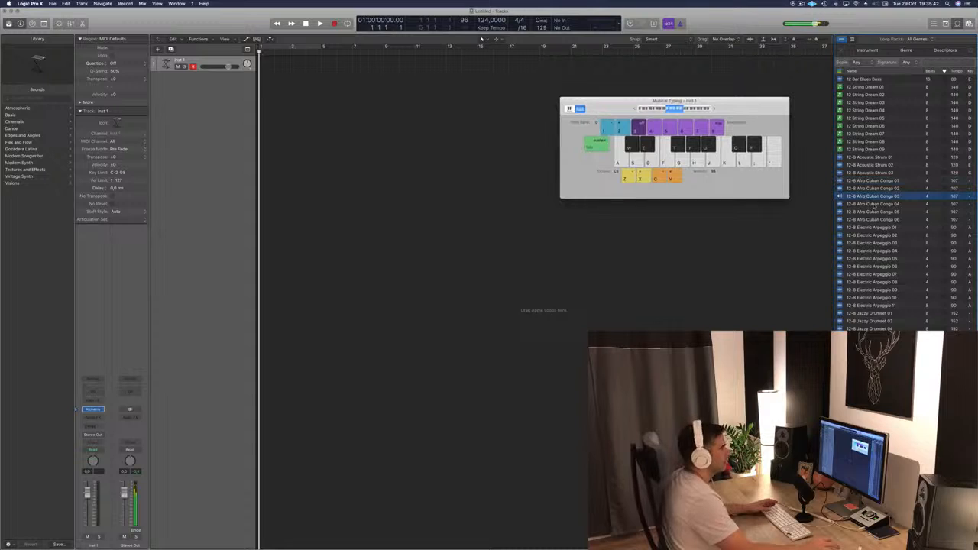
left_click(879, 205)
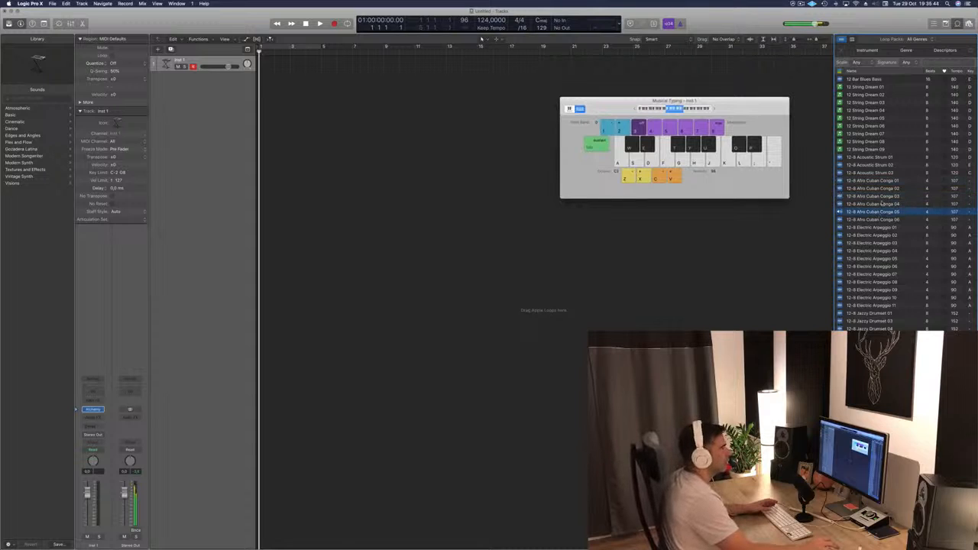
left_click(875, 196)
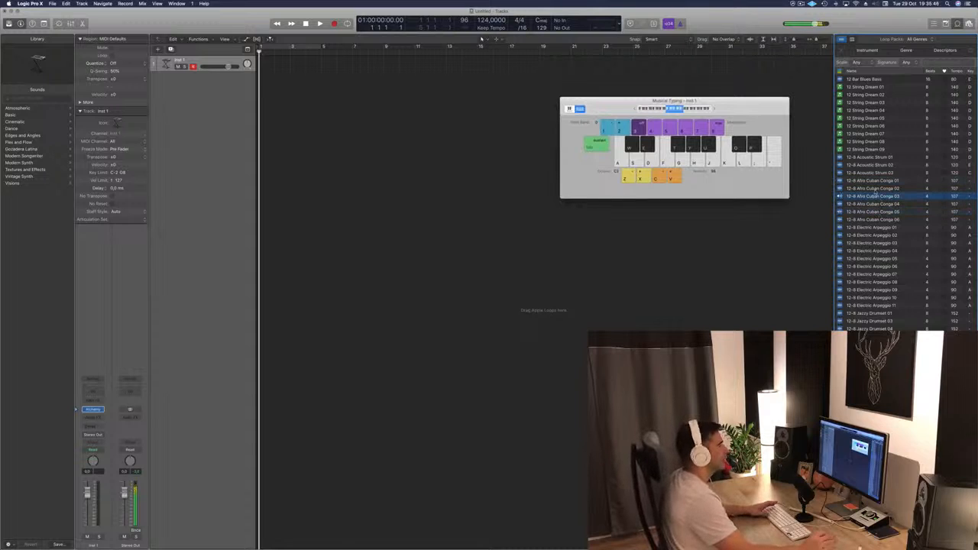
Step: Add the 12-8 Afro Cuban Conga 03 loop at bar 1 on a new track, importing its tempo information, and play it
left_click_drag(871, 196, 251, 105)
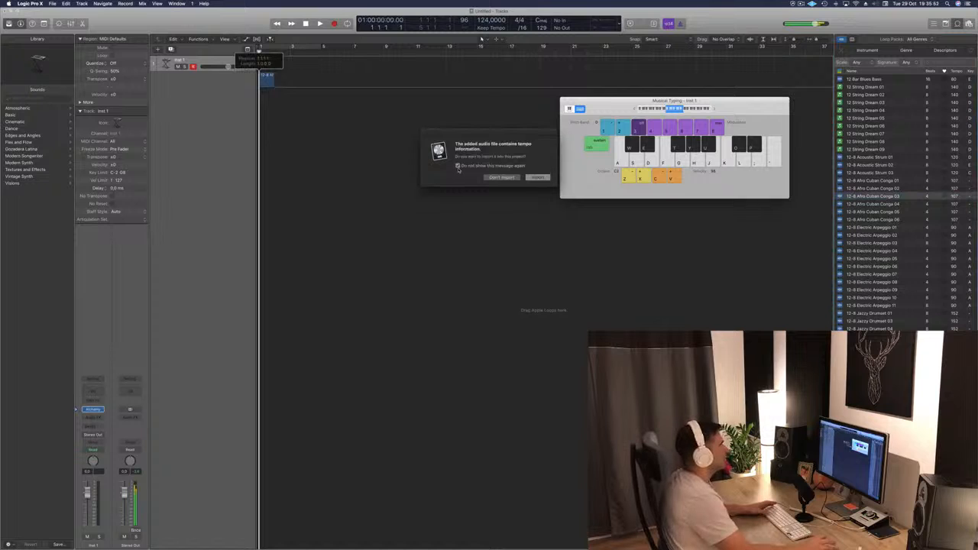
left_click(537, 178)
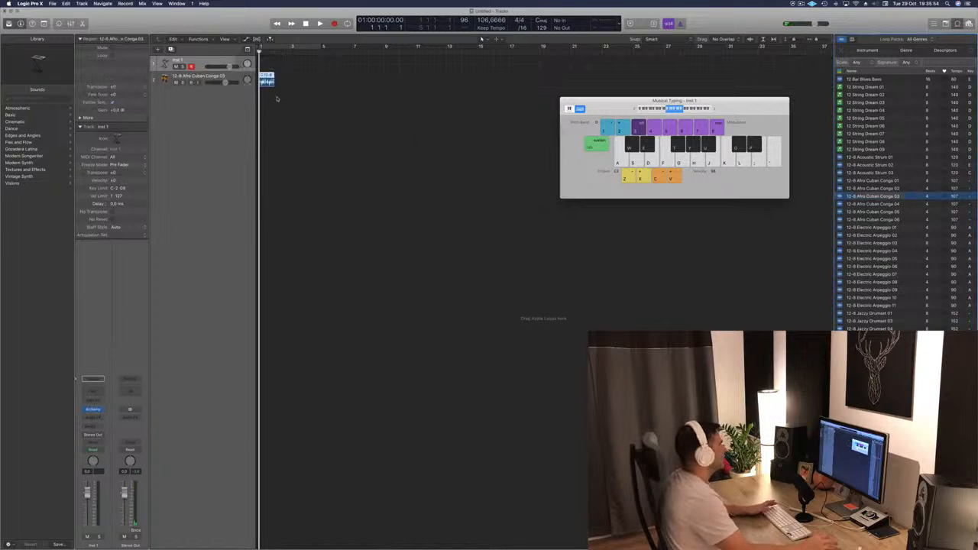
key("space")
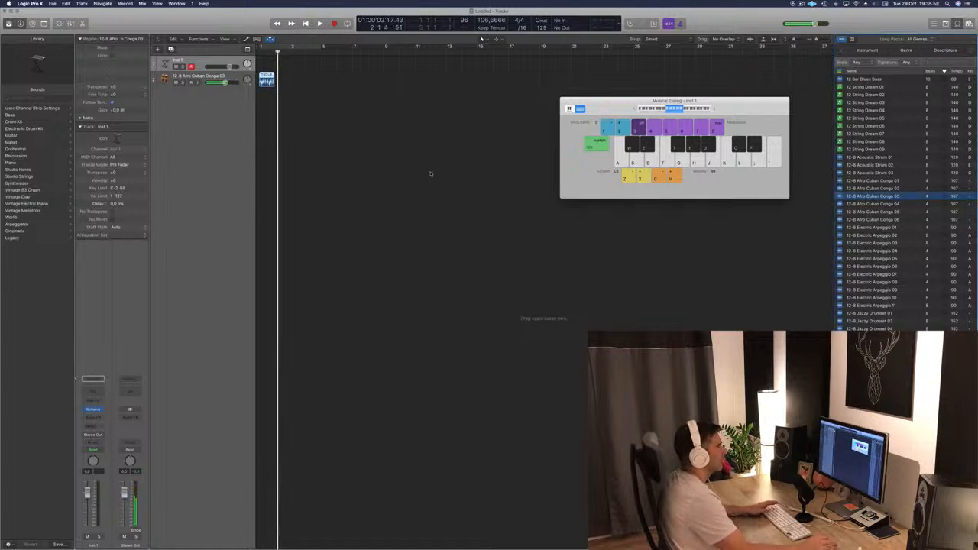
Step: Turn on the cycle range from bar 1 to bar 5 and loop the conga region to fill it
left_click(331, 97)
left_click(316, 48)
left_click(264, 80)
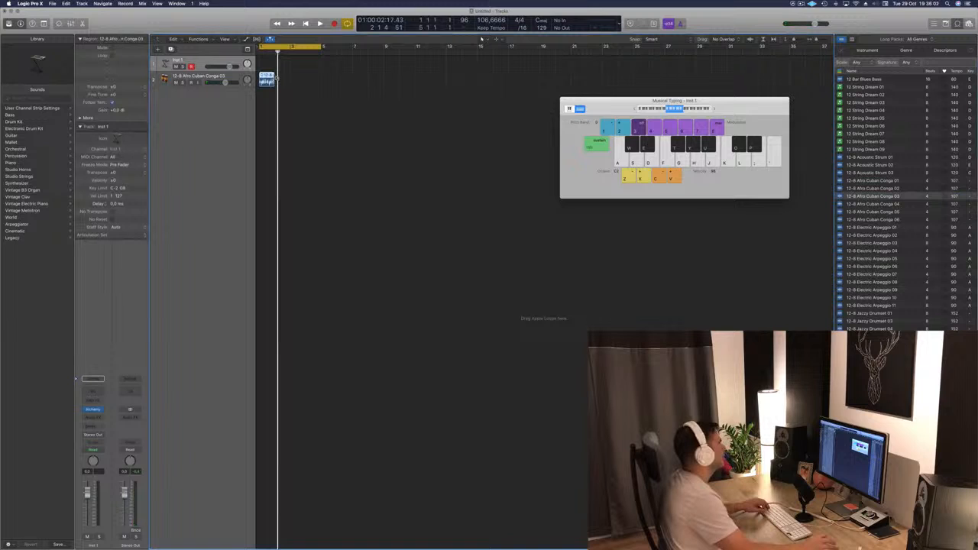
left_click_drag(275, 80, 321, 79)
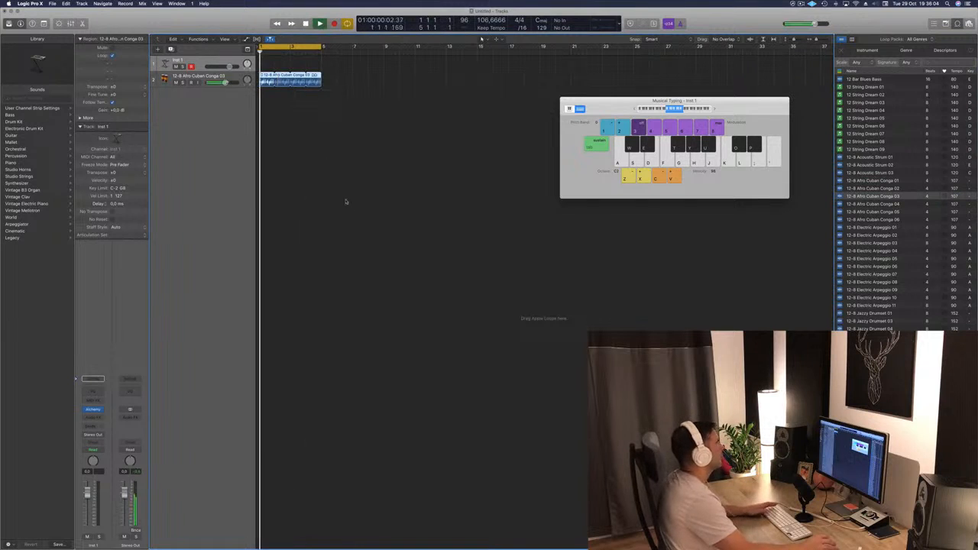
key("space")
Step: Set the project tempo to 124 and play back the conga loop at the new speed
scroll(364, 187, "up", 2)
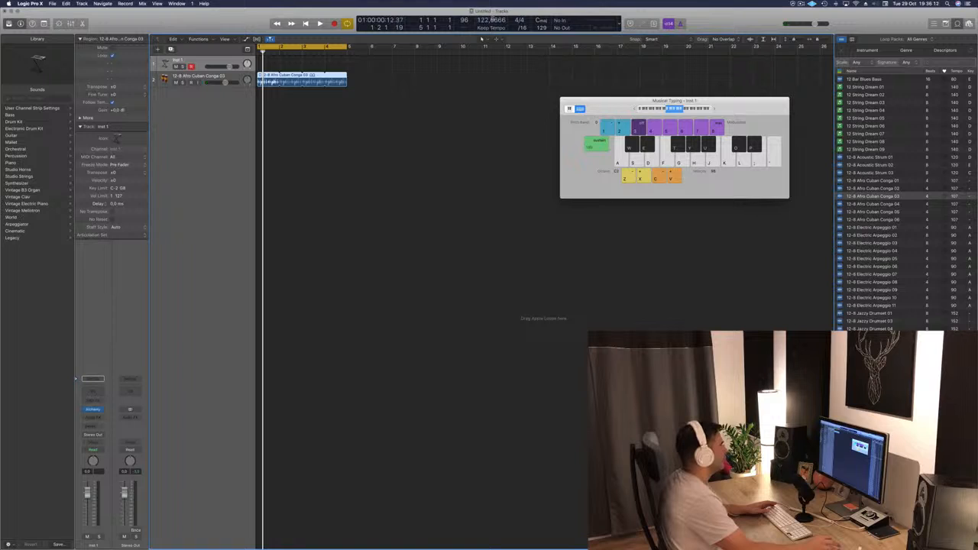
double_click(493, 21)
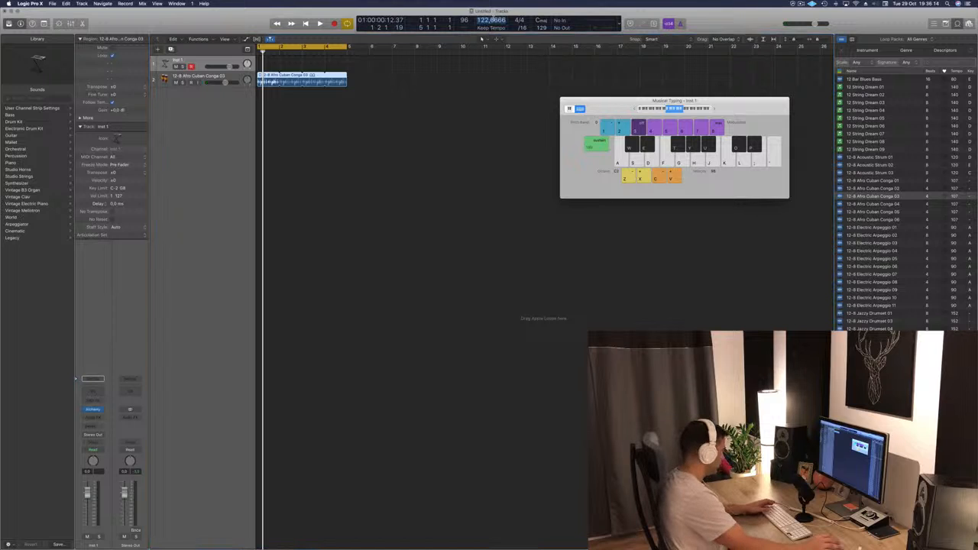
type("124")
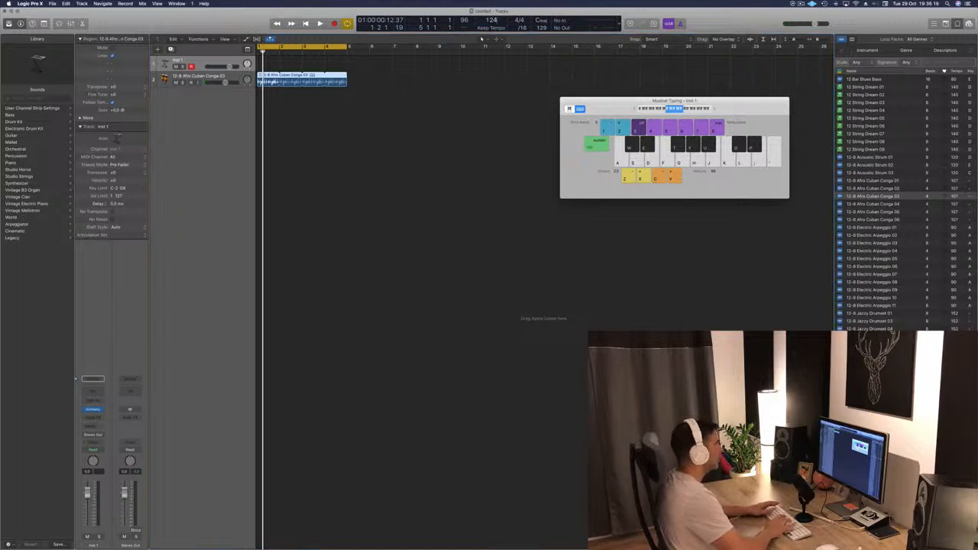
key("Return")
left_click(448, 166)
key("space")
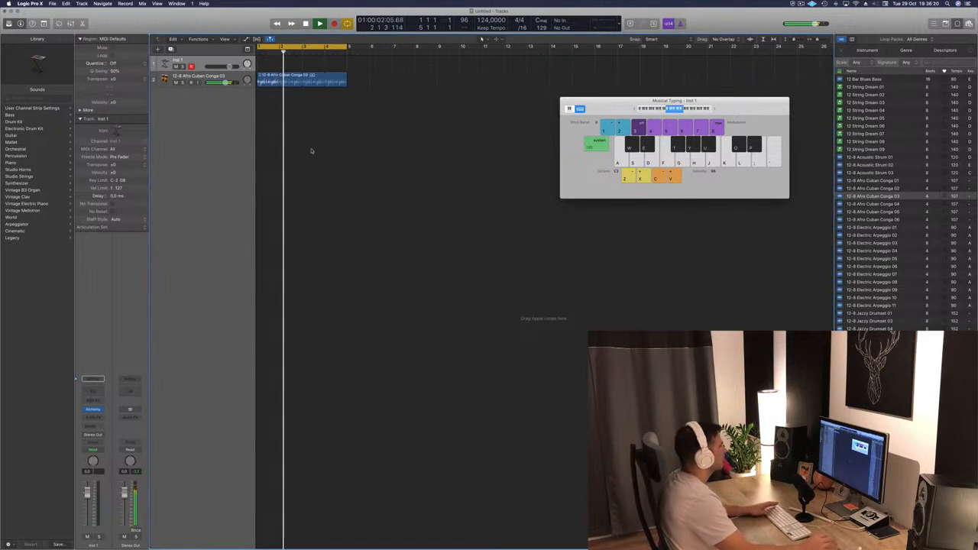
key("space")
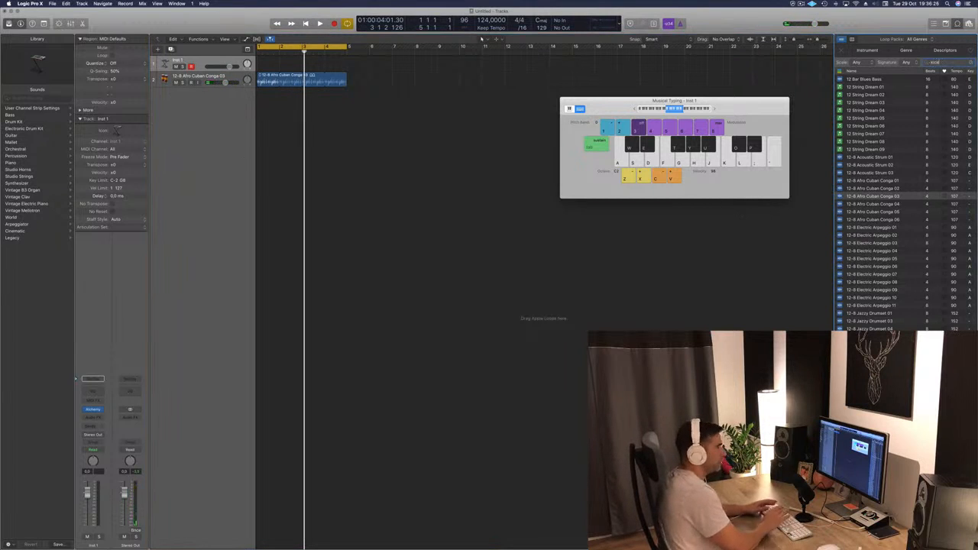
Step: Search the loops for "kick", try "kick drum", and return to the search for "kick"
key("Return")
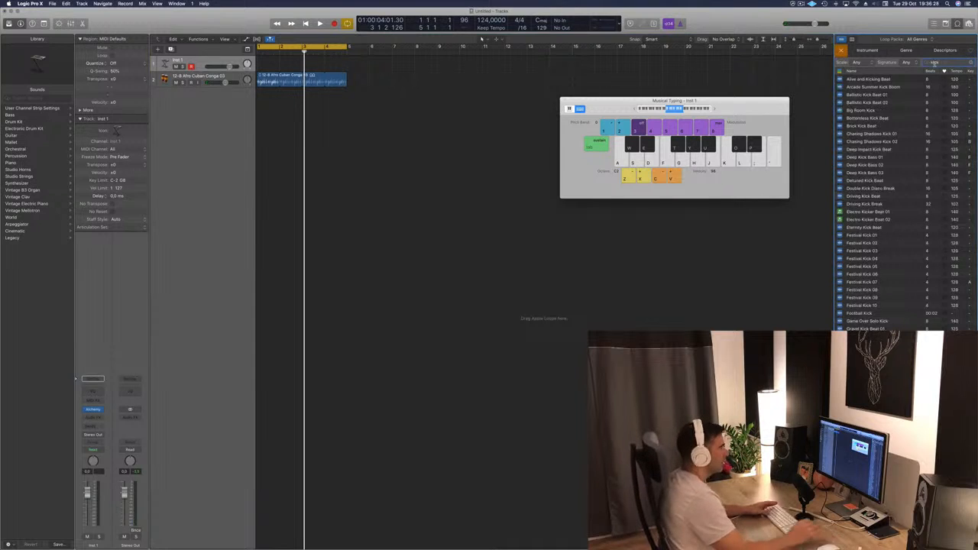
type("dru")
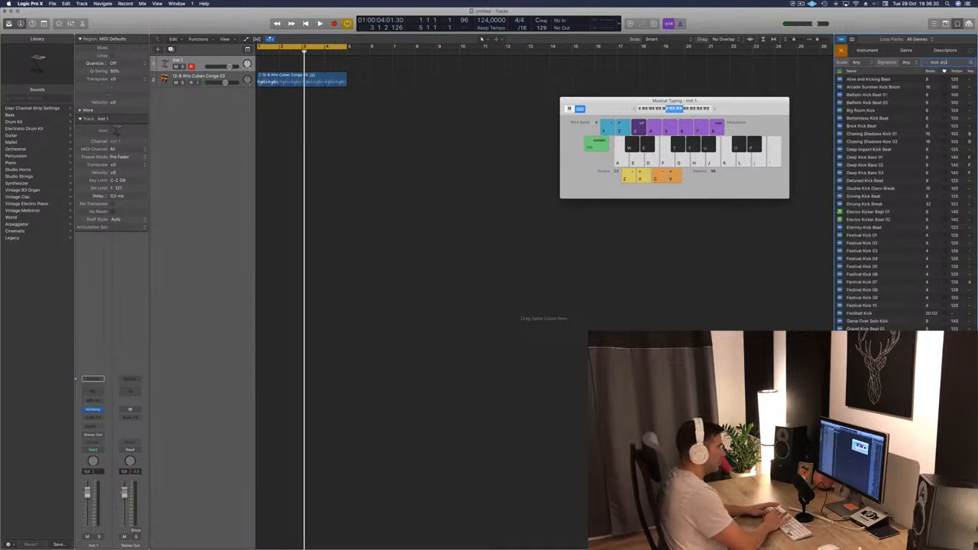
type("m")
key("Return")
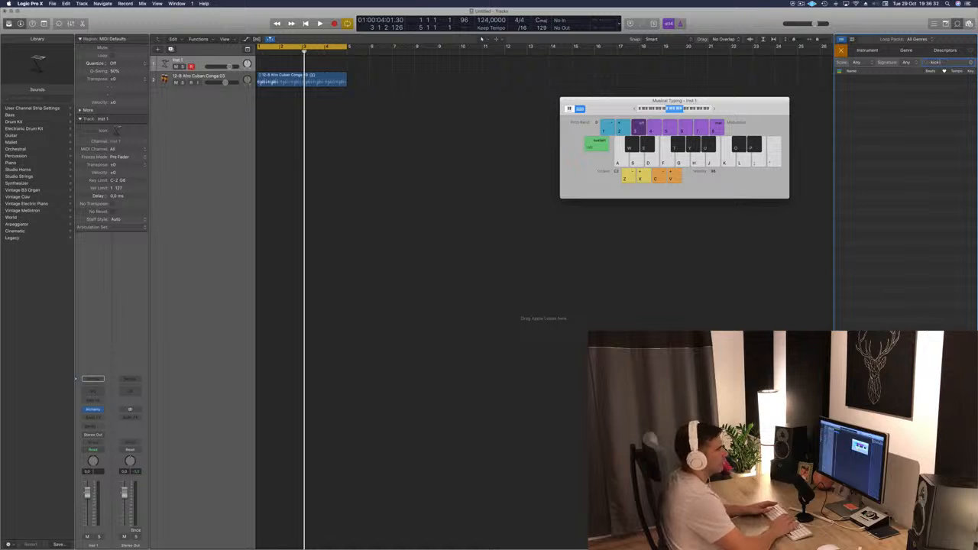
key("Return")
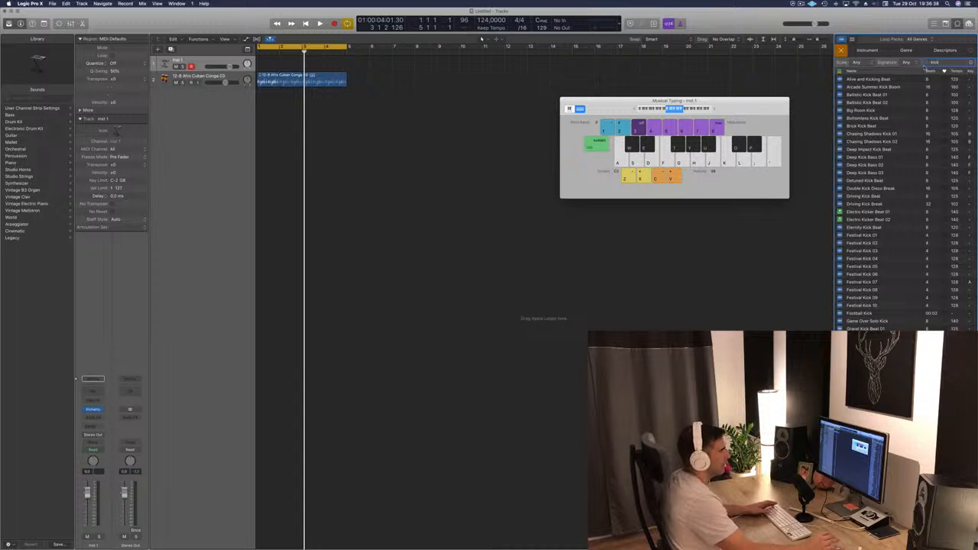
Step: Audition the first Festival Kick loops, add Festival Kick 03 at bar 1 on a new track, and play it with the conga
left_click(872, 238)
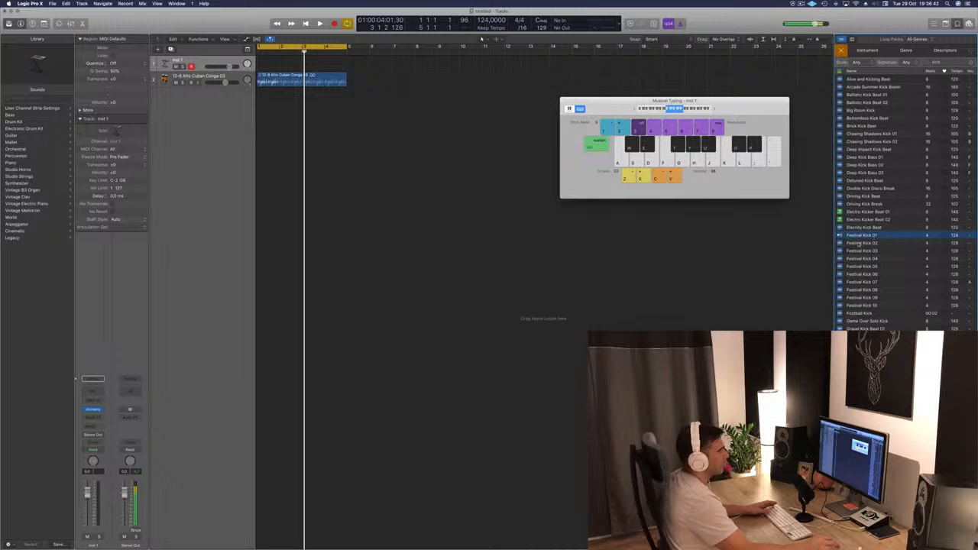
left_click(859, 242)
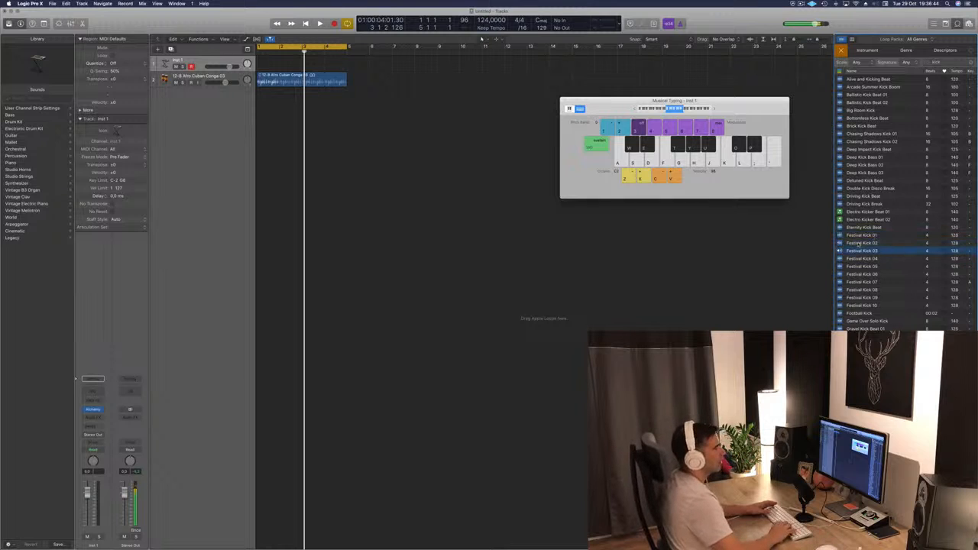
key("Down")
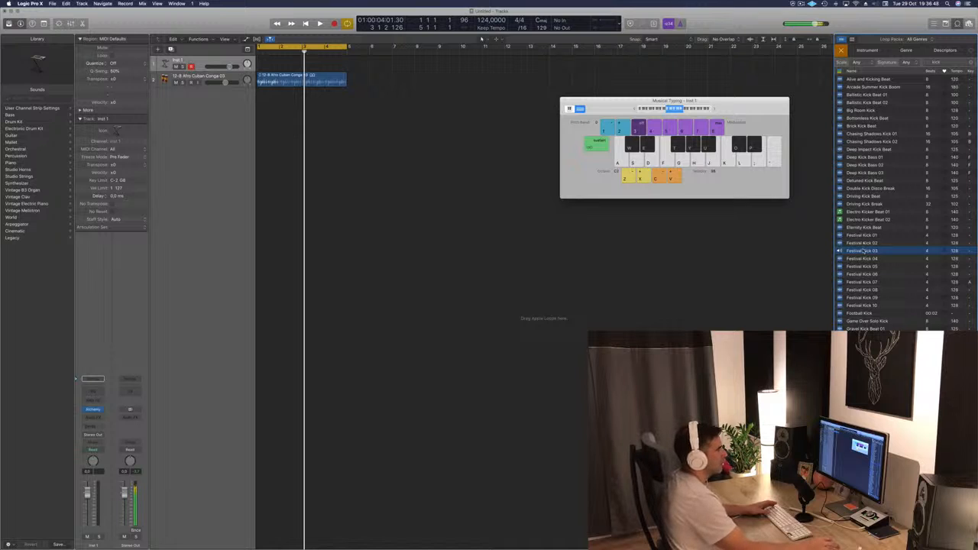
left_click_drag(861, 250, 255, 119)
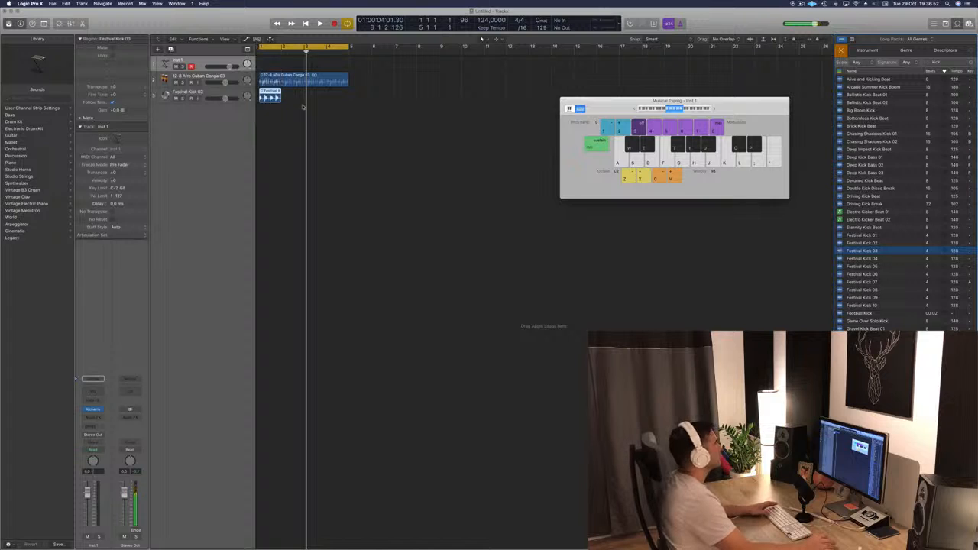
key("space")
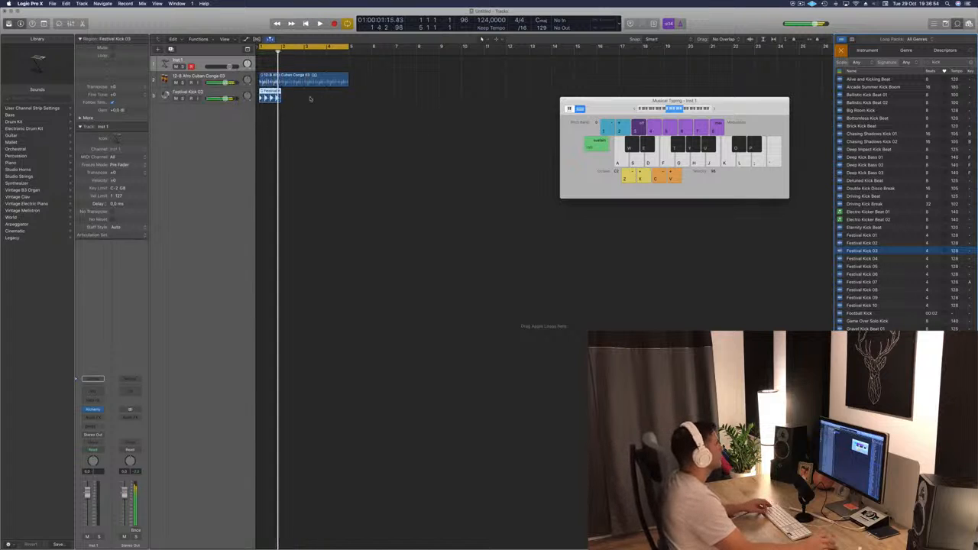
left_click(268, 93)
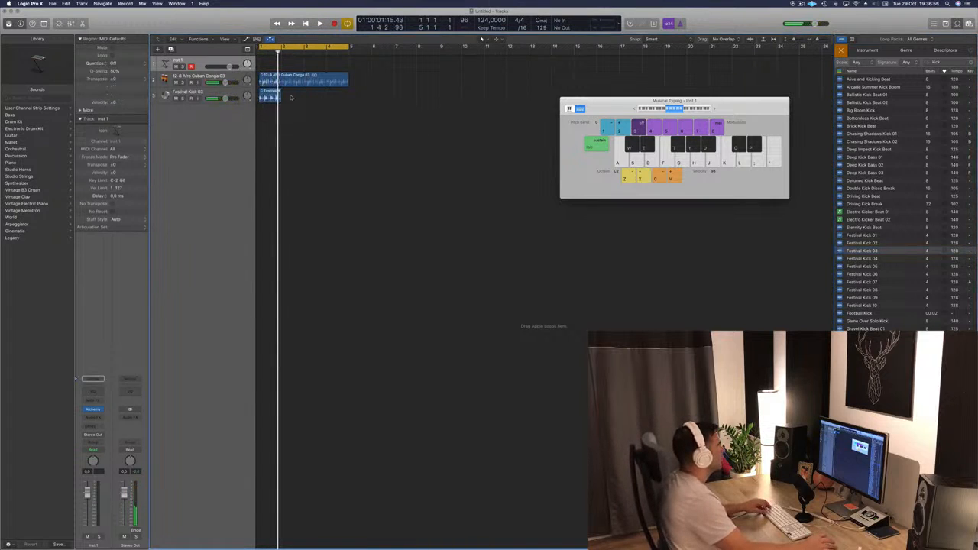
left_click_drag(269, 93, 291, 93)
key("super+z")
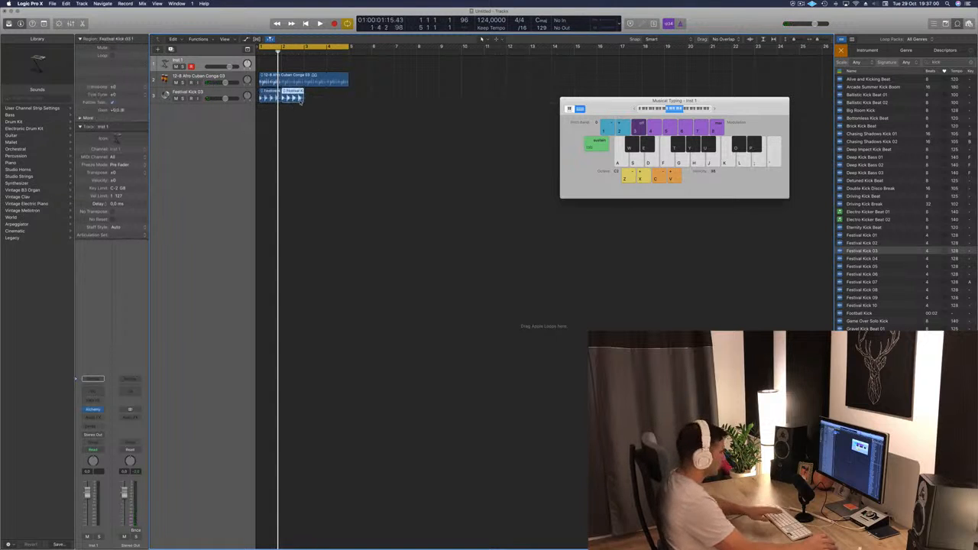
Step: Loop the Festival Kick 03 region up to bar 5 and play it together with the conga
left_click_drag(281, 95, 348, 93)
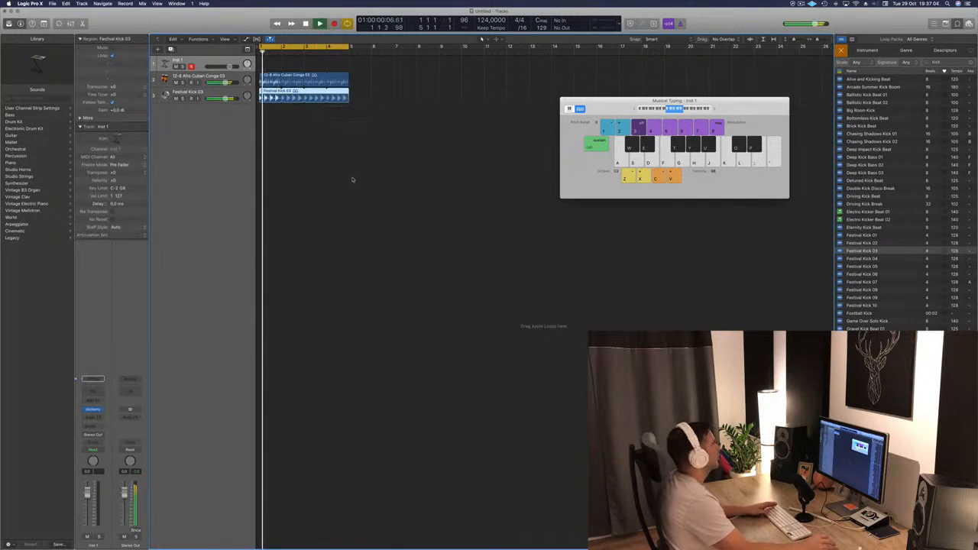
left_click(344, 173)
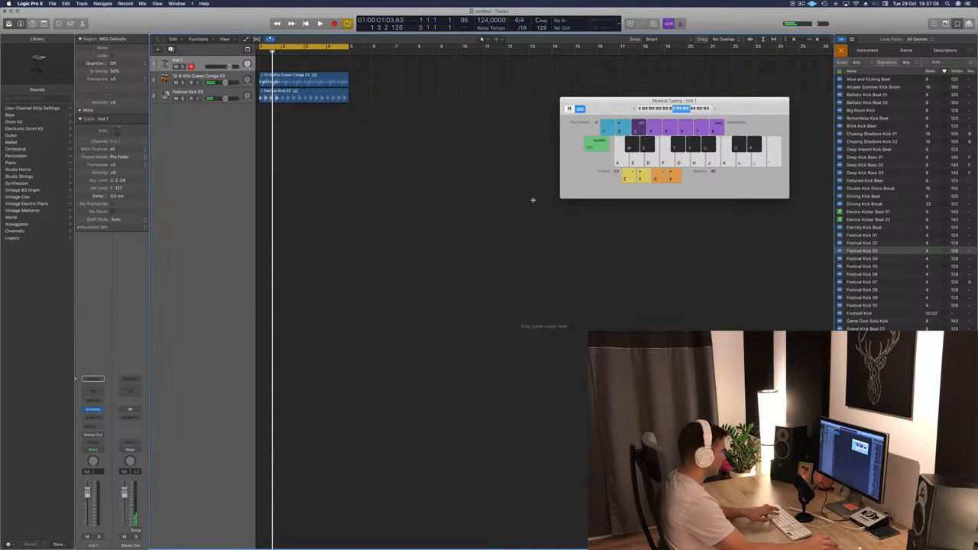
Step: Return to Logic Pro X from the desktop and close the Musical Typing keyboard
key("super+h")
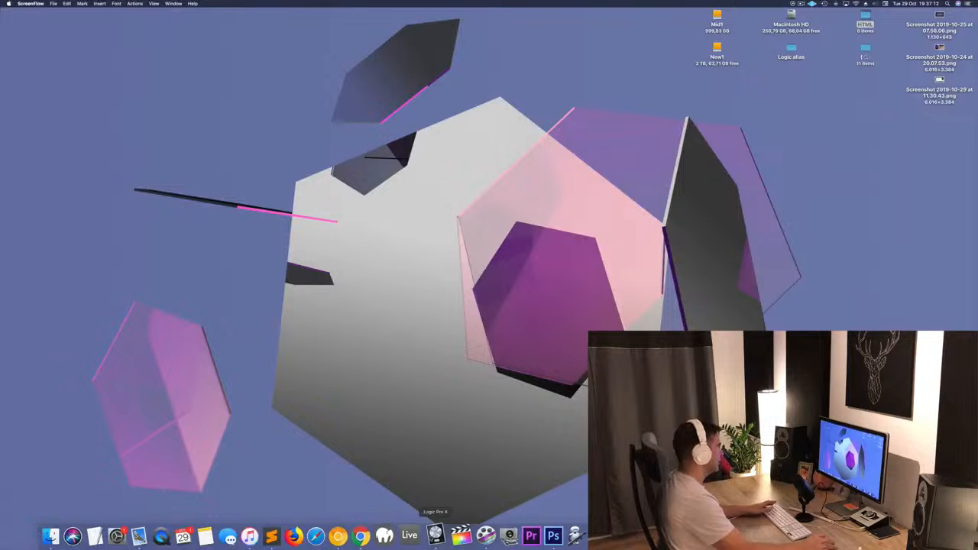
left_click(437, 535)
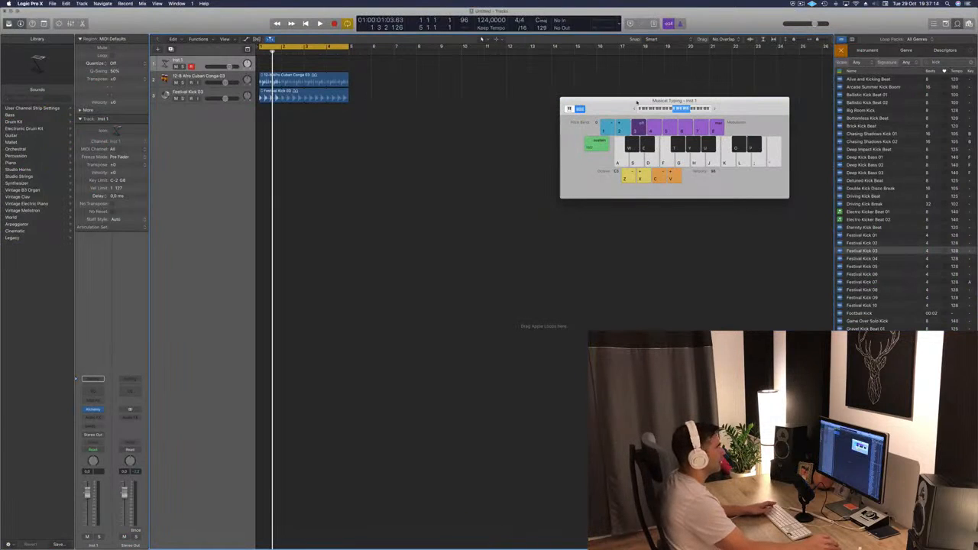
key("super+k")
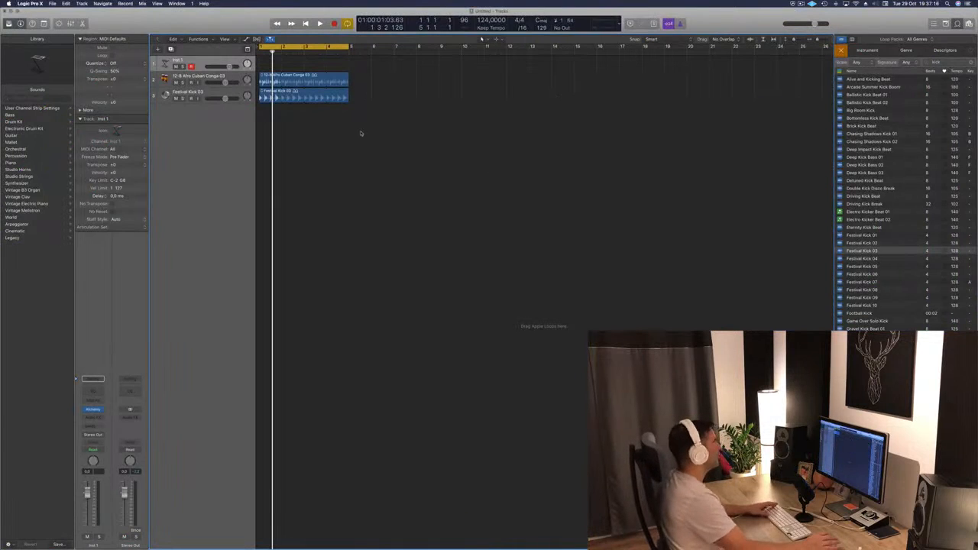
Step: Show the mixer and lower the Festival Kick 03 channel's volume slightly while the loops play from bar 1
key("Return")
key("space")
key("space")
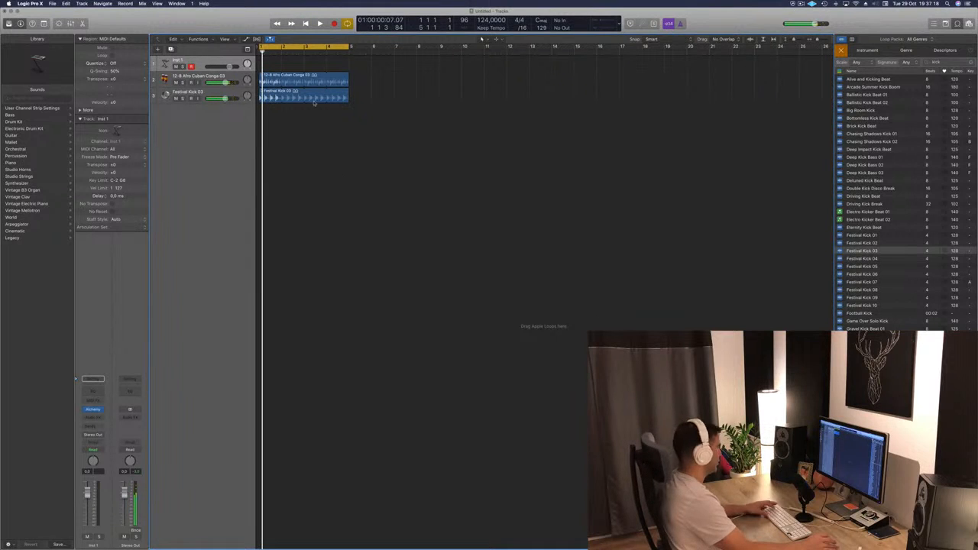
key("x")
key("space")
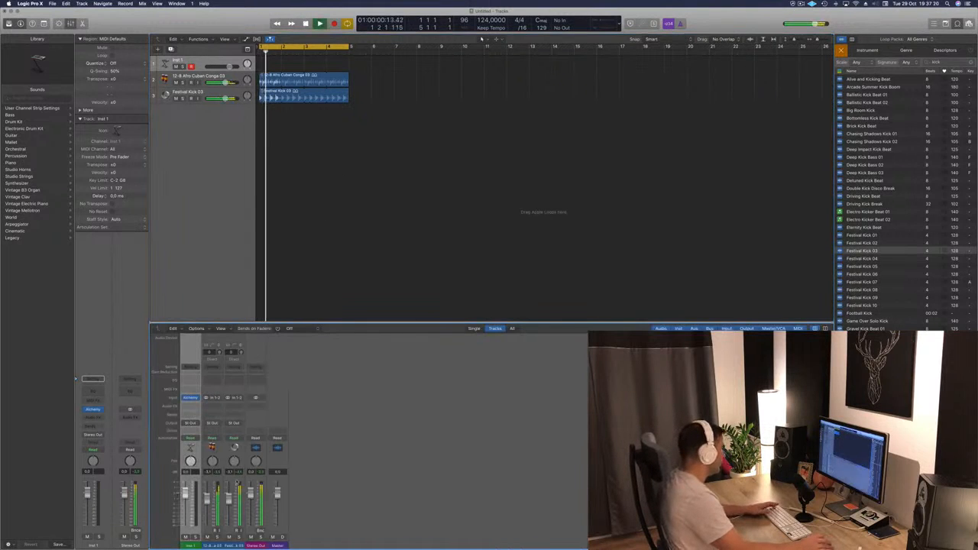
left_click_drag(229, 499, 230, 504)
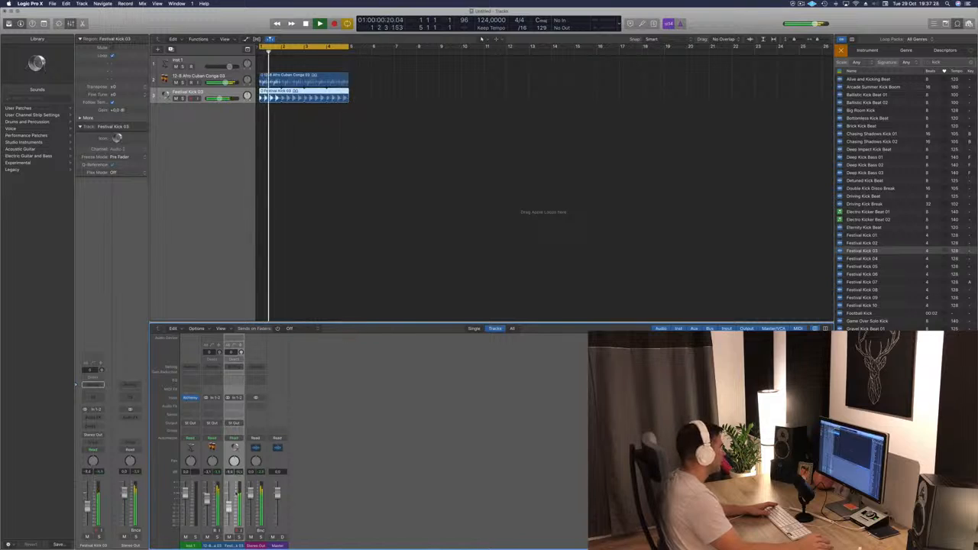
Step: Lower the 12-8 Afro Cuban Conga 03 channel's volume to about -24 dB against the kick and stop playback
left_click(208, 544)
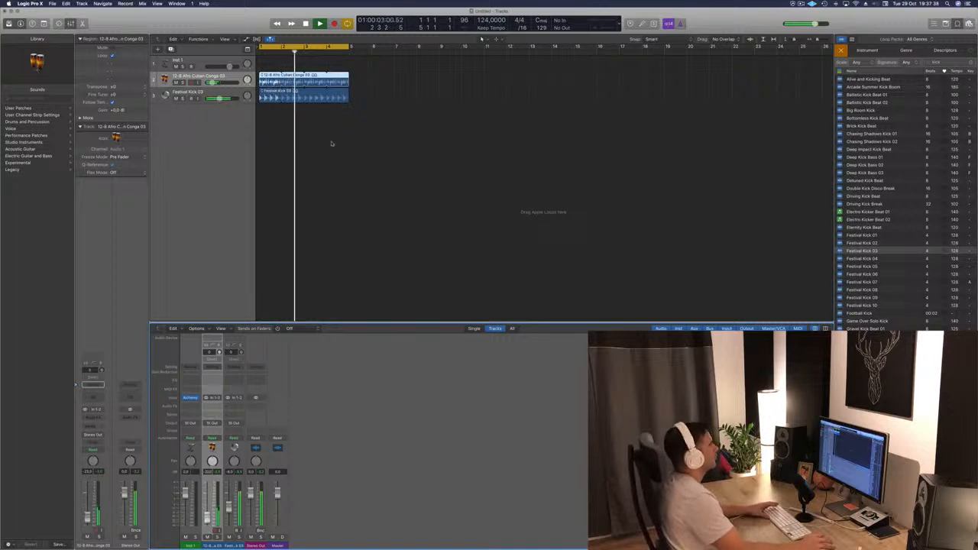
left_click(406, 156)
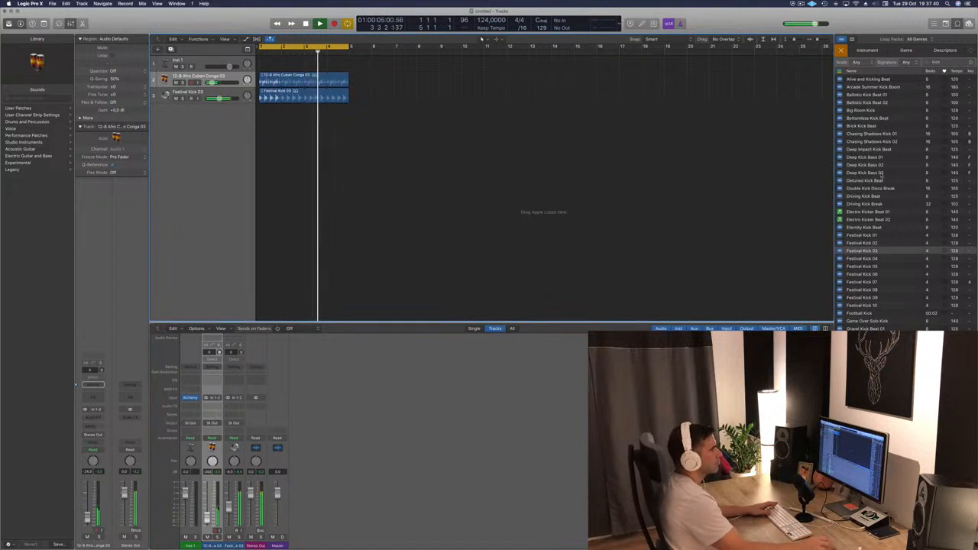
scroll(886, 180, "down", 1)
key("space")
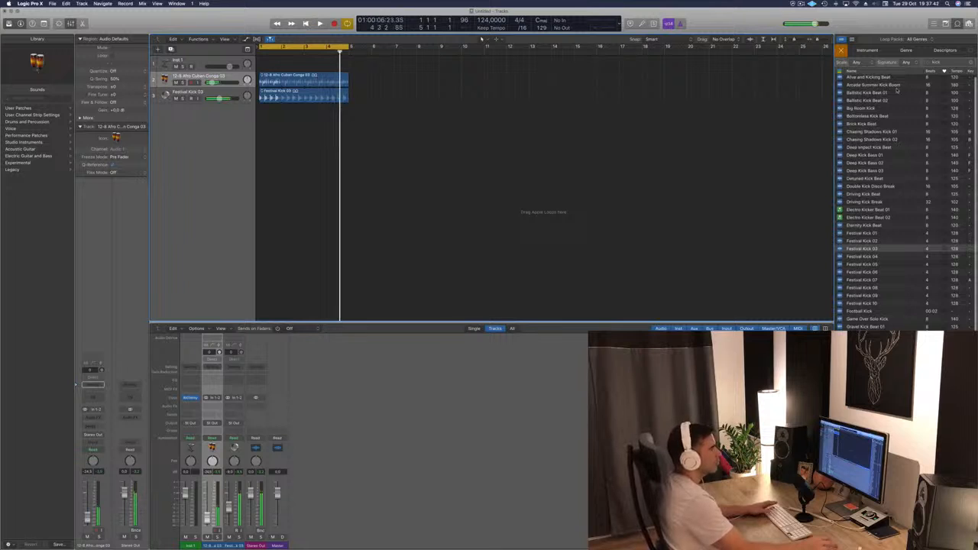
Step: Search the loops for "hi hat" in place of the kick search
left_click(972, 63)
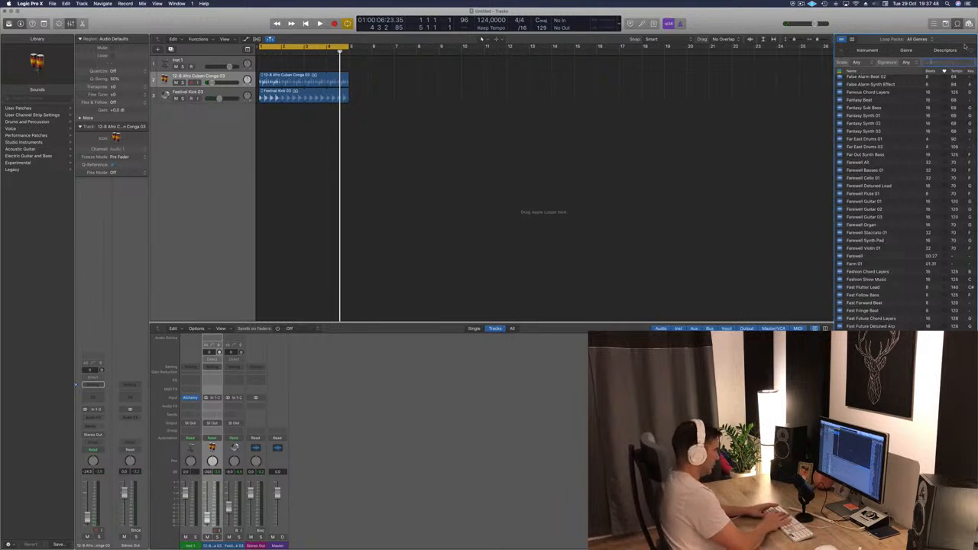
type("hi")
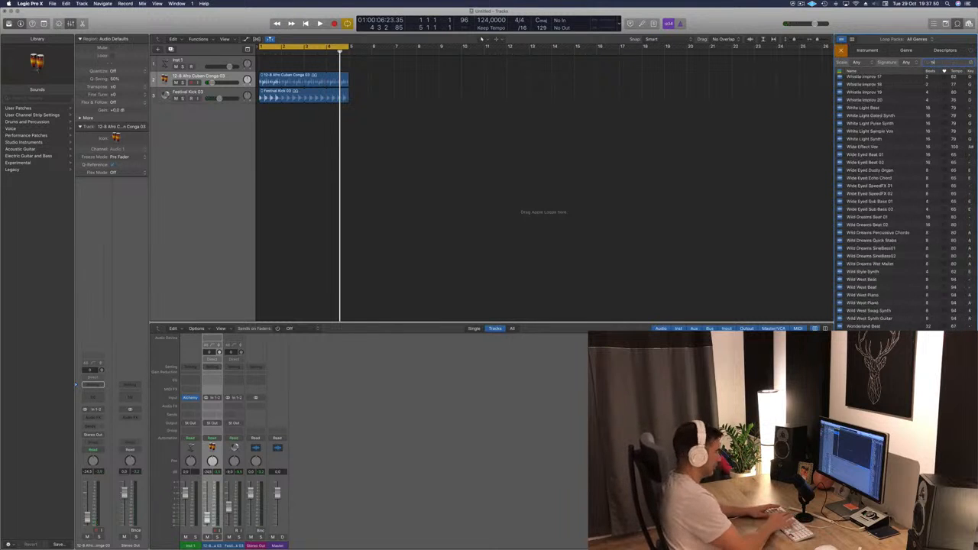
type(" hat")
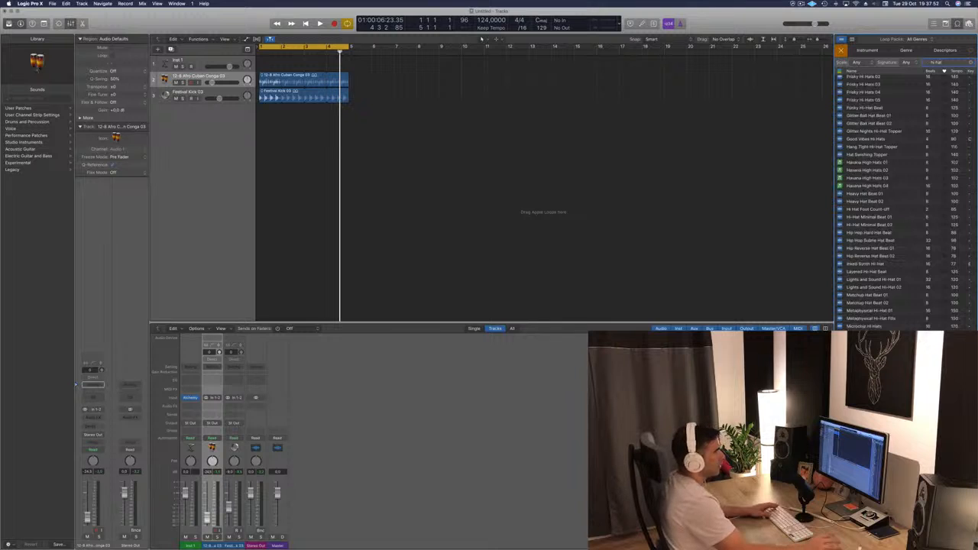
Step: Audition Funky Hi-Hat Beat, Frisky Hi Hats 05, 04 and 03, and Free Fall Hi Hats
left_click(865, 108)
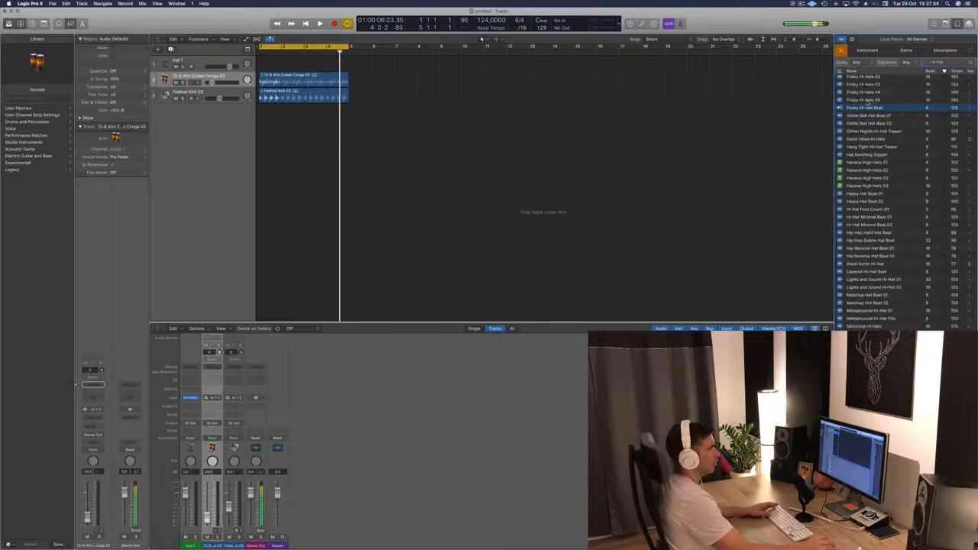
left_click(867, 100)
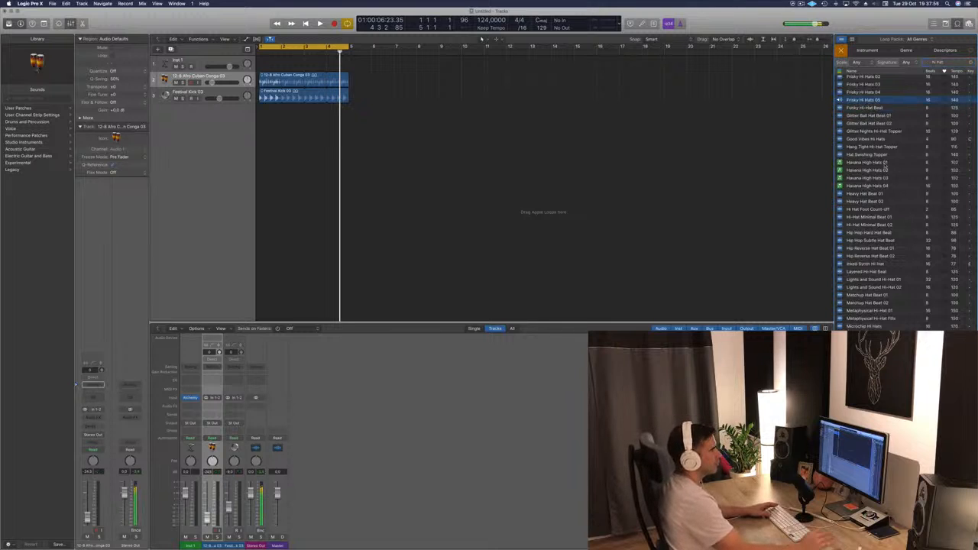
left_click(868, 92)
scroll(879, 103, "up", 2)
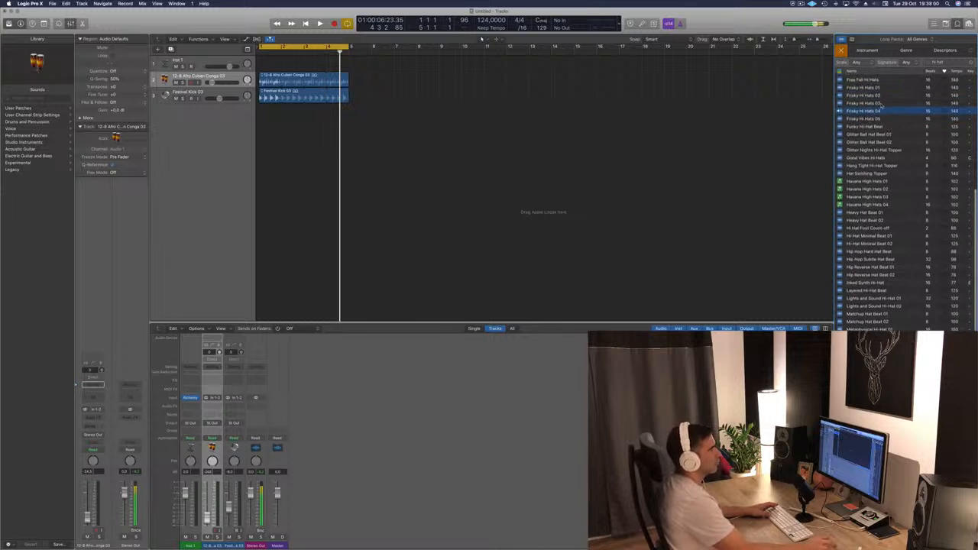
left_click(871, 103)
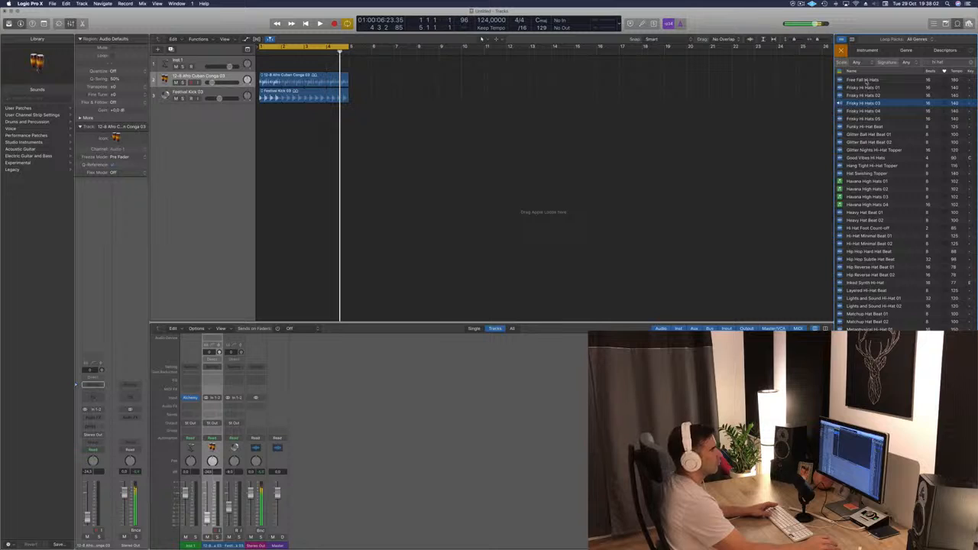
left_click(866, 79)
scroll(889, 118, "up", 1)
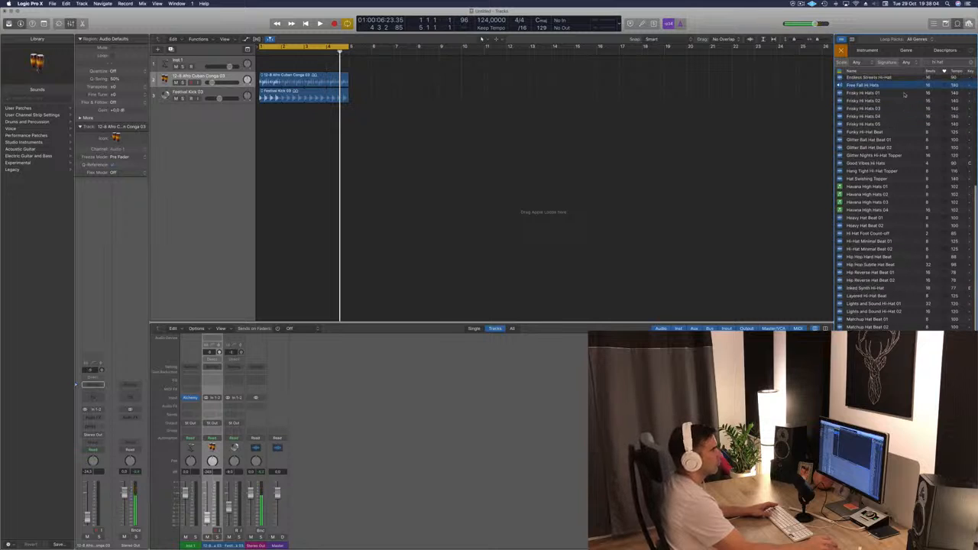
Step: Try Free Fall Hi Hats at bar 1 on a new track with the other loops, and delete its region
left_click_drag(899, 89, 243, 147)
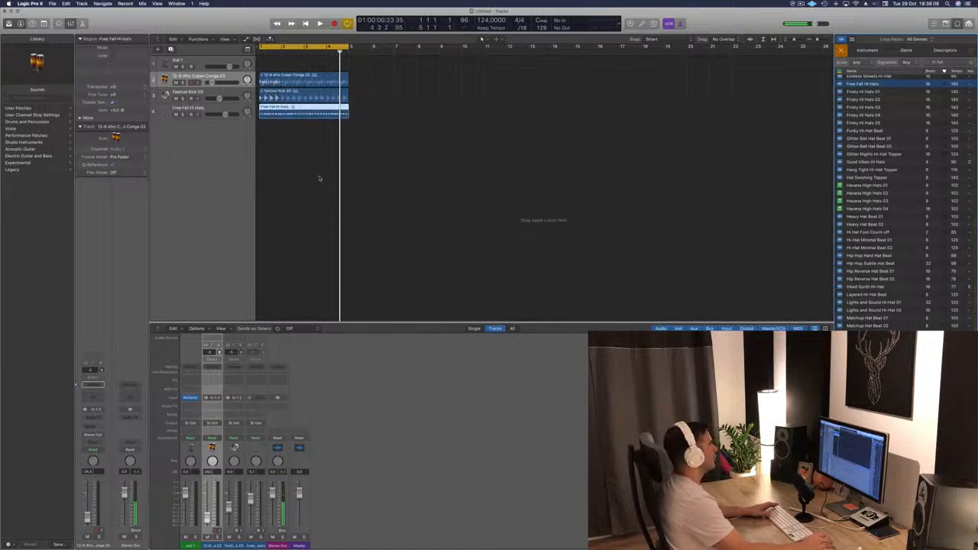
key("space")
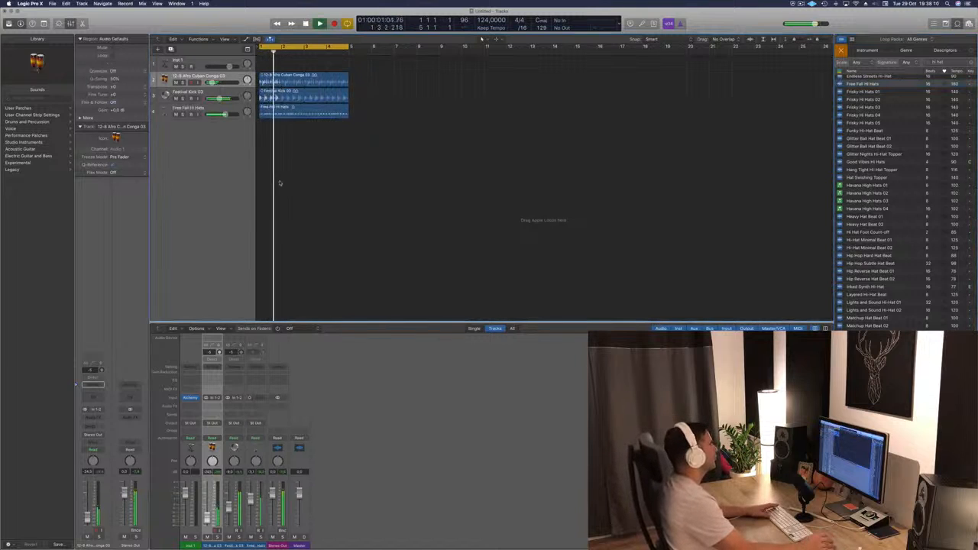
left_click(313, 116)
key("space")
key("Delete")
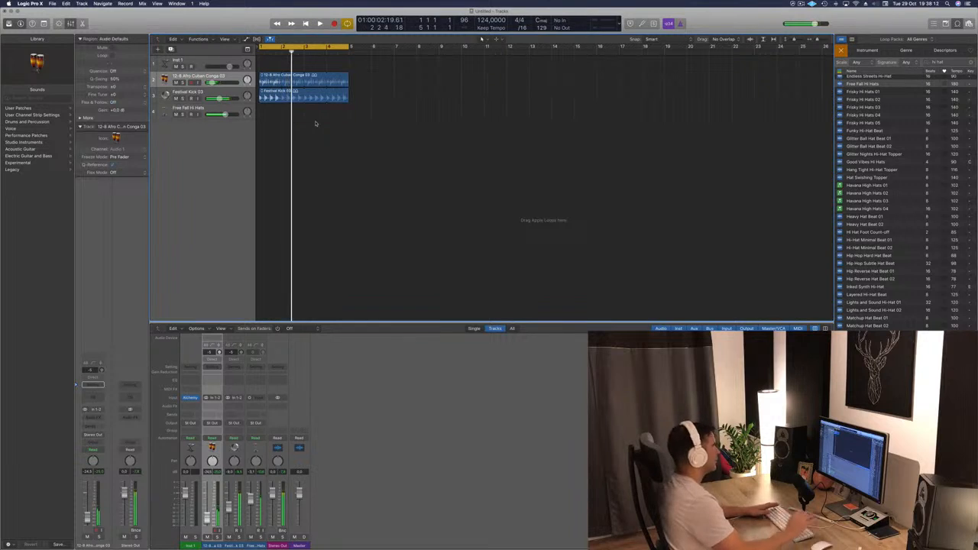
Step: Try Frisky Hi Hats 04 at bar 1 on the empty hi-hat track with the other loops, and delete its region
left_click(870, 115)
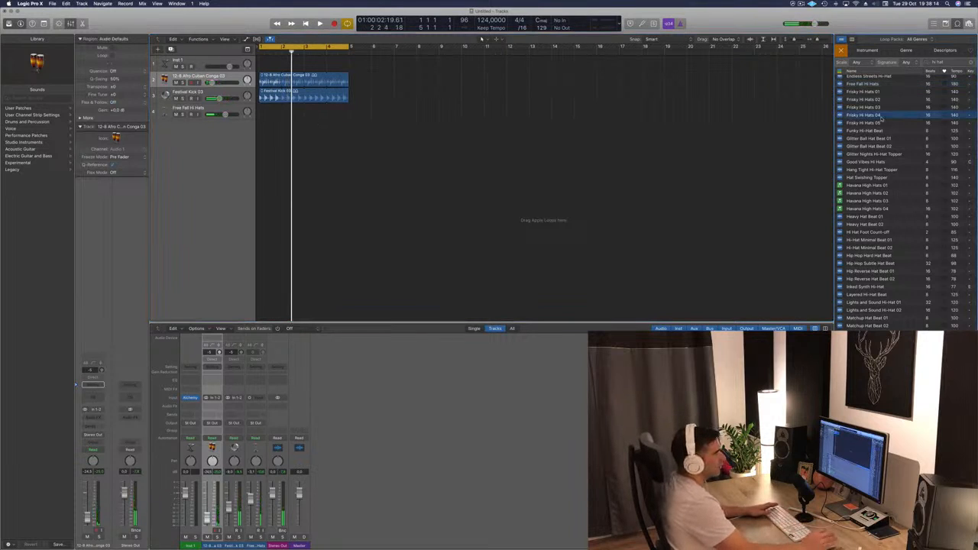
left_click_drag(869, 116, 260, 115)
key("space")
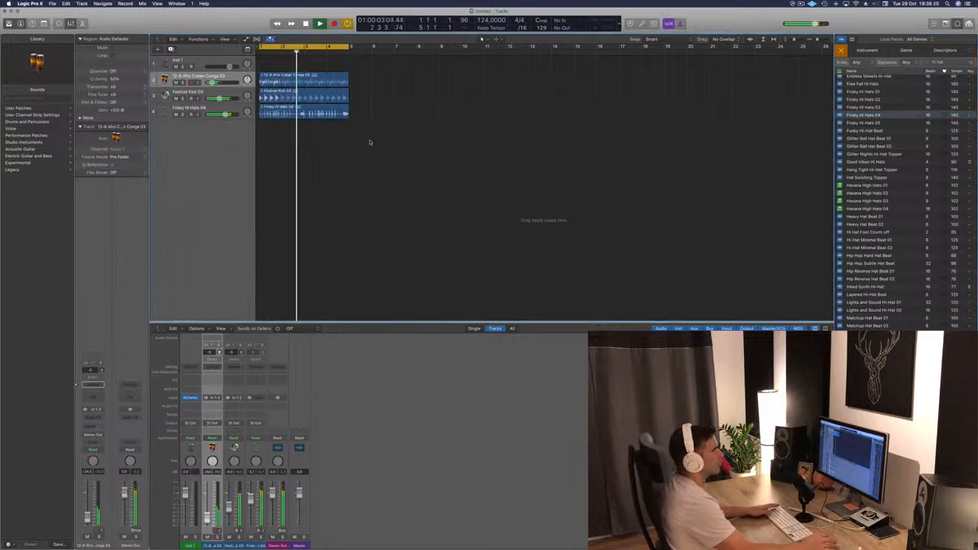
key("space")
left_click(318, 111)
key("Delete")
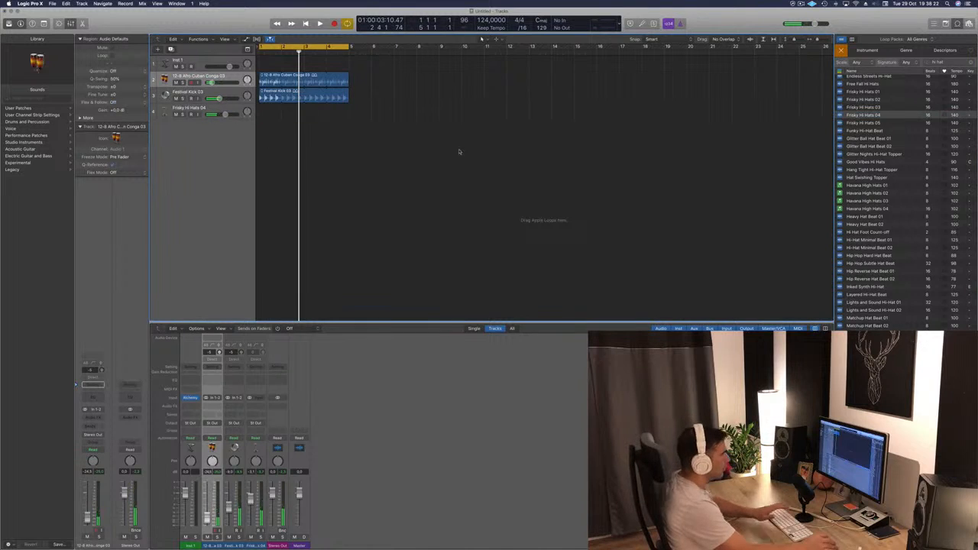
Step: Audition Heavy Hat Beat 01 and look through the remaining hi-hat loops for a better match
scroll(905, 174, "down", 1)
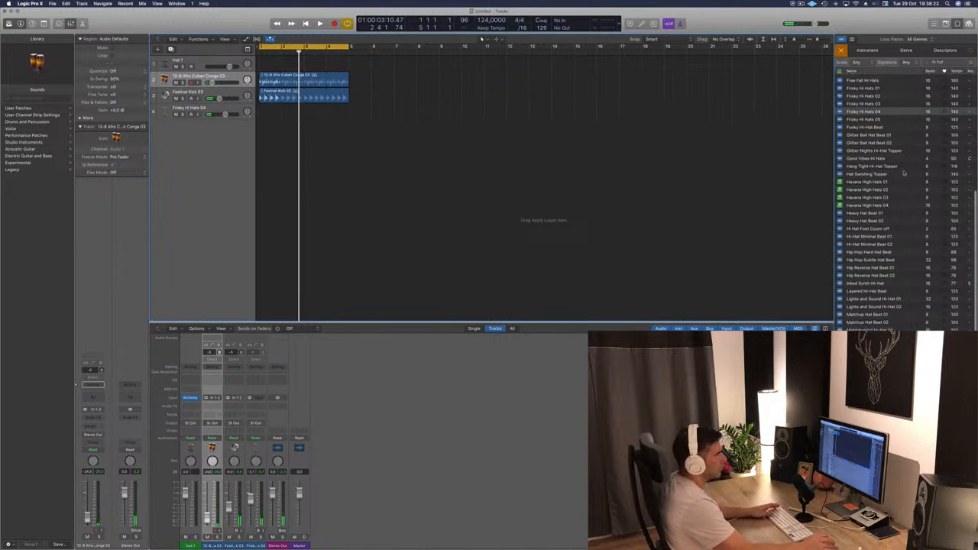
left_click(909, 212)
scroll(912, 204, "down", 1)
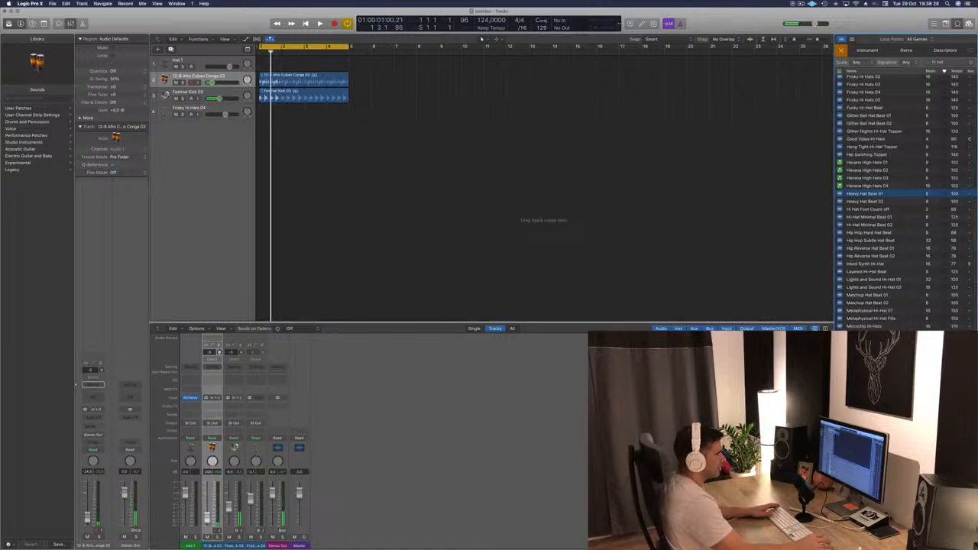
left_click(908, 194)
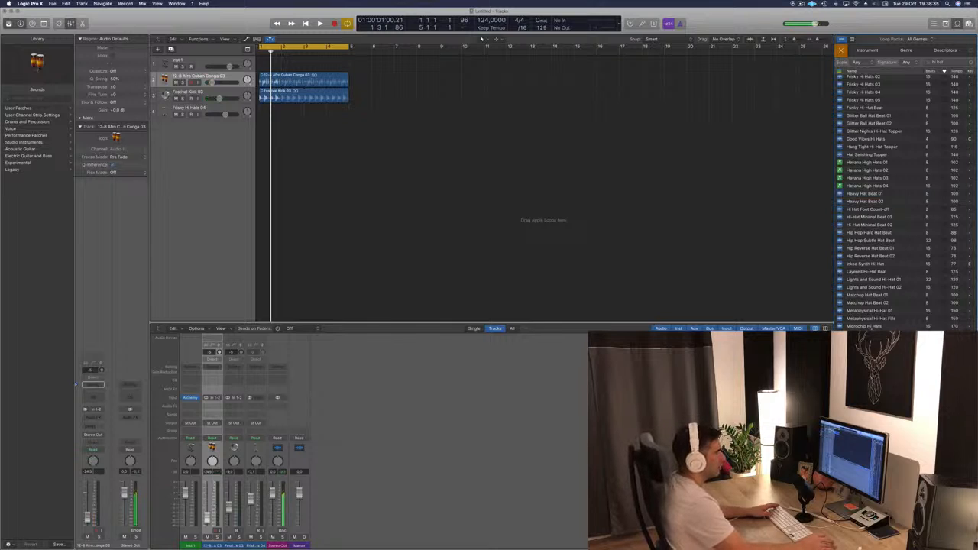
scroll(878, 319, "down", 1)
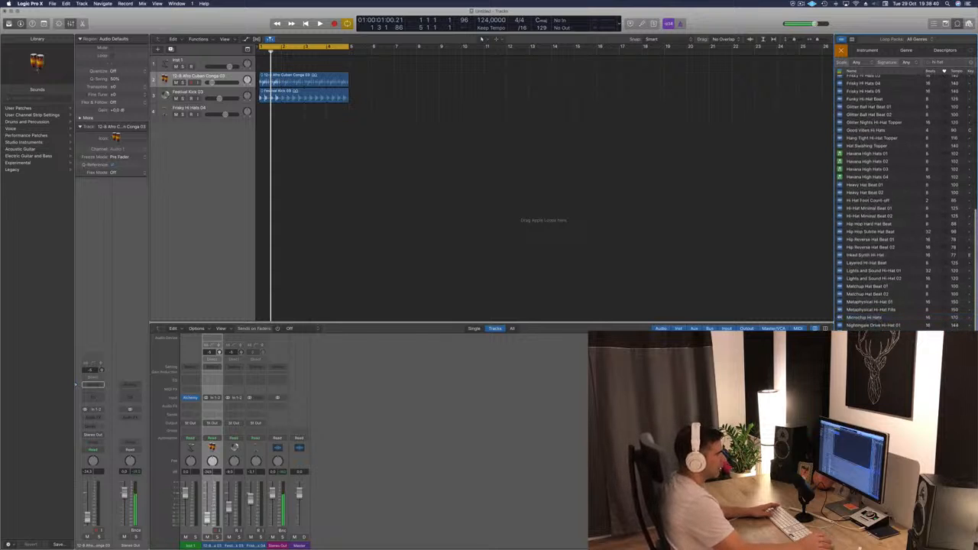
scroll(903, 246, "up", 8)
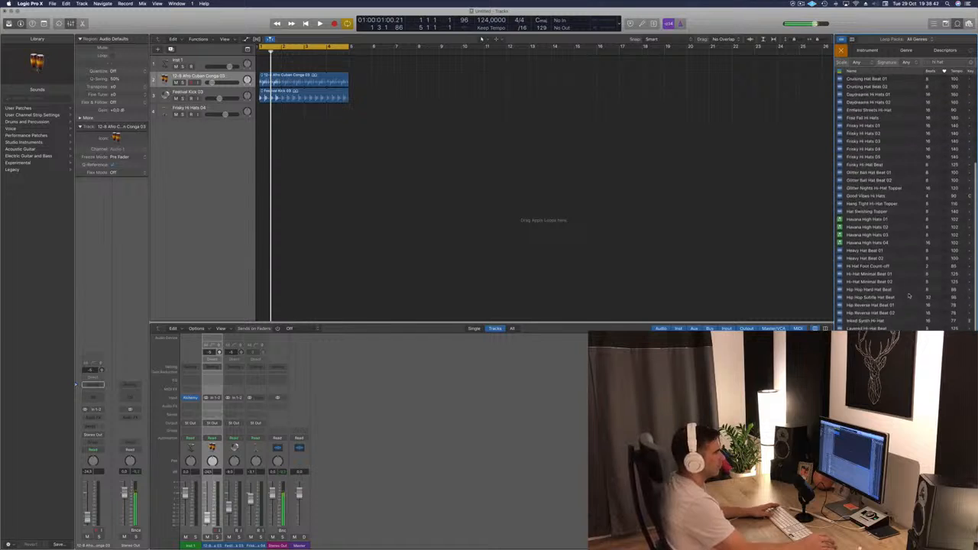
scroll(903, 246, "down", 8)
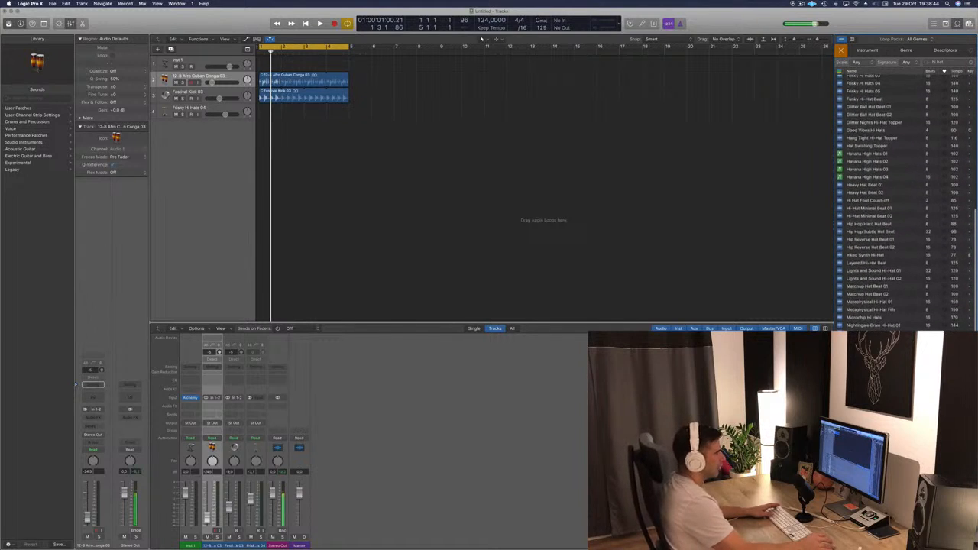
Step: Add Thick Hats Break at bar 1 on the hi-hat track and lower its volume to about -22 dB during playback
left_click_drag(871, 294, 260, 115)
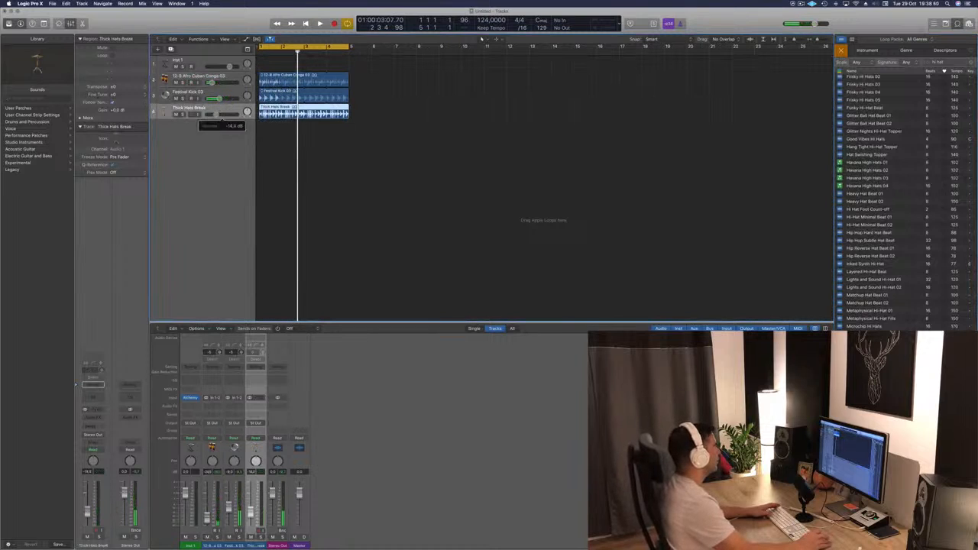
key("space")
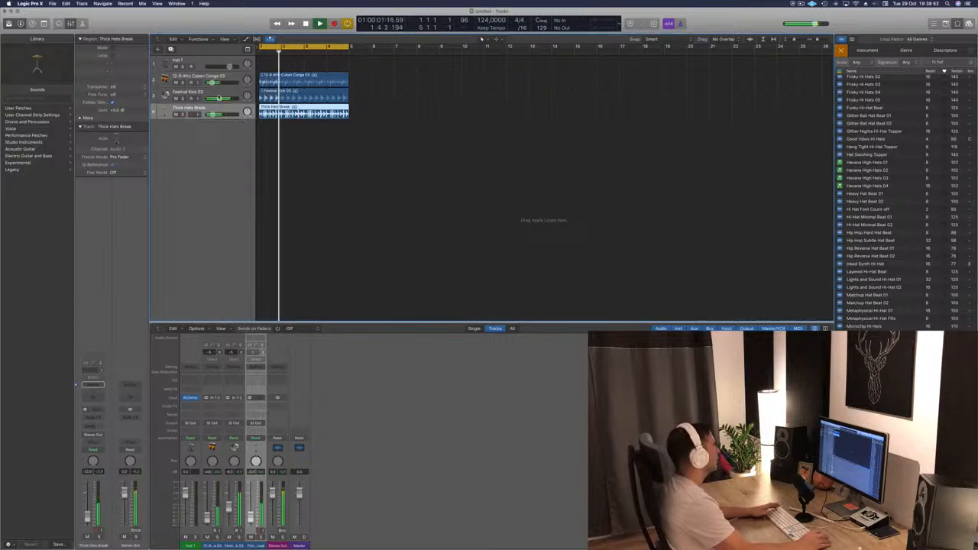
key("space")
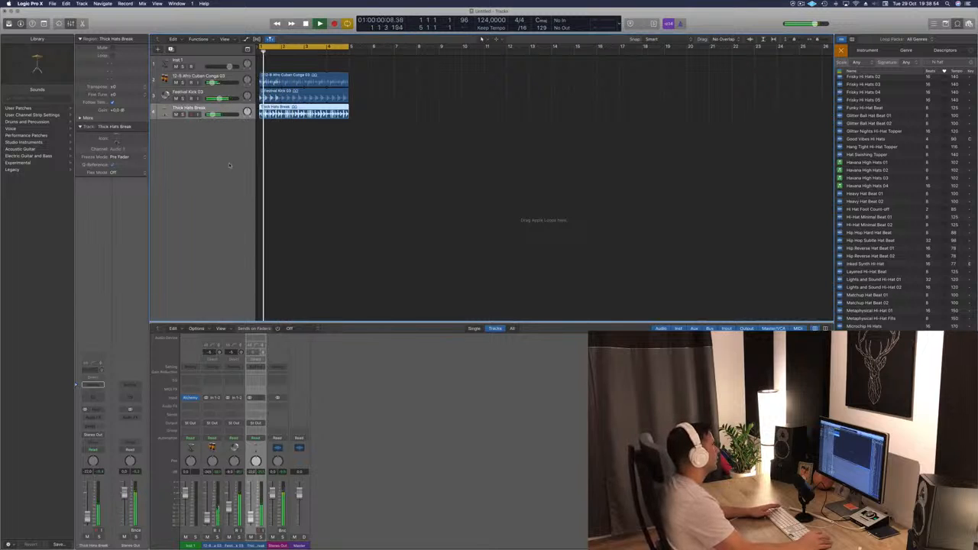
key("space")
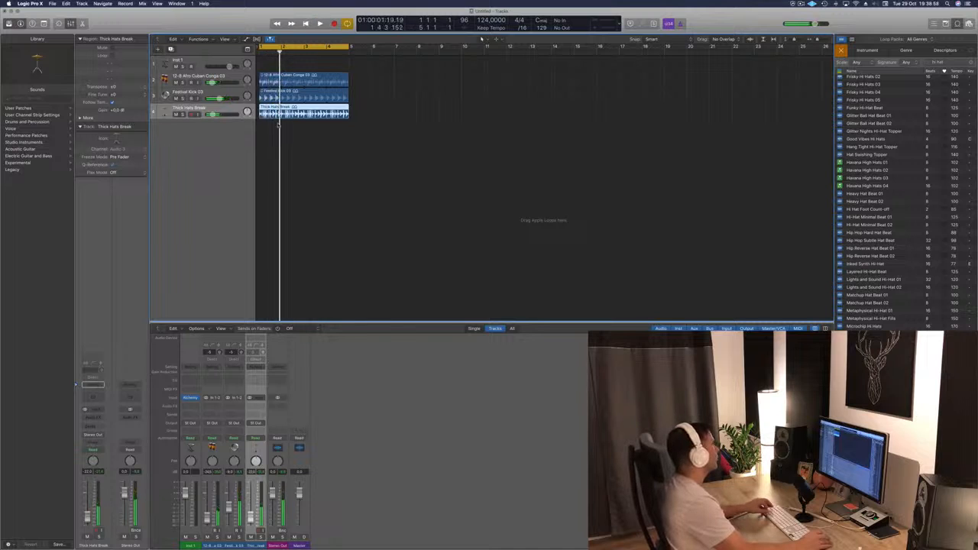
Step: Split the Thick Hats Break region late in bar 1 and delete the part after the split
scroll(279, 124, "up", 5)
key("space")
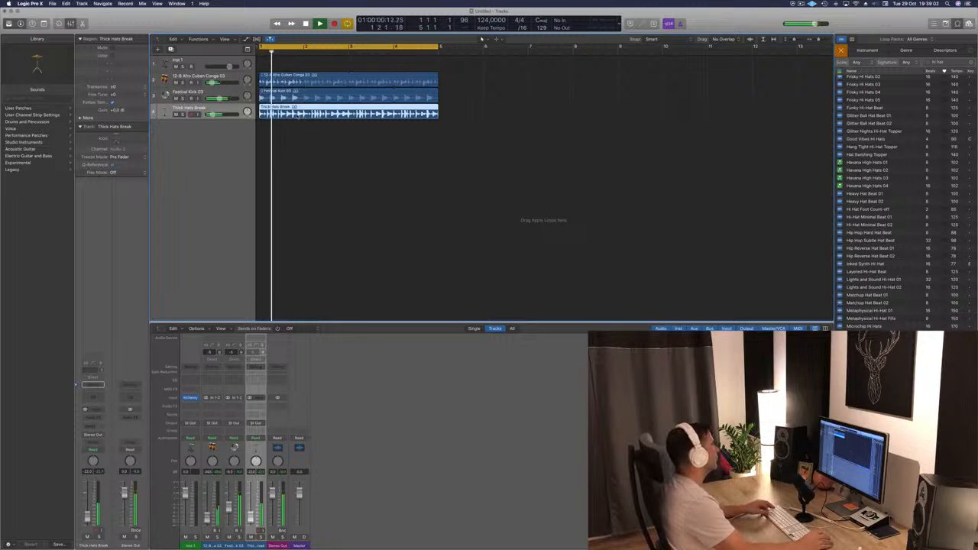
key("super+t")
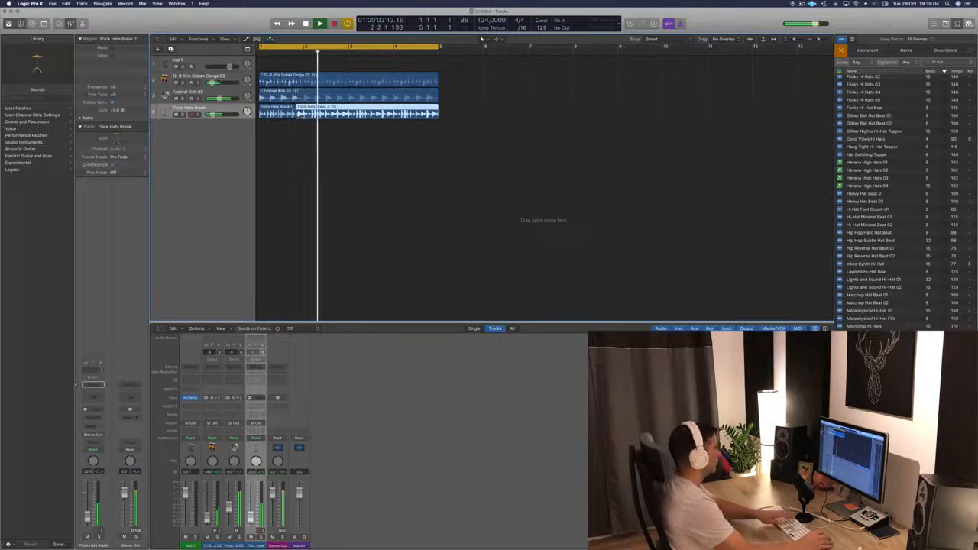
key("Delete")
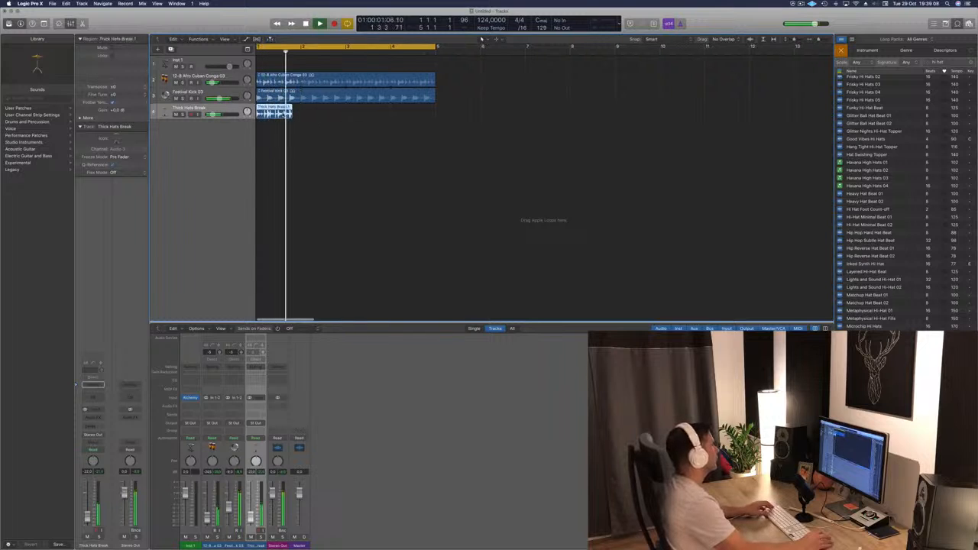
Step: Copy the shortened Thick Hats Break region directly after itself and cut the copy off at bar 2
left_click_drag(271, 115, 308, 116)
double_click(305, 113)
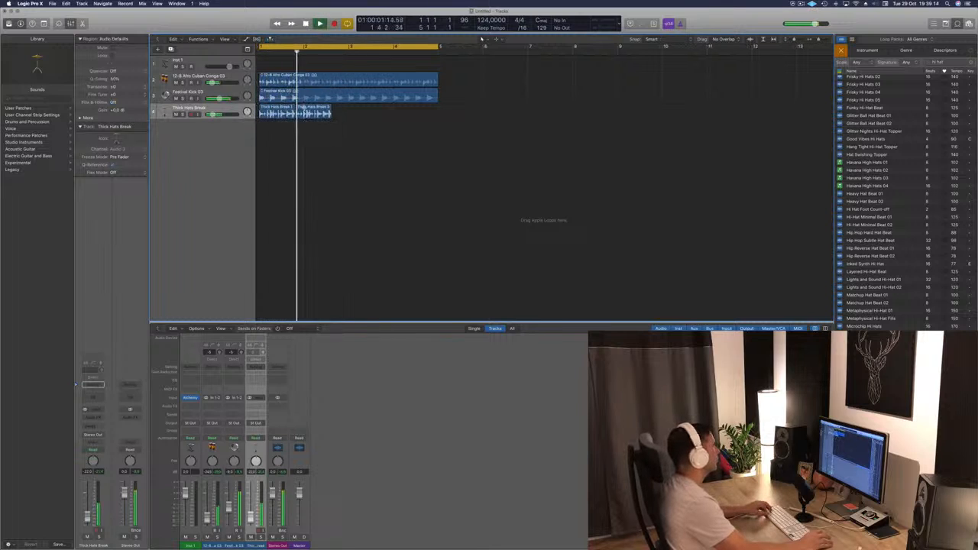
key("space")
mouse_move(356, 112)
left_mouse_down()
mouse_move(290, 114)
mouse_move(350, 115)
left_mouse_up()
key("BackSpace")
Step: Duplicate the one-bar Thick Hats Break pattern until it fills the track up to bar 5
left_click_drag(287, 112, 370, 115)
scroll(353, 183, "down", 3)
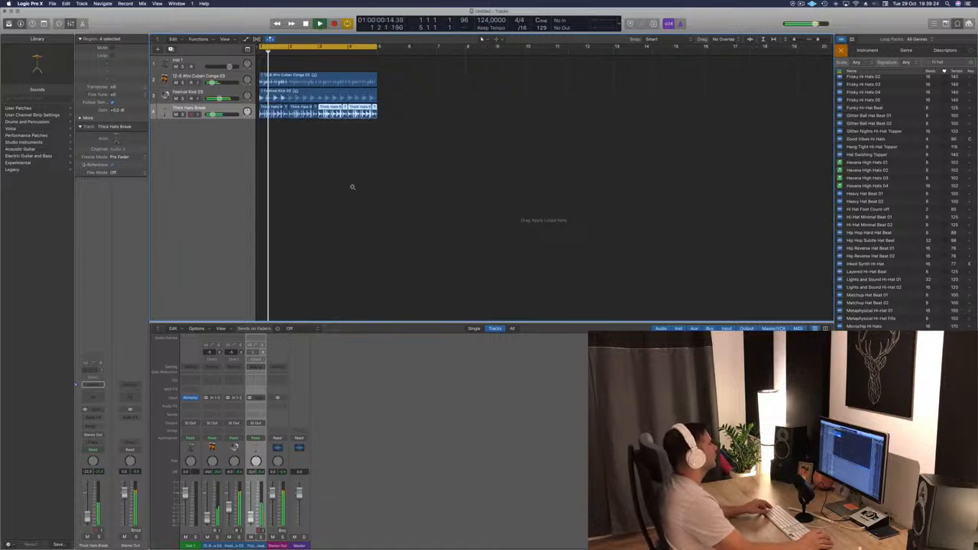
scroll(354, 188, "up", 5)
scroll(382, 190, "down", 2)
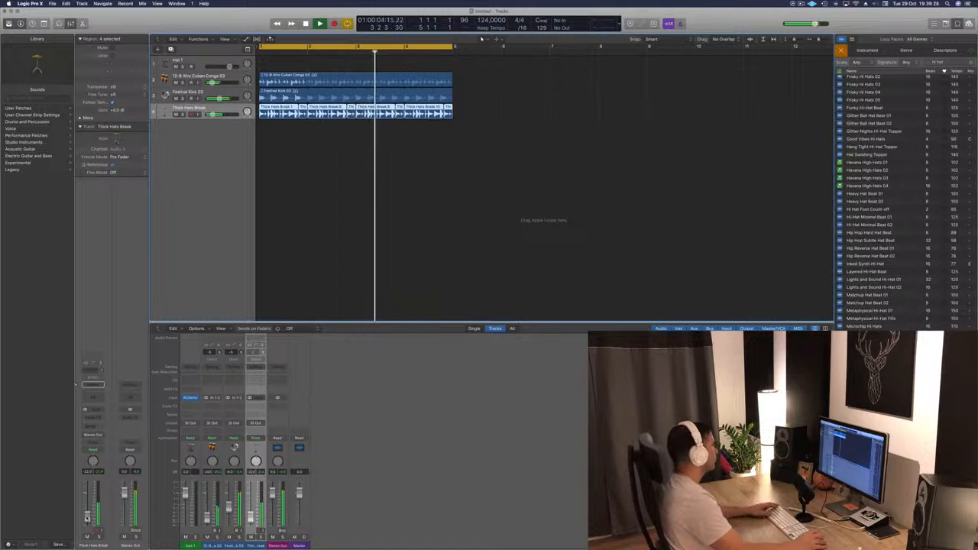
Step: Play the beat from bar 1 and lower the 12-8 Afro Cuban Conga 03 track's volume slightly further
key("Return")
key("Up")
key("Up")
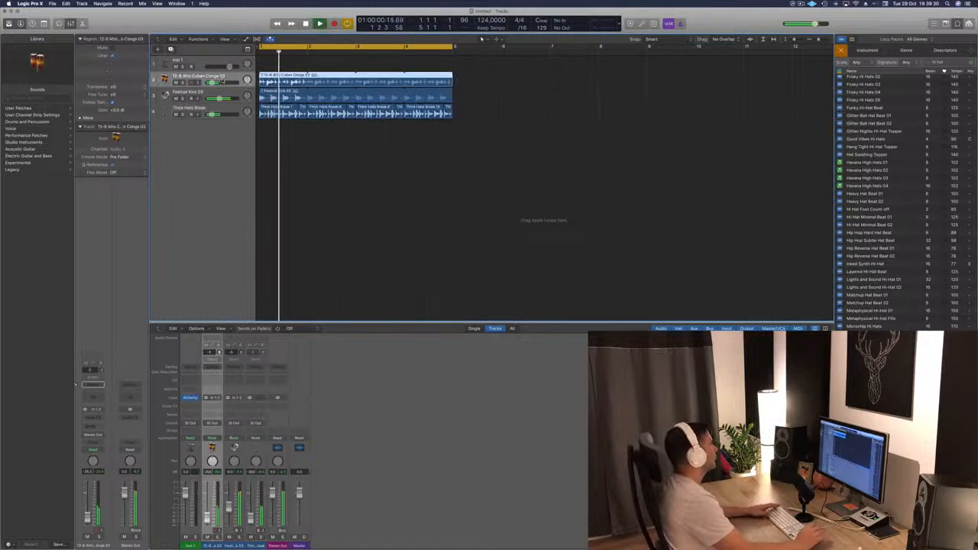
key("Return")
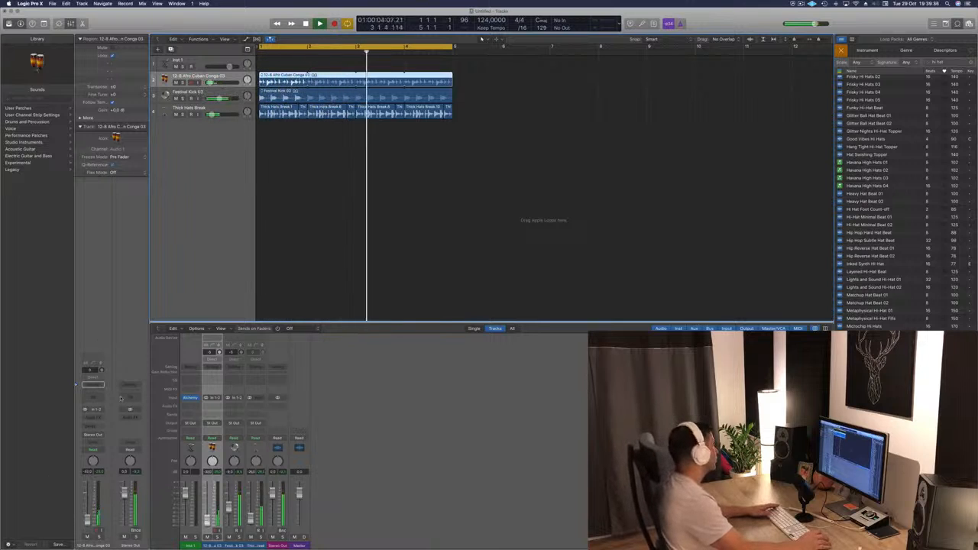
Step: Insert a stereo Delay Designer on the 12-8 Afro Cuban Conga 03 track and move its window over the arrangement
left_click(93, 417)
mouse_move(88, 441)
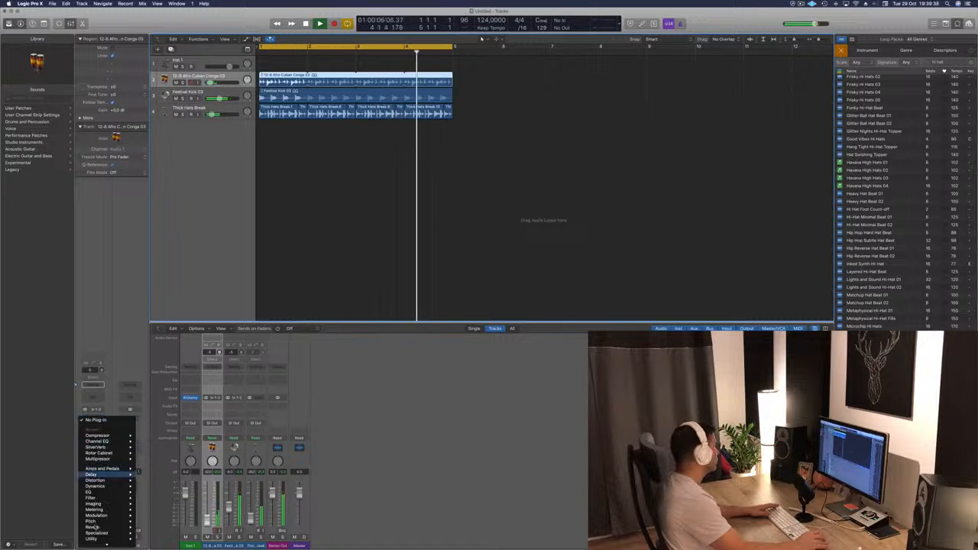
mouse_move(115, 528)
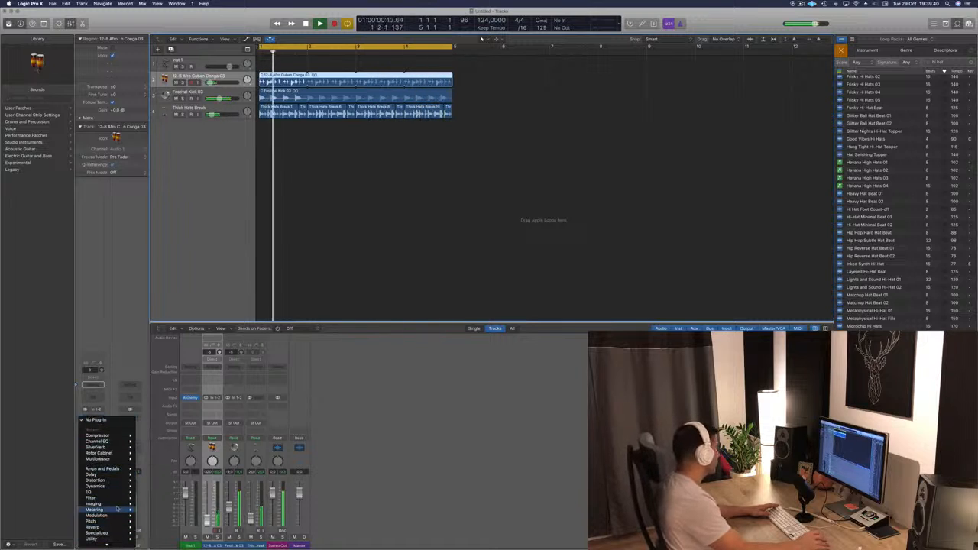
mouse_move(117, 492)
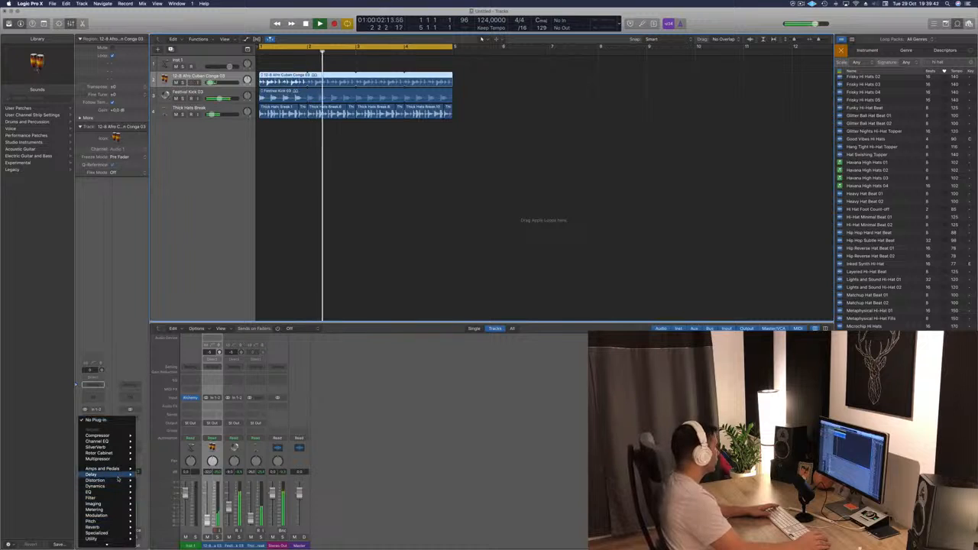
mouse_move(115, 475)
mouse_move(159, 475)
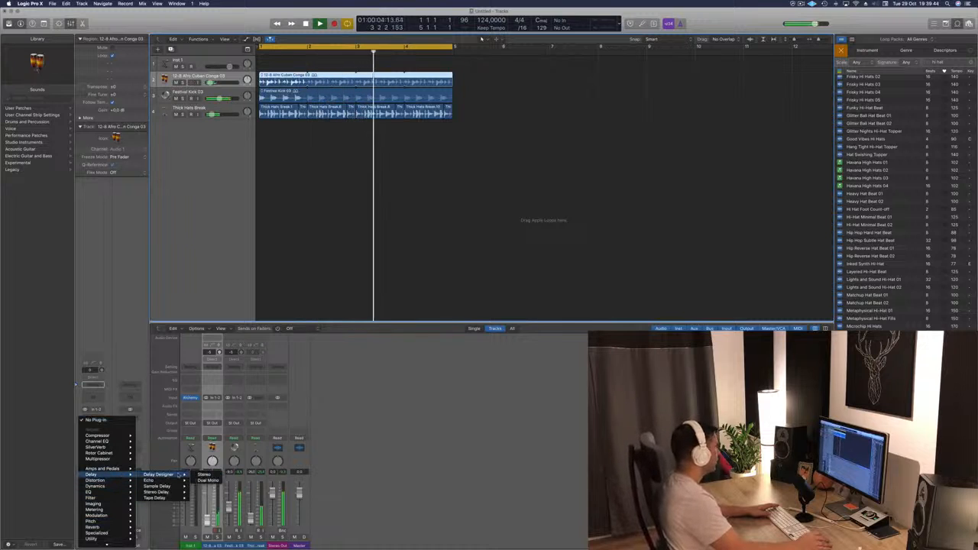
left_click(203, 475)
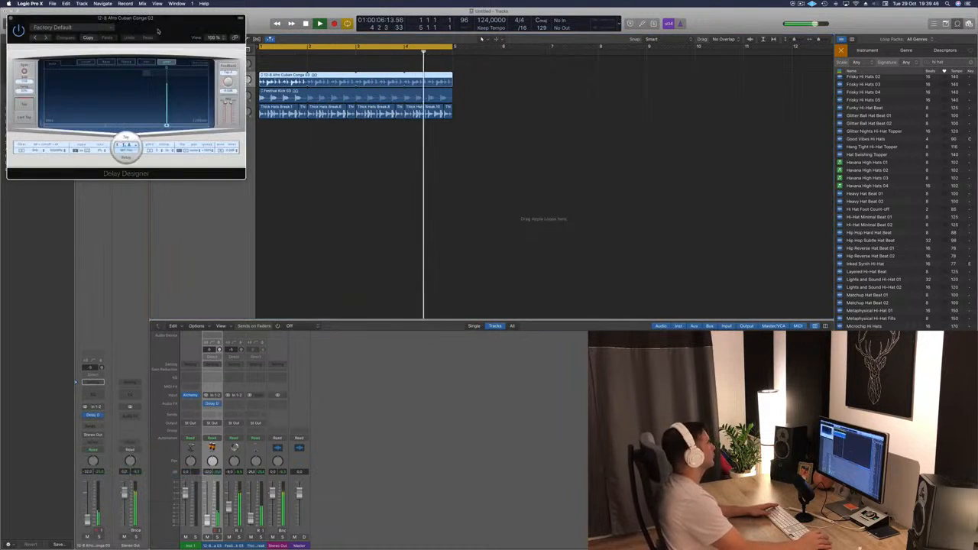
left_click_drag(158, 30, 494, 59)
Step: Audition the Delay Designer's simple presets one after another during playback, ending on Bounce Pattern
left_click(439, 60)
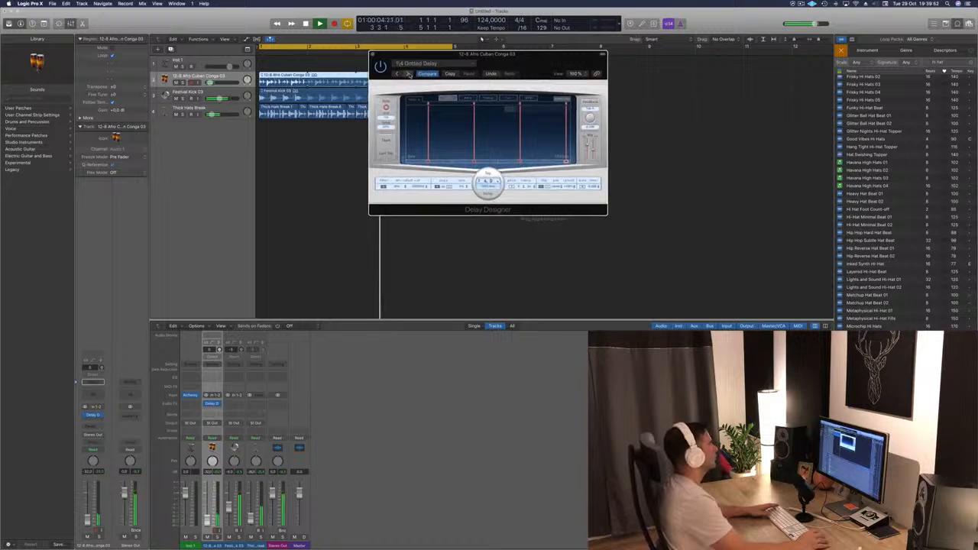
left_click(409, 74)
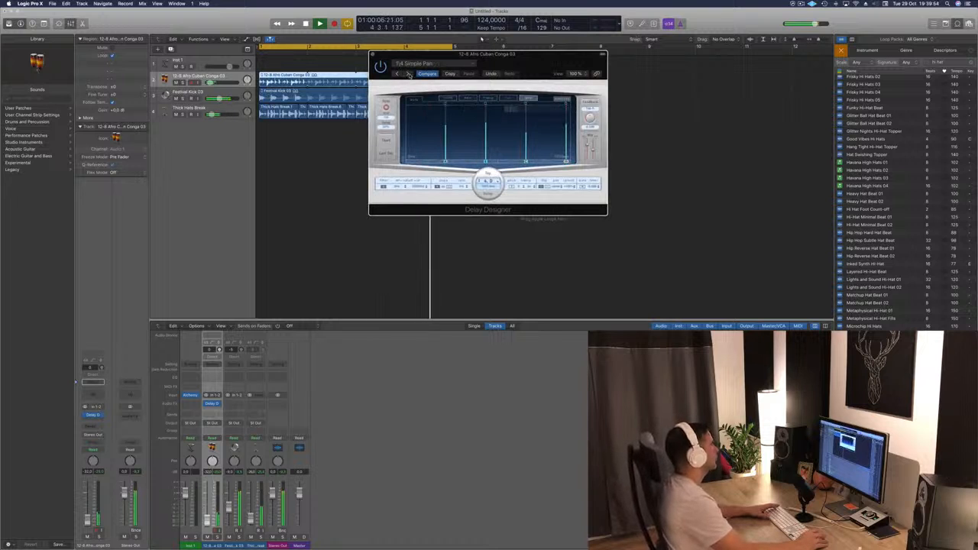
left_click(409, 74)
left_click(409, 74)
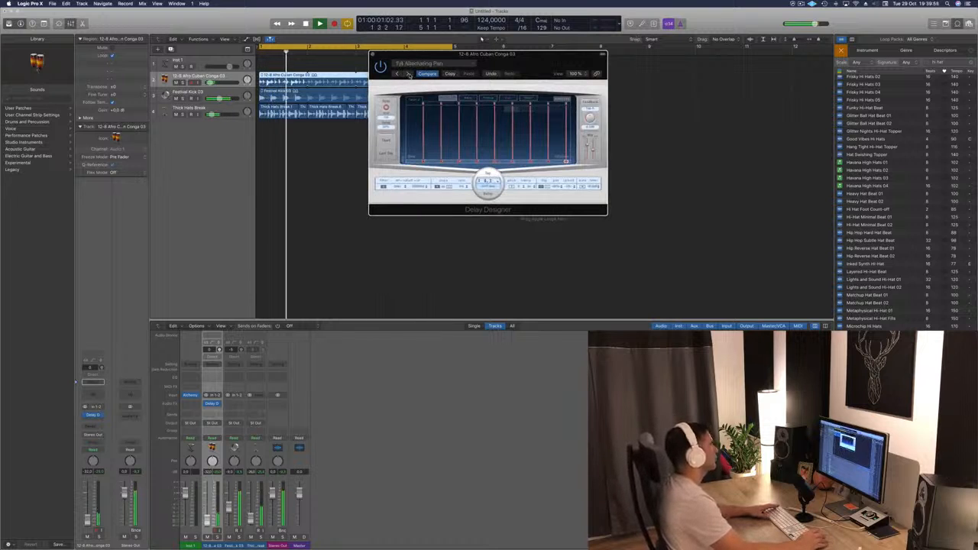
left_click(409, 75)
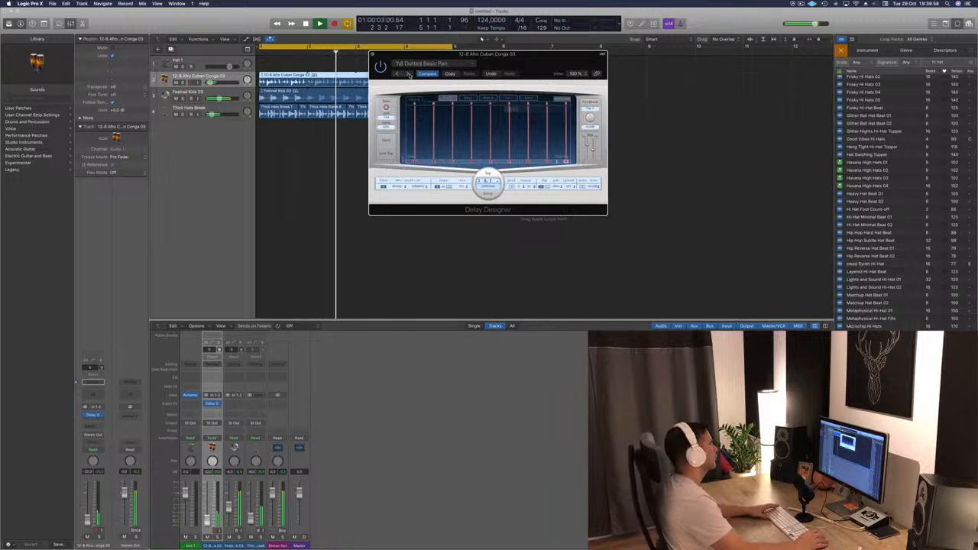
left_click(409, 74)
left_click(409, 74)
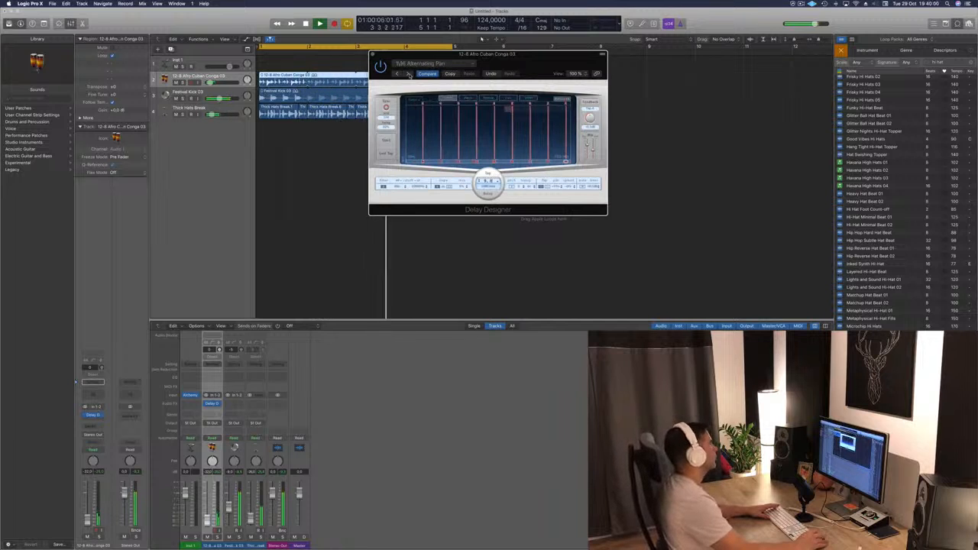
left_click(409, 74)
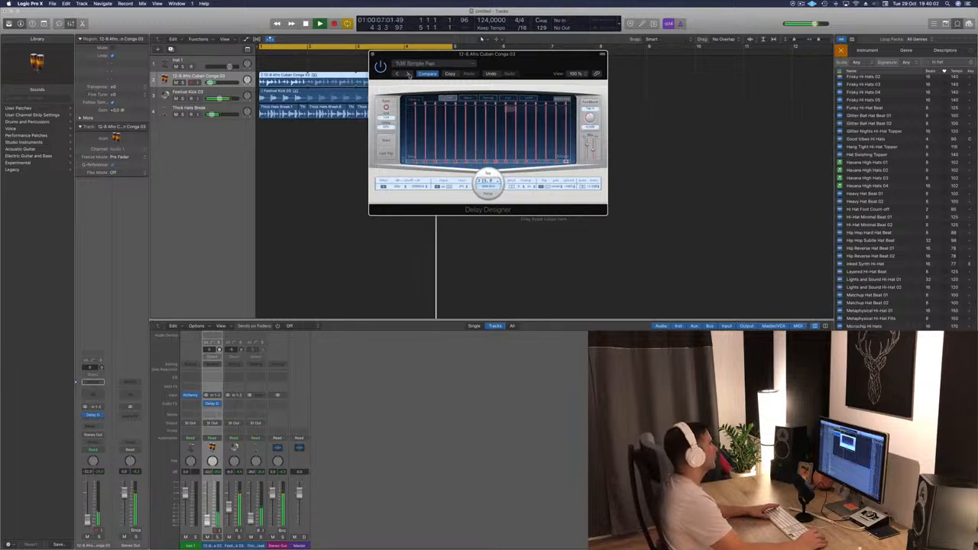
left_click(408, 74)
left_click(409, 74)
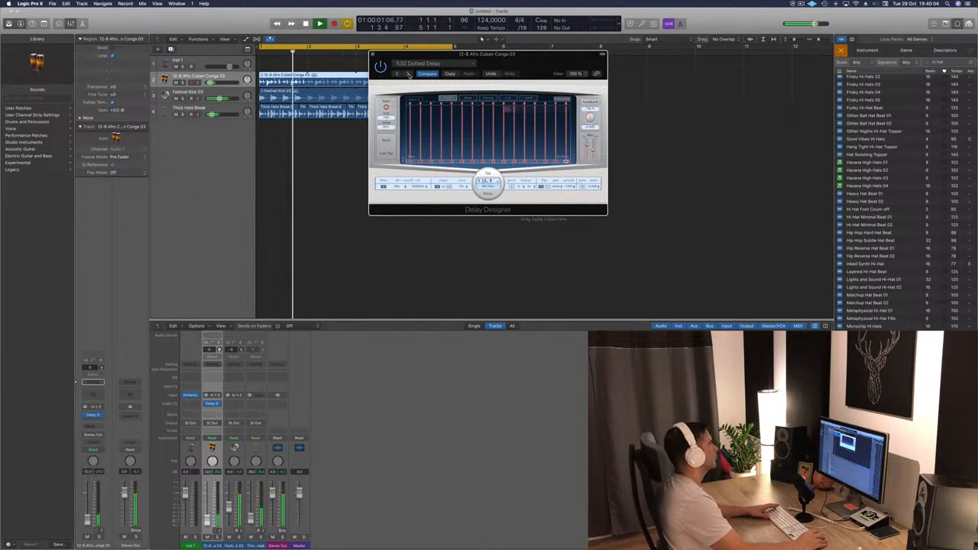
left_click(409, 74)
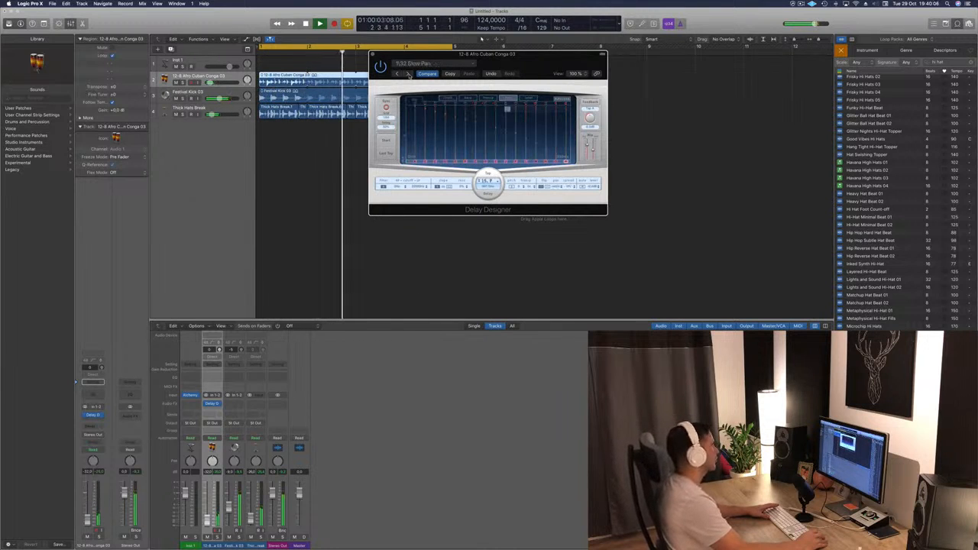
left_click(409, 75)
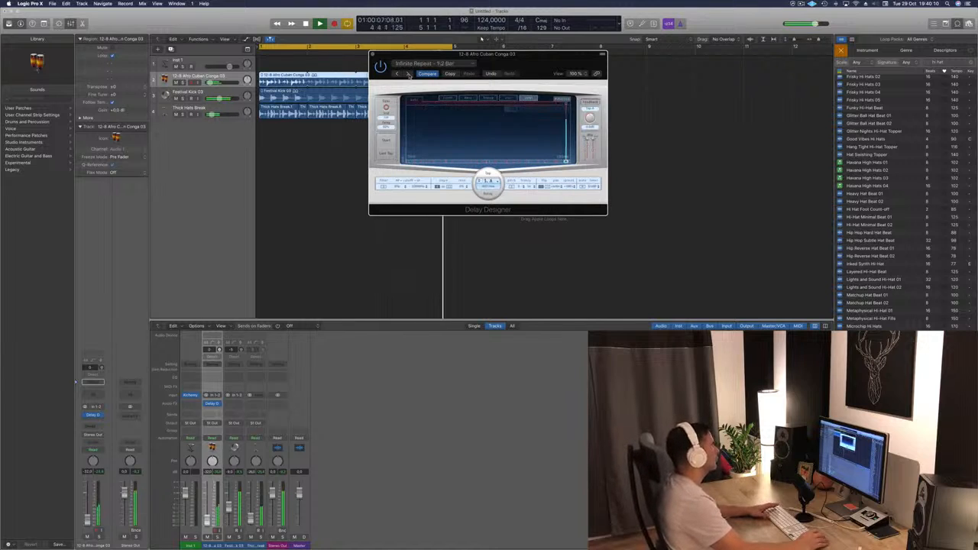
left_click(409, 74)
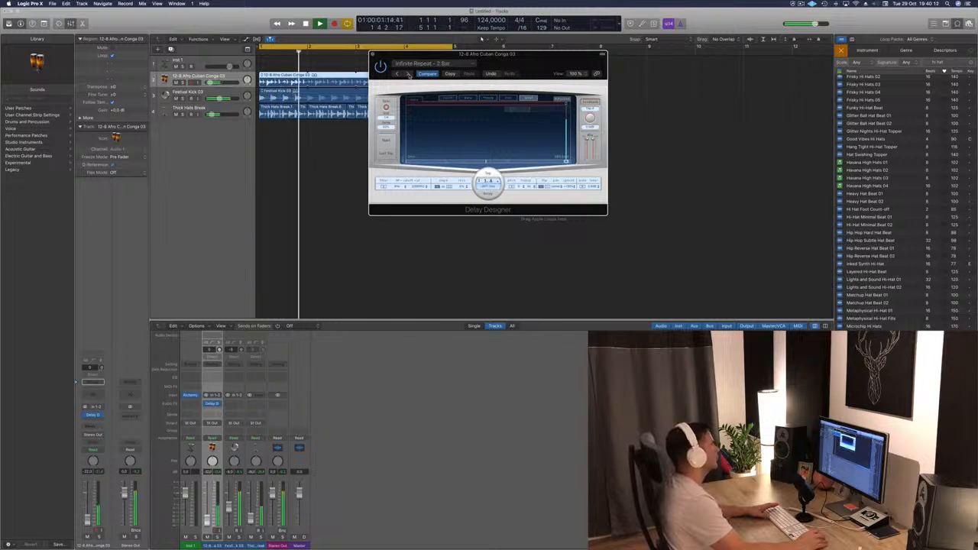
left_click(408, 74)
left_click(409, 74)
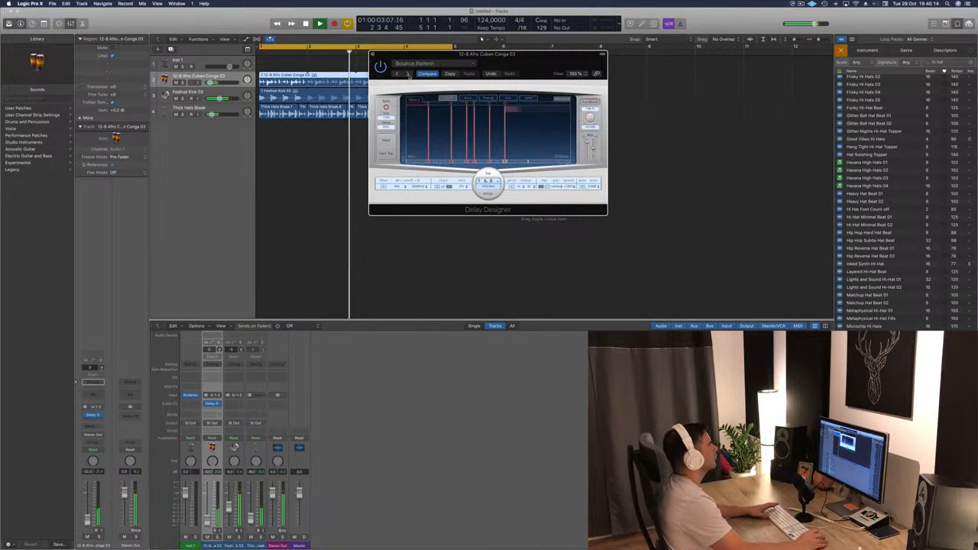
left_click(409, 74)
left_click(398, 74)
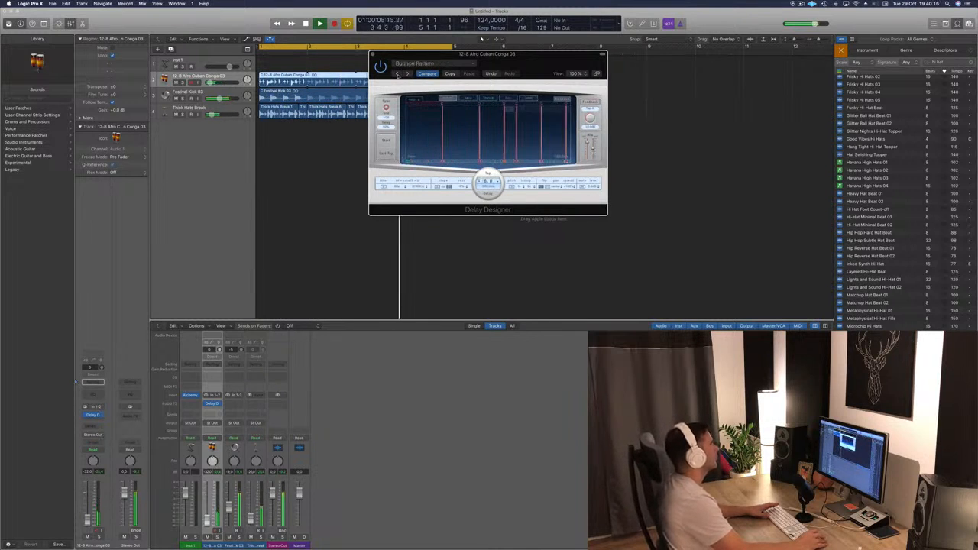
Step: Load the 1/16 Filter Pan preset from 03 Simple Filtered into the Delay Designer, listen to it and close the plug-in
left_click_drag(511, 54, 689, 37)
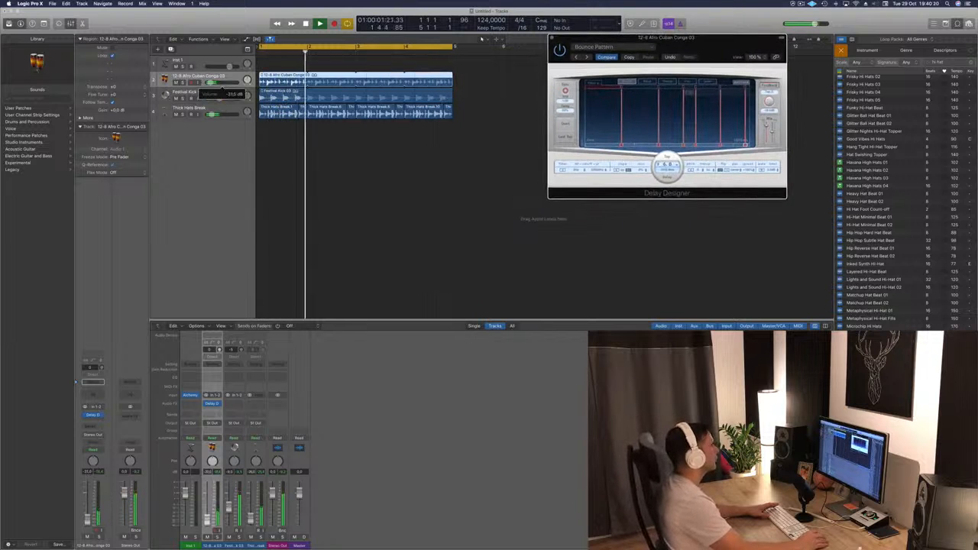
key("space")
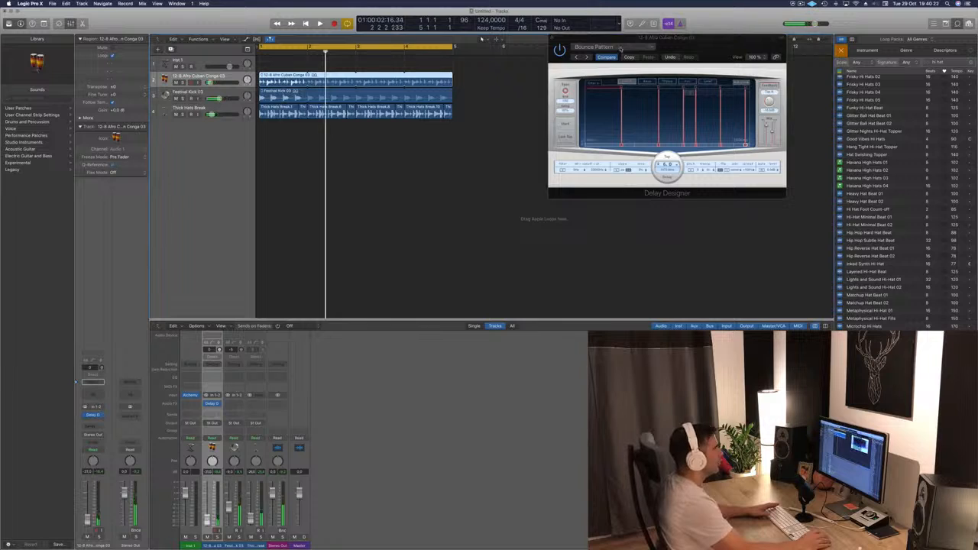
left_click(620, 48)
mouse_move(646, 180)
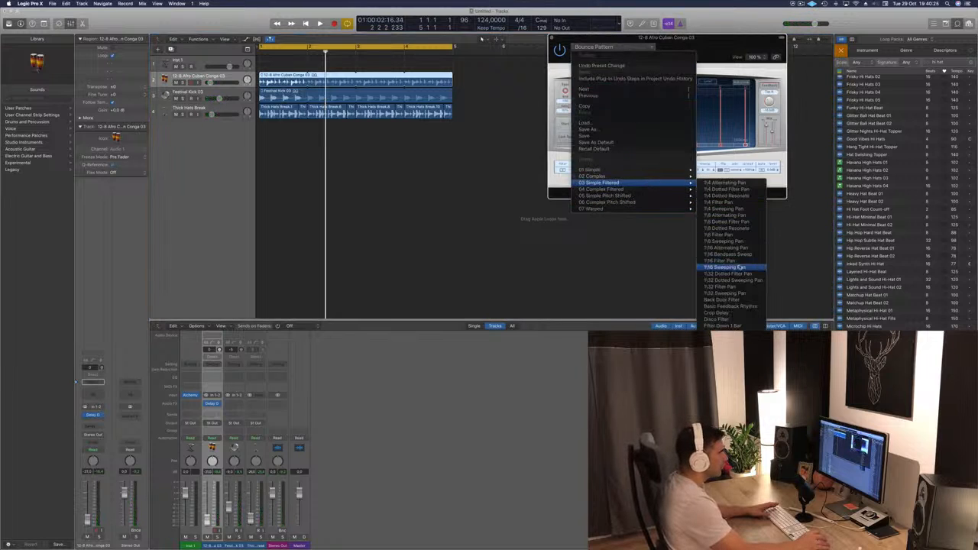
left_click(738, 262)
key("space")
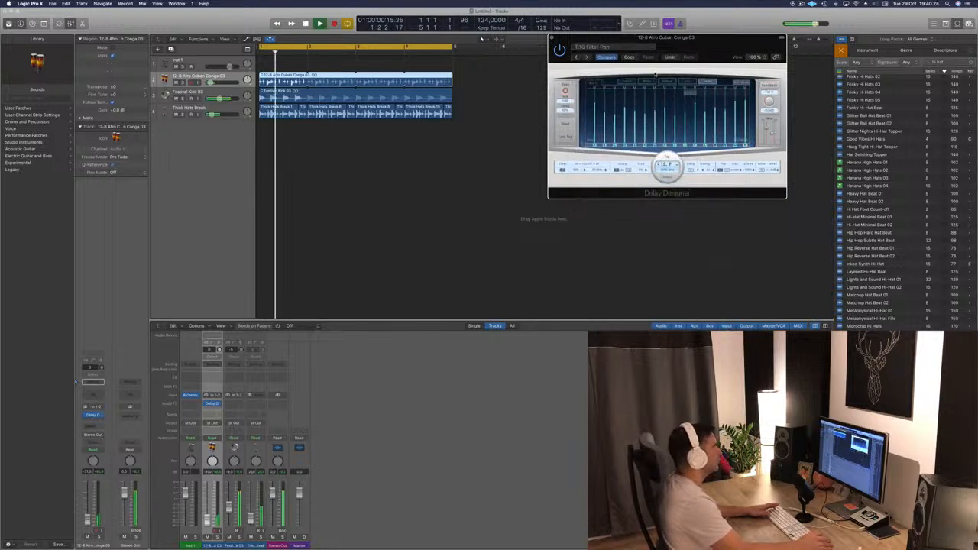
left_click_drag(720, 50, 566, 66)
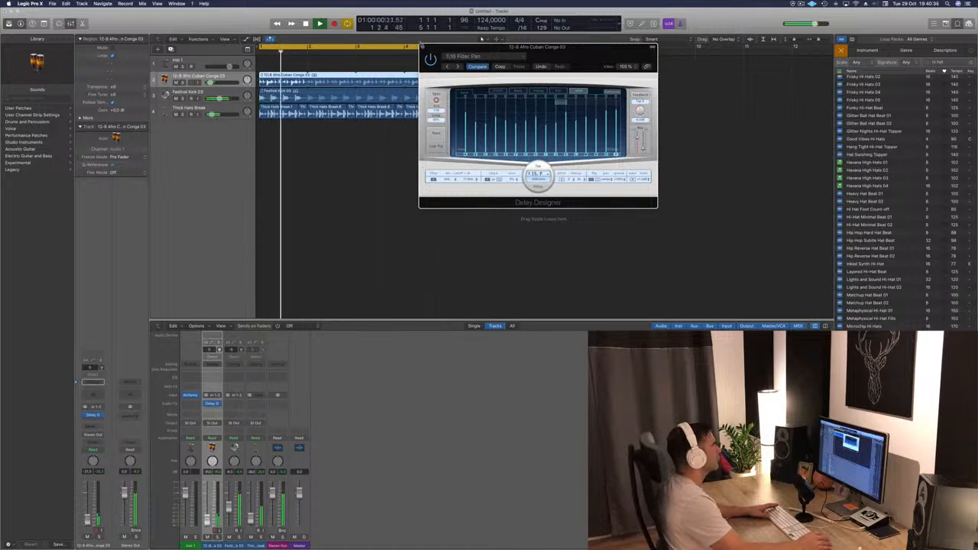
left_click(423, 48)
Step: Split the conga region just after the start of bar 1 and delete everything after the split
key("Return")
key("space")
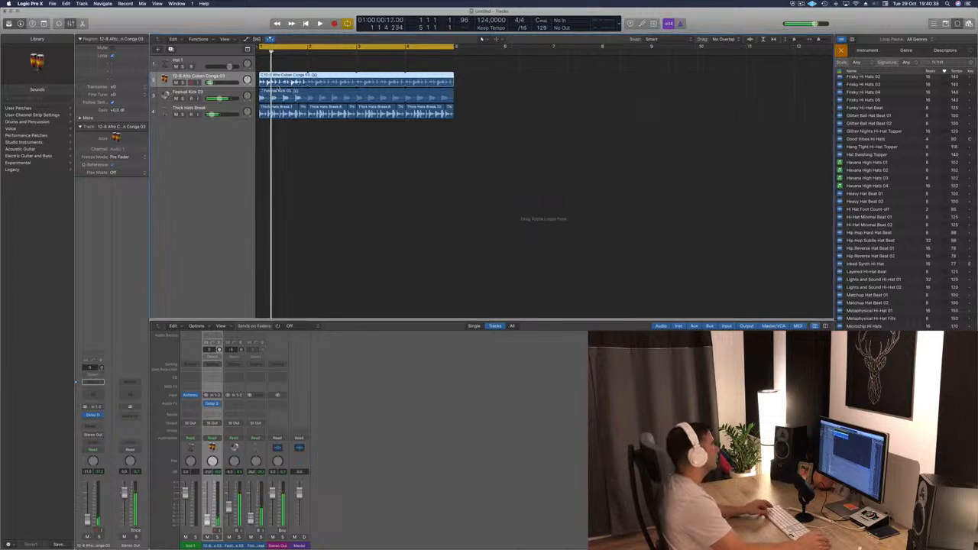
scroll(279, 89, "up", 5)
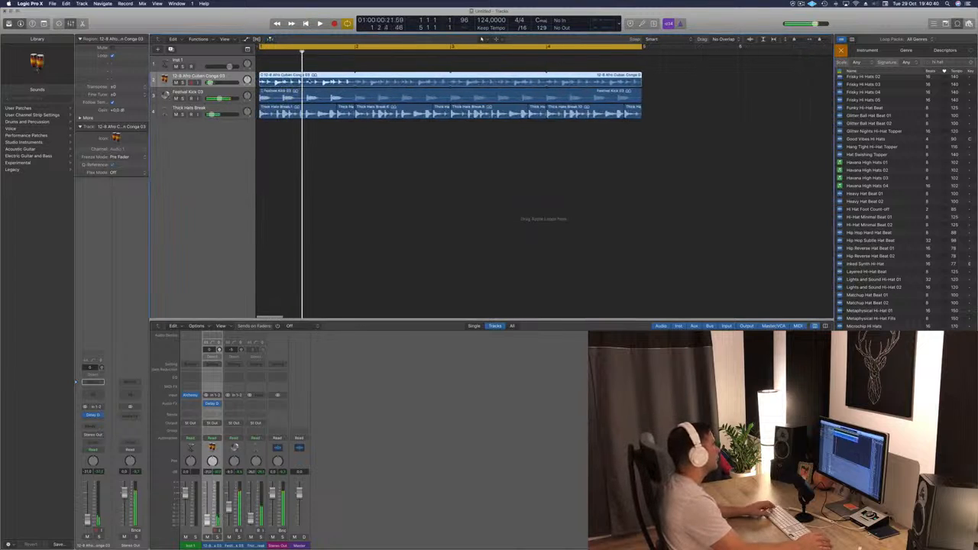
double_click(276, 80, "super")
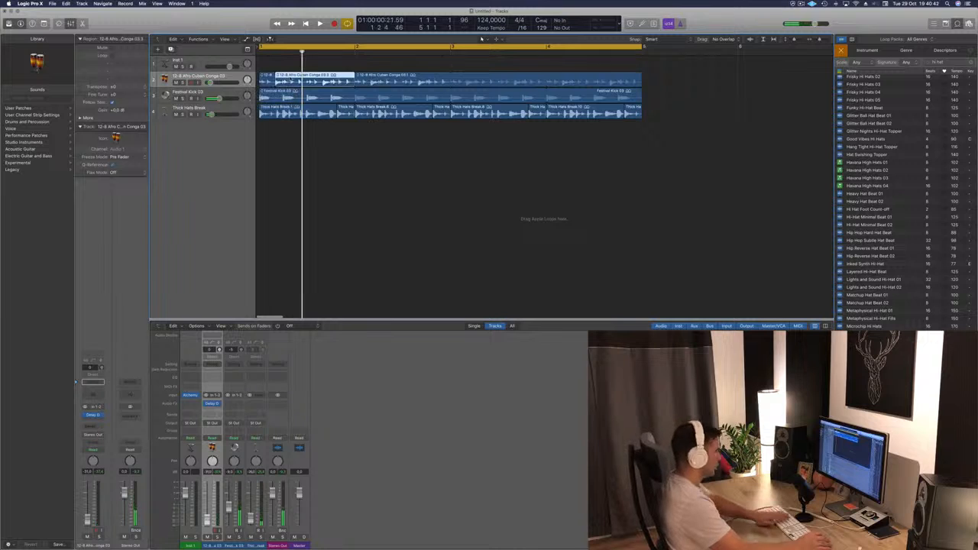
key("space")
left_click(425, 77)
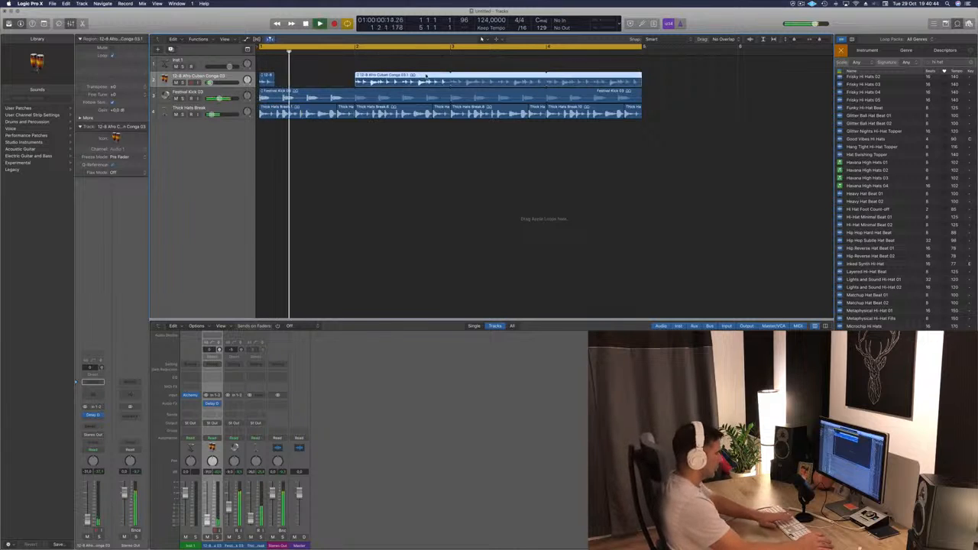
key("Delete")
Step: Copy the short conga hit to beat 3 of bar 1 and repeat the pattern every half bar through bar 4
key("Return")
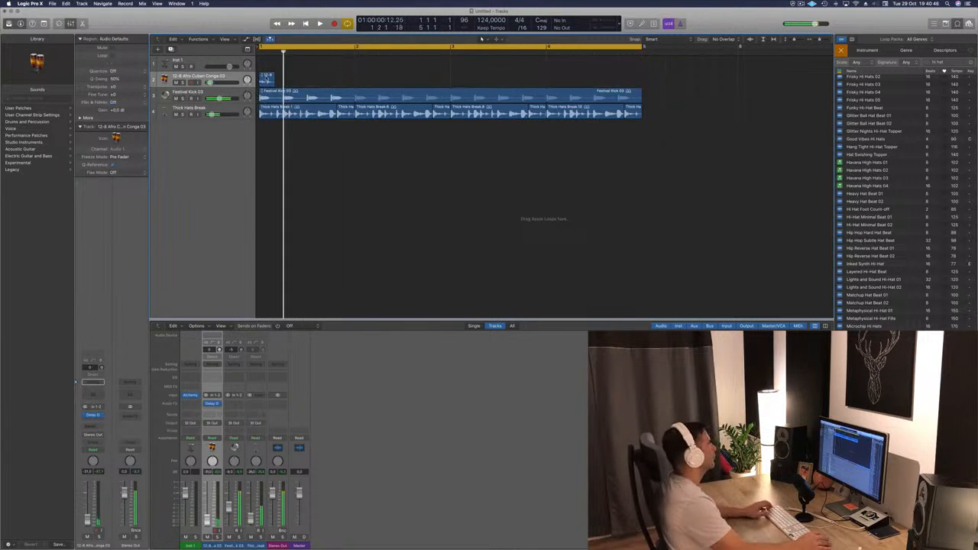
left_click_drag(267, 81, 315, 83)
key("space")
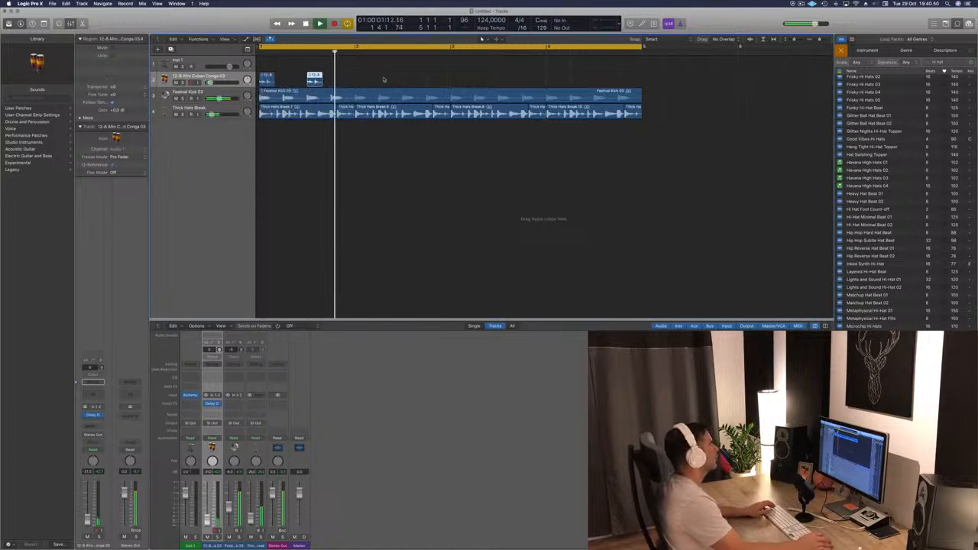
left_click_drag(384, 79, 363, 85)
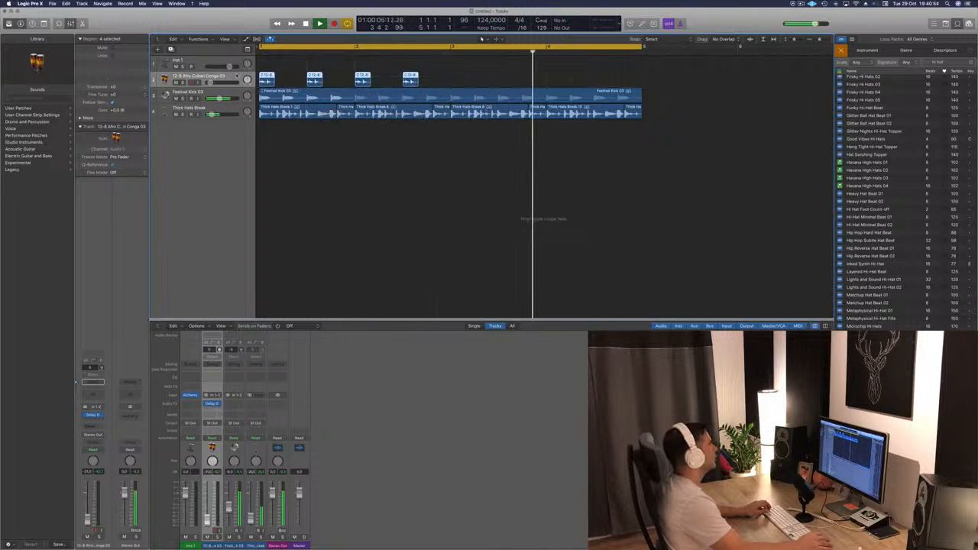
left_click_drag(267, 82, 457, 81)
Step: Add a Channel EQ to the Thick Hats Break track and cut its lows with the low-cut filter at about 250 Hz
left_click(191, 108)
key("space")
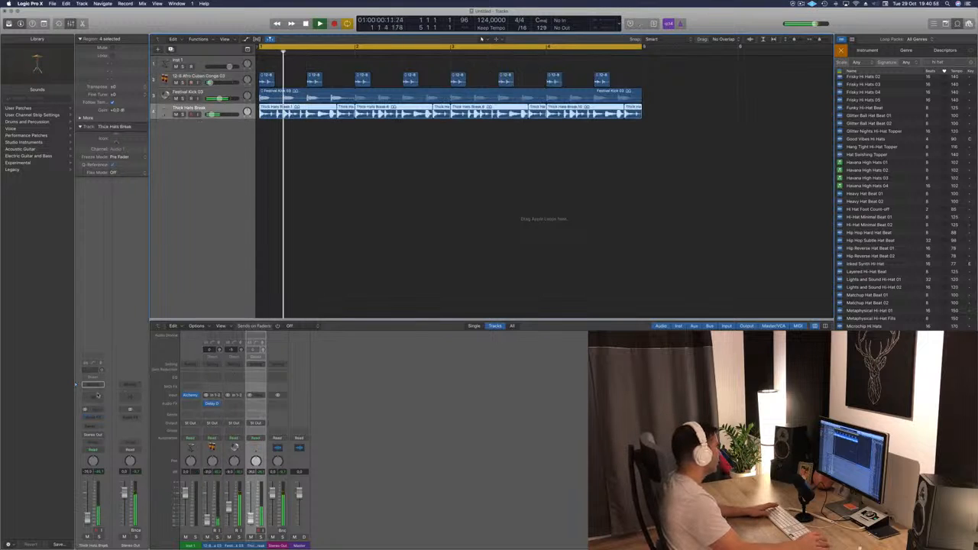
left_click(96, 399)
left_click(49, 55)
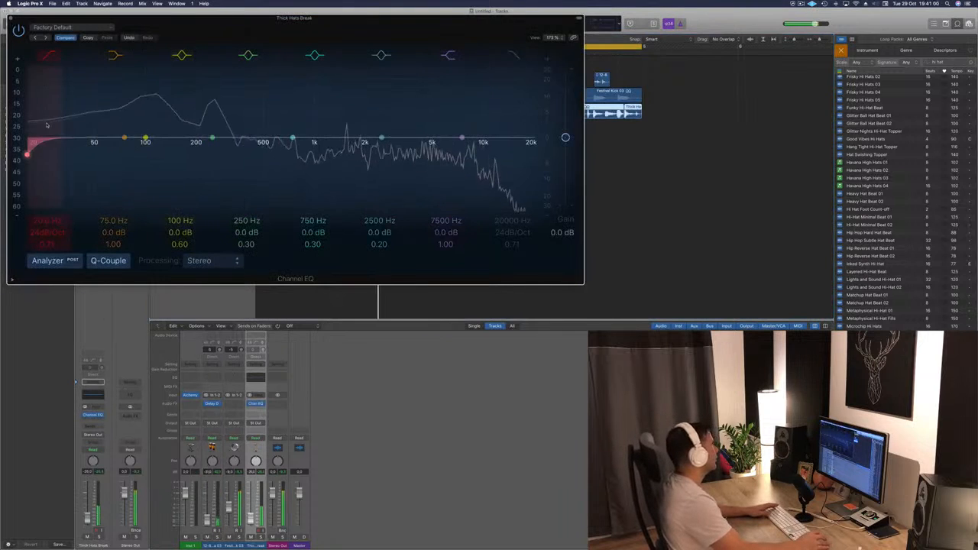
left_click_drag(50, 129, 214, 133)
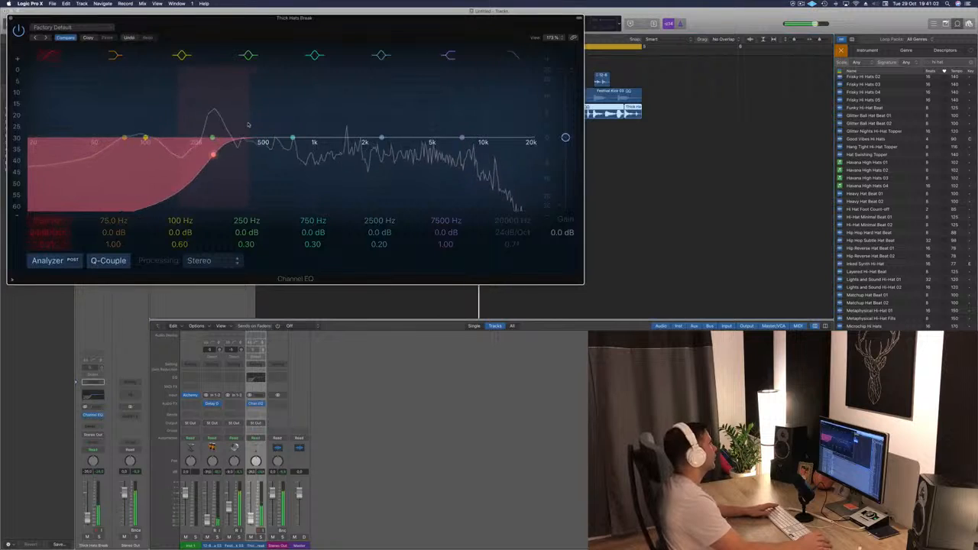
left_click(10, 17)
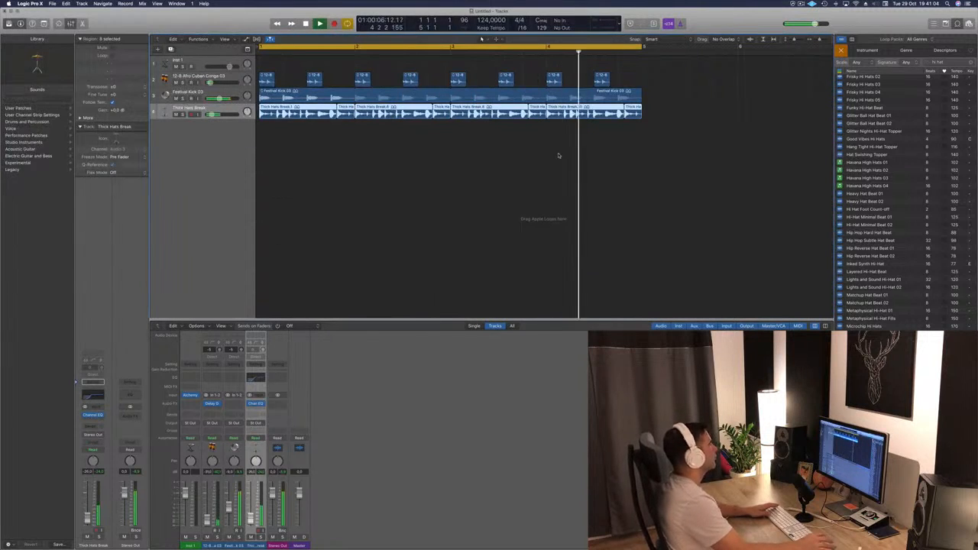
left_click(356, 188)
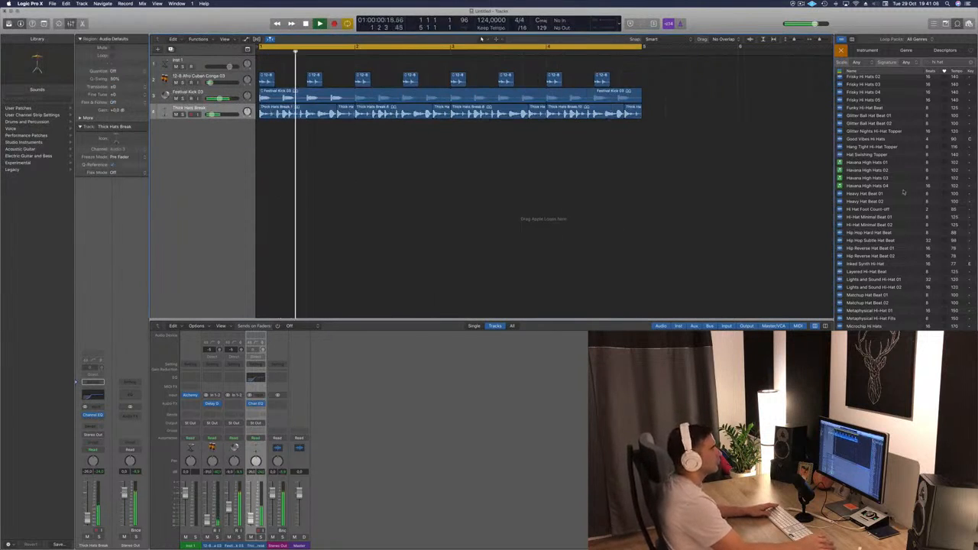
Step: Clear the loop search and audition Tempo Funk Break, Tense Snare Break and Texas Blues Rhythm 02 against the beat
triple_click(957, 62)
key("BackSpace")
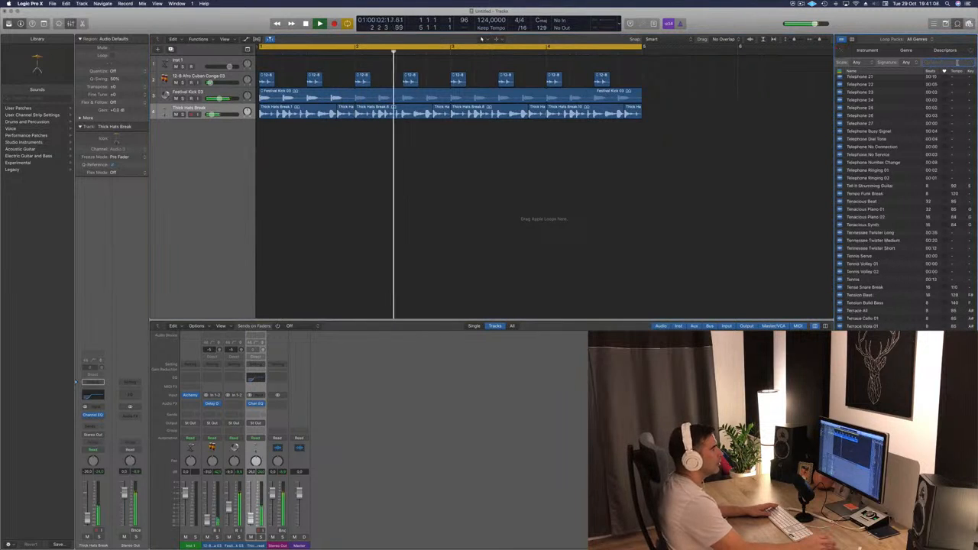
left_click(856, 195)
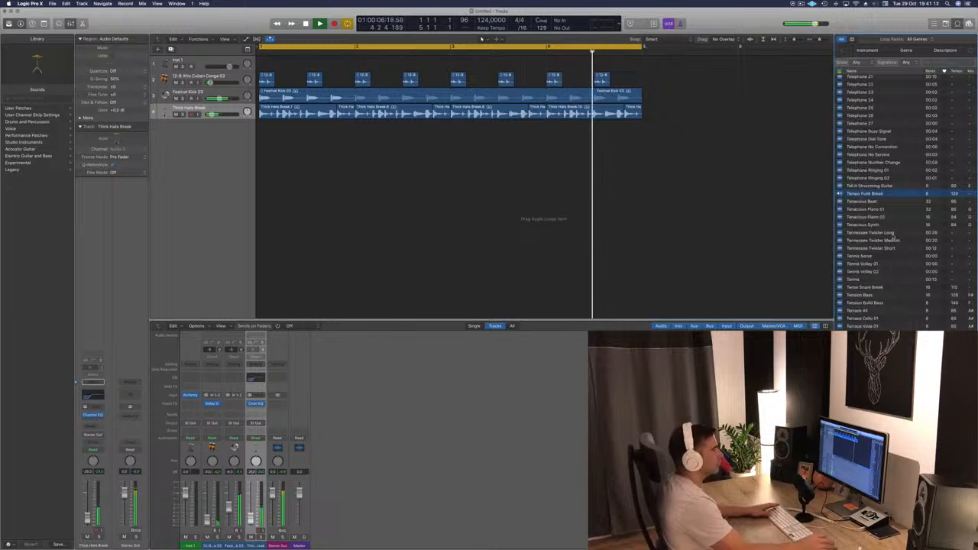
left_click(867, 287)
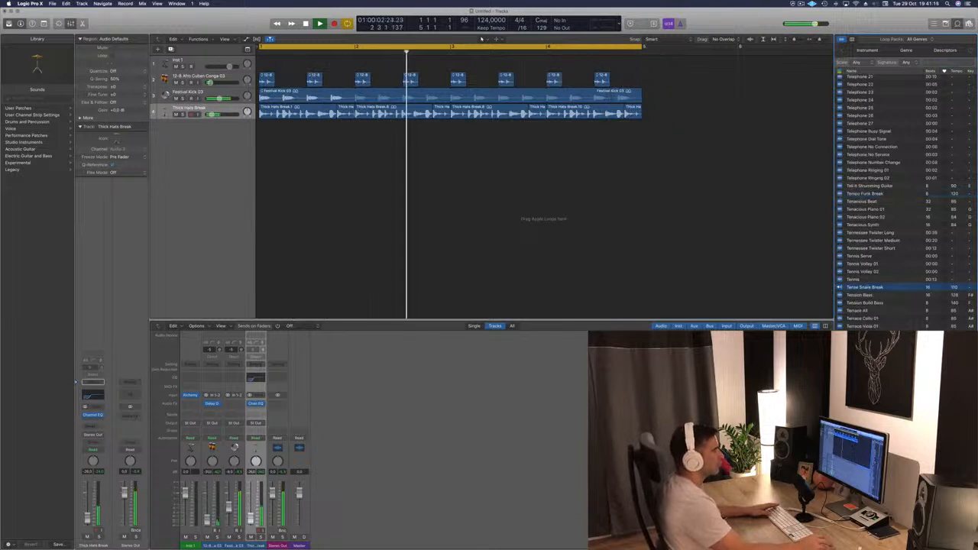
scroll(905, 199, "down", 2)
scroll(919, 297, "down", 10)
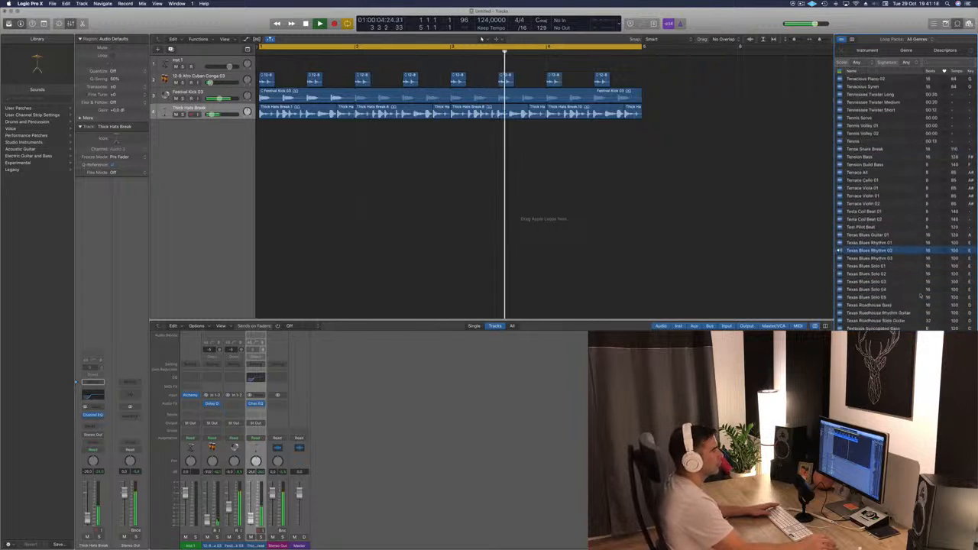
scroll(919, 298, "down", 4)
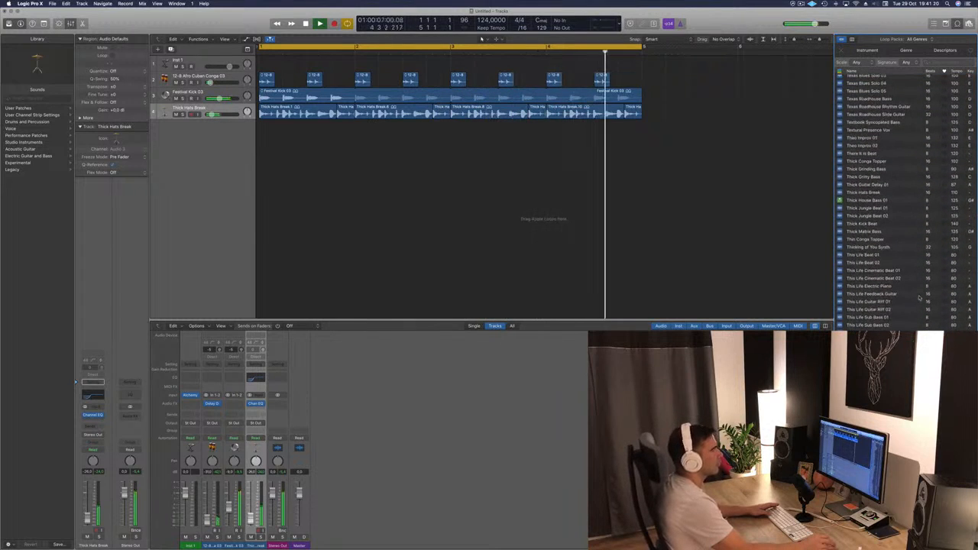
Step: Audition Texas Blues Rhythm 03, Texas Blues Solo 03 and Texas Roadhouse Bass against the beat
scroll(914, 203, "up", 9)
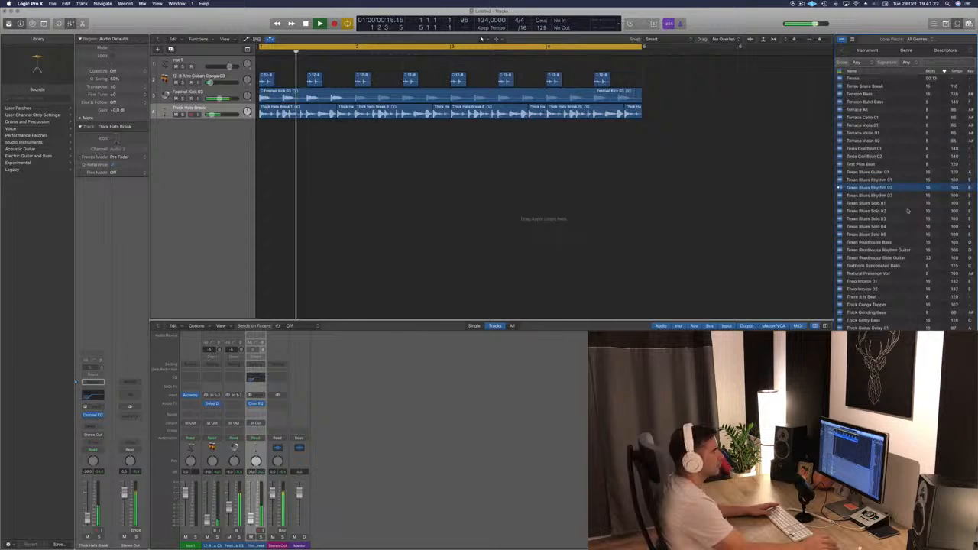
left_click(871, 196)
left_click(868, 218)
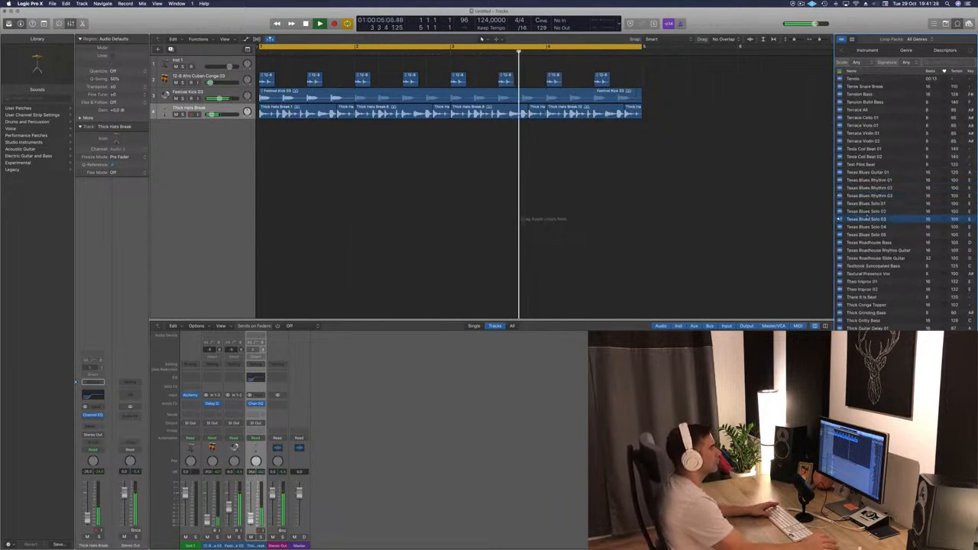
scroll(884, 235, "down", 2)
left_click(879, 226)
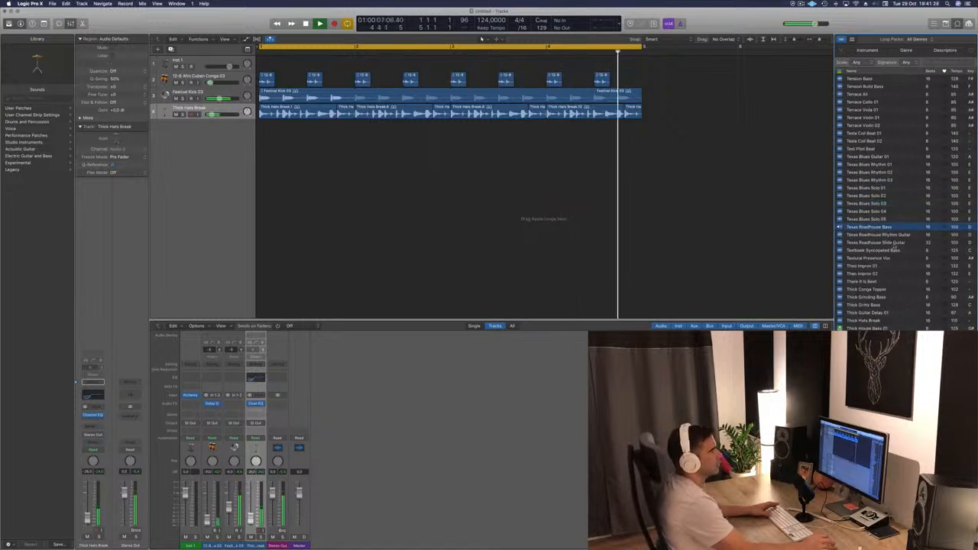
scroll(890, 237, "down", 3)
scroll(895, 247, "down", 2)
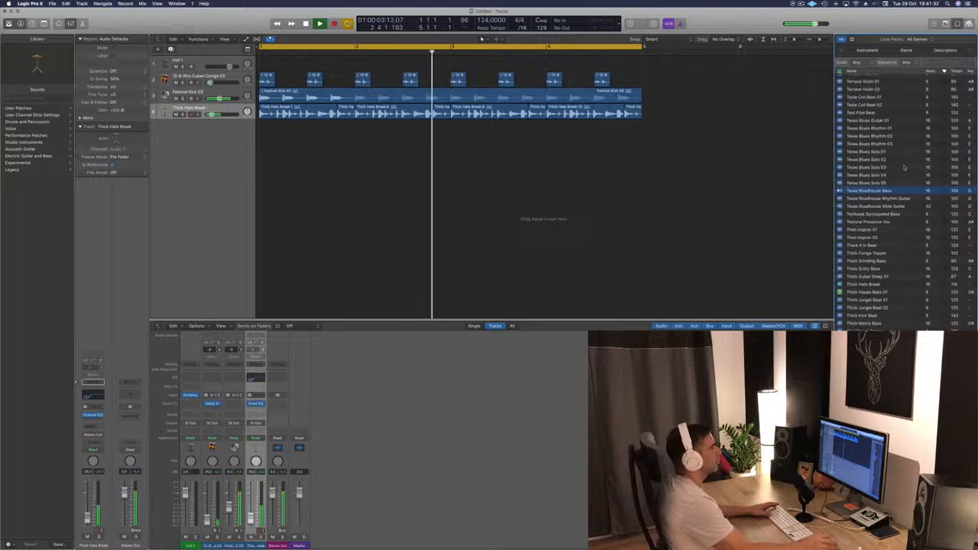
Step: Stop playback, add the Texas Roadhouse Bass loop at bar 1 on a new track, and play the arrangement
key("space")
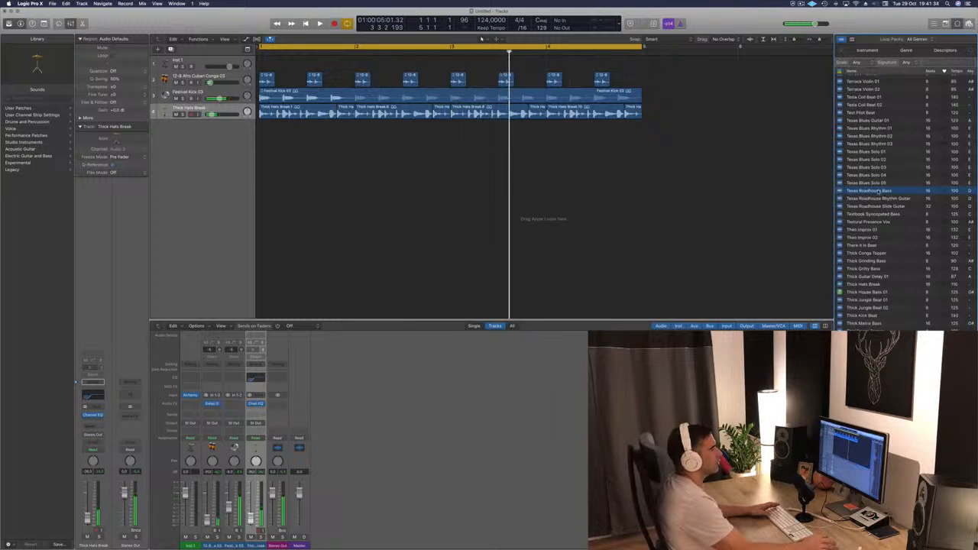
left_click_drag(878, 191, 294, 163)
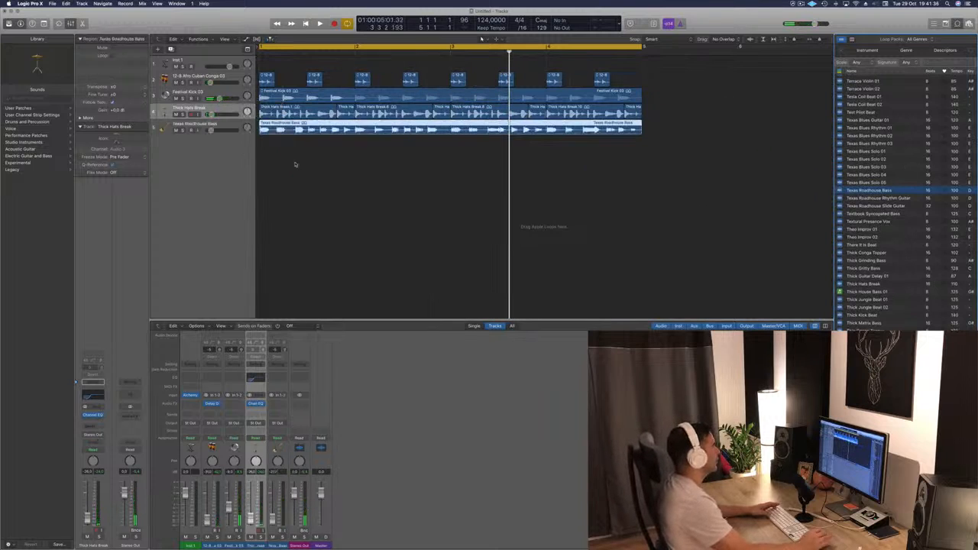
key("space")
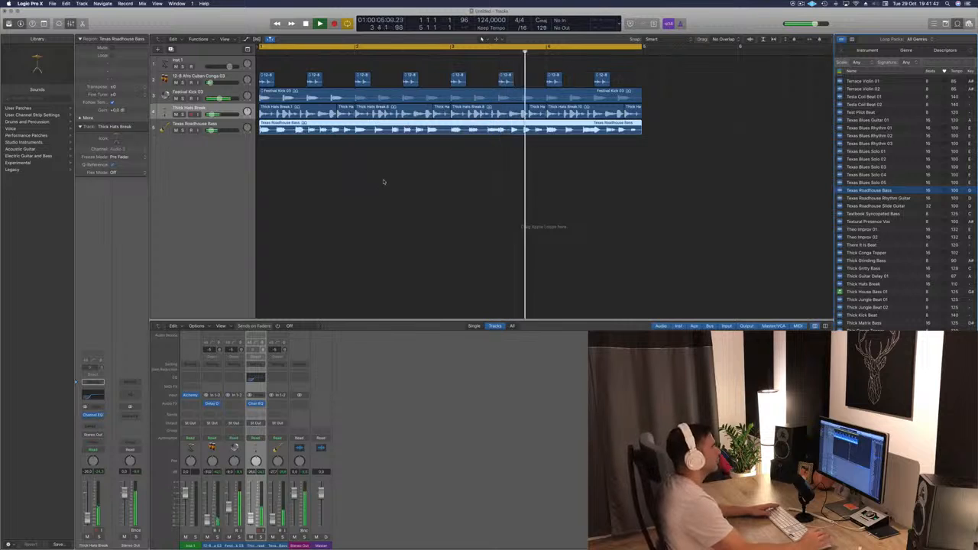
Step: Adjust the volumes of the Texas Roadhouse Bass and conga tracks during playback
left_click_drag(211, 132, 213, 131)
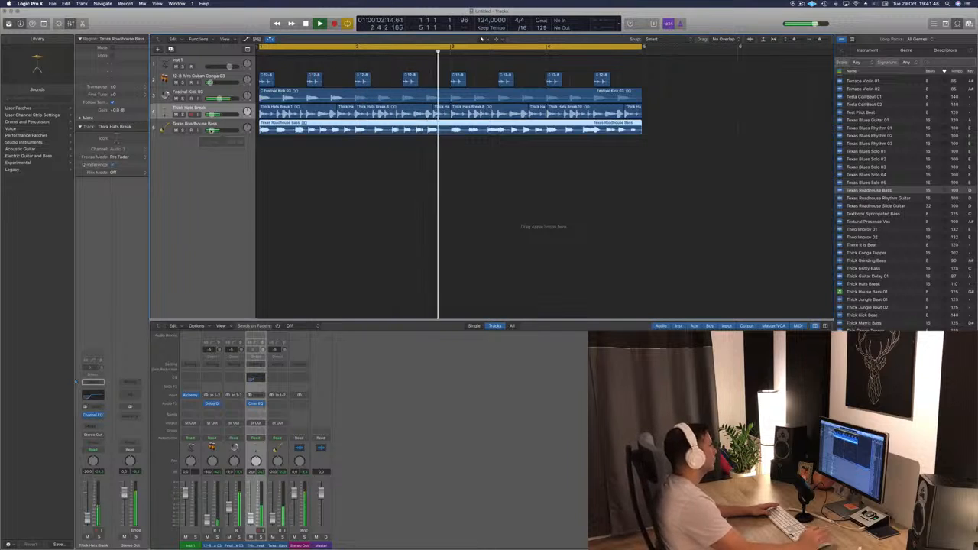
left_click(305, 198)
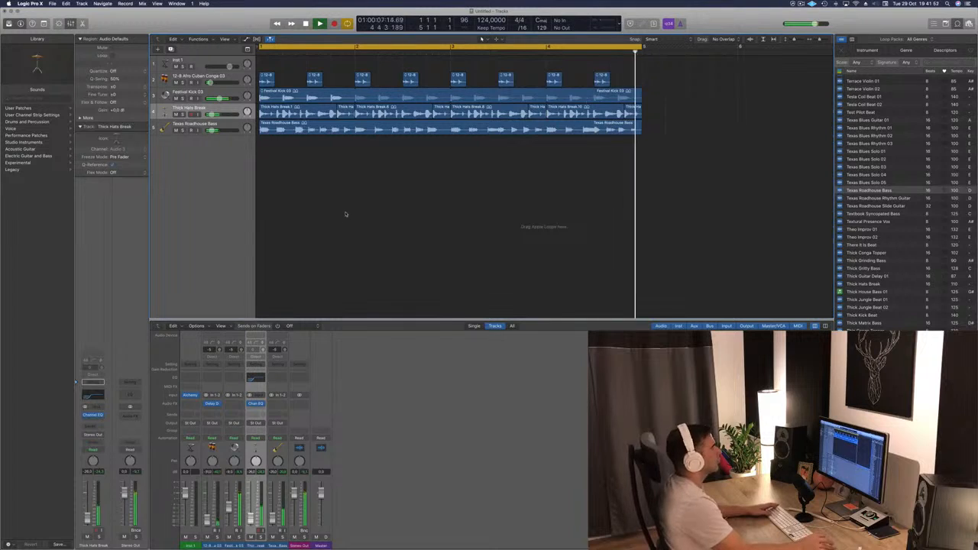
left_click_drag(220, 99, 213, 98)
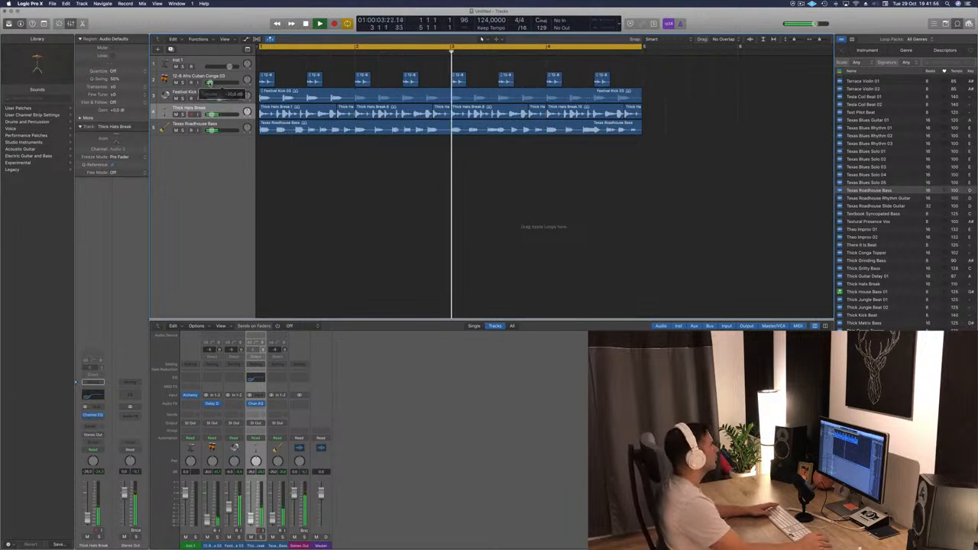
Step: Try shifting all the short conga hits slightly later within bars 1 to 4
left_click(362, 70)
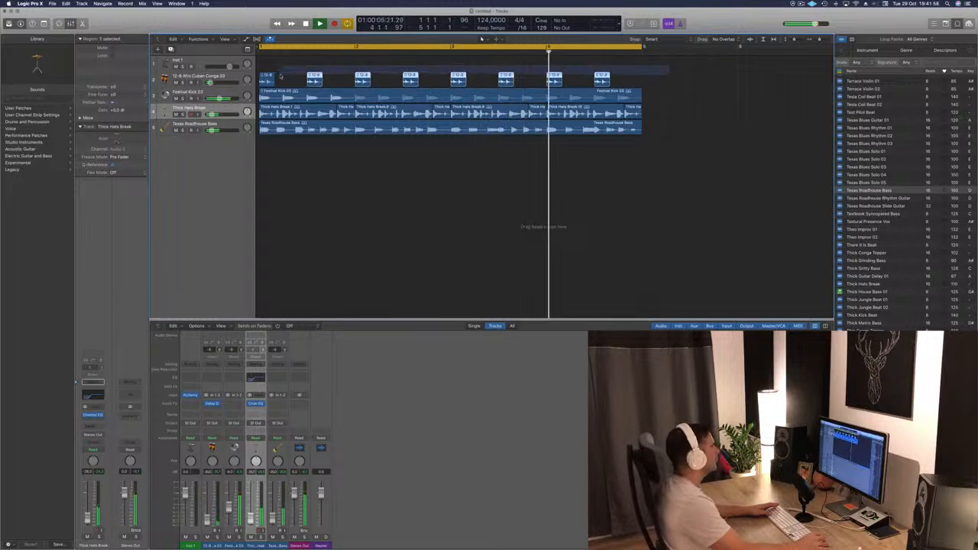
left_click_drag(291, 75, 297, 69)
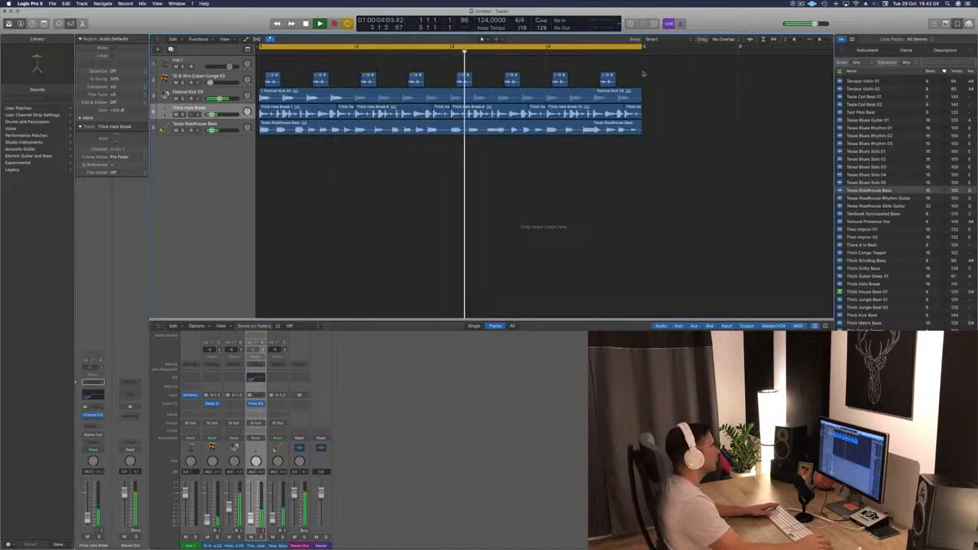
left_click(292, 78)
left_click_drag(275, 78, 279, 78)
left_click(497, 221)
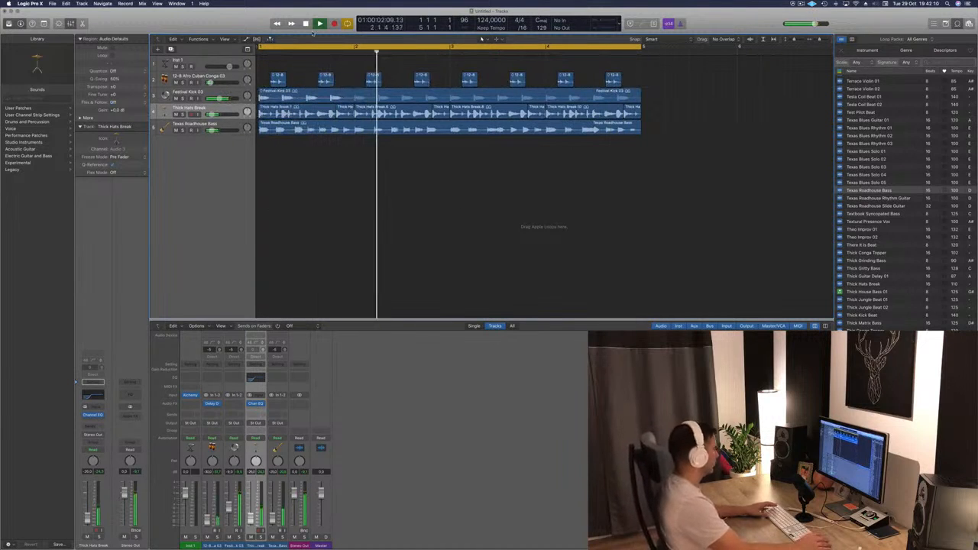
Step: Undo the shifts of the conga hits, restart playback and deselect the regions
key("super+z")
key("space")
key("space")
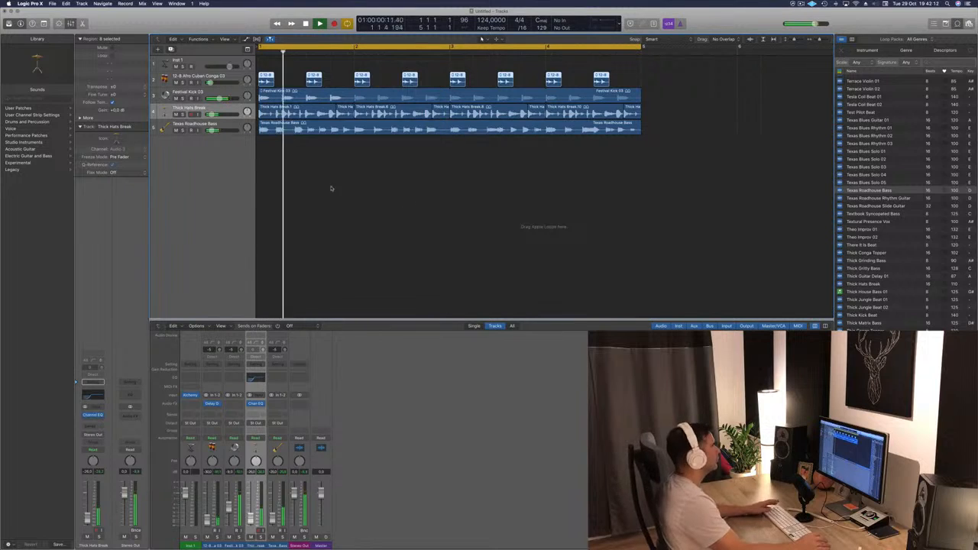
left_click(324, 223)
Step: Audition the Theo Improv 01 and Theo Improv 02 vocal loops against the beat
scroll(897, 231, "down", 2)
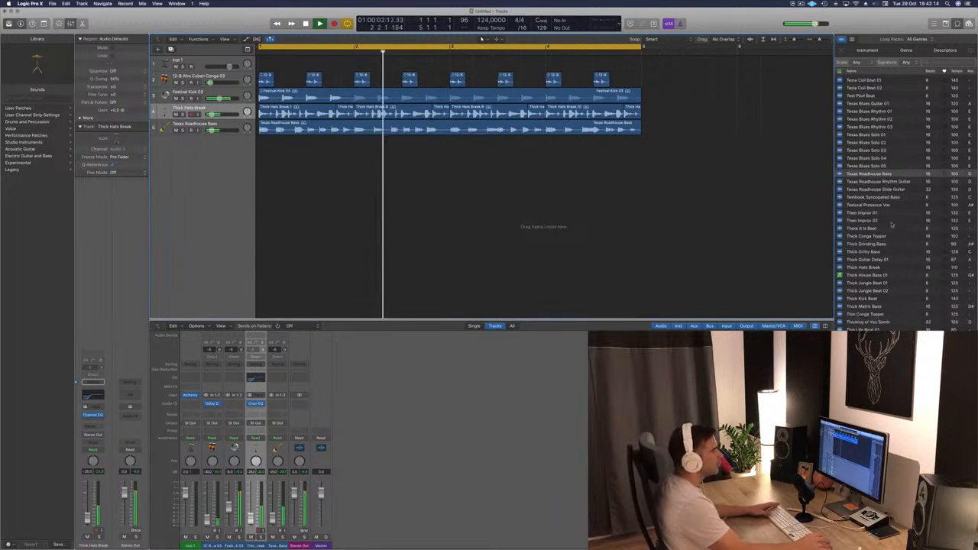
left_click(862, 213)
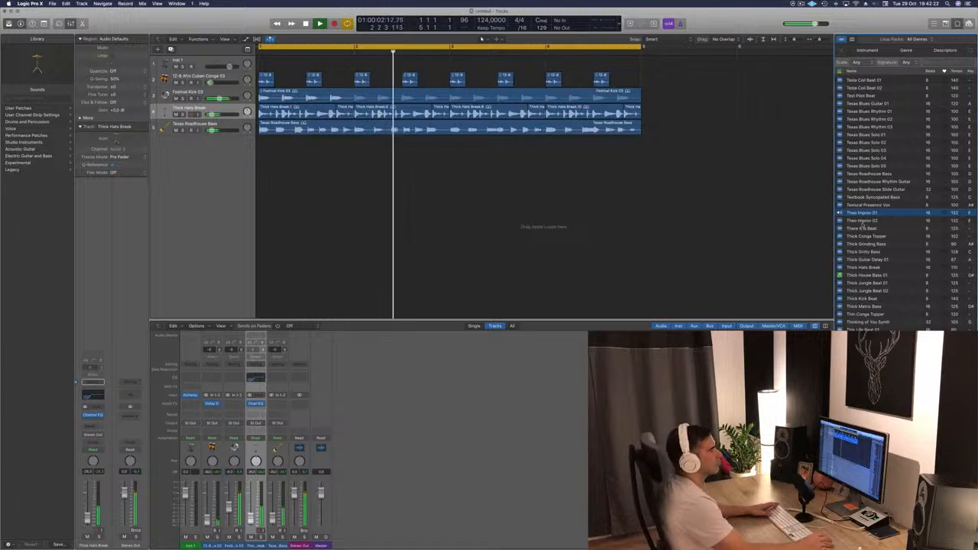
left_click(867, 221)
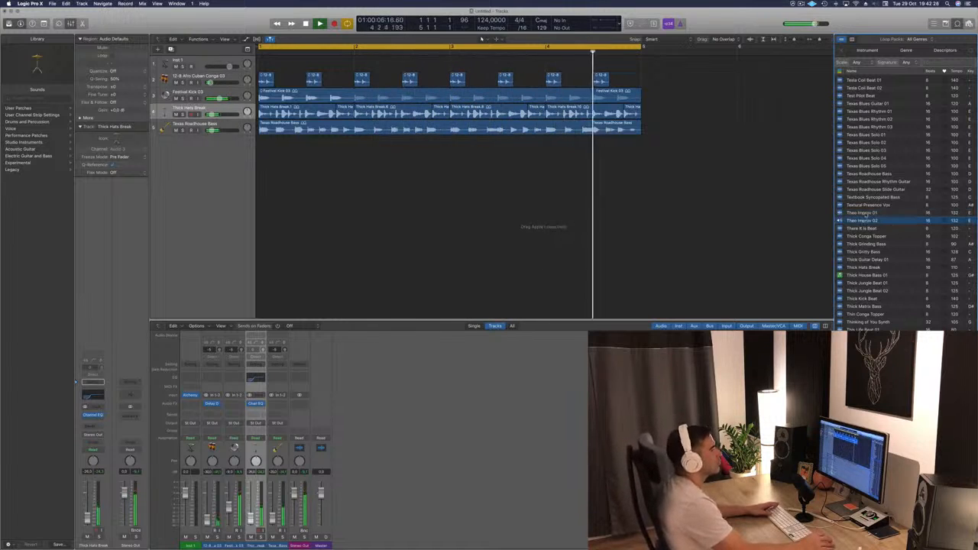
left_click(865, 213)
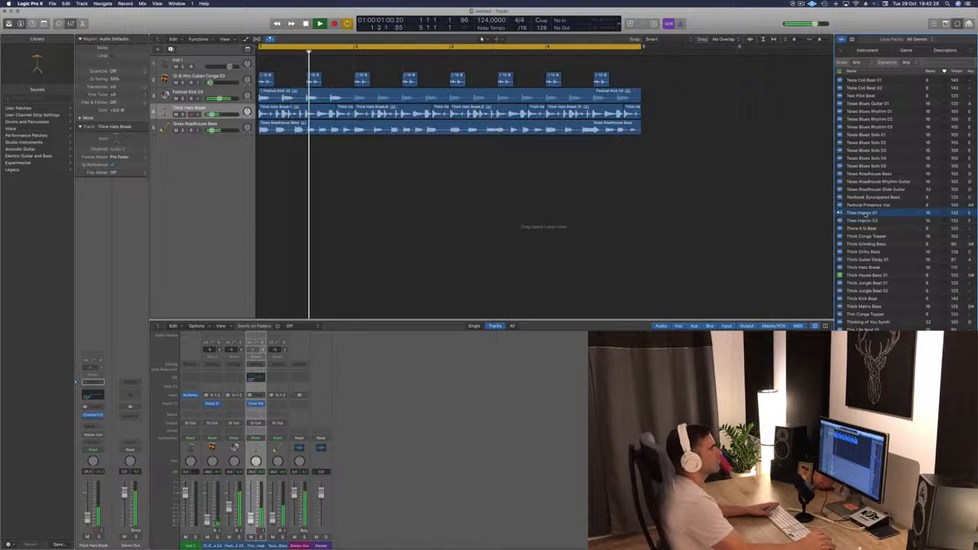
Step: Add the Theo Improv 01 loop at bar 1 on a new track and replay the arrangement from the start
left_click_drag(815, 204, 277, 146)
key("super+Left")
key("super+Left")
key("super+Left")
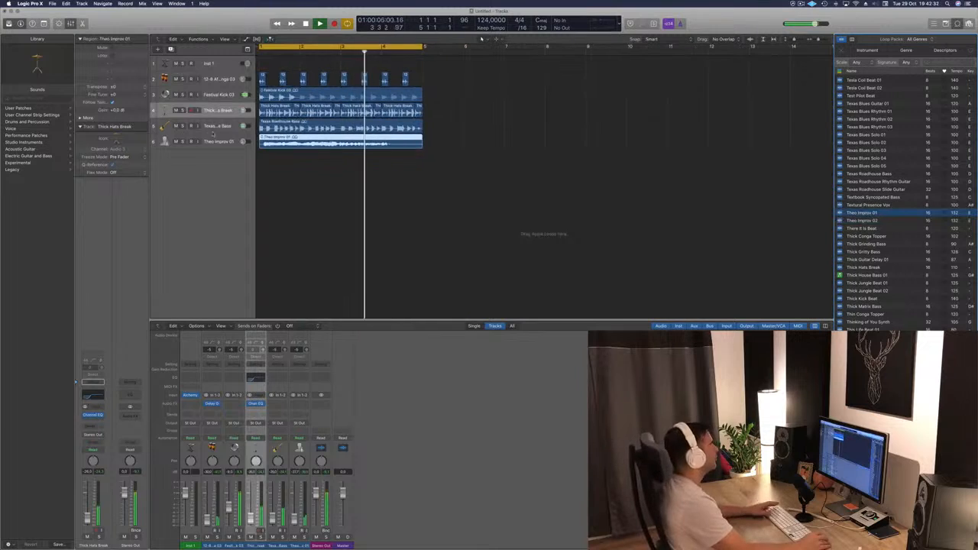
left_click(212, 143)
key("Return")
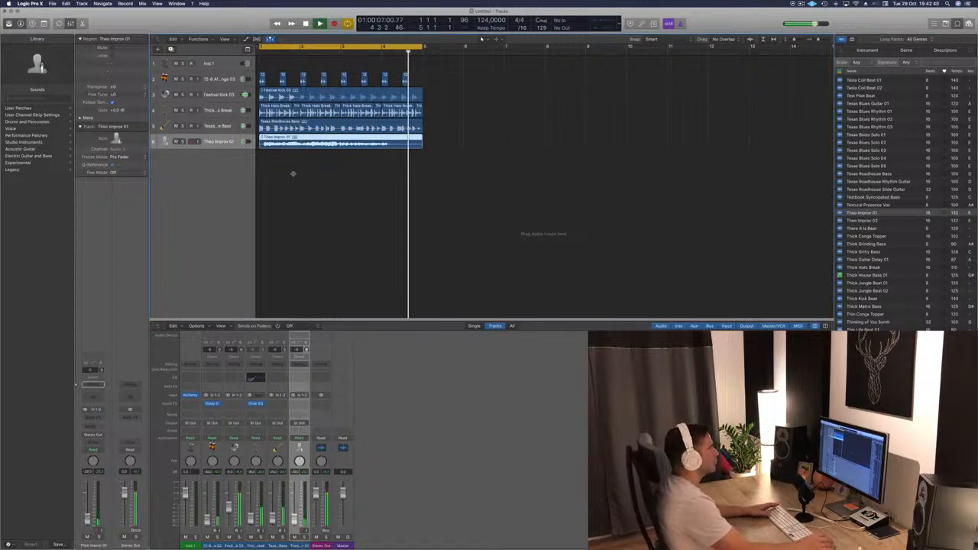
Step: Add the Theo Improv 02 loop on a new track and position it to start at beat 4 of bar 3
left_click(863, 220)
left_click_drag(876, 220, 384, 186)
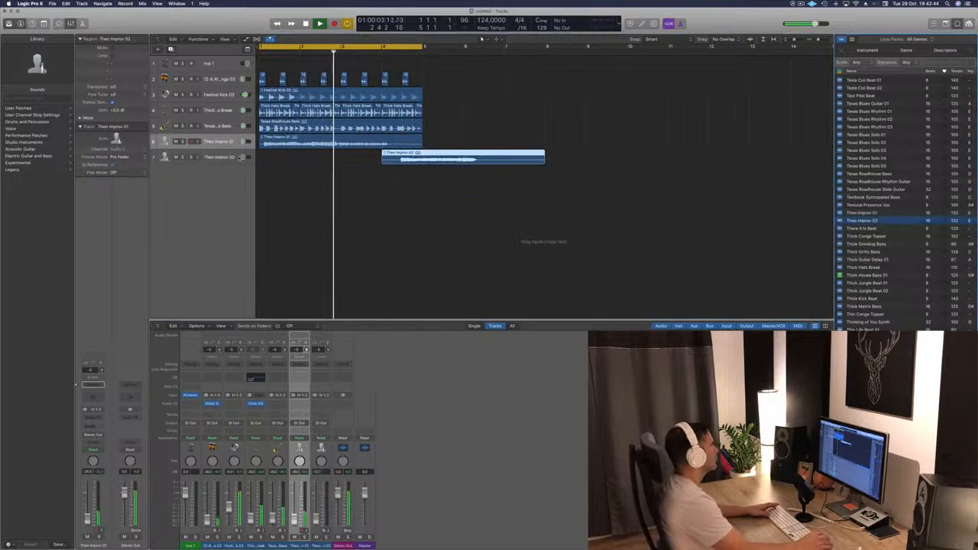
left_click_drag(429, 158, 418, 158)
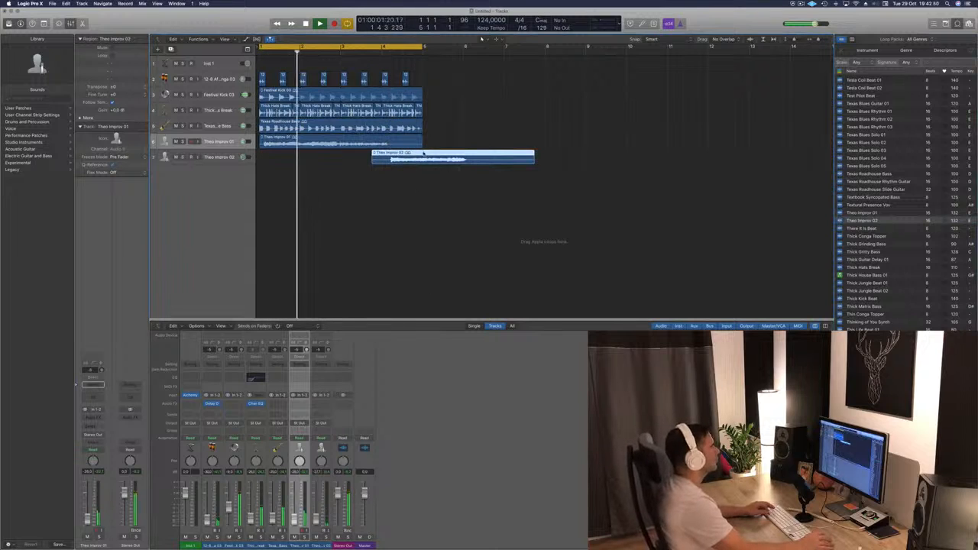
Step: Extend the cycle range to bar 9 and copy all four-bar regions except Theo Improv 02 to bar 5
left_click_drag(422, 48, 586, 79)
left_click_drag(433, 72, 437, 143)
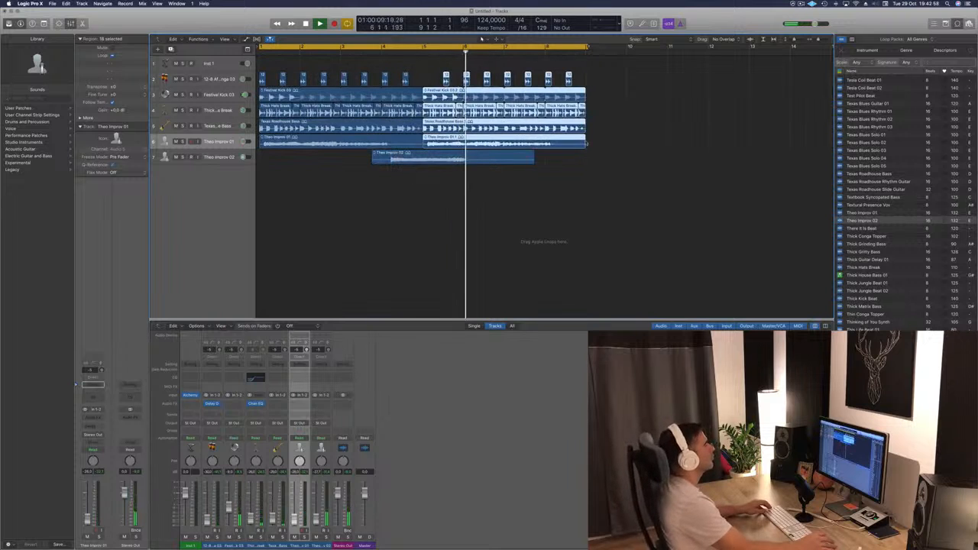
left_click(551, 174)
Step: Delete the copied Theo Improv 01 region at bar 5 and return the playhead to the start
left_click(534, 142)
key("Delete")
key("Return")
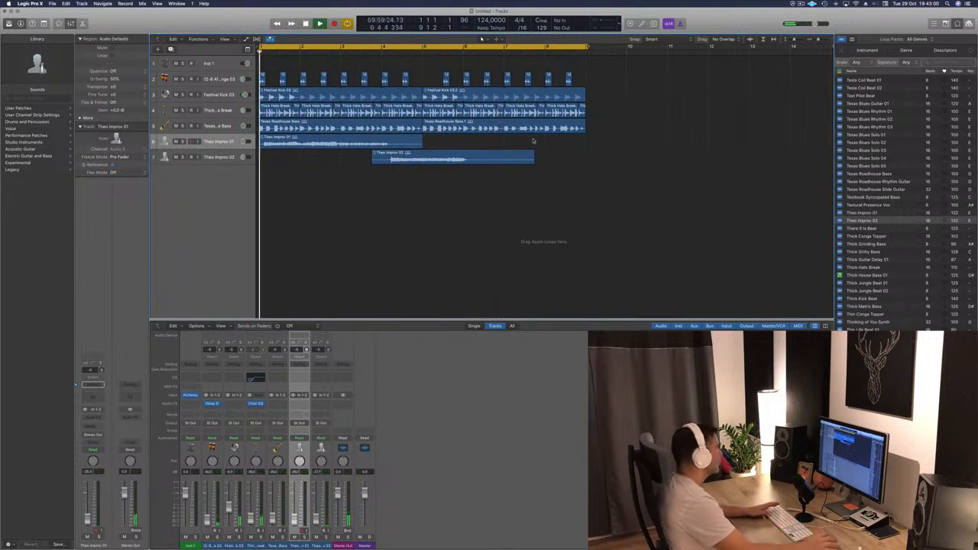
Step: Add a send to Bus 1 on the Theo Improv 01 track and replay from the start
left_click(211, 136)
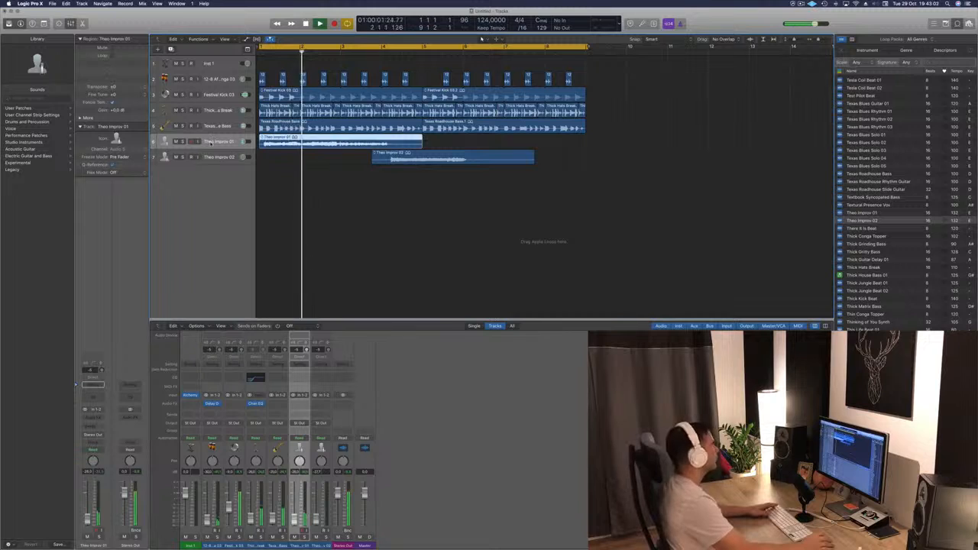
left_click(90, 428)
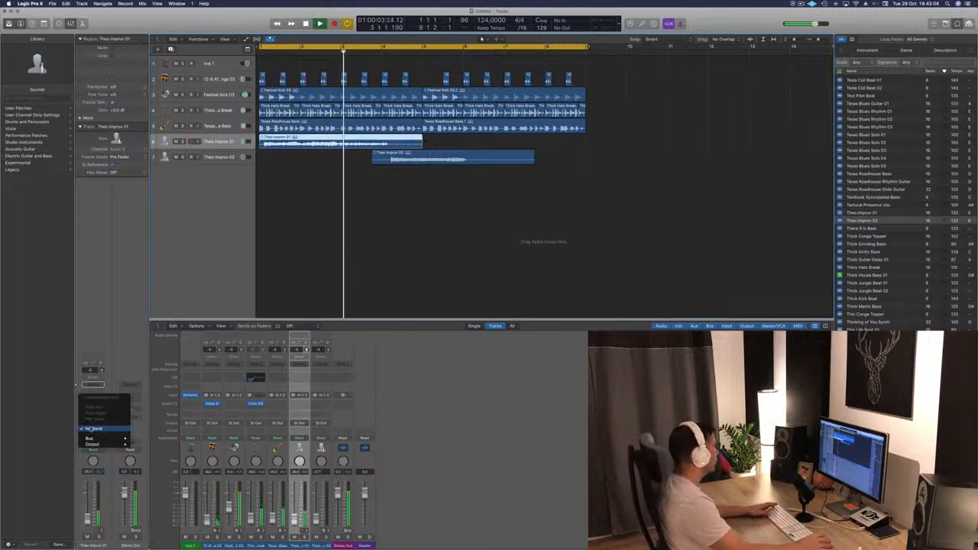
mouse_move(91, 437)
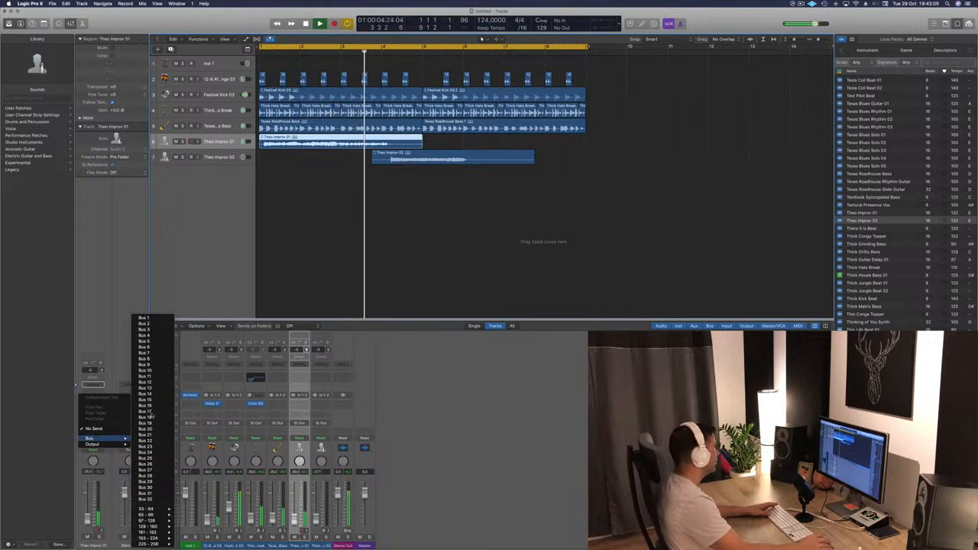
left_click(162, 319)
key("Return")
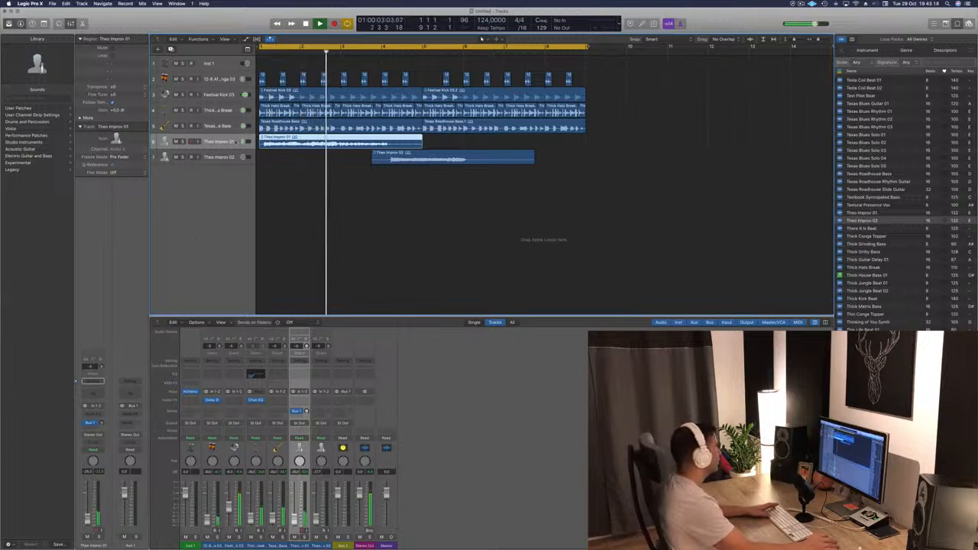
Step: Route the outputs of the Theo Improv 01 and Theo Improv 02 tracks to Bus 1
left_click(92, 434)
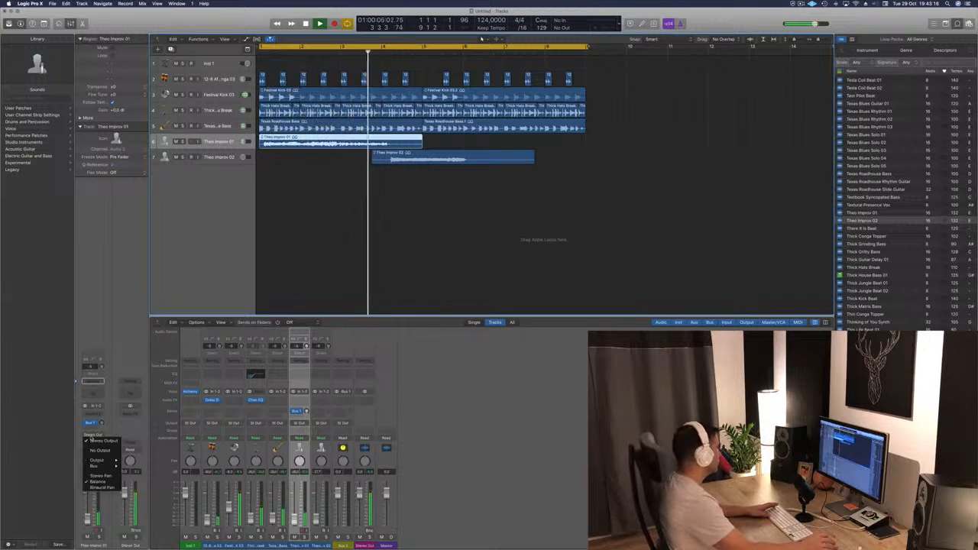
mouse_move(96, 466)
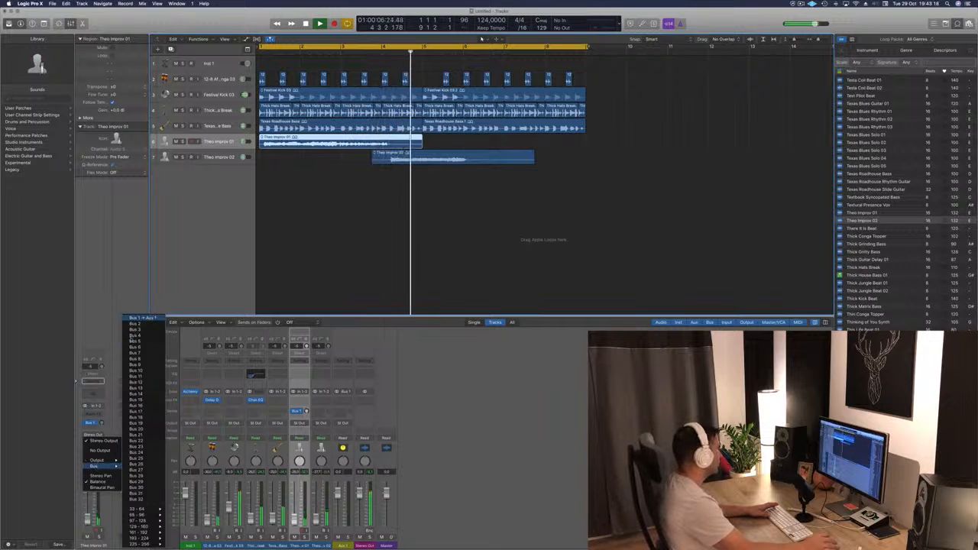
left_click(144, 317)
left_click(207, 156)
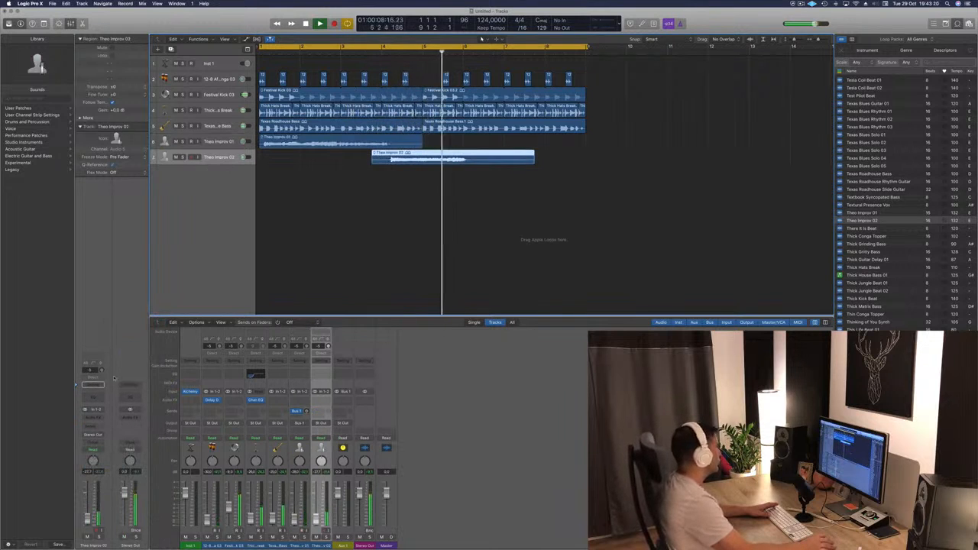
left_click(91, 435)
mouse_move(95, 461)
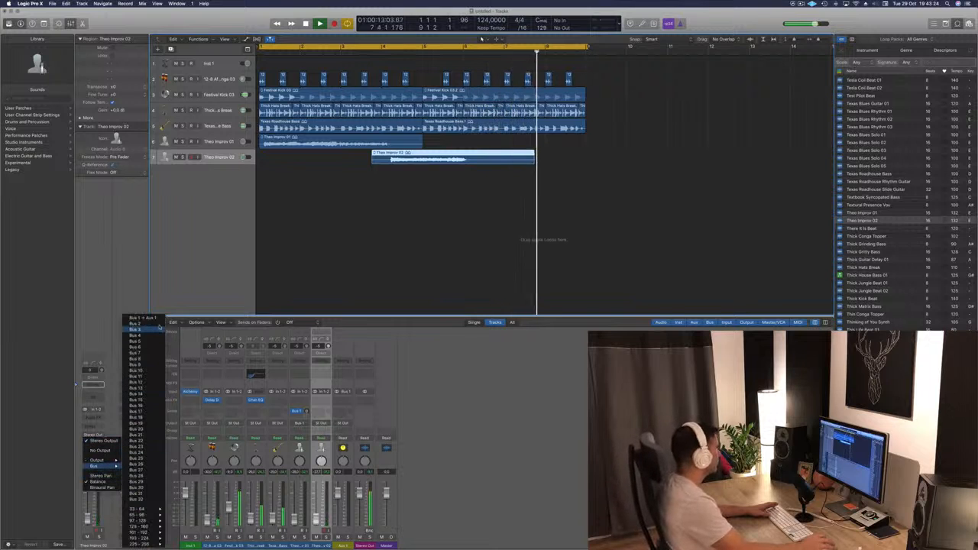
left_click(159, 321)
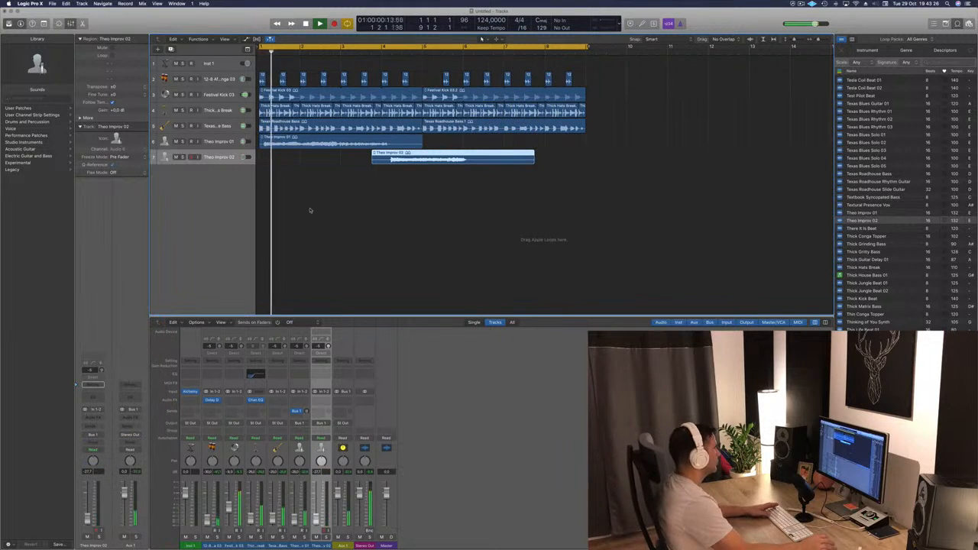
Step: Insert a stereo SilverVerb effect on the Aux 1 channel fed by Bus 1
left_click(341, 400)
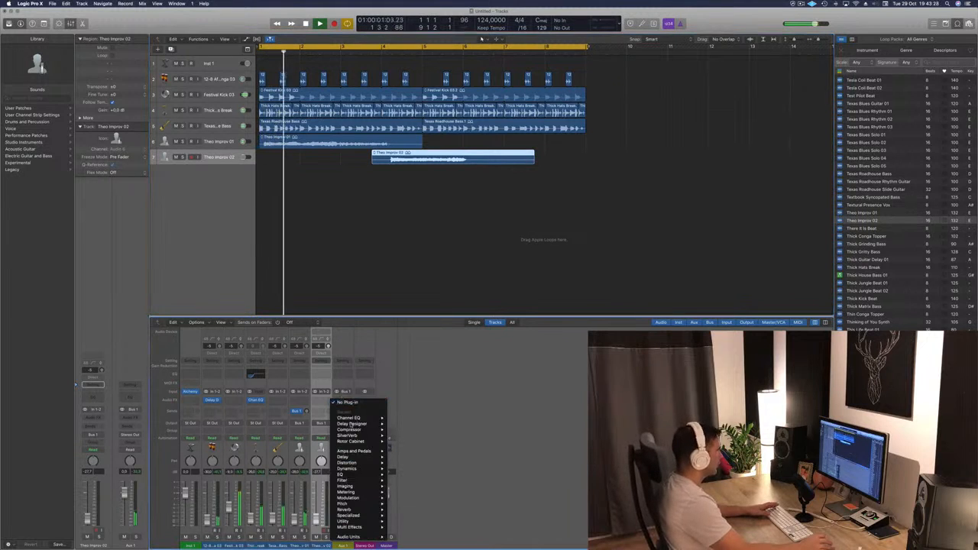
mouse_move(359, 435)
left_click(401, 436)
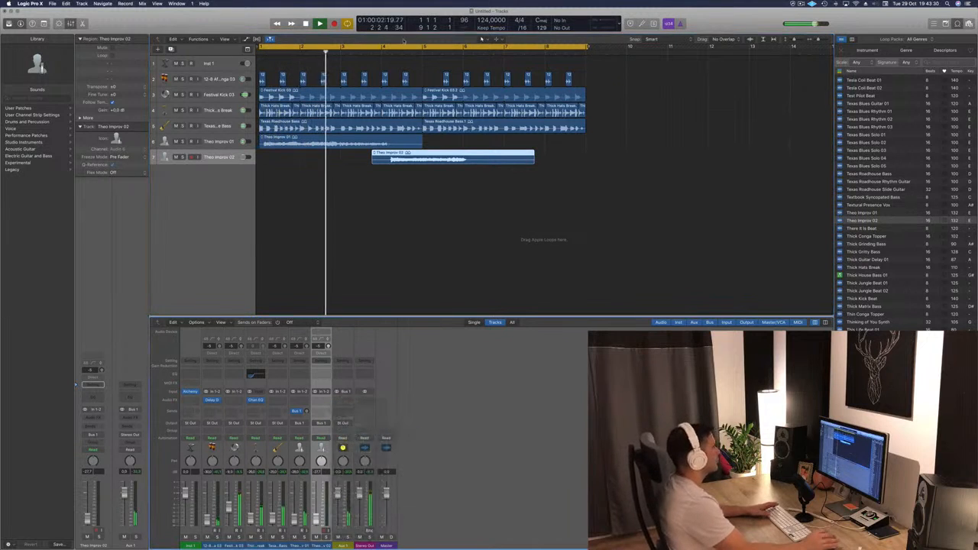
left_click_drag(238, 27, 496, 78)
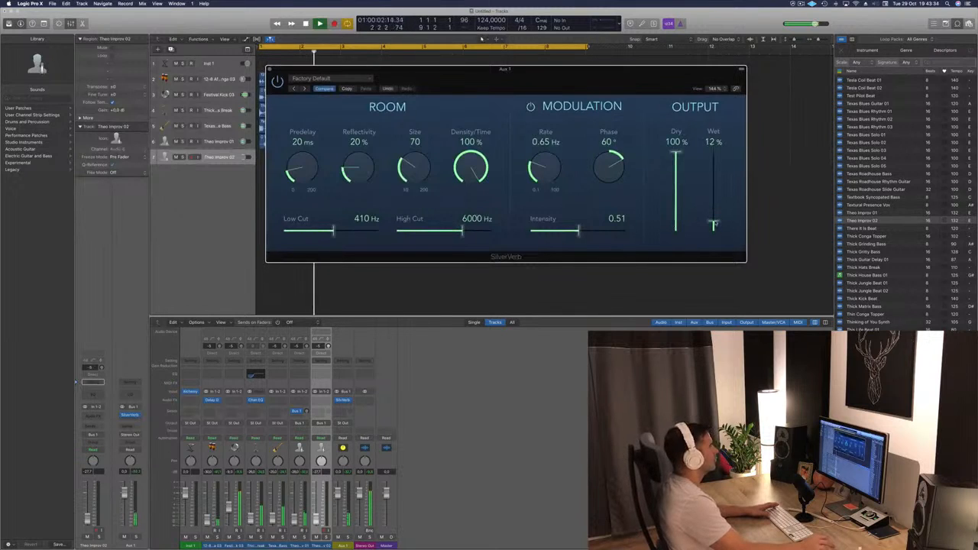
Step: Load the grandioso preset in SilverVerb, set the wet level to about 24%, and close the plug-in
left_click(320, 78)
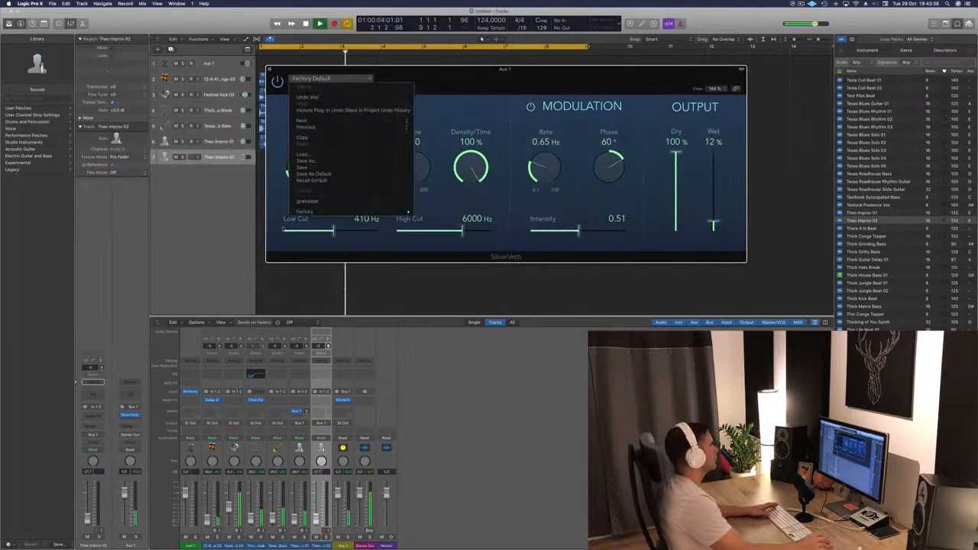
left_click(308, 200)
left_click_drag(537, 79, 521, 78)
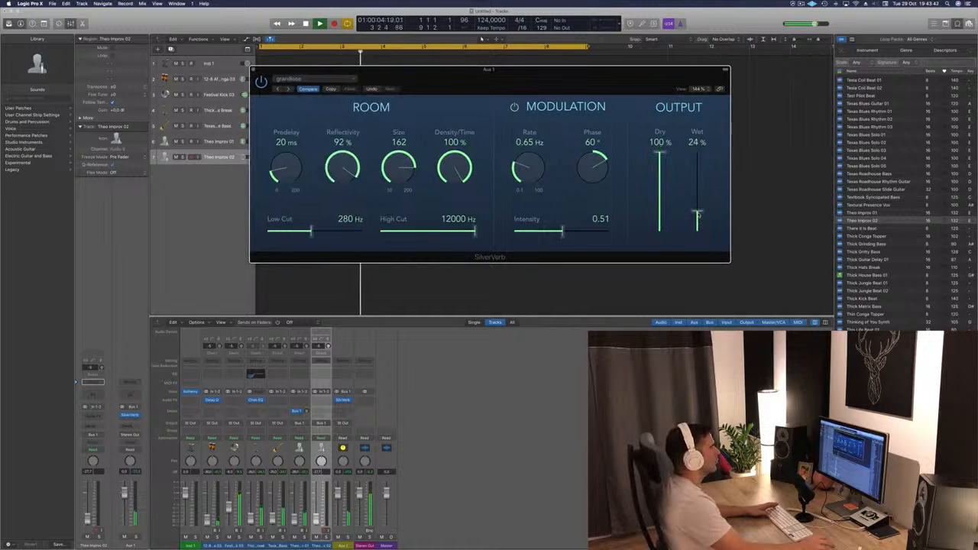
mouse_move(631, 96)
left_mouse_down()
mouse_move(693, 96)
mouse_move(752, 114)
mouse_move(623, 109)
left_mouse_up()
left_click(271, 96)
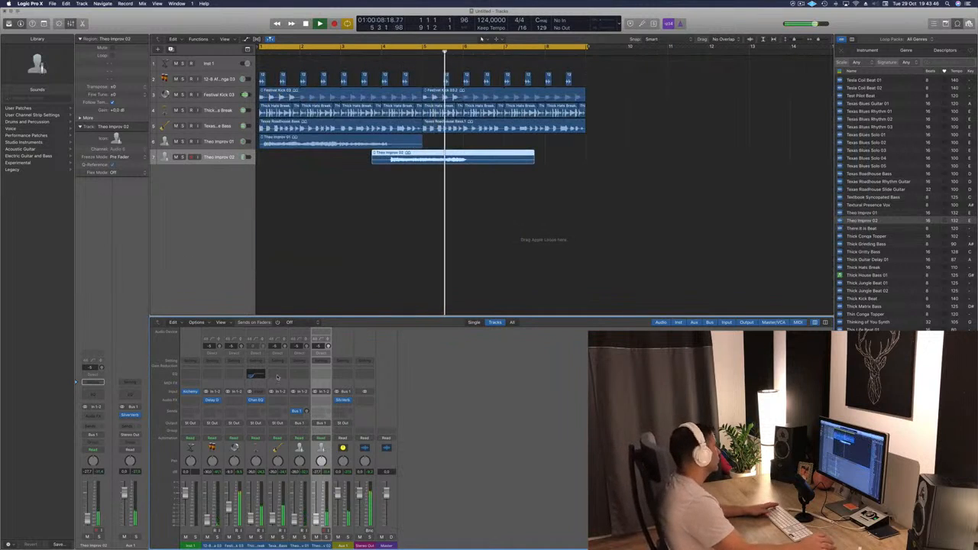
Step: Add a Rotor Cabinet after SilverVerb on Aux 1, close the plug-in, and raise the Aux 1 level to about 4.3 dB
left_click(346, 401)
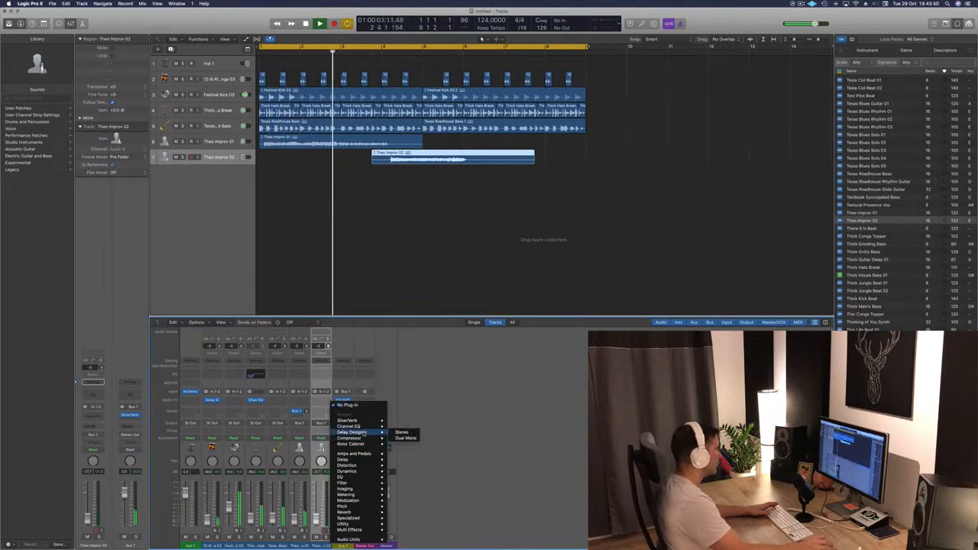
mouse_move(368, 438)
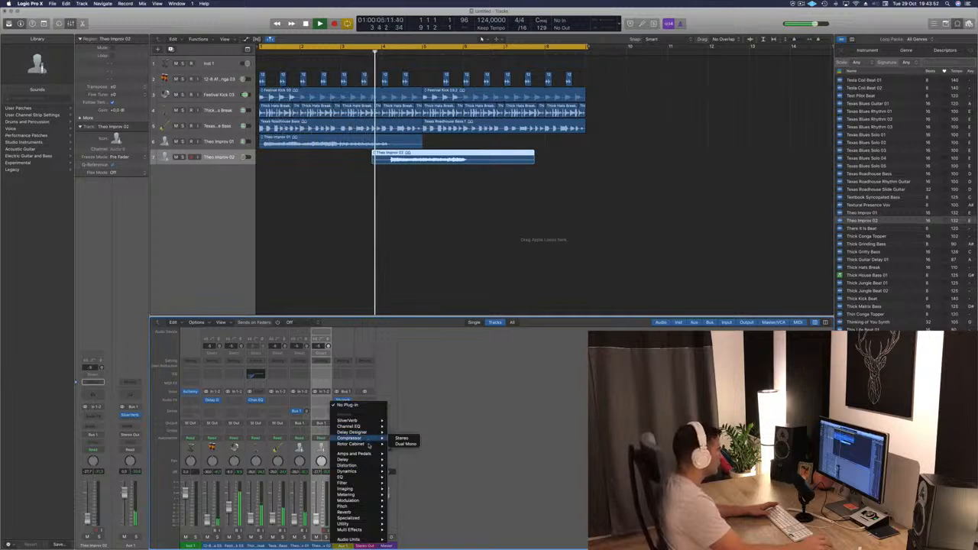
left_click(401, 438)
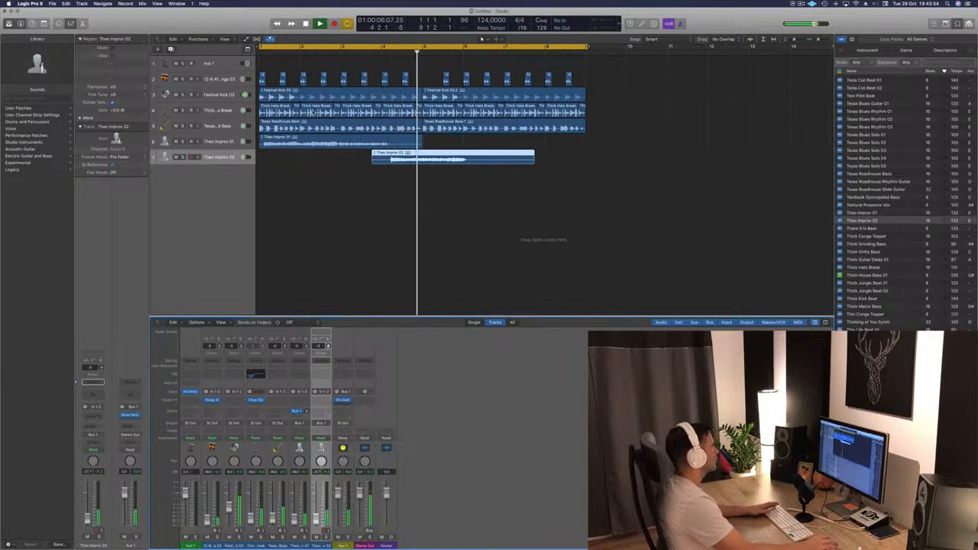
left_click_drag(273, 47, 664, 70)
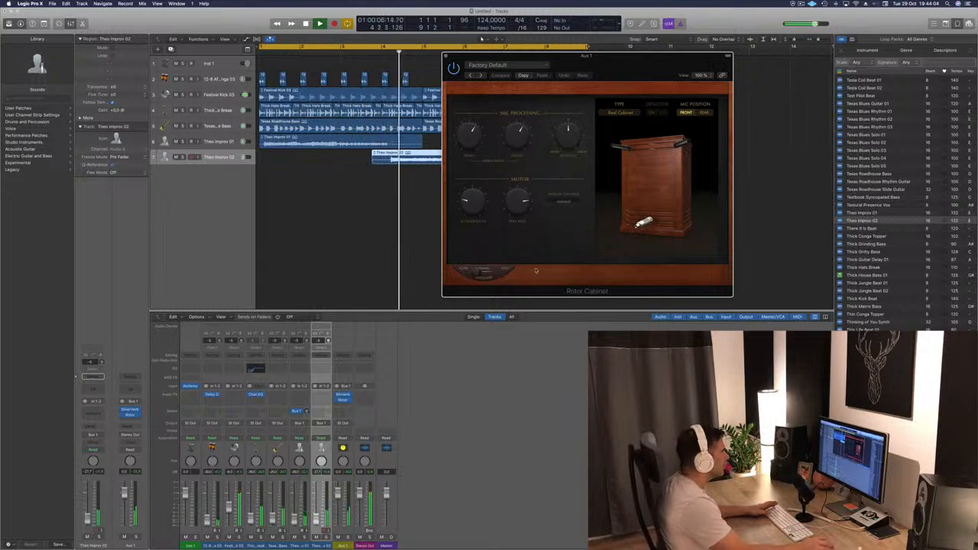
left_click_drag(619, 62, 733, 55)
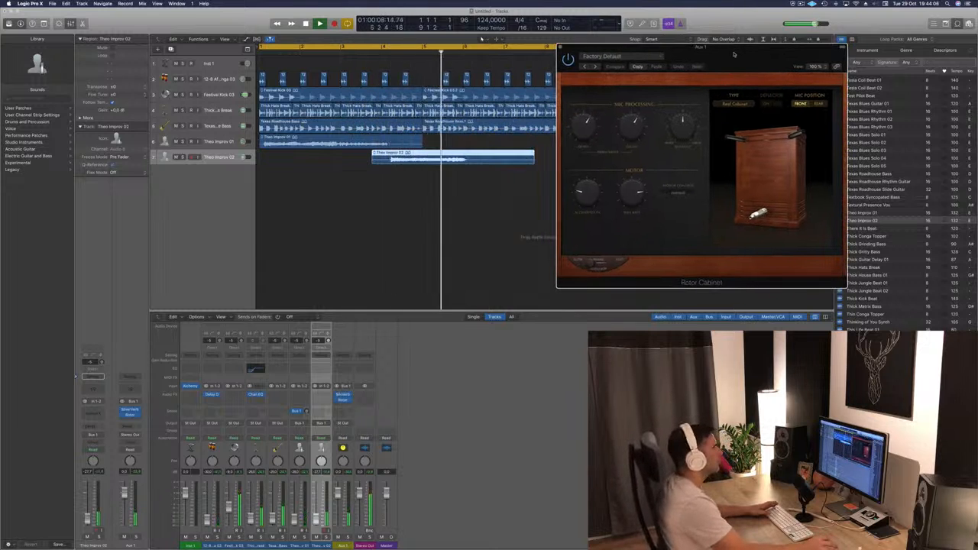
left_click(560, 48)
key("Return")
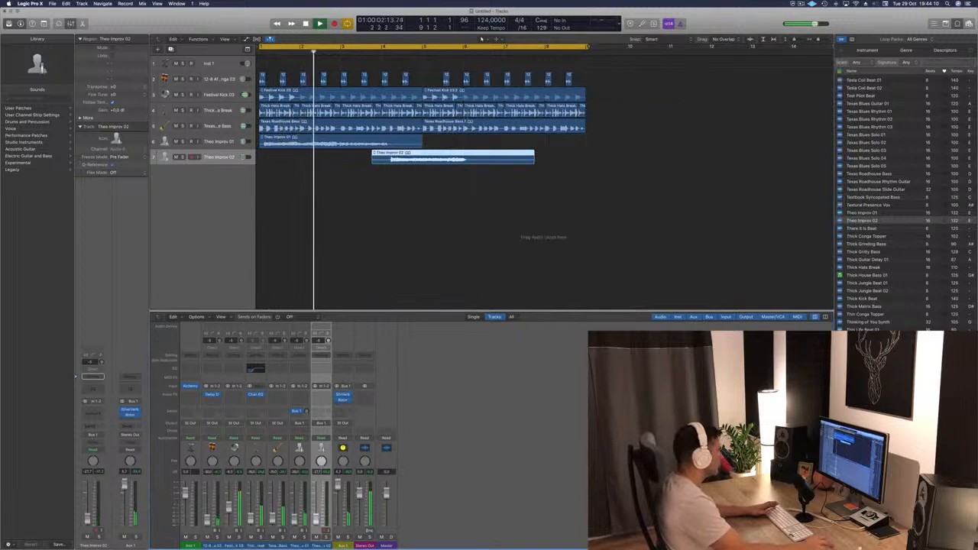
left_click(449, 241)
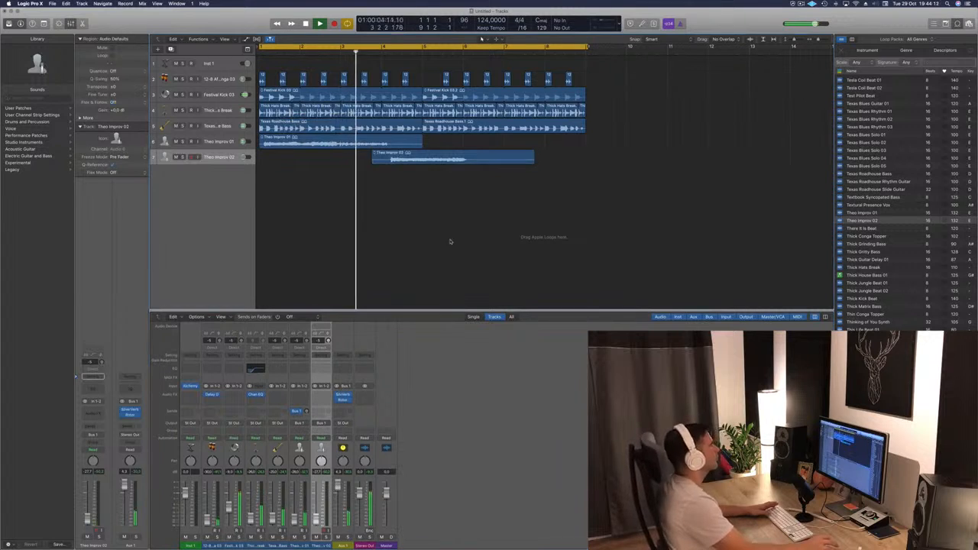
Step: Audition Thick Matrix Bass and This Life Cinematic Beat 02, and add the latter on a new track at bar 1
scroll(397, 244, "down", 5)
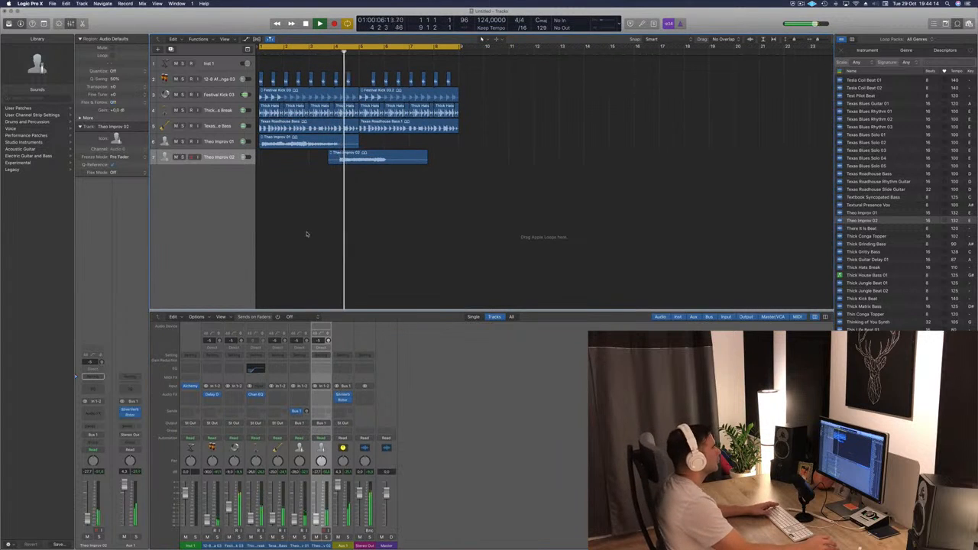
scroll(899, 279, "down", 2)
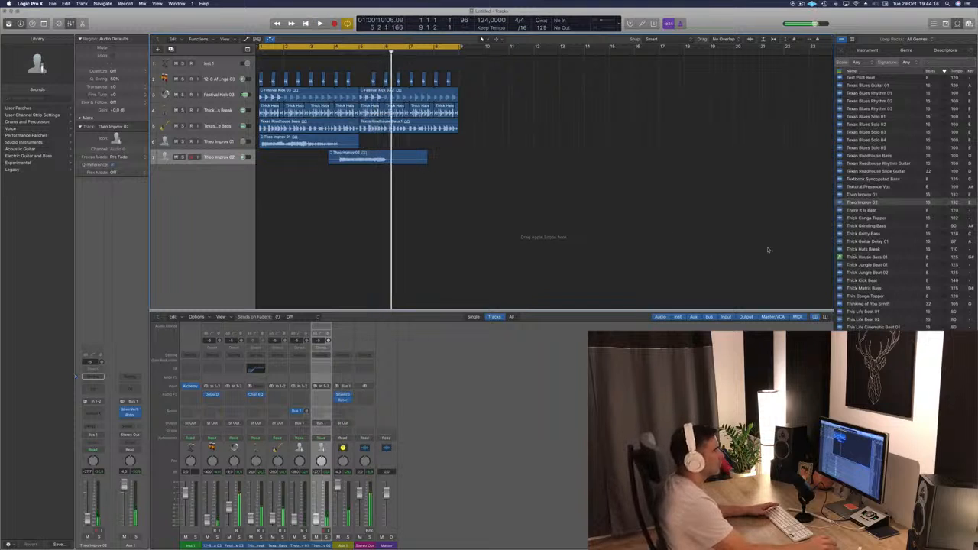
left_click(864, 288)
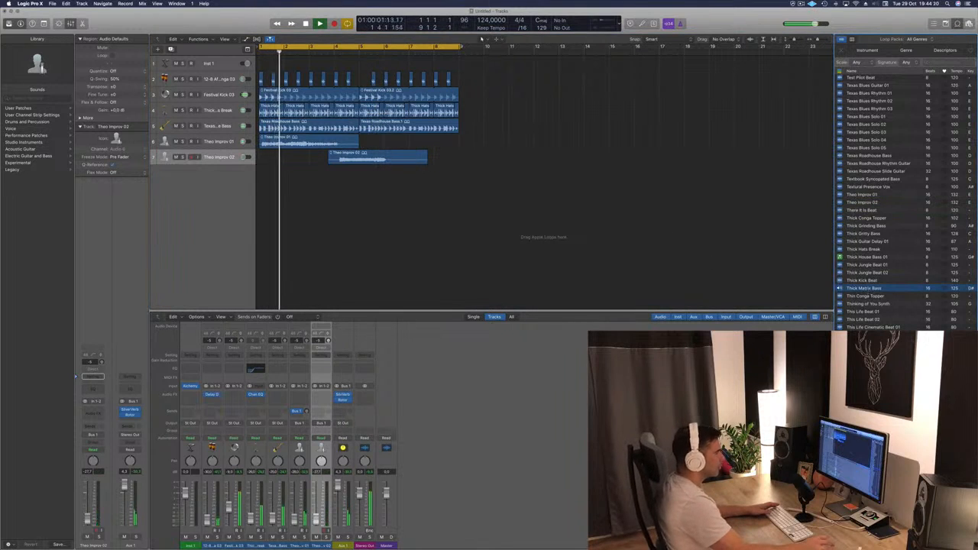
scroll(891, 308, "down", 2)
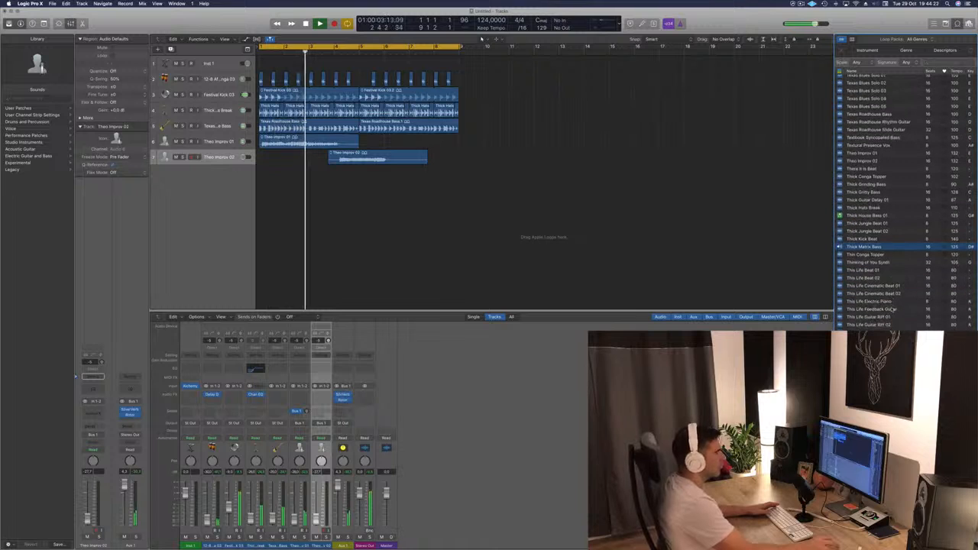
left_click(873, 294)
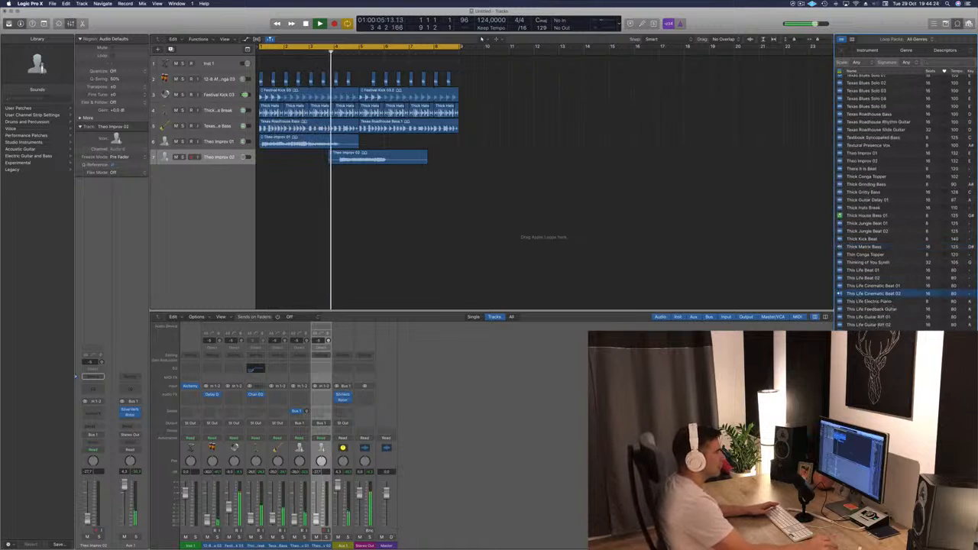
scroll(902, 202, "down", 2)
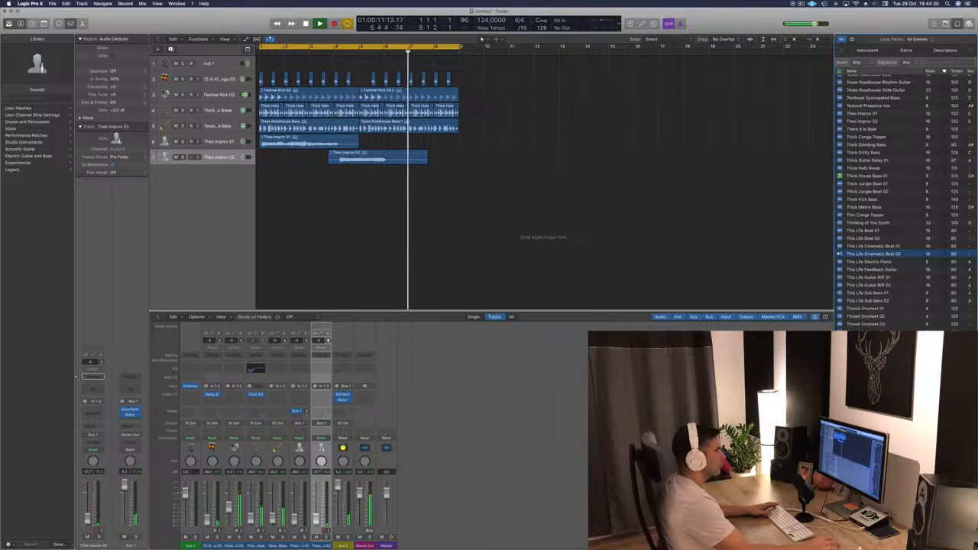
left_click_drag(874, 258, 258, 200)
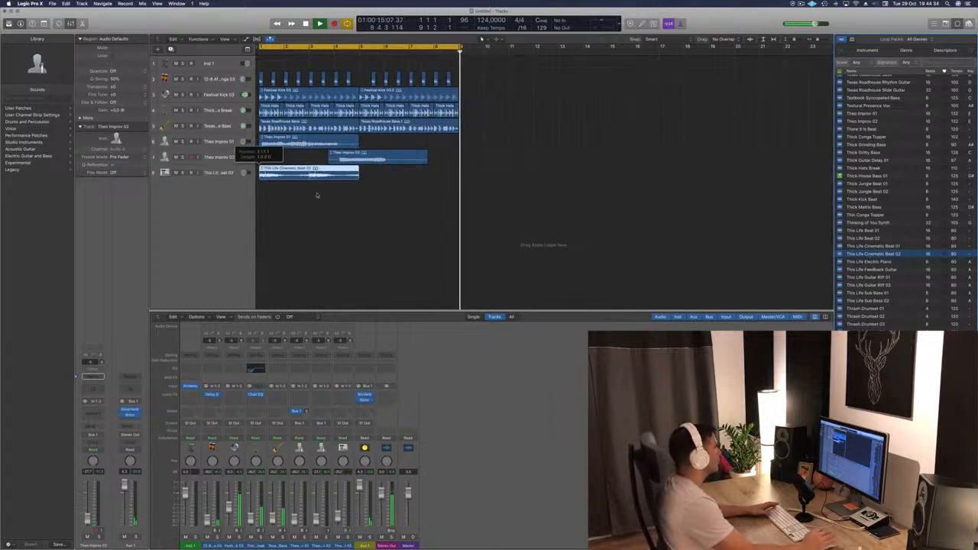
key("space")
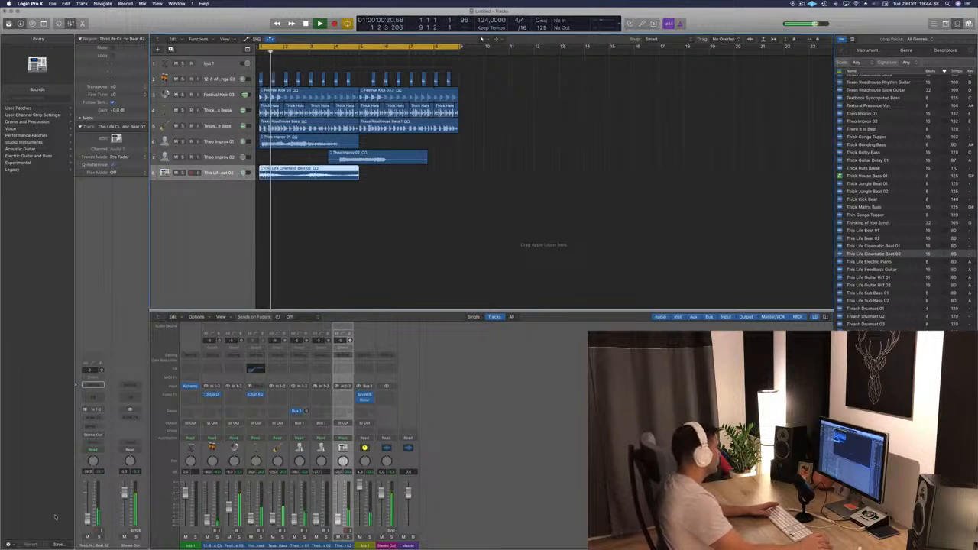
left_click(362, 239)
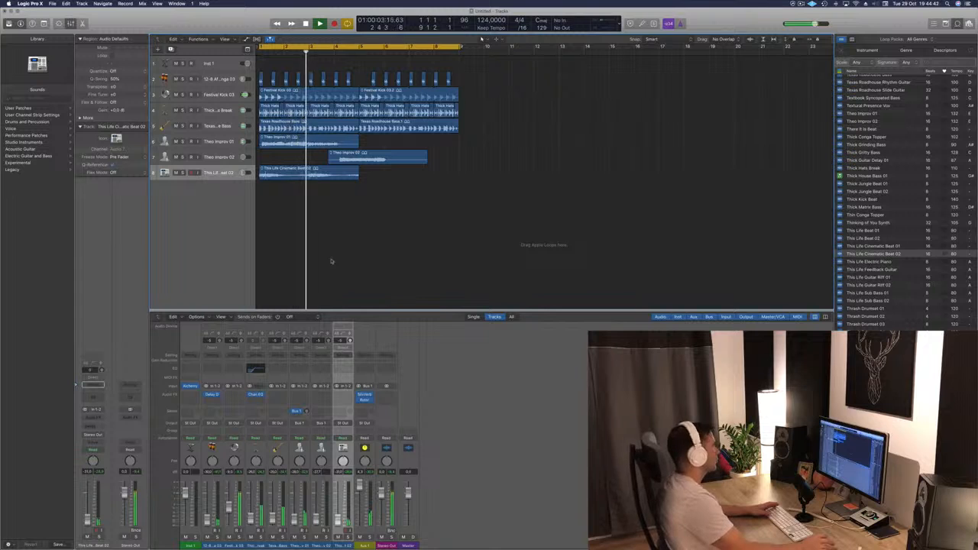
Step: Copy the This Life Cinematic Beat 02 region to bar 5 and replay the arrangement
left_click(298, 174)
left_click_drag(298, 174, 398, 180)
key("space")
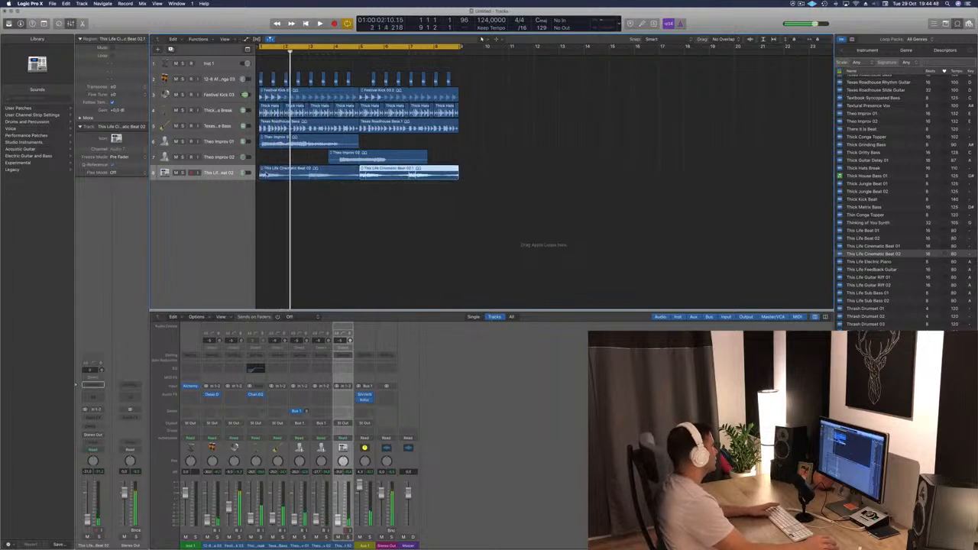
Step: Add a Channel EQ to the This Life Cinematic Beat 02 track with a 24 dB/Oct low cut at 420 Hz and Q 0.79
left_click(216, 173)
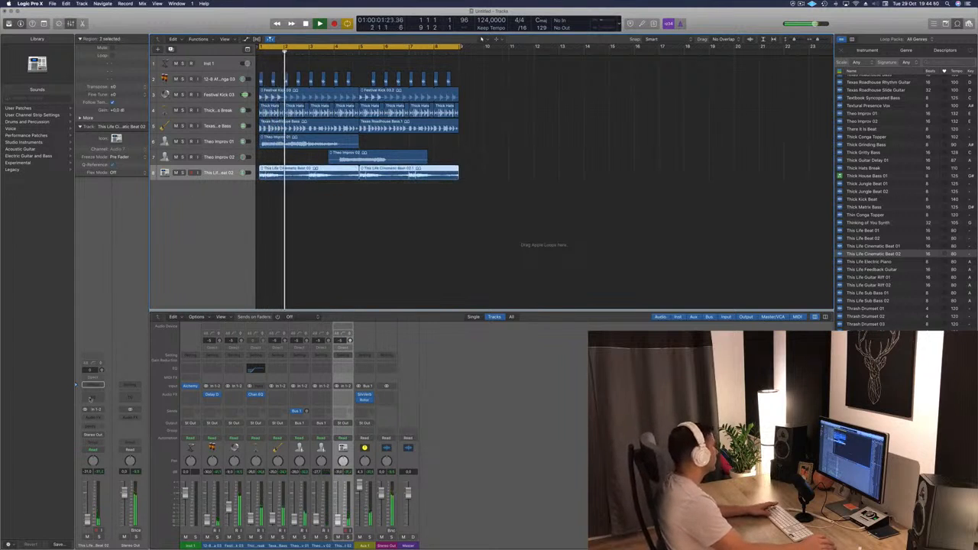
left_click(91, 397)
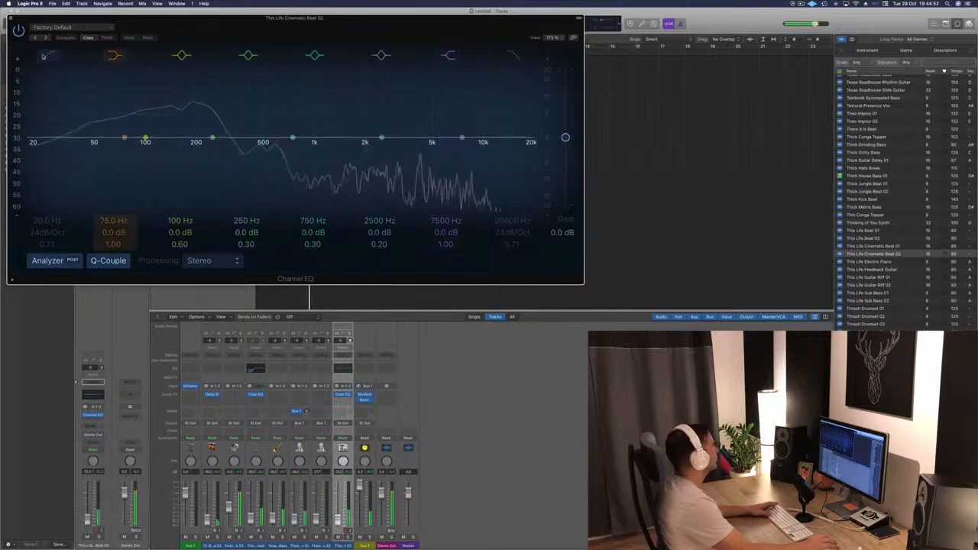
left_click_drag(27, 154, 250, 149)
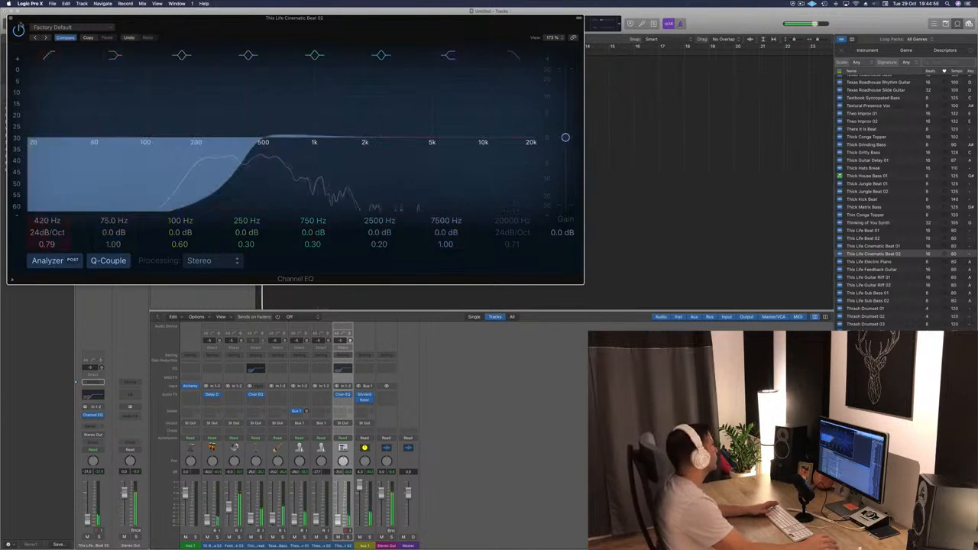
left_click(10, 17)
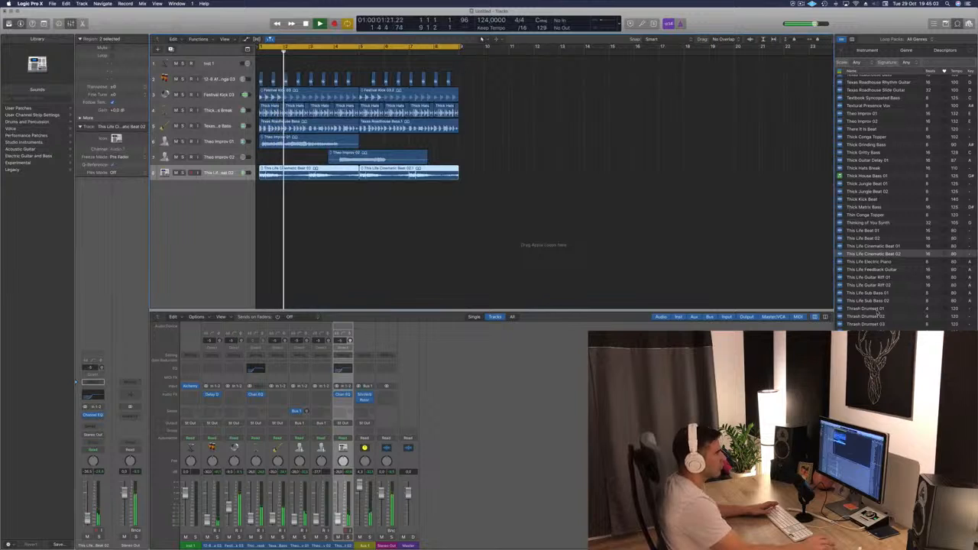
Step: Audition Thrash Drumset 01, Three Pointer Medium, Thumpy Hip Hop Bass 03 and Tia Lyric 01 against the playing arrangement
left_click(879, 308)
scroll(909, 305, "down", 5)
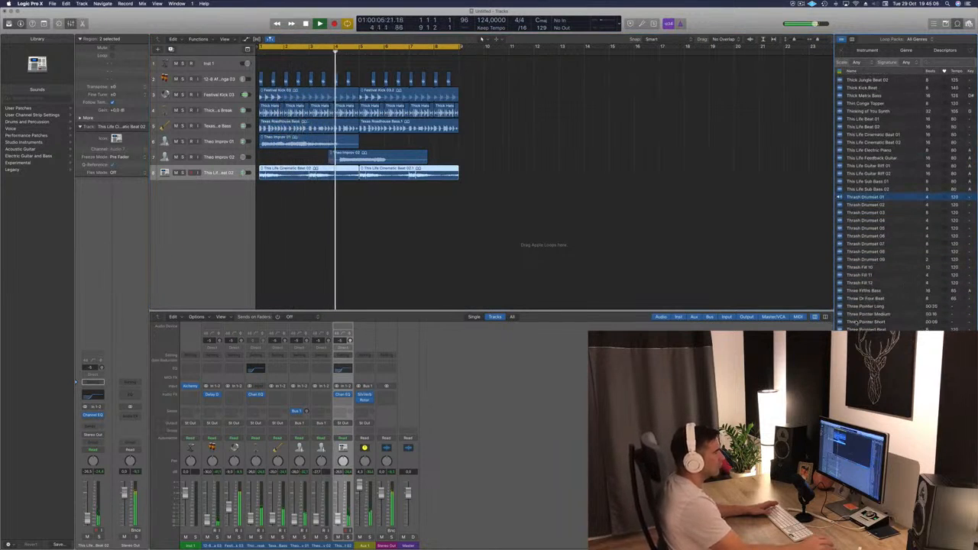
left_click(863, 313)
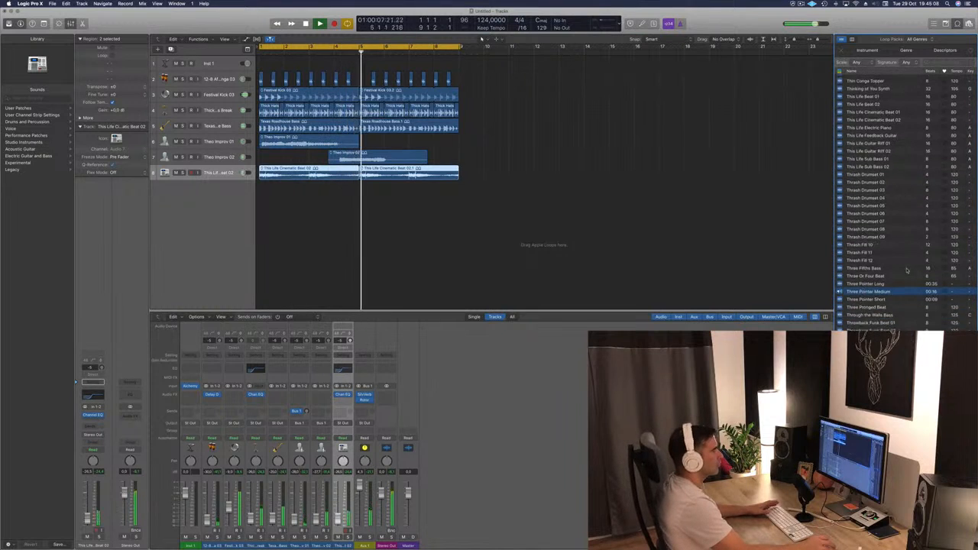
scroll(902, 313, "down", 4)
scroll(902, 313, "down", 4)
left_click(890, 310)
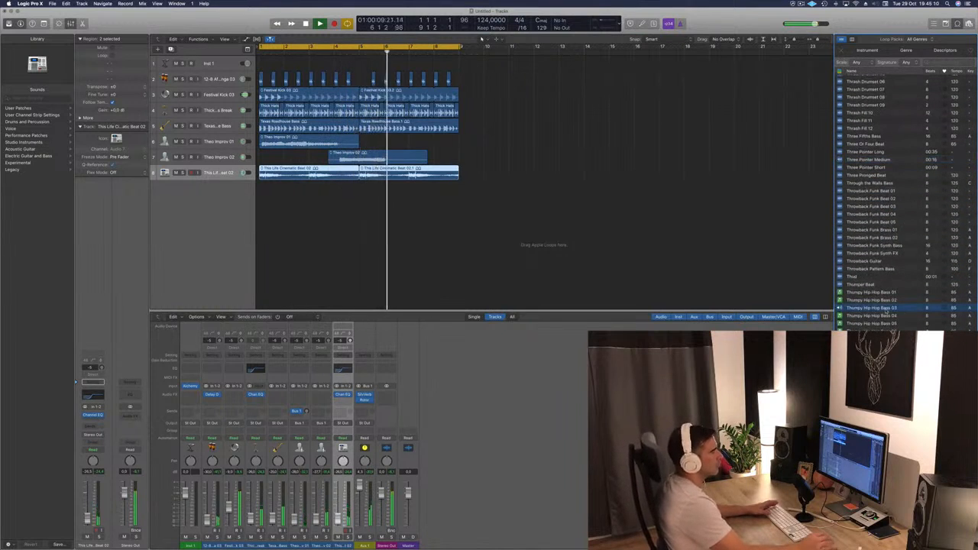
scroll(904, 272, "down", 4)
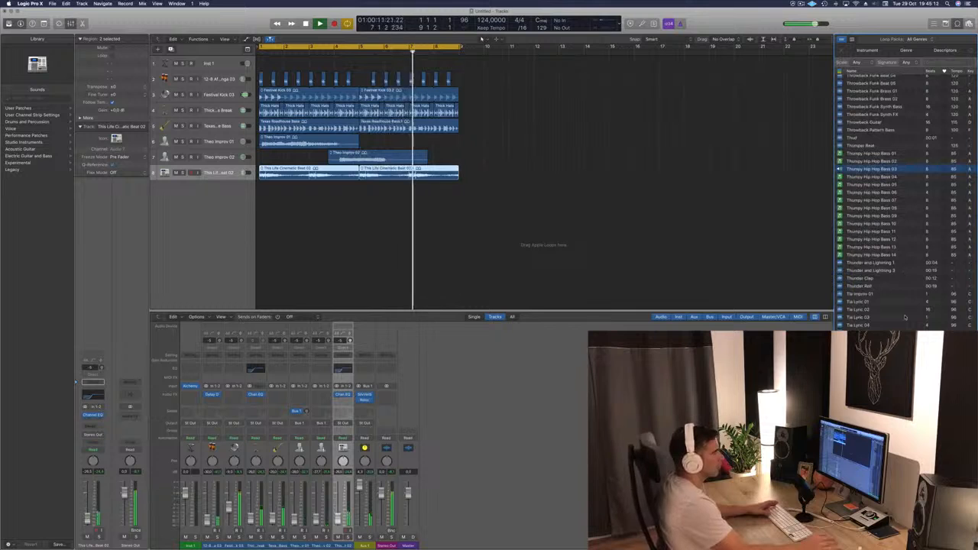
left_click(860, 302)
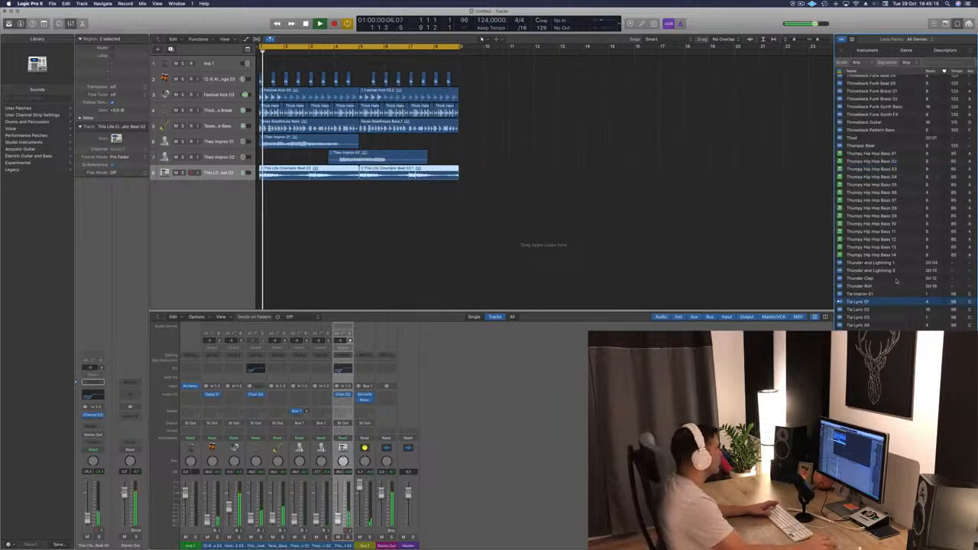
Step: Search the loops for "theo" and audition Game Theory Synth Layers, Graham - Chaos Theory and Complex Theory Guitar
left_click(955, 62)
type("the")
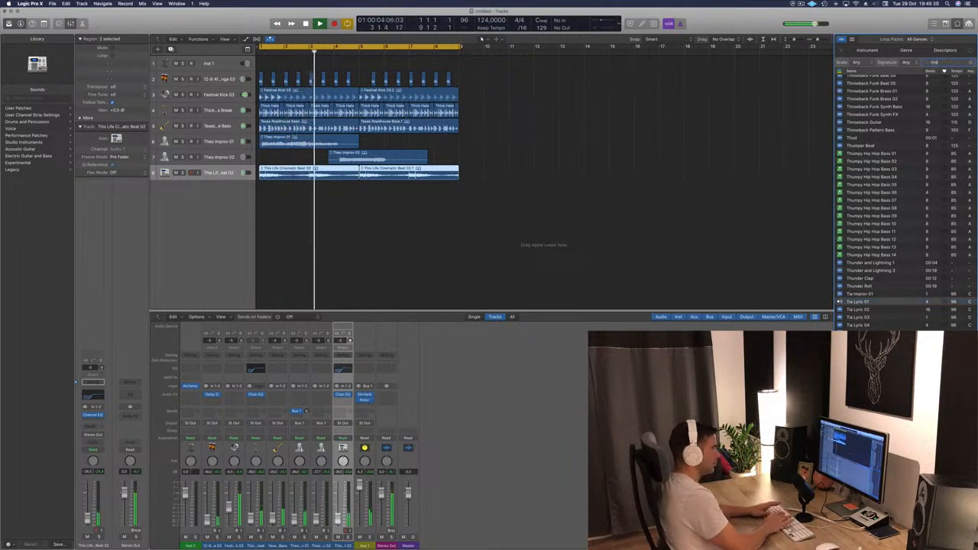
type("o")
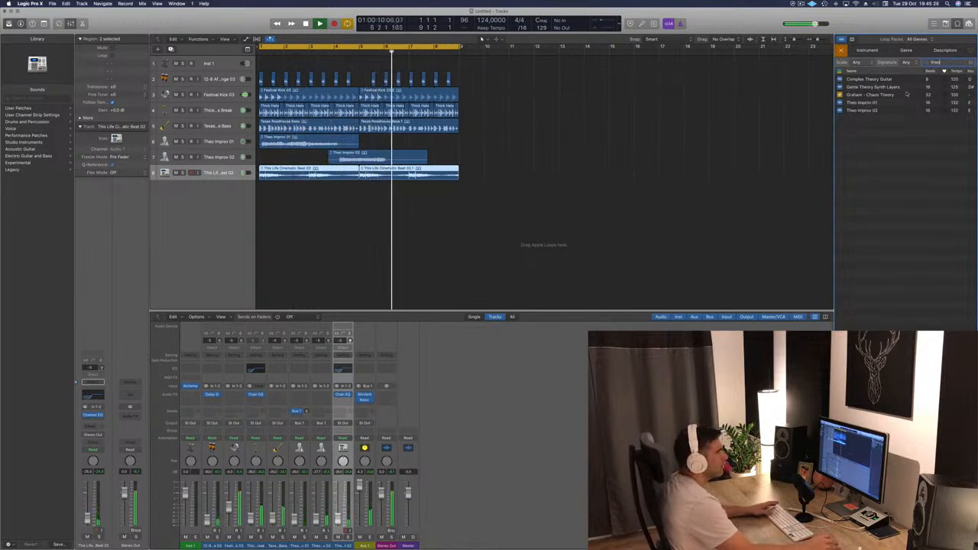
left_click(866, 87)
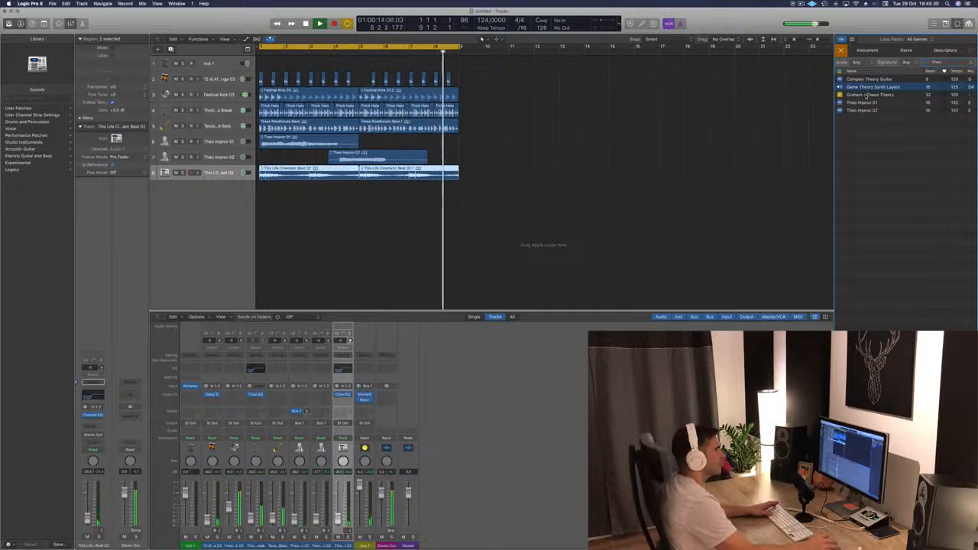
left_click(867, 96)
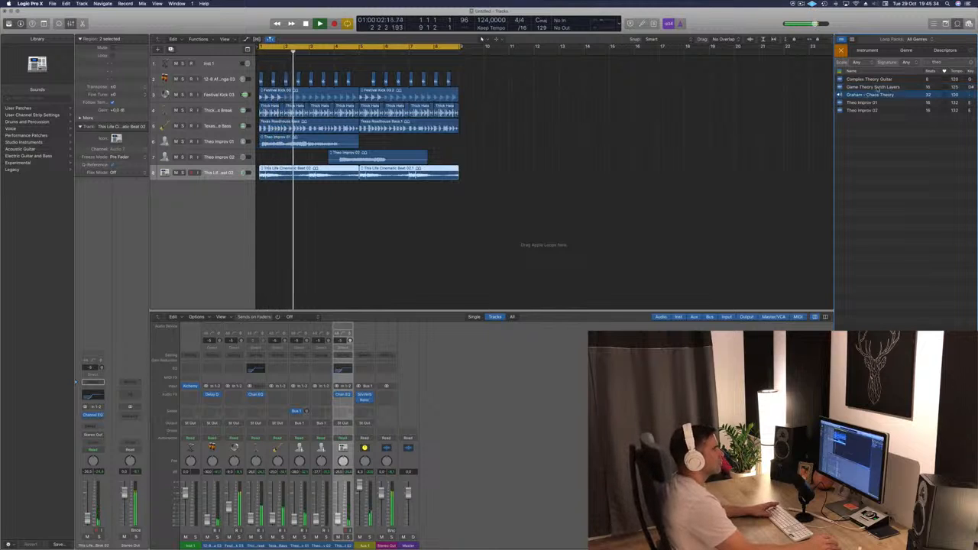
left_click(859, 80)
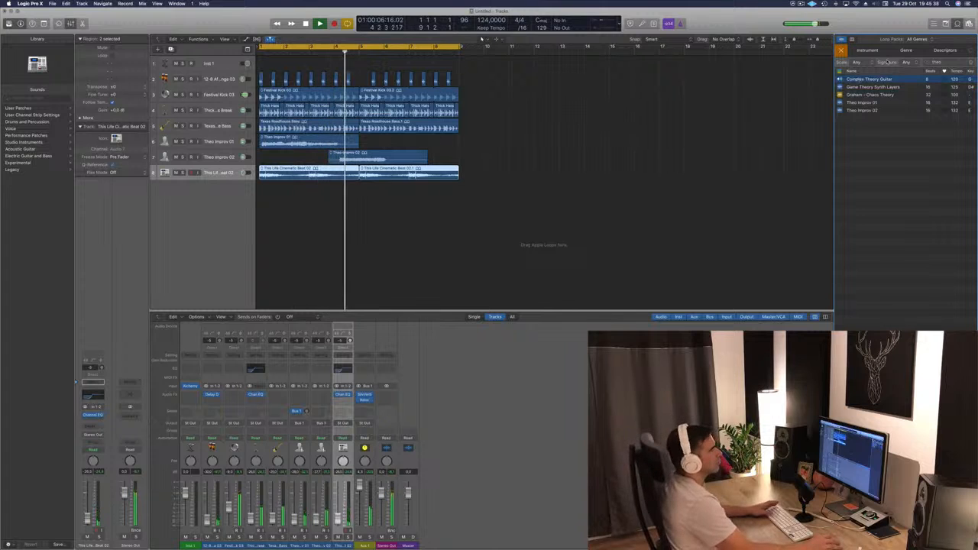
Step: Replace the loop search term with "africa"
left_click(972, 63)
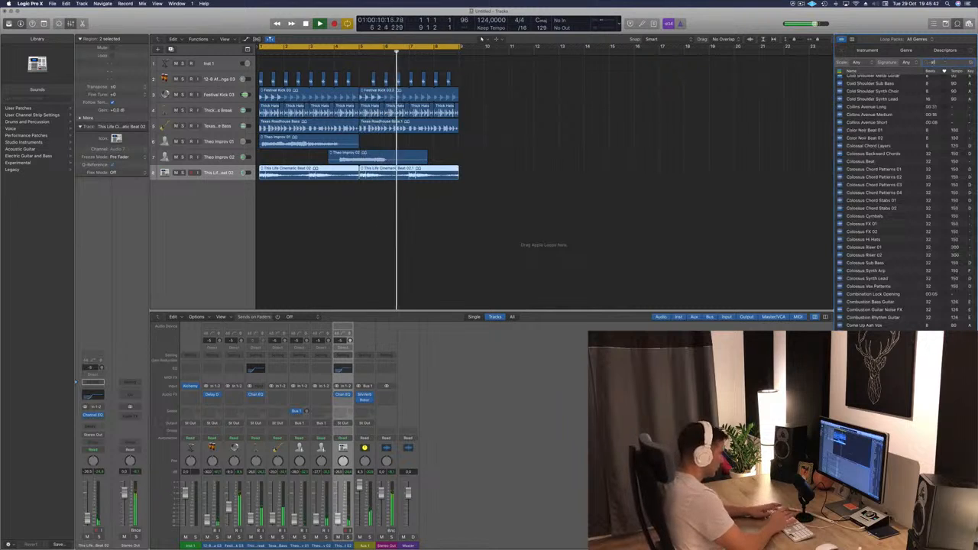
type("ethnic")
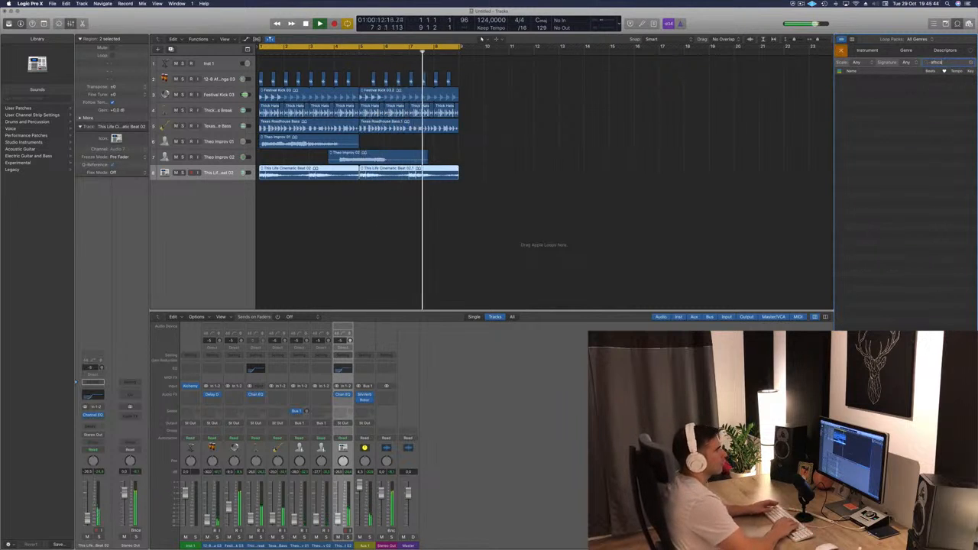
key("BackSpace")
key("BackSpace")
key("BackSpace")
key("BackSpace")
key("BackSpace")
key("BackSpace")
type("africa")
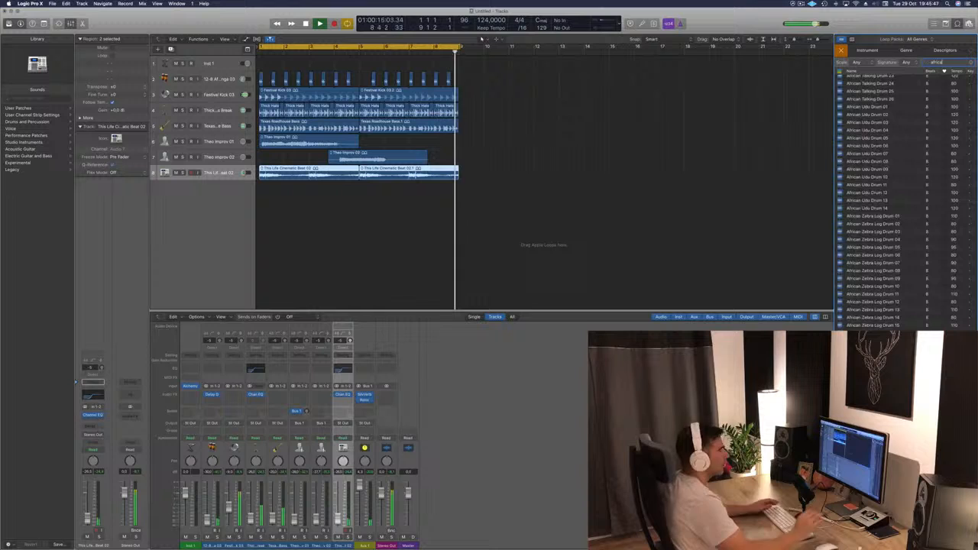
Step: Add African Udu Drum 11 on a new track at bar 1 and copy its region to fill all eight bars
left_click(866, 184)
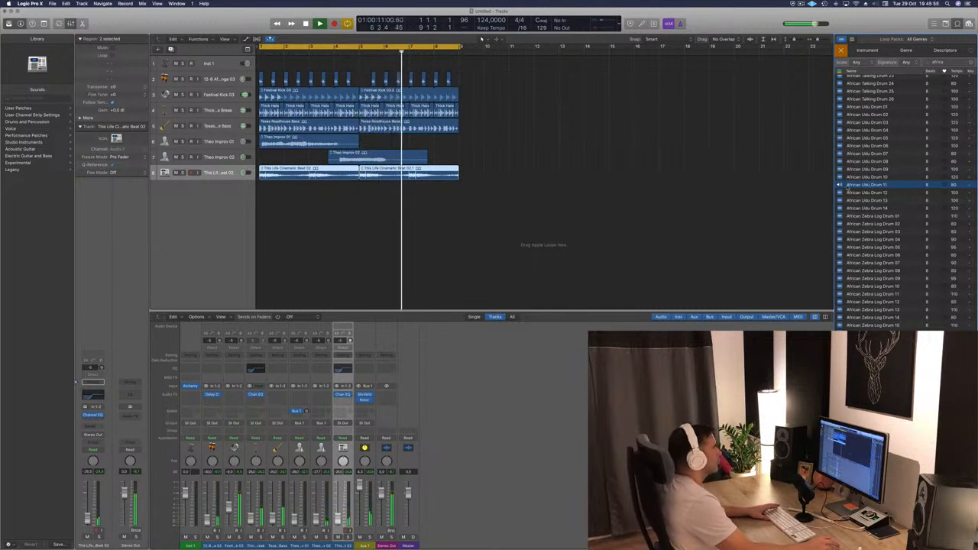
left_click_drag(848, 188, 285, 188)
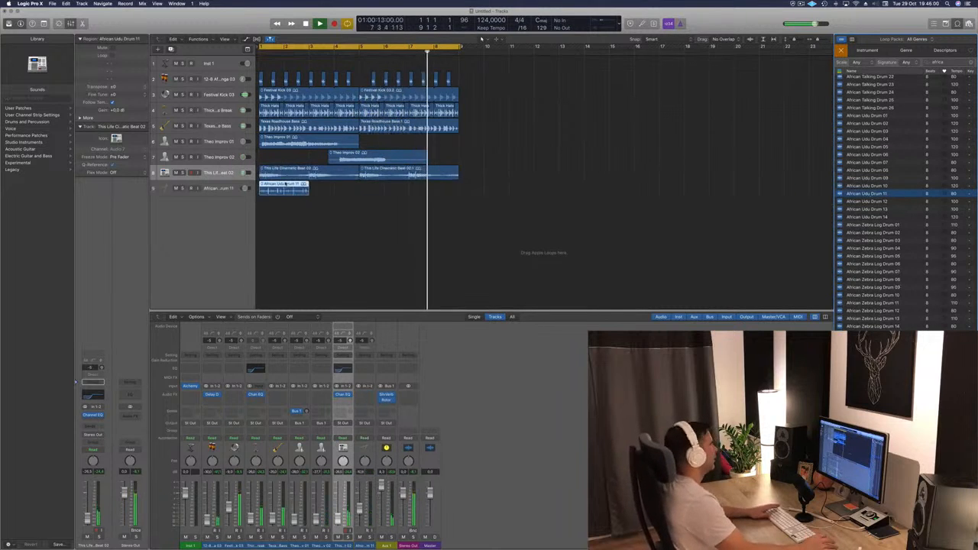
key("Return")
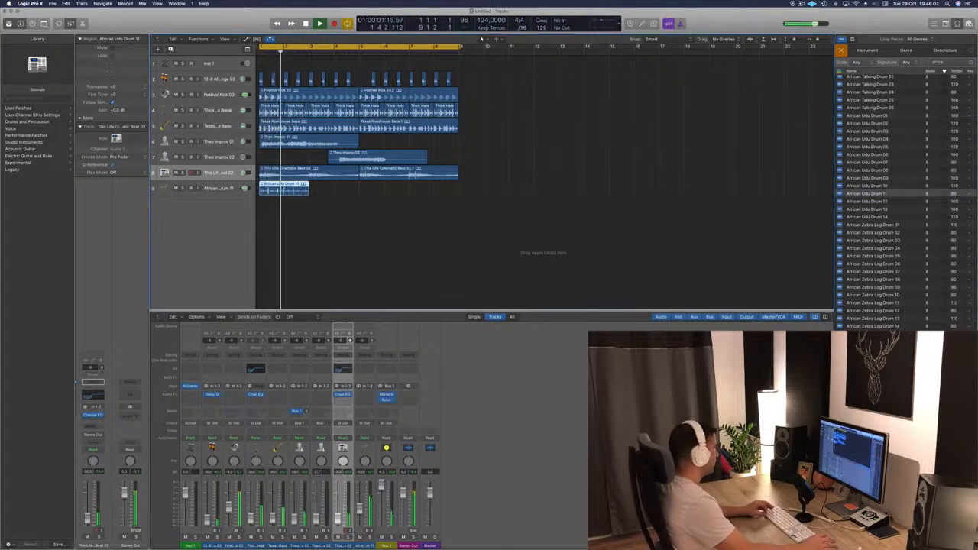
left_click_drag(277, 188, 346, 194)
left_click(284, 193, "shift")
left_click_drag(284, 192, 389, 195)
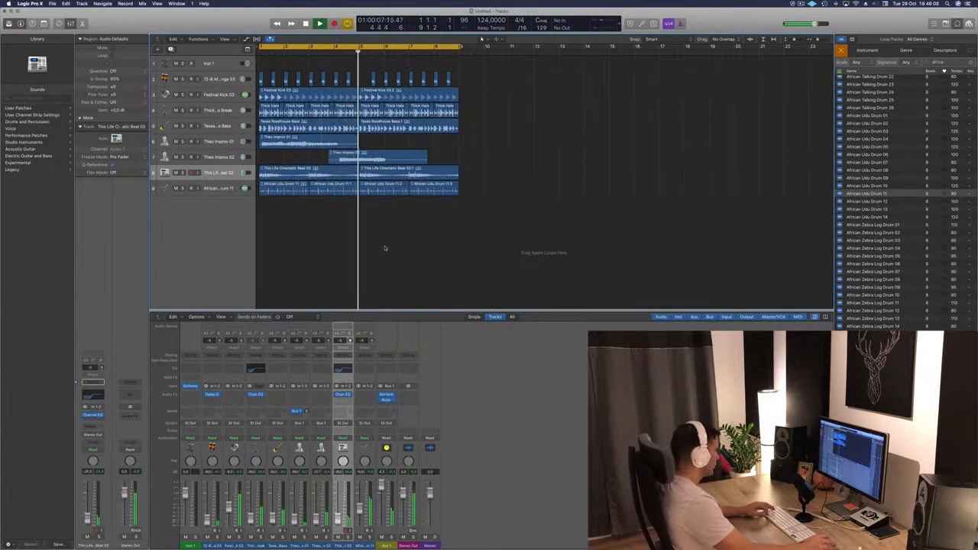
Step: Save the project as "Episode 19th" in the Logic folder
key("super+s")
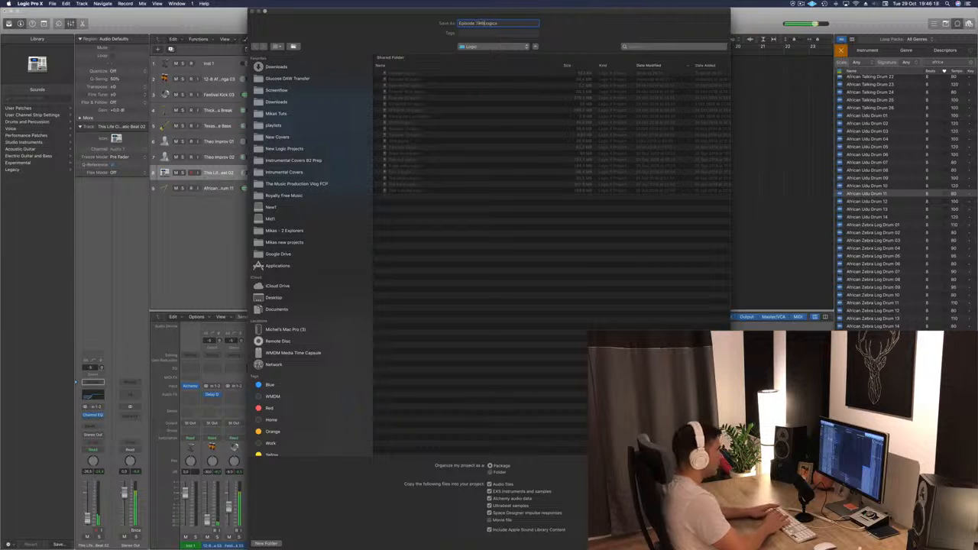
key("Return")
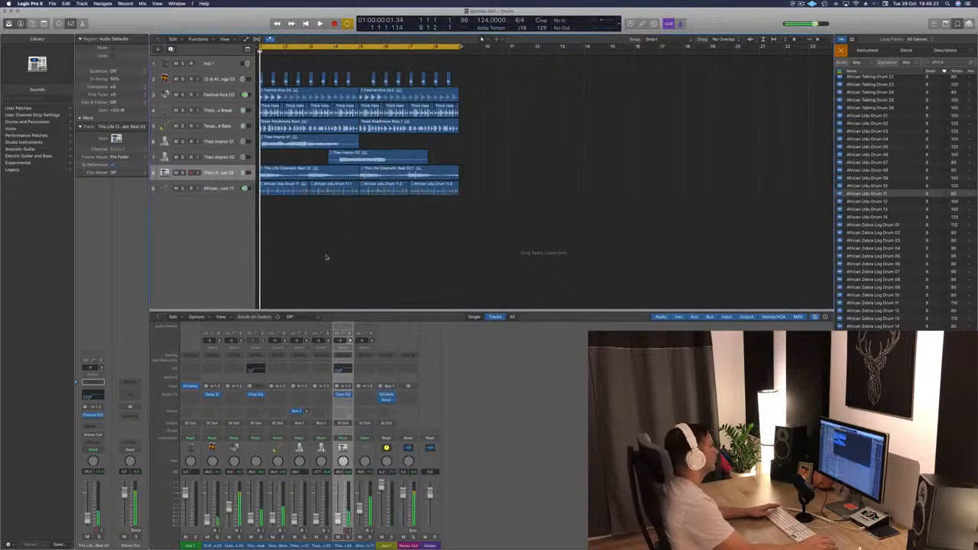
Step: Add Remix African Shaker on a new track below African Udu Drum 11, repeat it across eight bars, and set its level to -14.0 dB
left_click(236, 193)
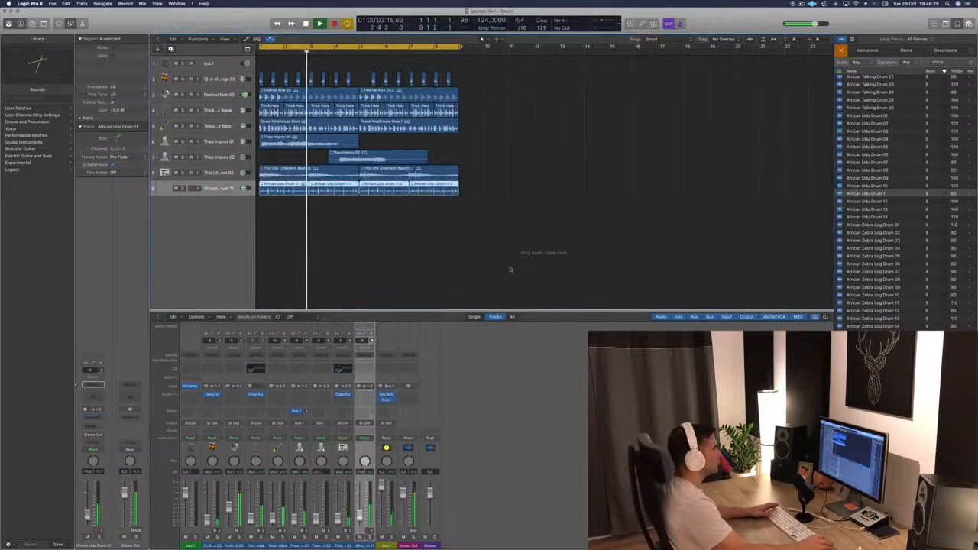
left_click(878, 193)
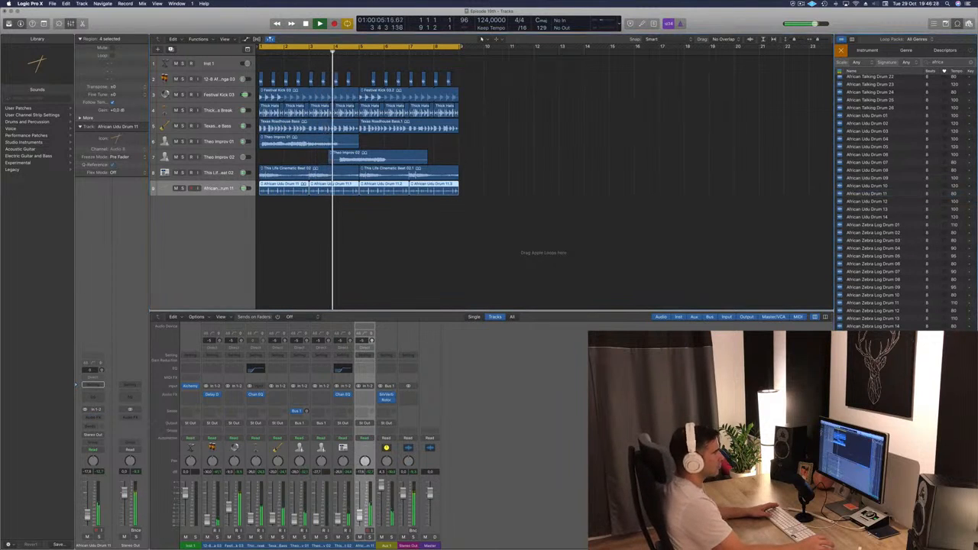
scroll(907, 326, "down", 1)
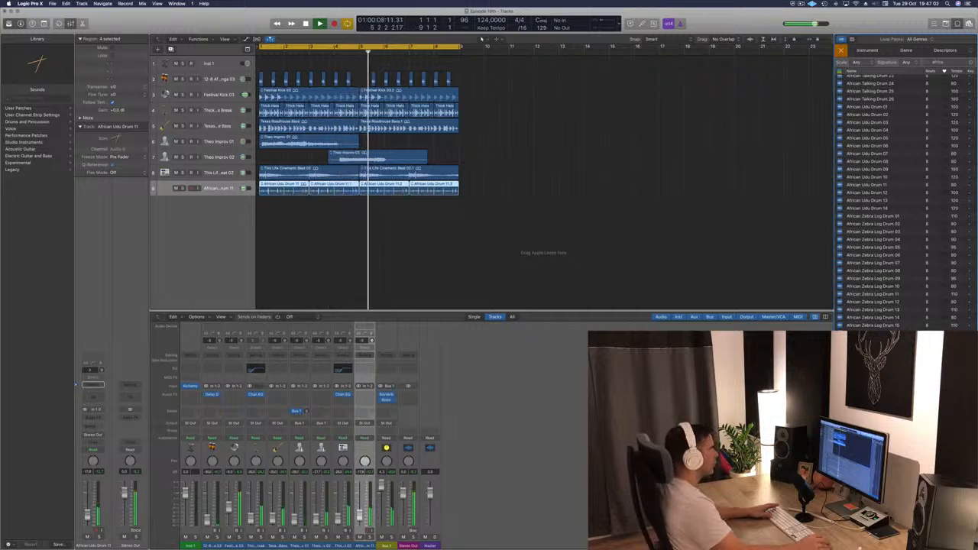
left_click_drag(871, 382, 381, 208)
key("space")
key("space")
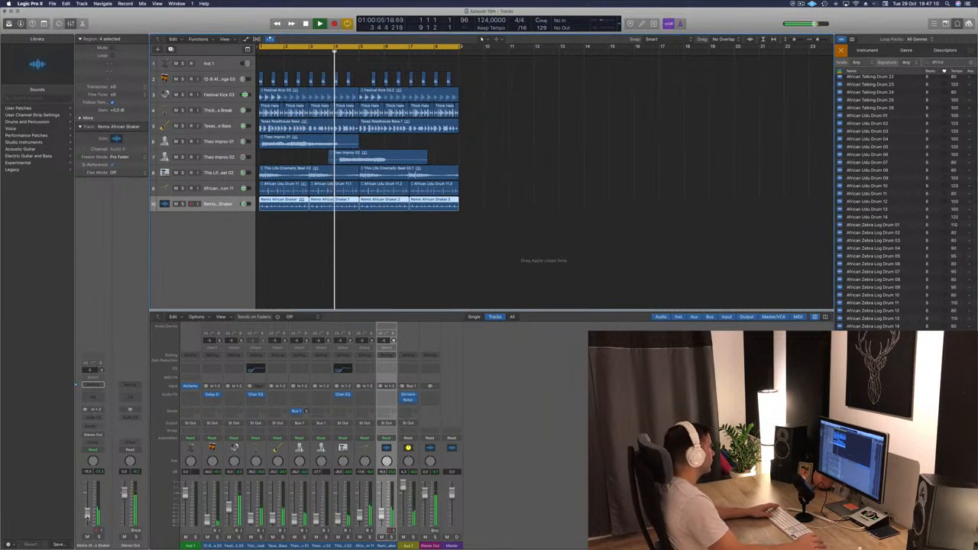
left_click(435, 282)
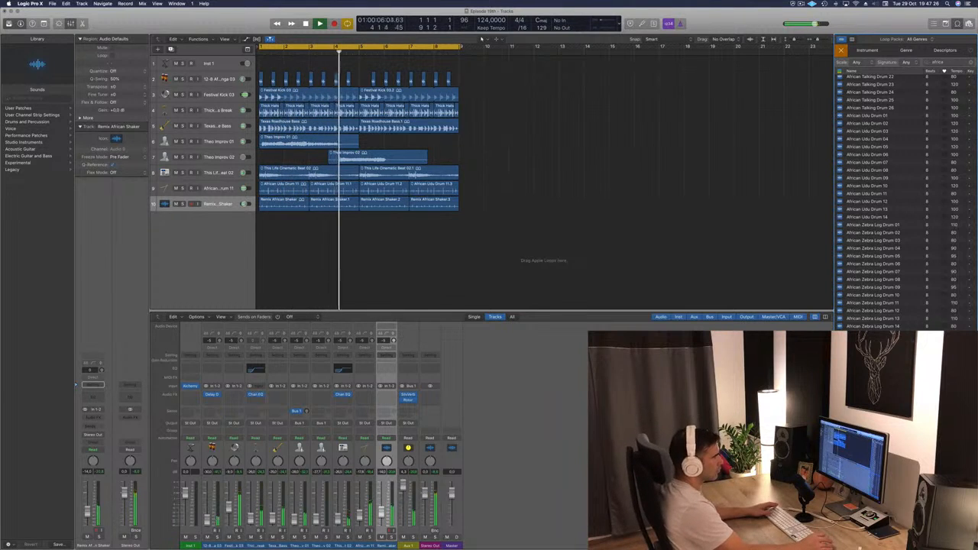
Step: Add African Udu Drum 10 on a new track at bar 1, copy its region to fill eight bars, and replay the arrangement
scroll(875, 305, "up", 6)
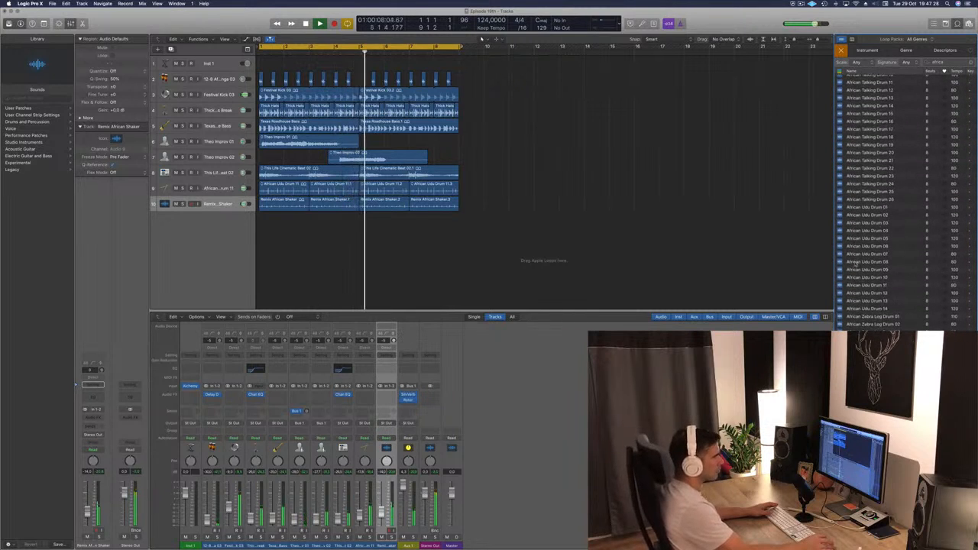
left_click(865, 278)
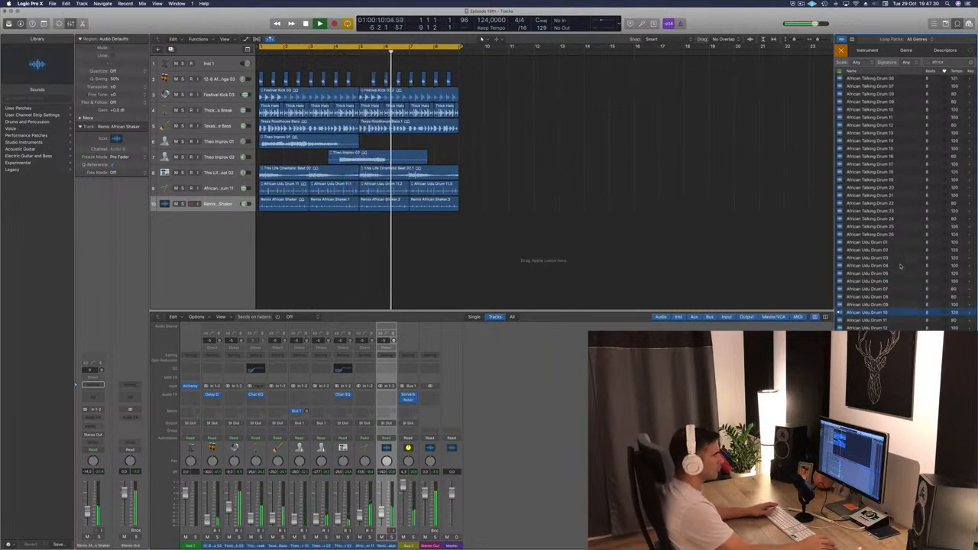
scroll(900, 266, "up", 5)
scroll(911, 282, "up", 3)
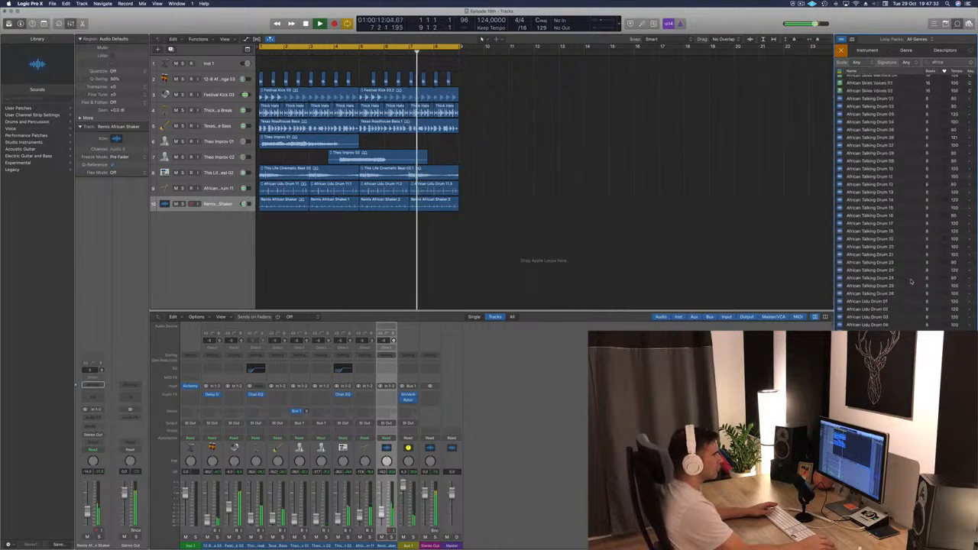
left_click_drag(866, 380, 222, 225)
left_click_drag(286, 218, 391, 223)
key("space")
key("super+Left")
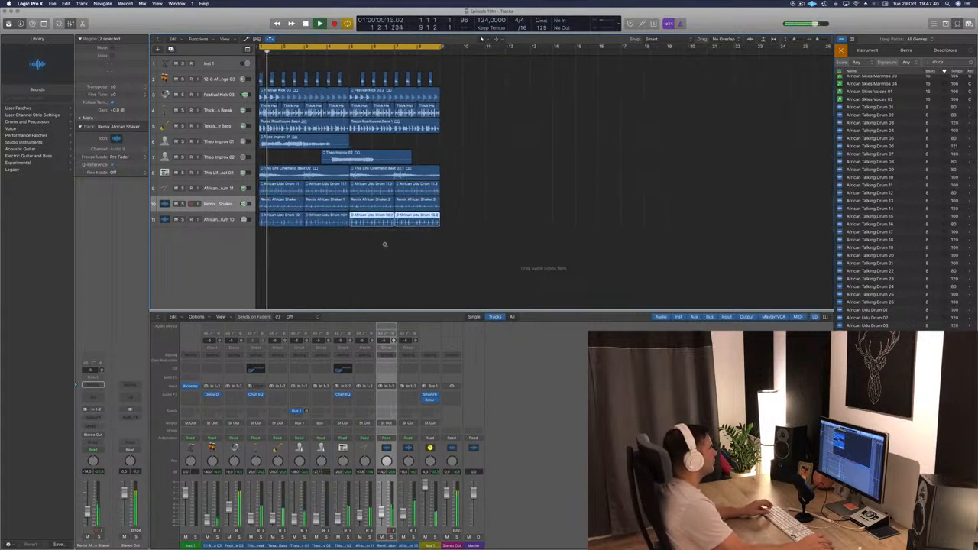
left_click(376, 264)
Step: Audition African Skies Kit 01, African River Kalimba 11, African Mist Voice 05 and 06, and African Mist Kpanlogo 11 against the playing arrangement
scroll(874, 176, "up", 1)
scroll(909, 309, "up", 3)
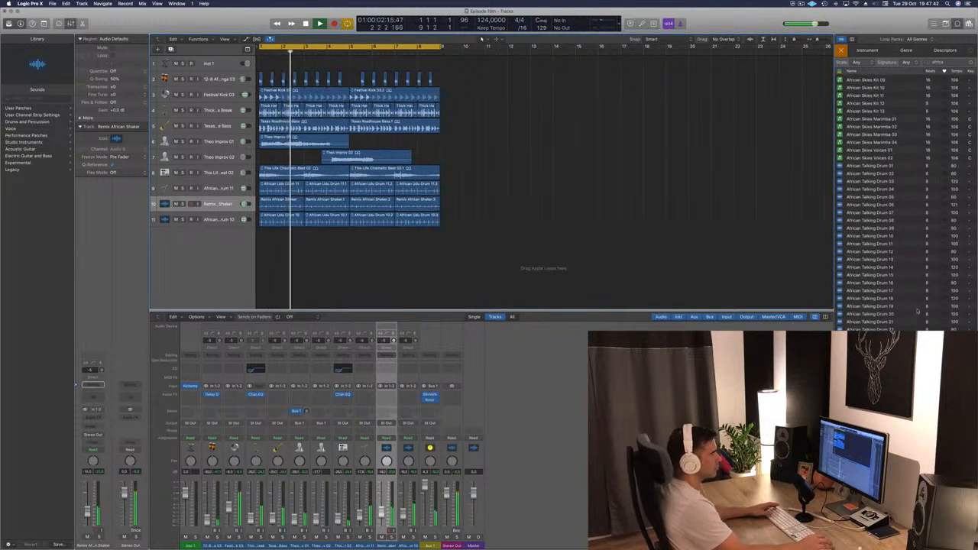
scroll(902, 299, "up", 10)
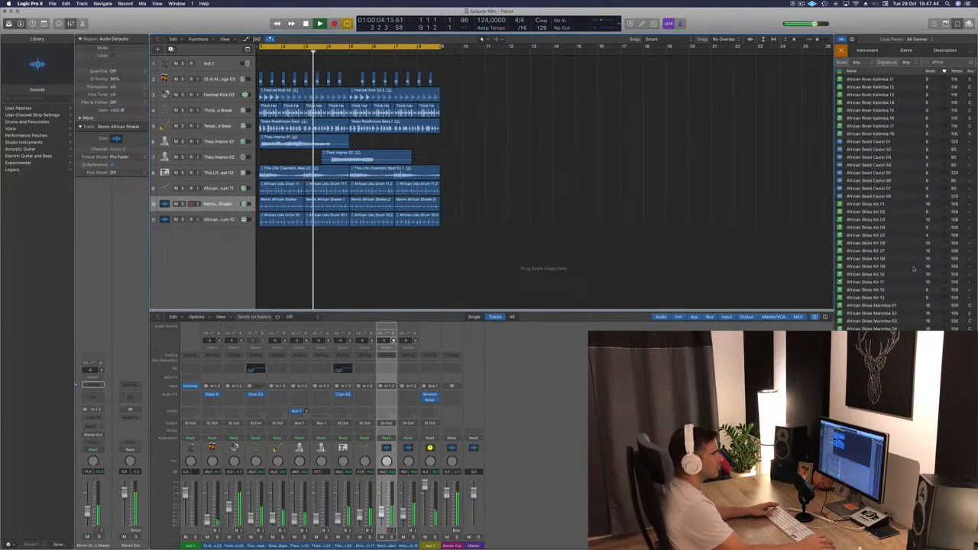
left_click(864, 205)
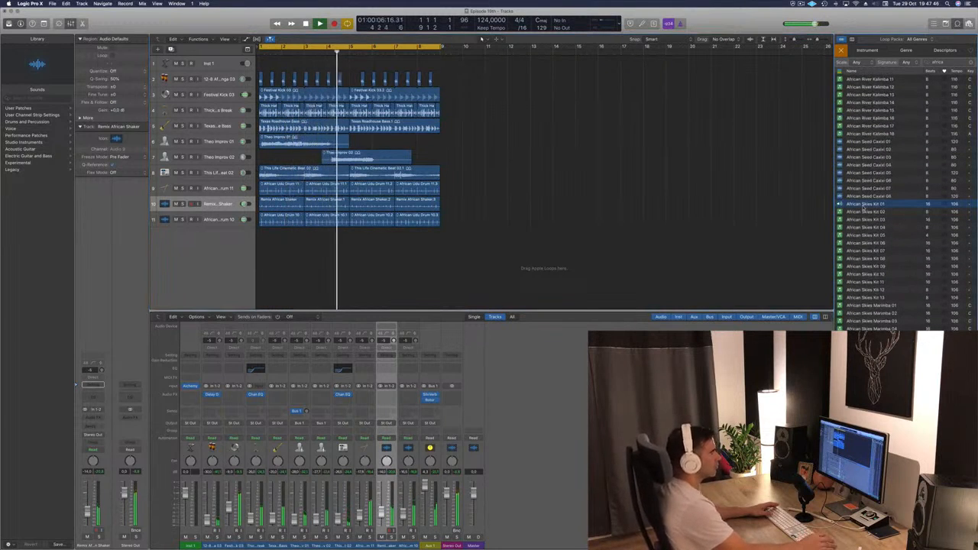
scroll(907, 191, "up", 6)
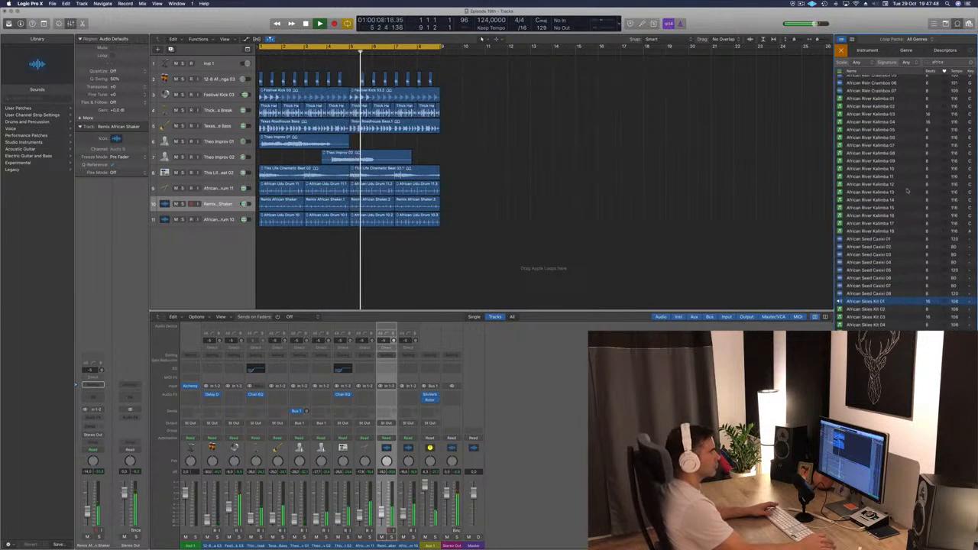
left_click(871, 177)
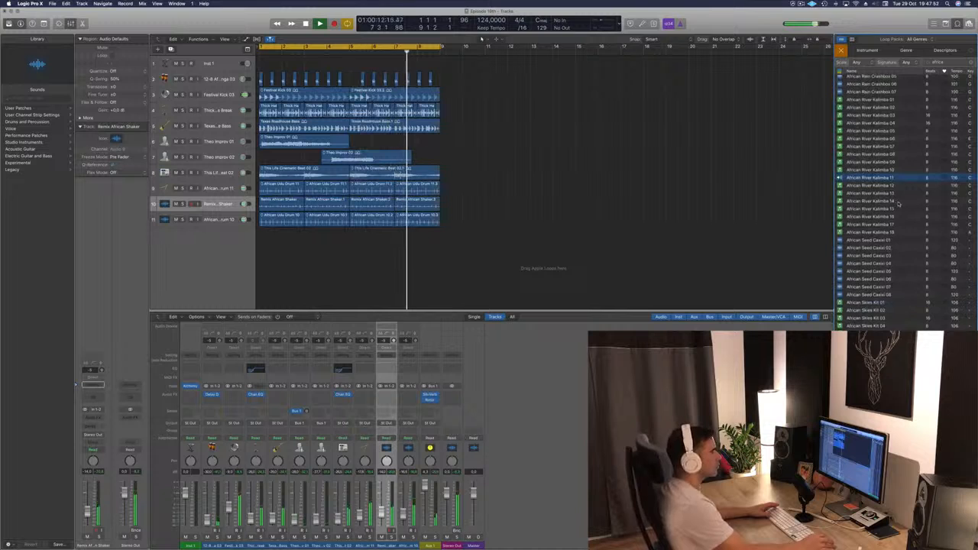
scroll(898, 184, "up", 2)
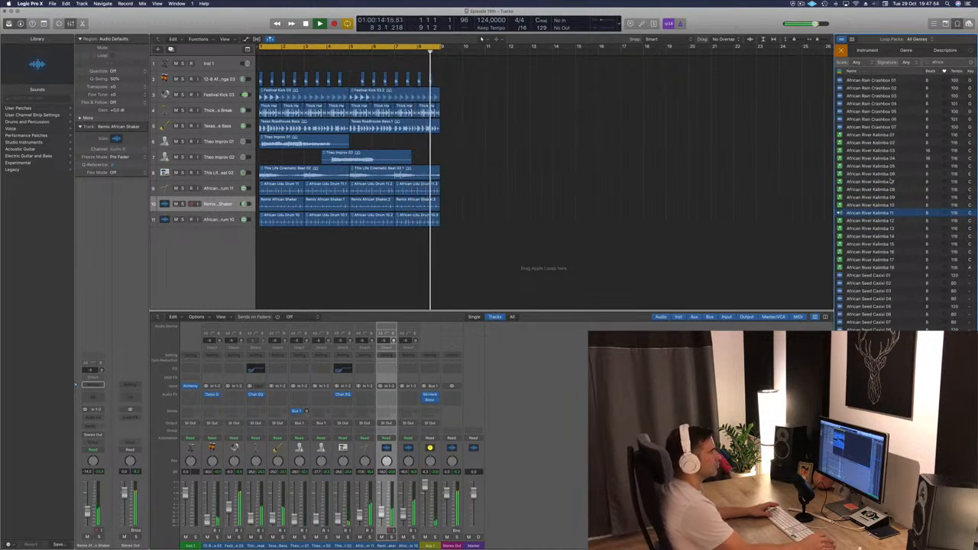
scroll(891, 181, "up", 8)
scroll(916, 191, "up", 5)
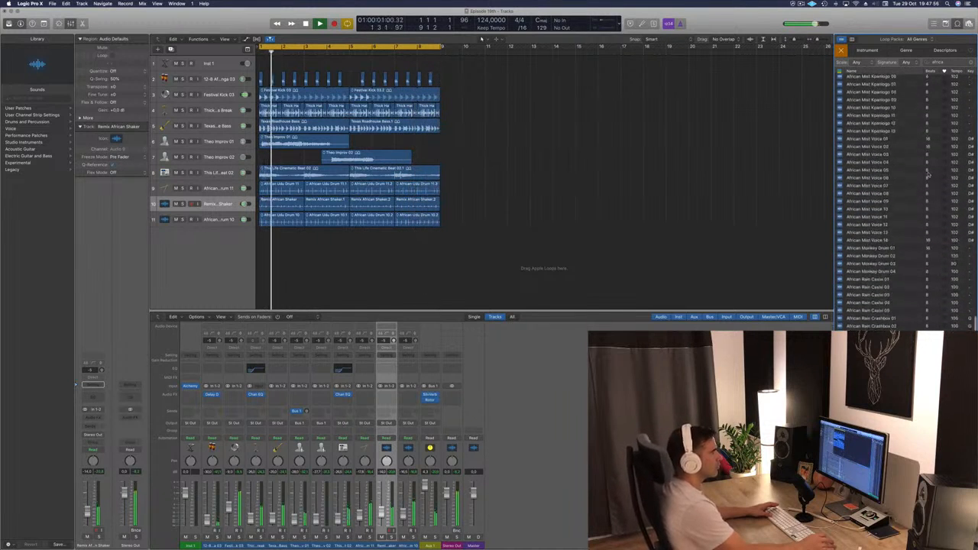
left_click(876, 211)
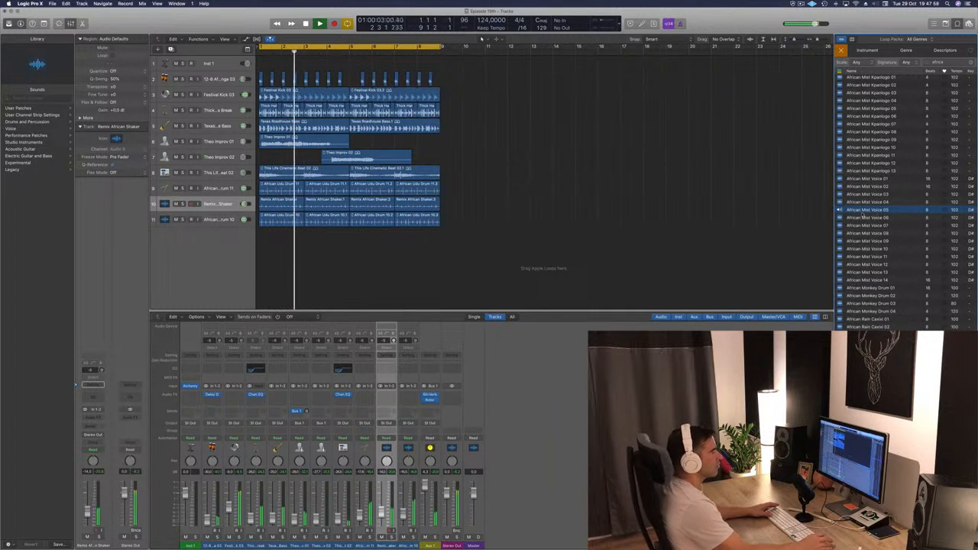
left_click(865, 218)
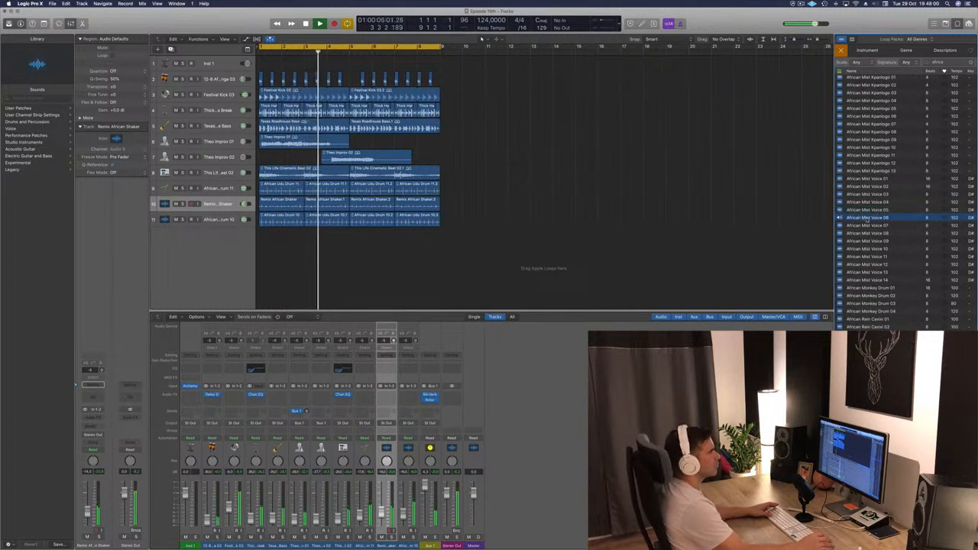
scroll(883, 237, "up", 3)
left_click(870, 197)
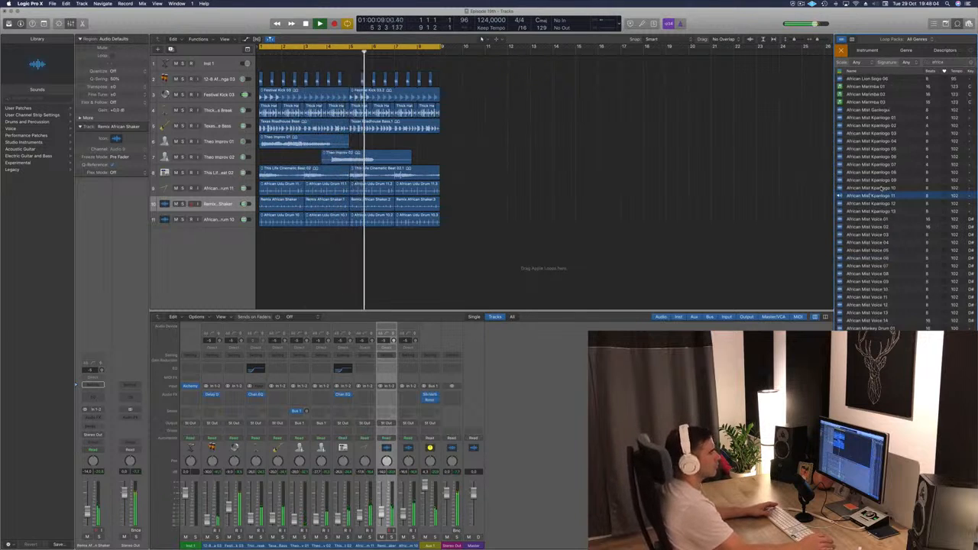
scroll(871, 188, "up", 6)
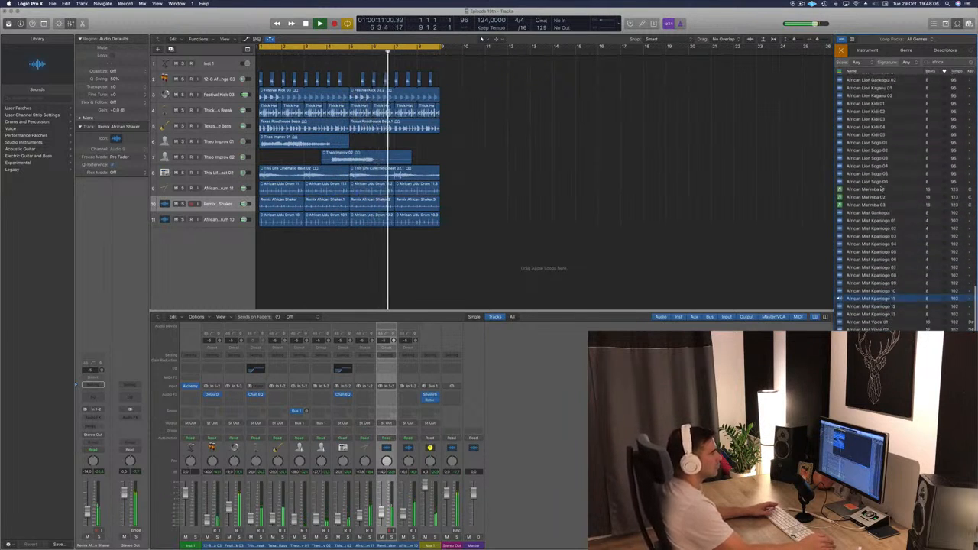
Step: Add African Monkey Drum 03 on a new track below African Udu Drum 10, copy its region to fill eight bars, and replay the arrangement
scroll(871, 188, "down", 12)
left_click(873, 247)
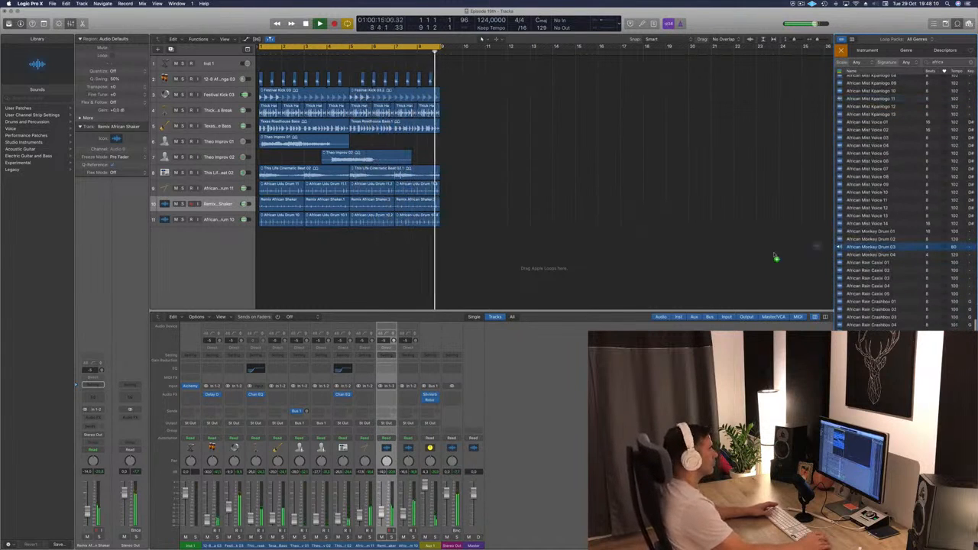
left_click_drag(775, 258, 371, 244)
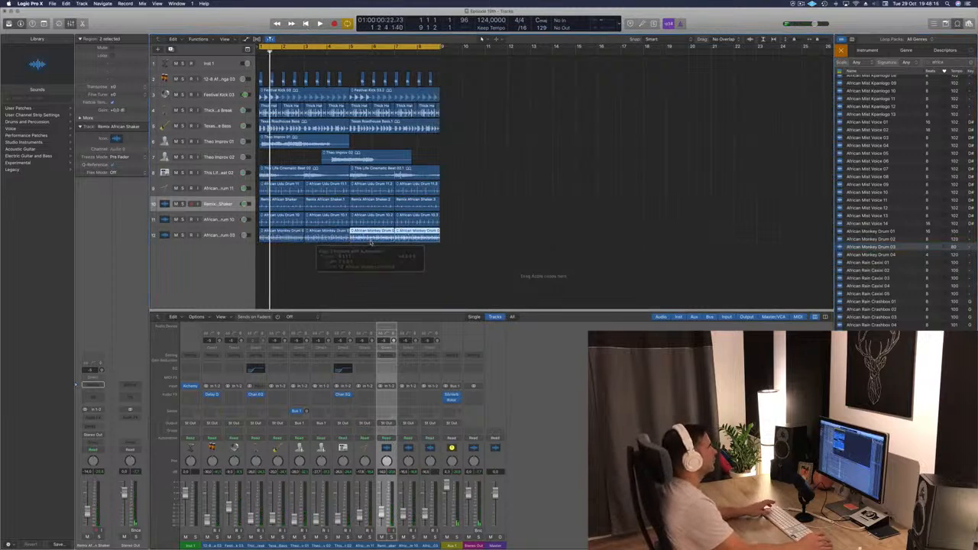
key("space")
key("super+Left")
left_click(172, 237)
key("Return")
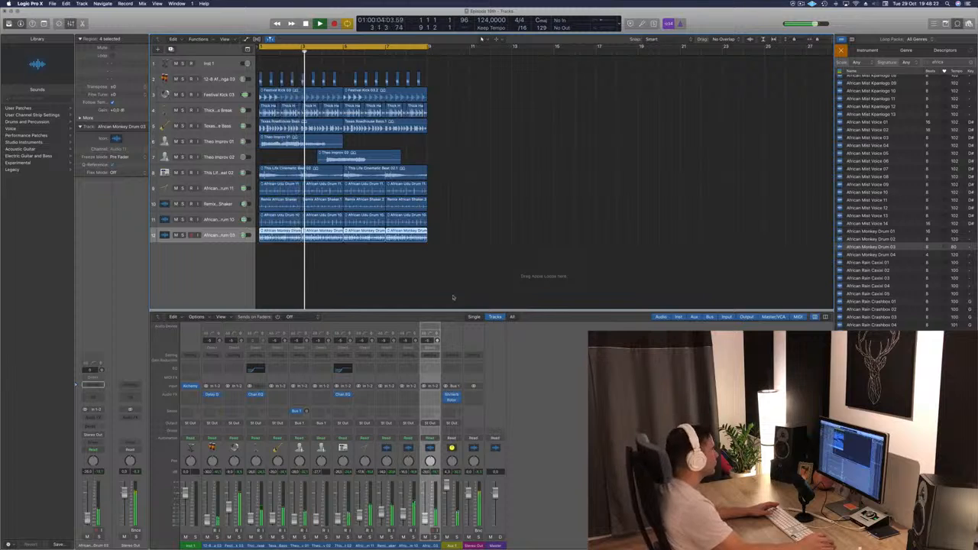
left_click(469, 263)
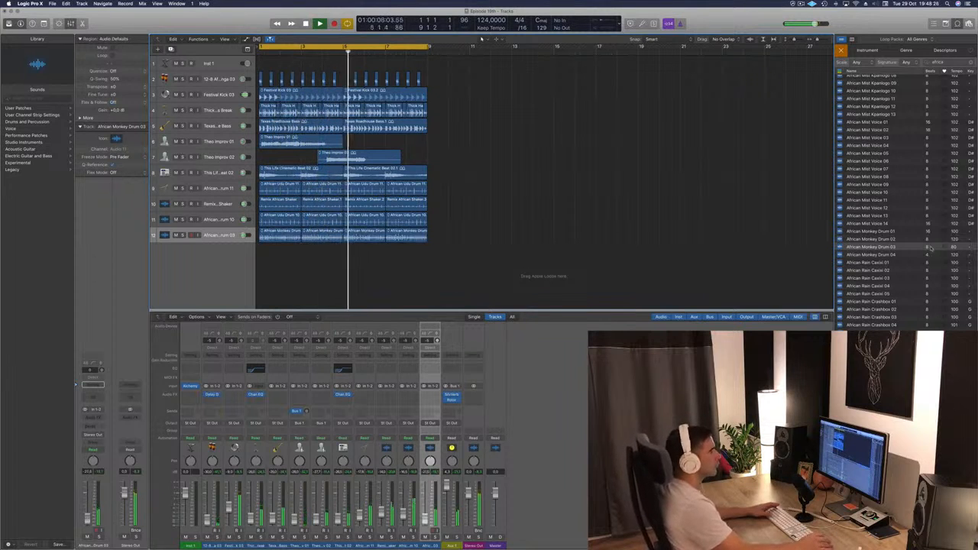
Step: Audition the African Mist Voice loops 01 to 07 against the playing arrangement
scroll(899, 276, "down", 3)
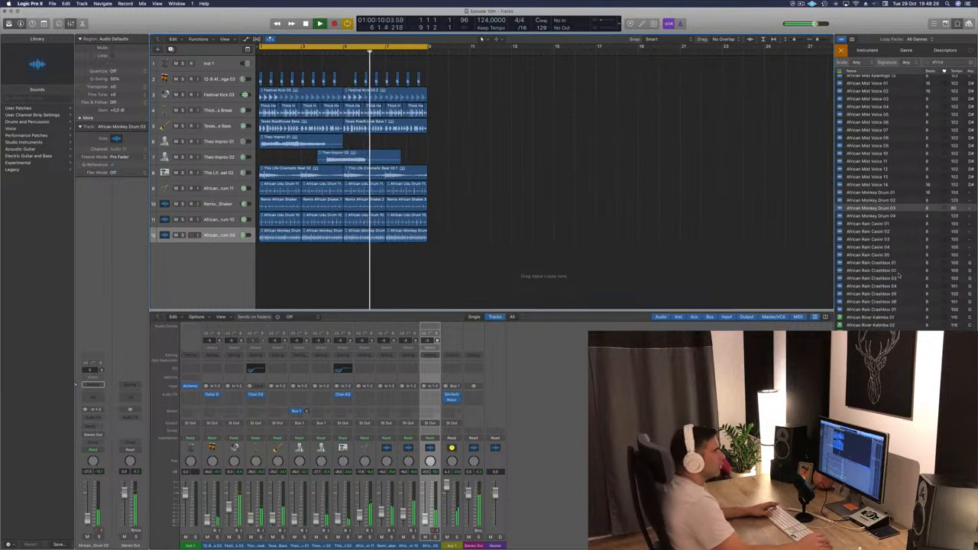
scroll(900, 275, "up", 4)
left_click(869, 158)
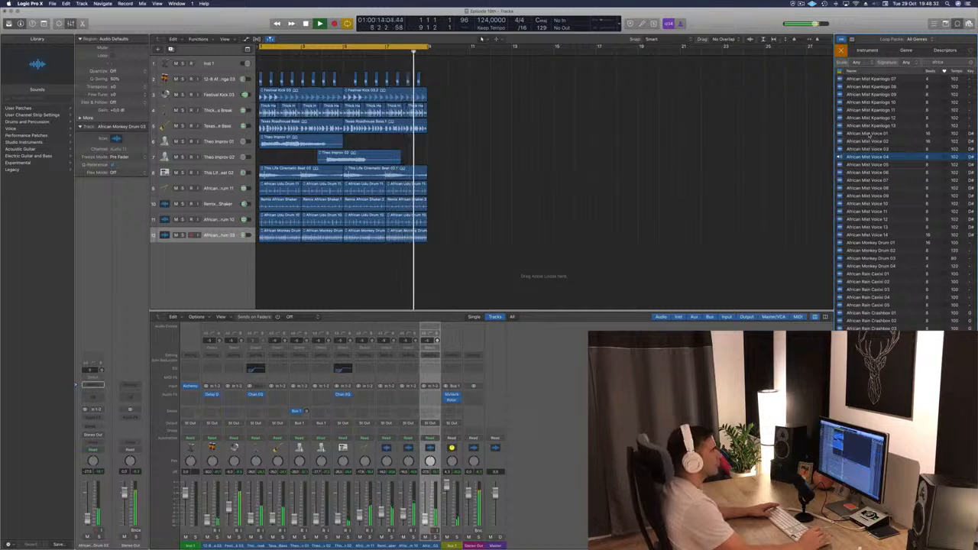
left_click(868, 134)
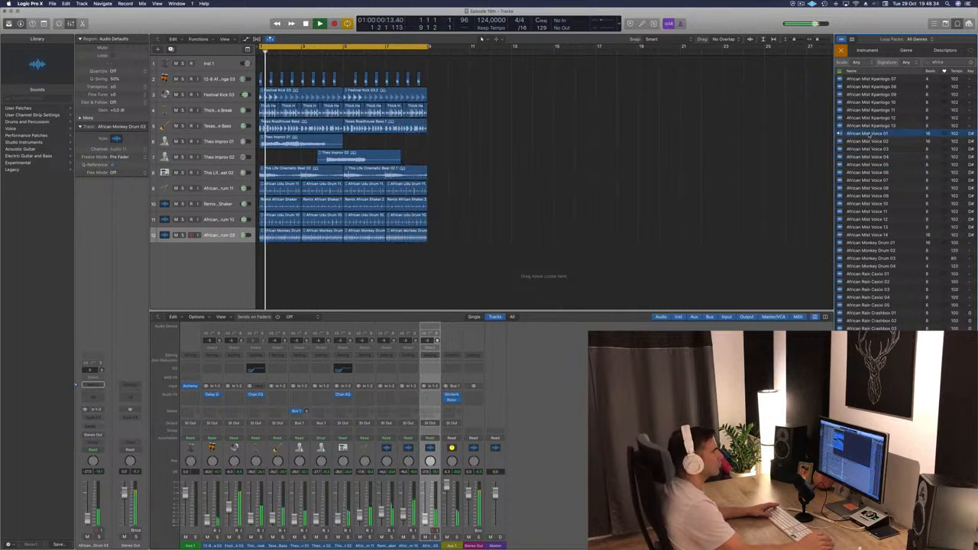
left_click(869, 141)
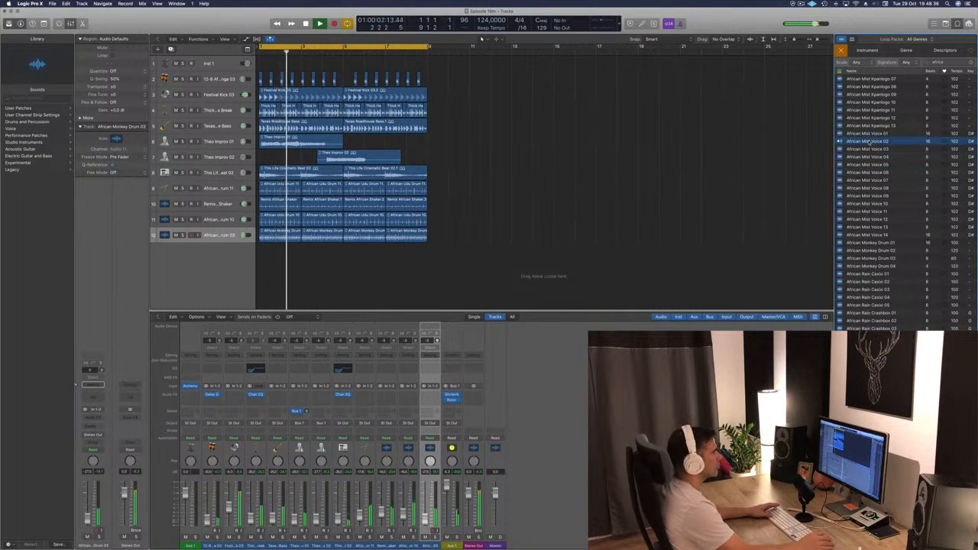
left_click(868, 149)
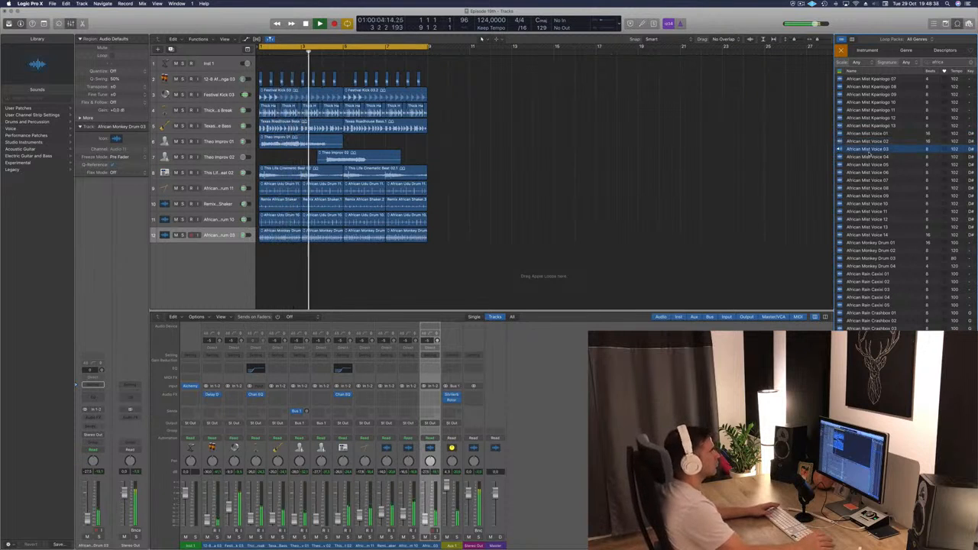
left_click(869, 156)
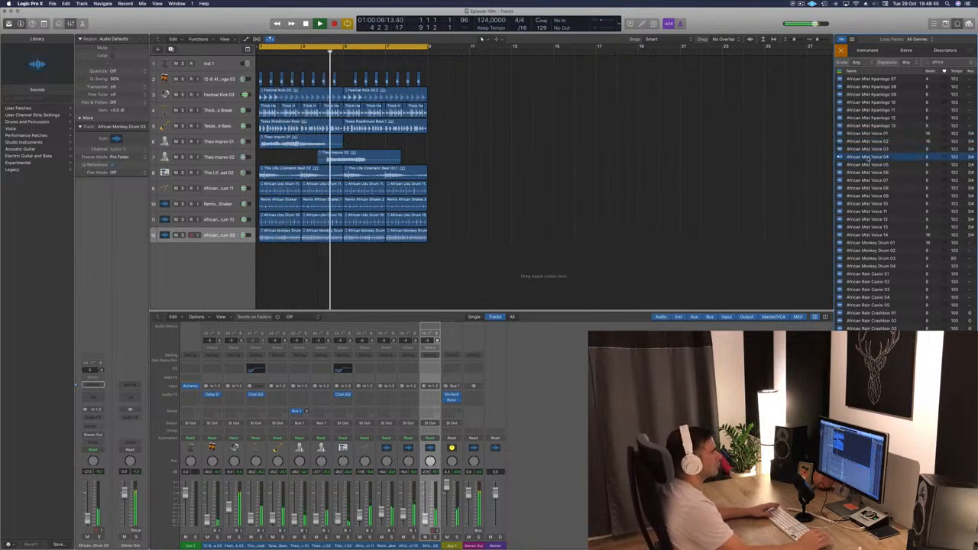
left_click(868, 164)
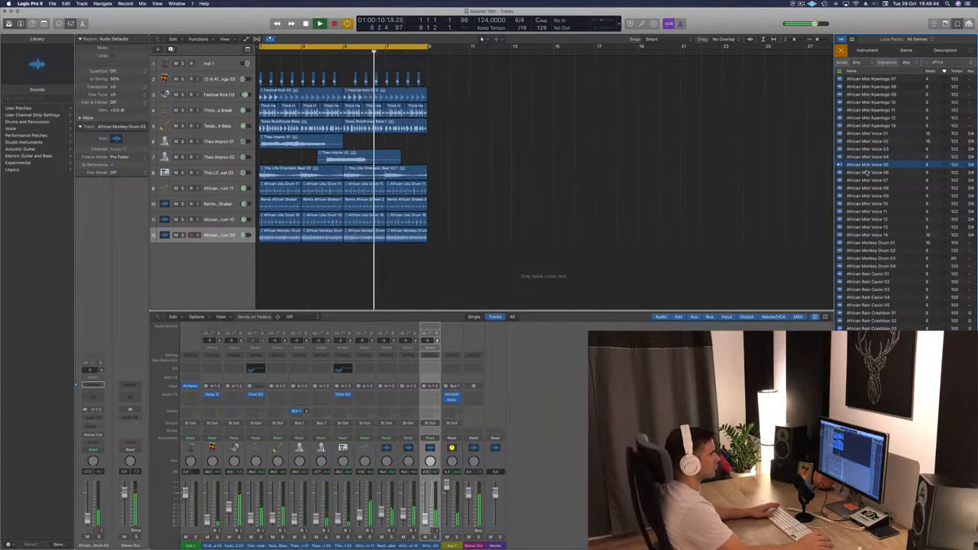
left_click(867, 173)
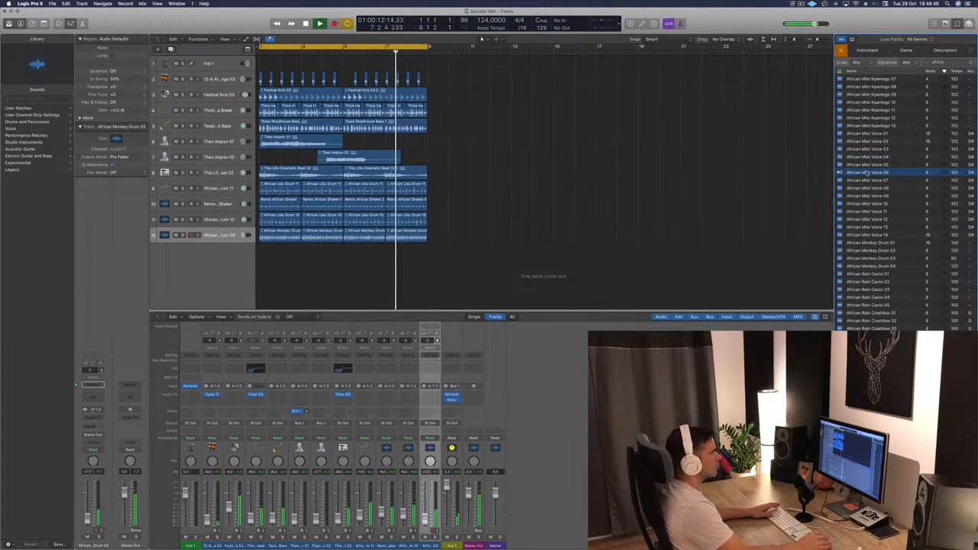
left_click(868, 180)
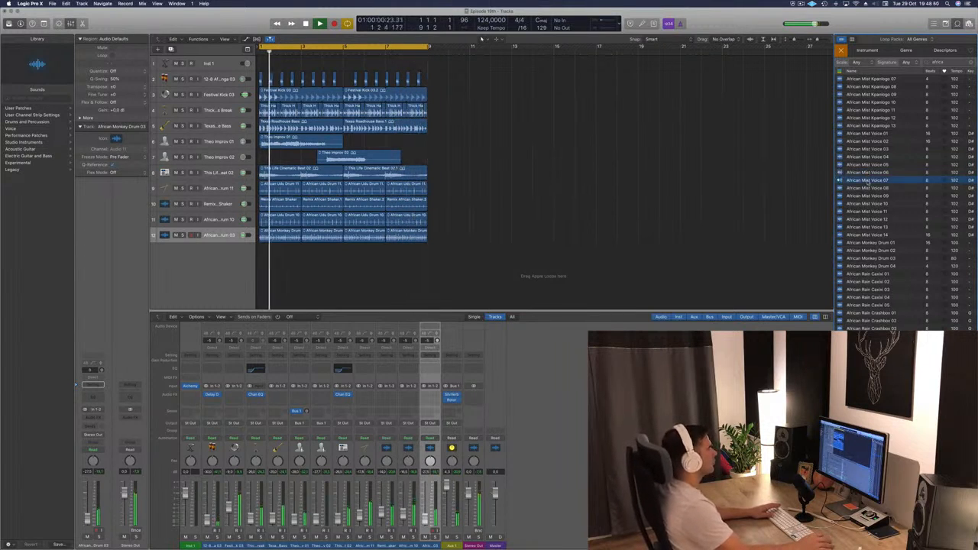
Step: Restart playback, audition African Mist Voice 14, and add it at bar 1 on a new track above This Life Cinematic Beat 02
key("space")
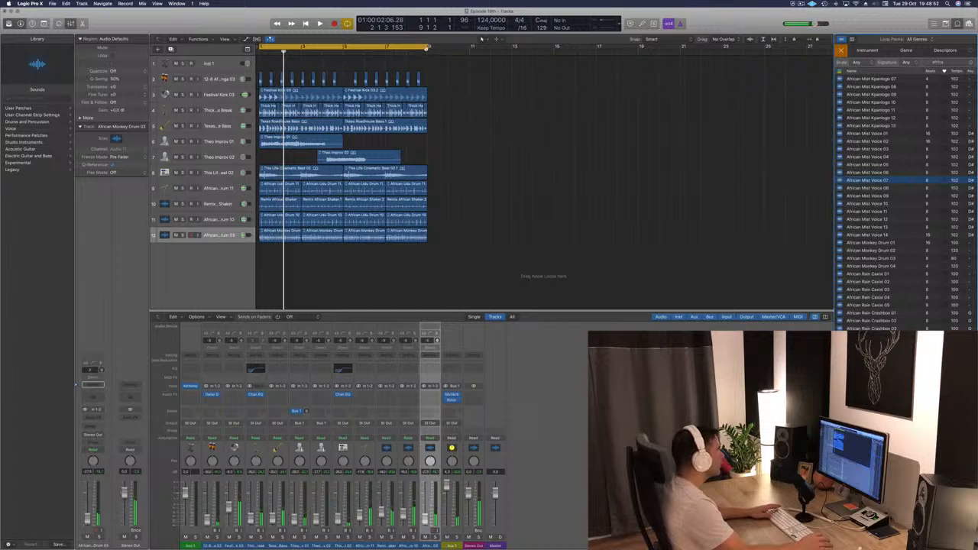
left_click_drag(427, 48, 428, 48)
key("space")
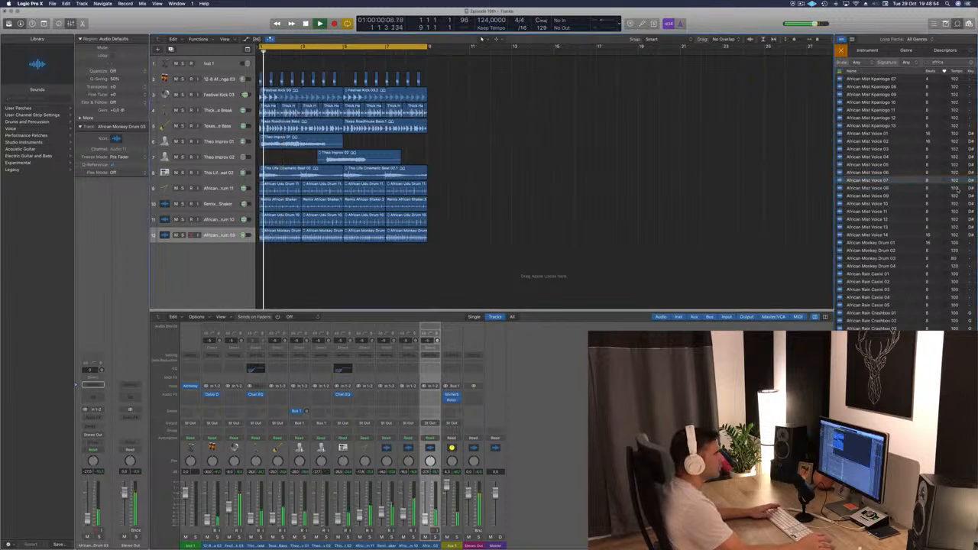
left_click(873, 235)
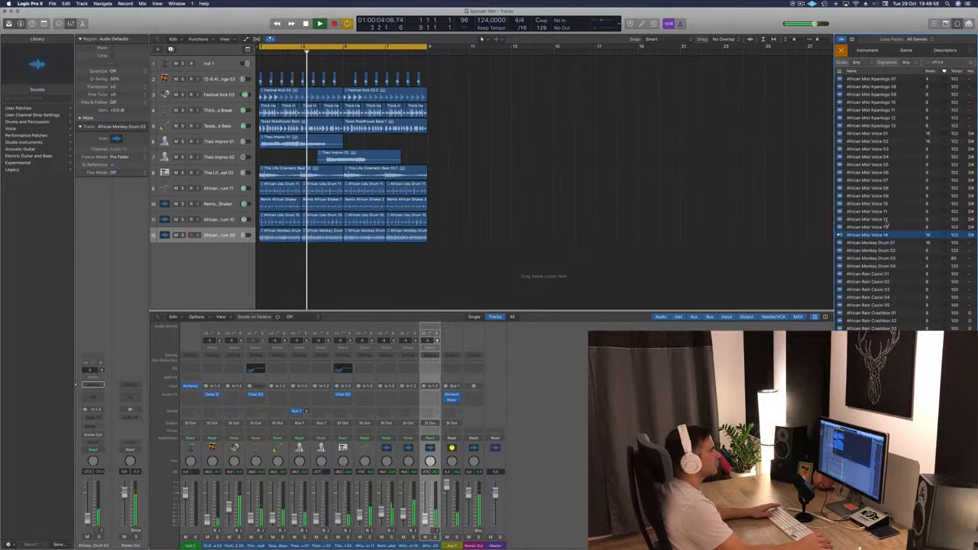
left_click_drag(874, 235, 228, 171)
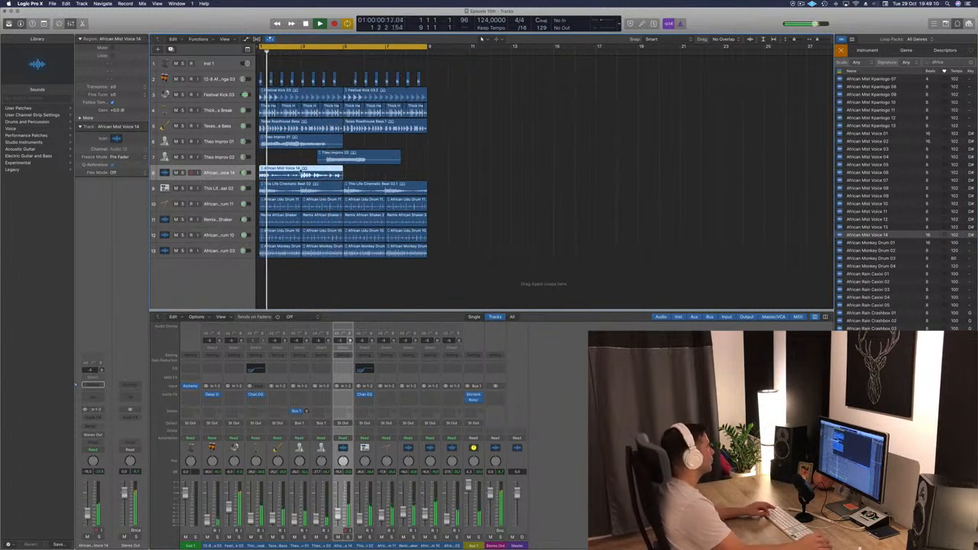
Step: Split the African Mist Voice 14 region at bar 3, move its second half to bar 9, and copy the first half across eight bars
left_click_drag(321, 173, 447, 174)
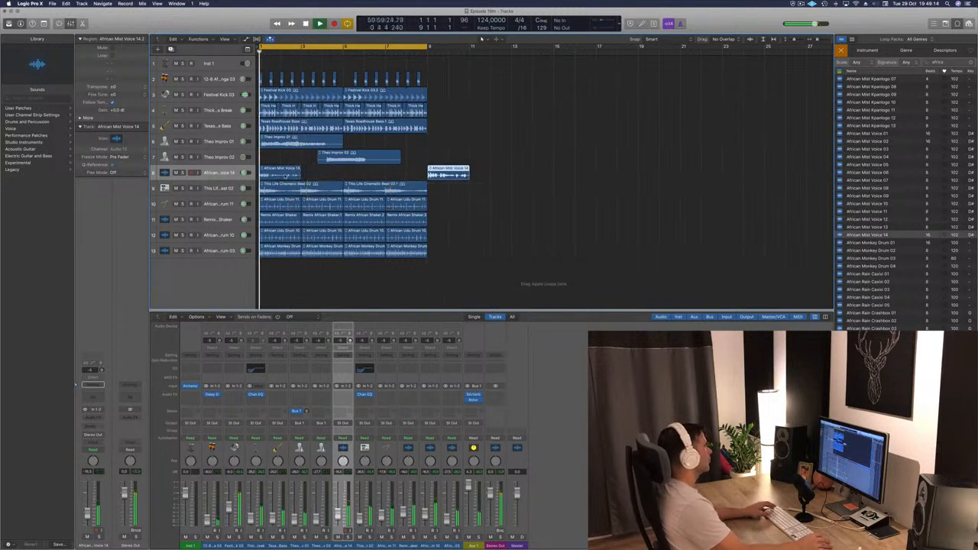
left_click_drag(281, 173, 367, 176)
left_click(283, 174, "shift")
key("Return")
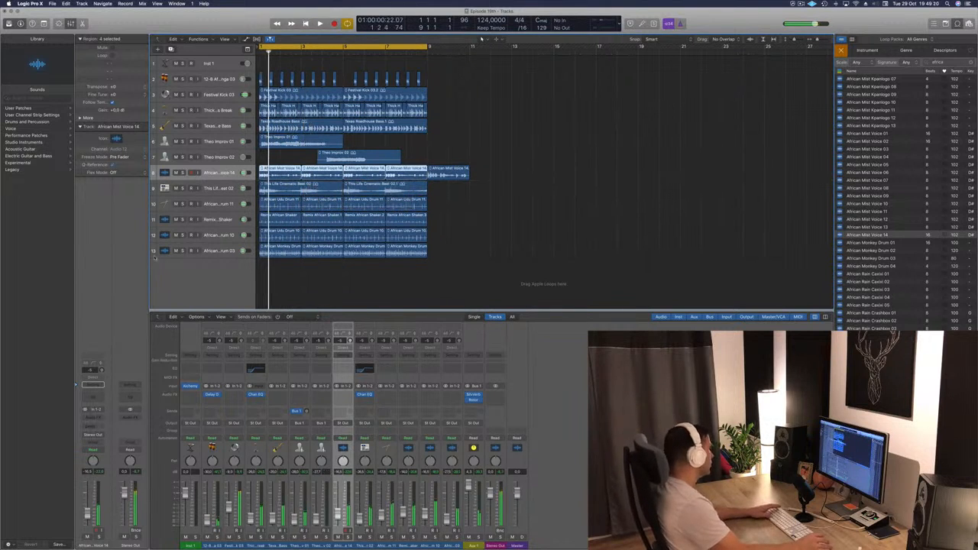
key("space")
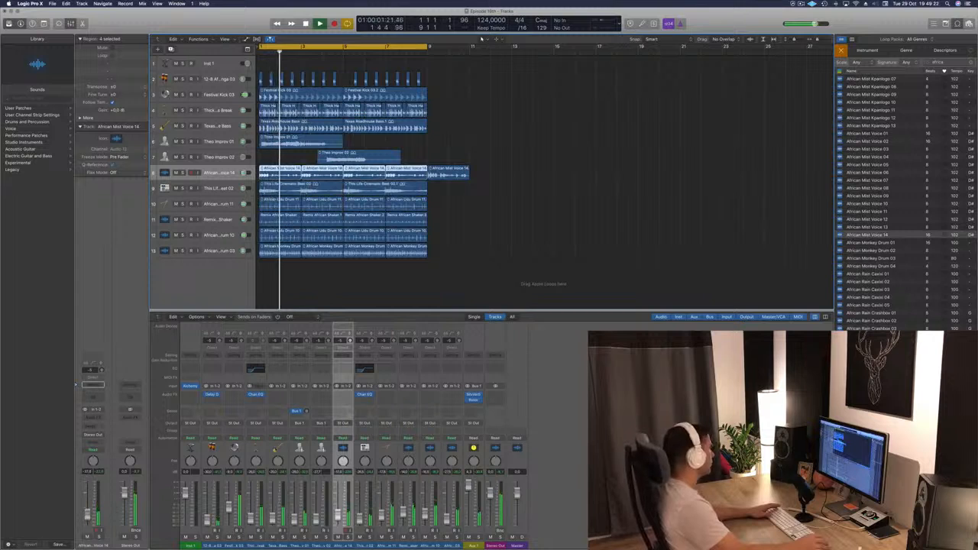
key("Return")
Step: Route the output of the African Mist Voice 14 track to Bus 1
left_click(89, 427)
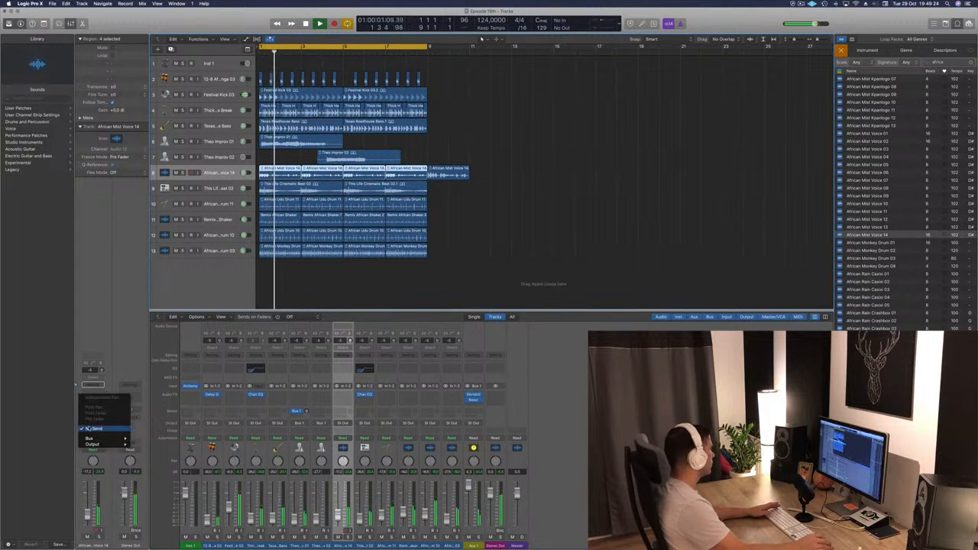
left_click(54, 431)
left_click(97, 436)
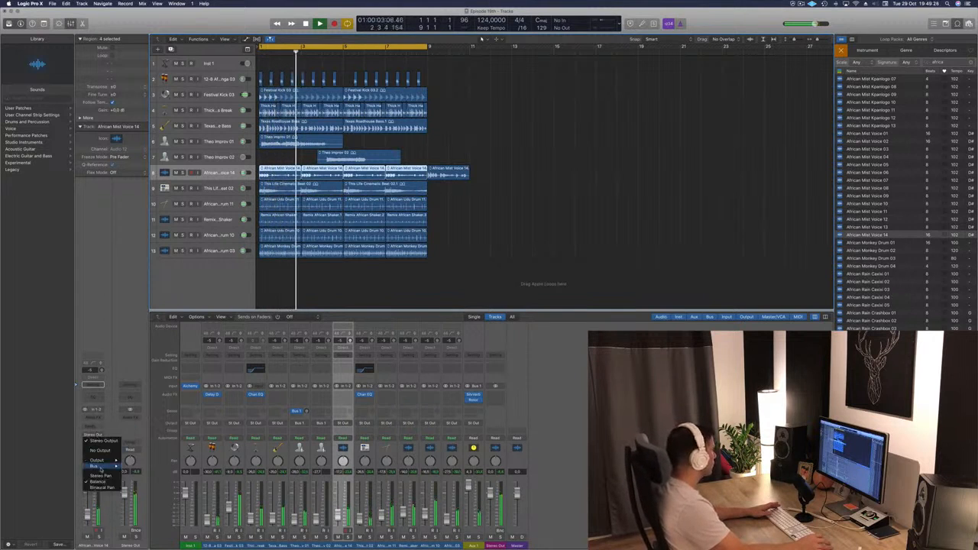
mouse_move(105, 466)
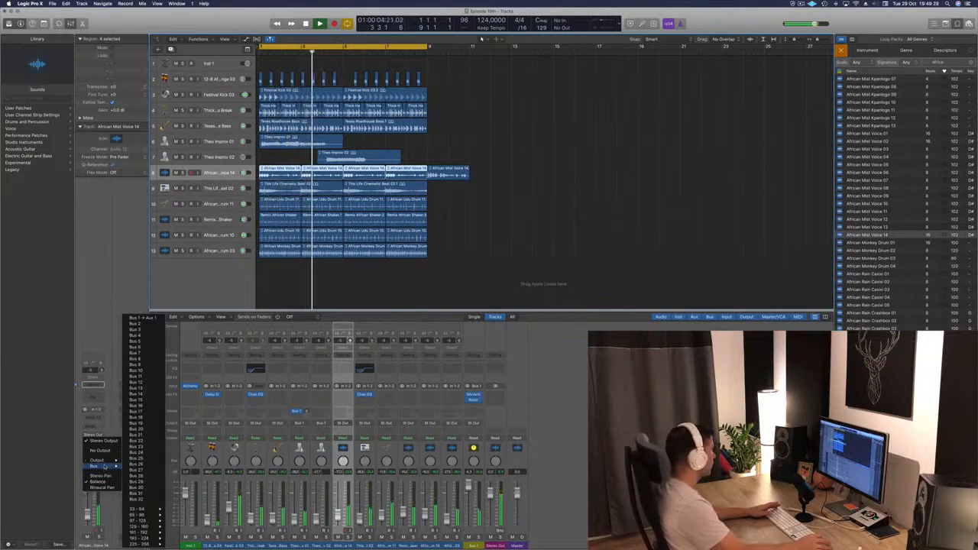
left_click(151, 318)
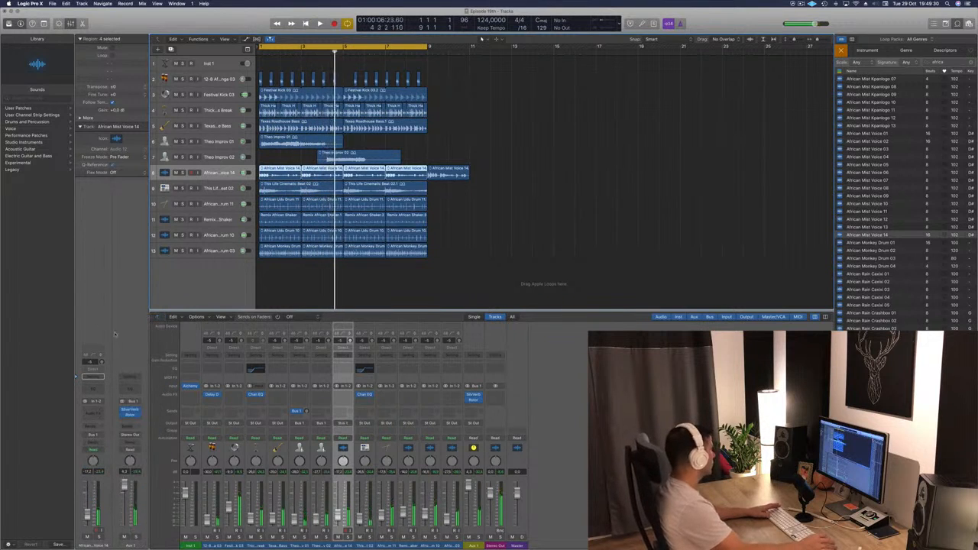
Step: Fine-tune the African Mist Voice 14 track volume during playback and delete its leftover region at bar 9
key("space")
left_click_drag(88, 514, 87, 516)
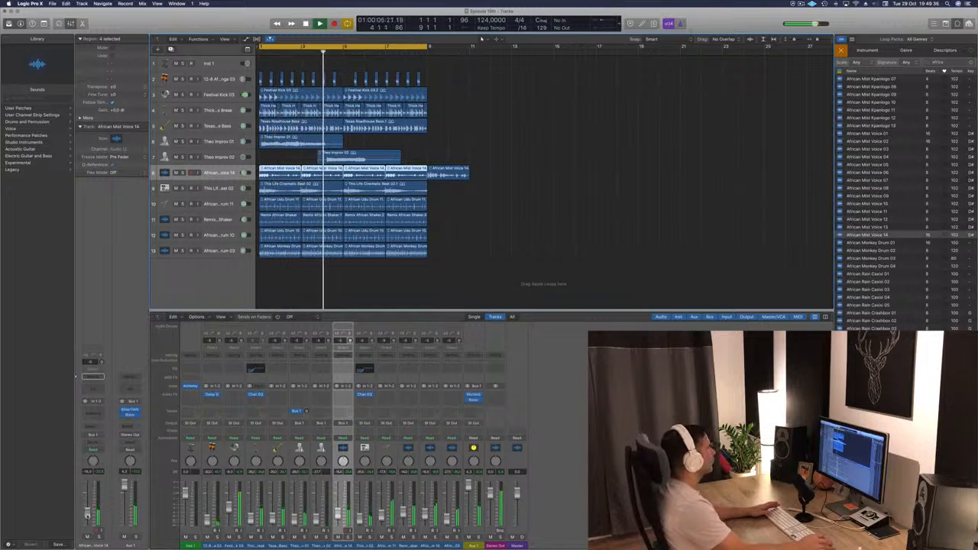
left_click(498, 218)
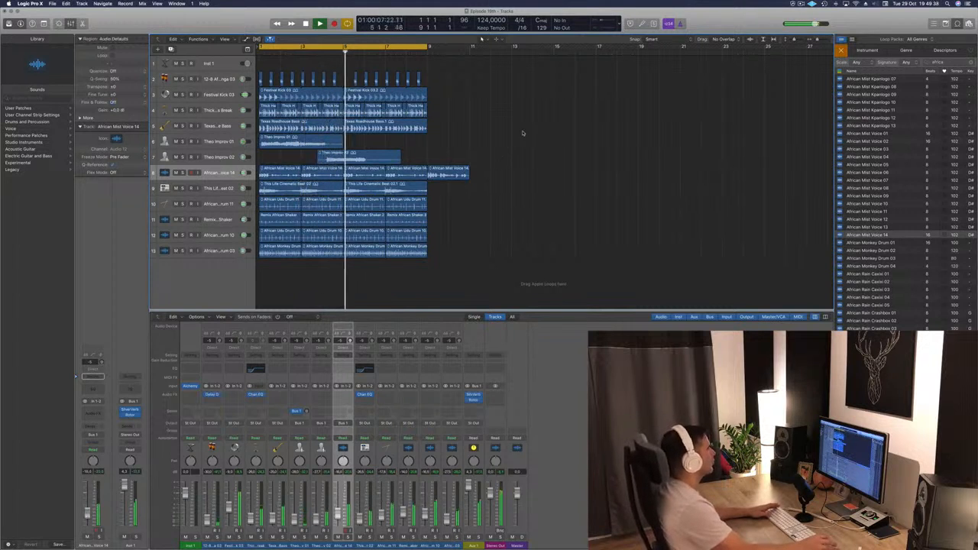
left_click(458, 174)
key("Delete")
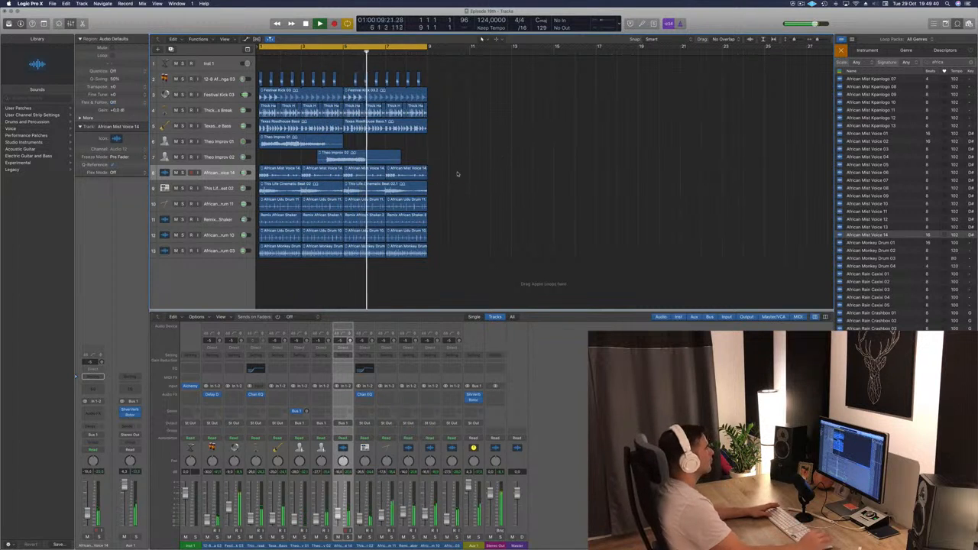
Step: Audition African Chant Mbira loops 04, 06, 07, 11 and 14 against the playing arrangement
scroll(473, 193, "down", 2)
scroll(469, 194, "up", 2)
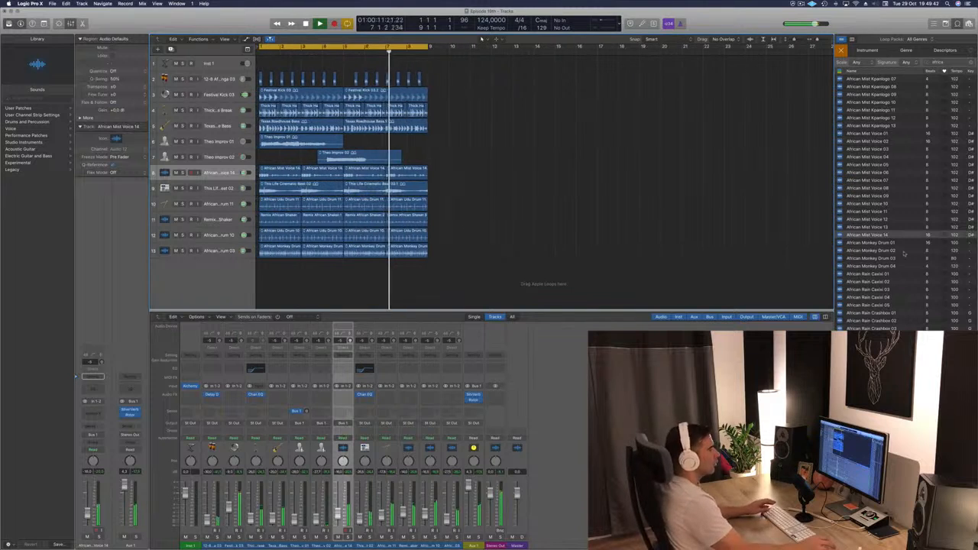
scroll(906, 251, "down", 10)
scroll(894, 198, "down", 10)
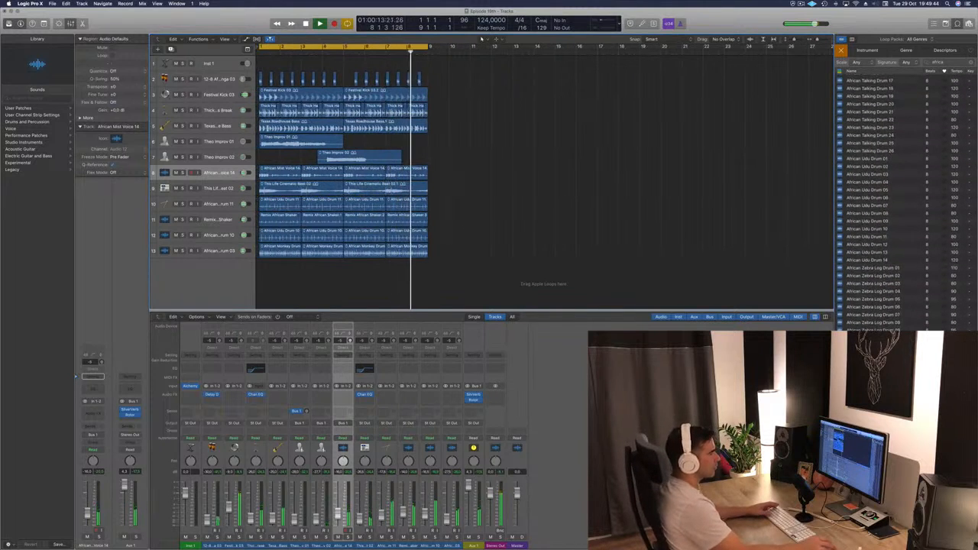
scroll(894, 199, "up", 10)
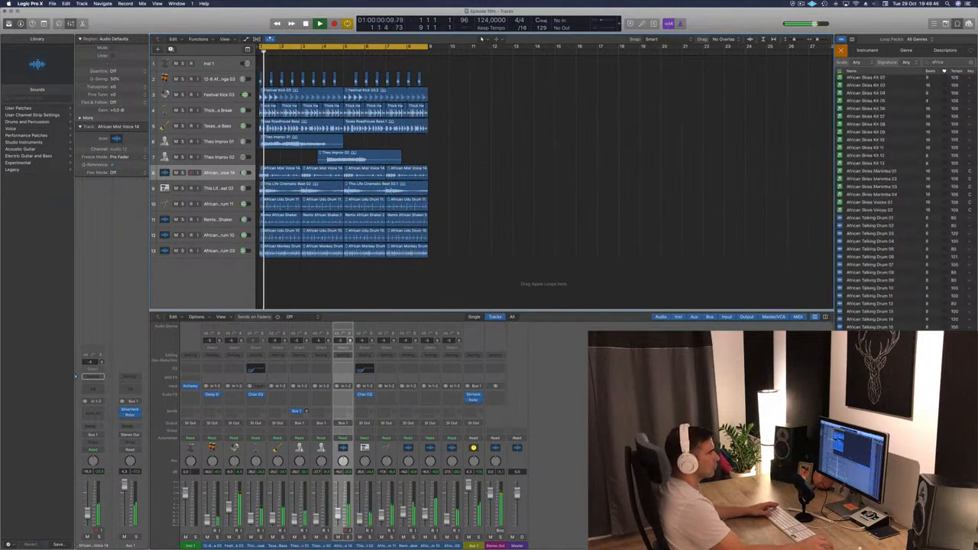
scroll(870, 191, "up", 10)
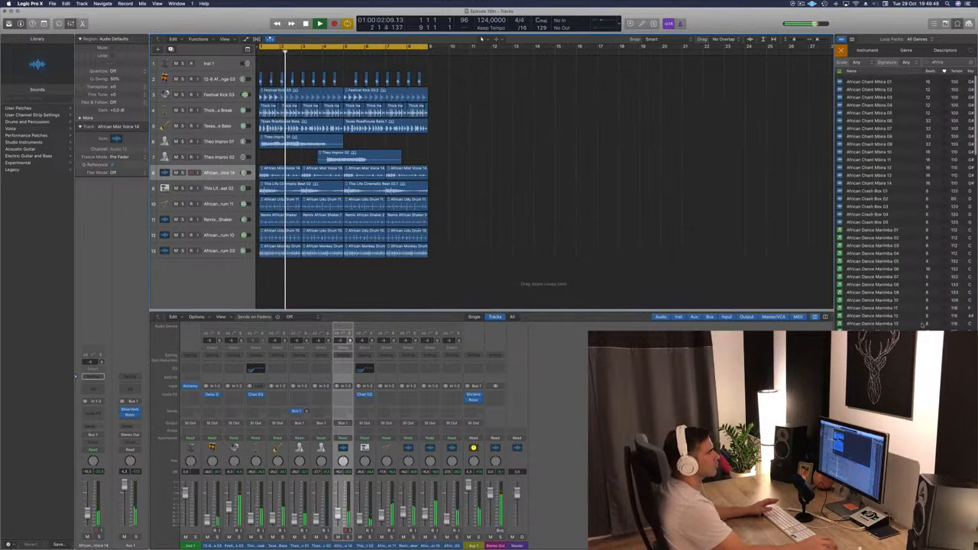
left_click(862, 103)
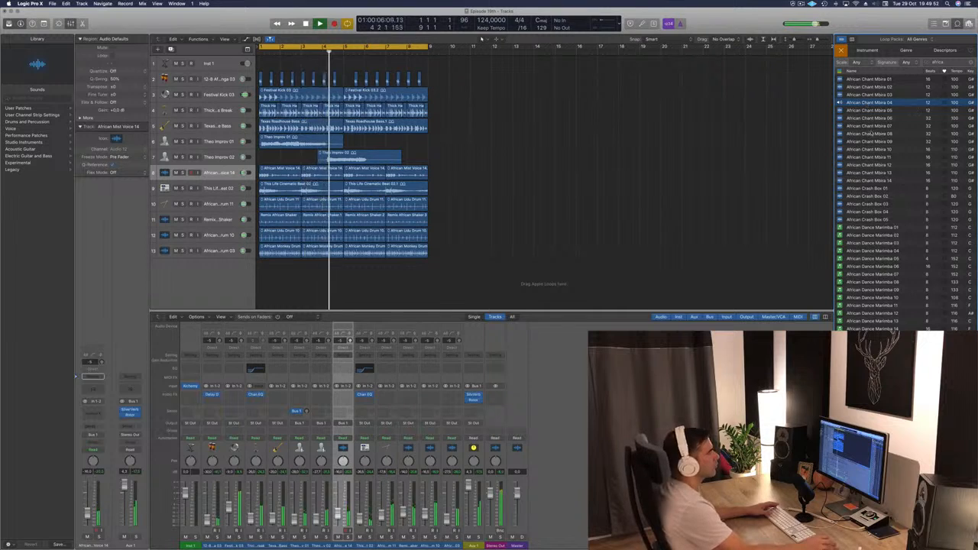
left_click(864, 117)
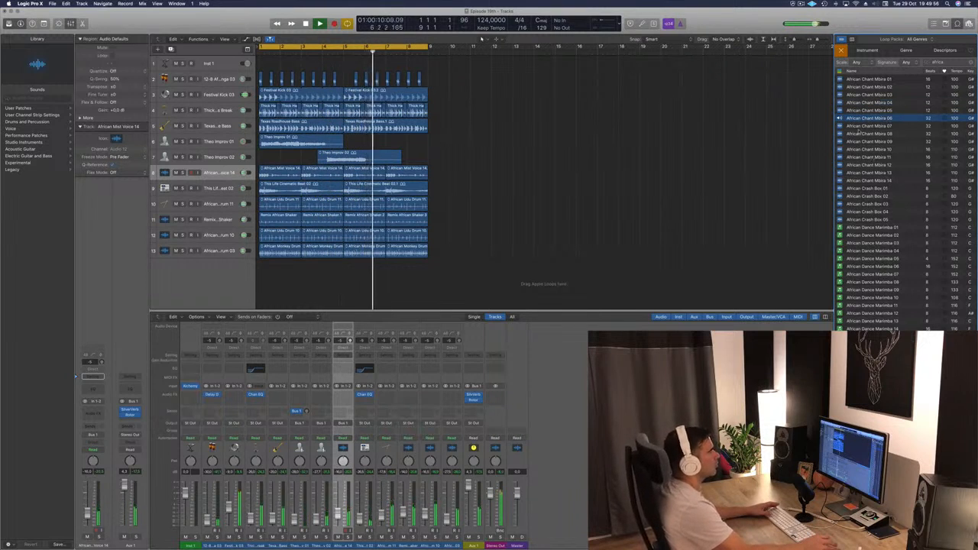
left_click(860, 126)
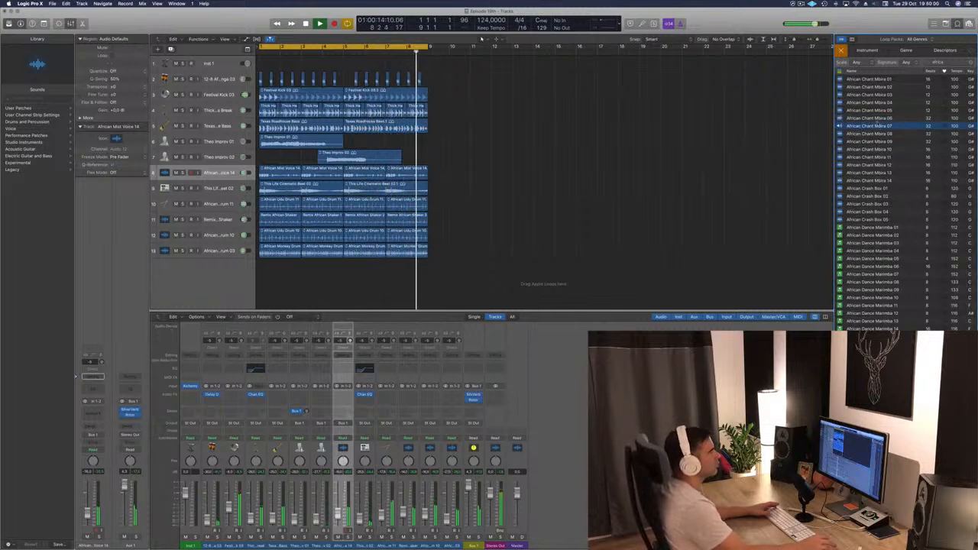
left_click(868, 158)
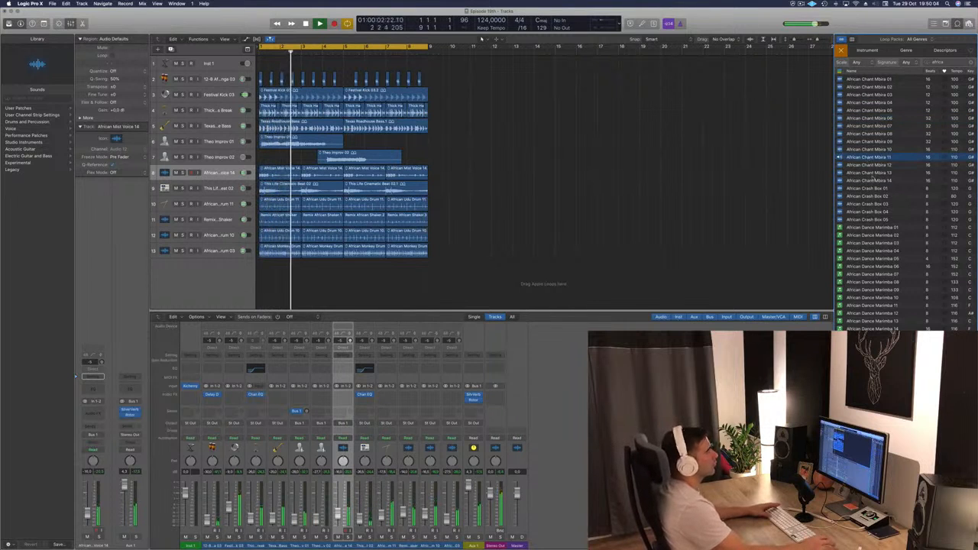
left_click(871, 180)
Step: Audition African Crash Box 01, add it on a new track below the others, and repeat it across the eight bars
left_click(870, 189)
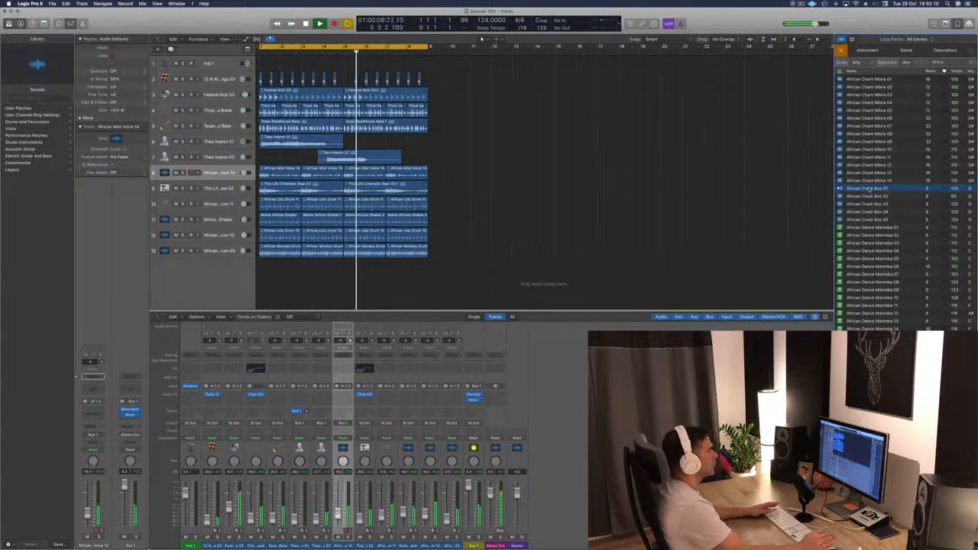
left_click_drag(869, 189, 363, 266)
key("space")
key("space")
key("space")
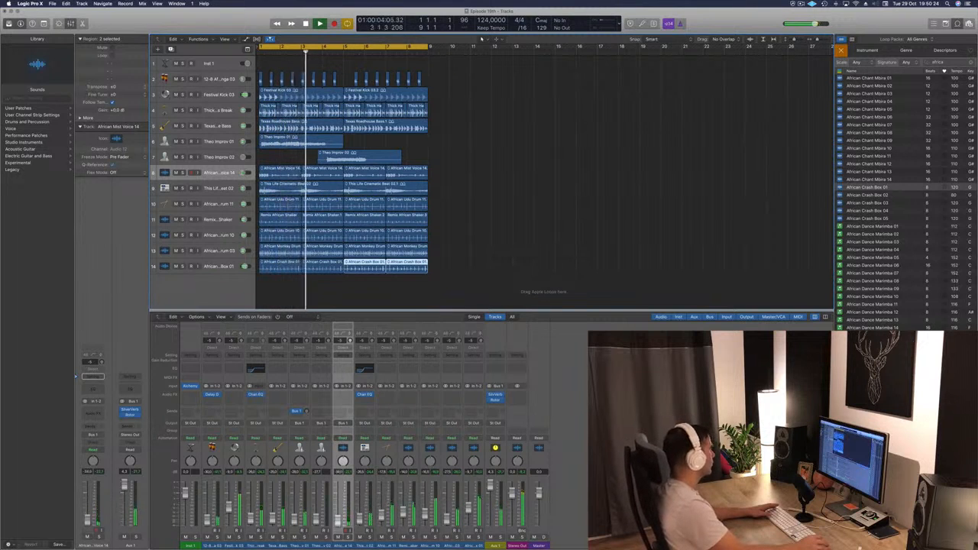
Step: Replay the arrangement from bar 1, toggling solo and mute on the African Crash Box 01 track to judge its contribution
key("space")
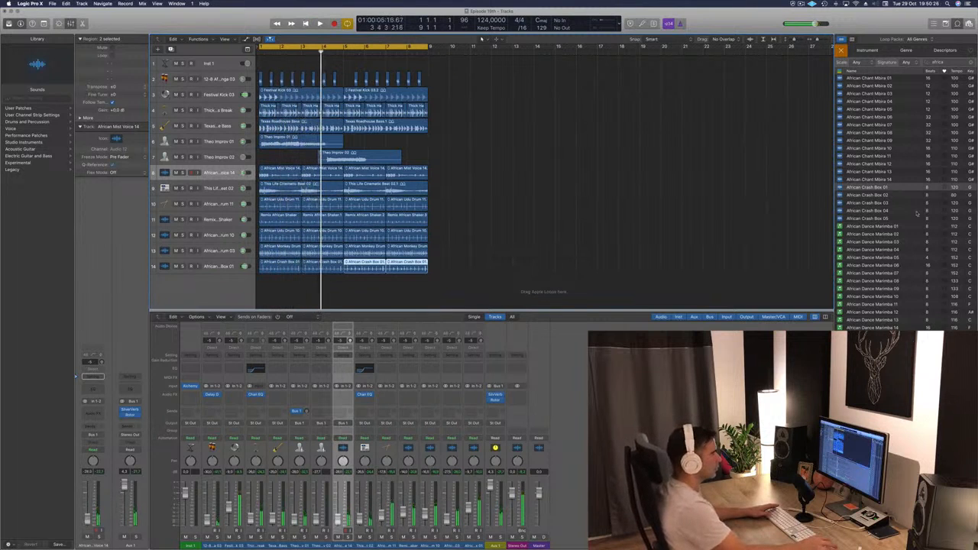
key("Return")
key("space")
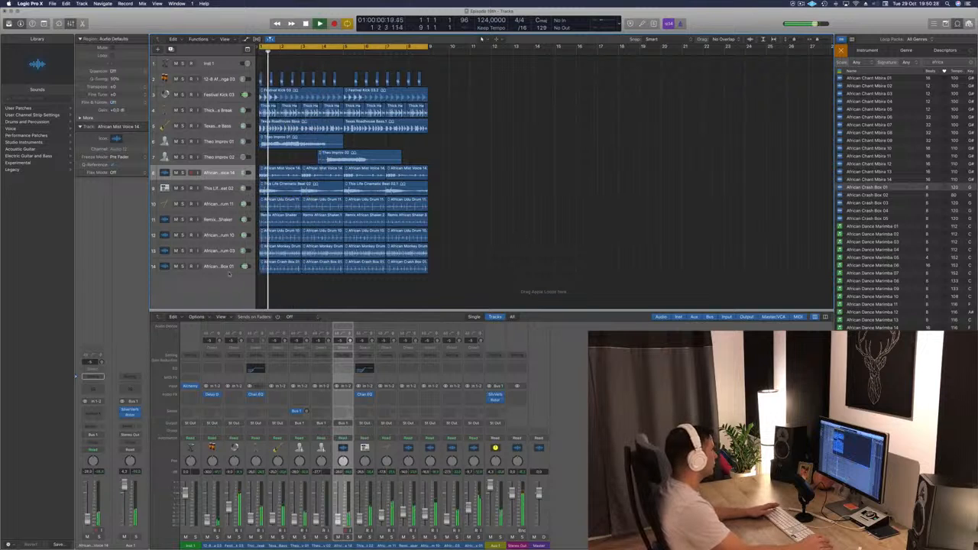
key("Return")
left_click(182, 266)
left_click(183, 266)
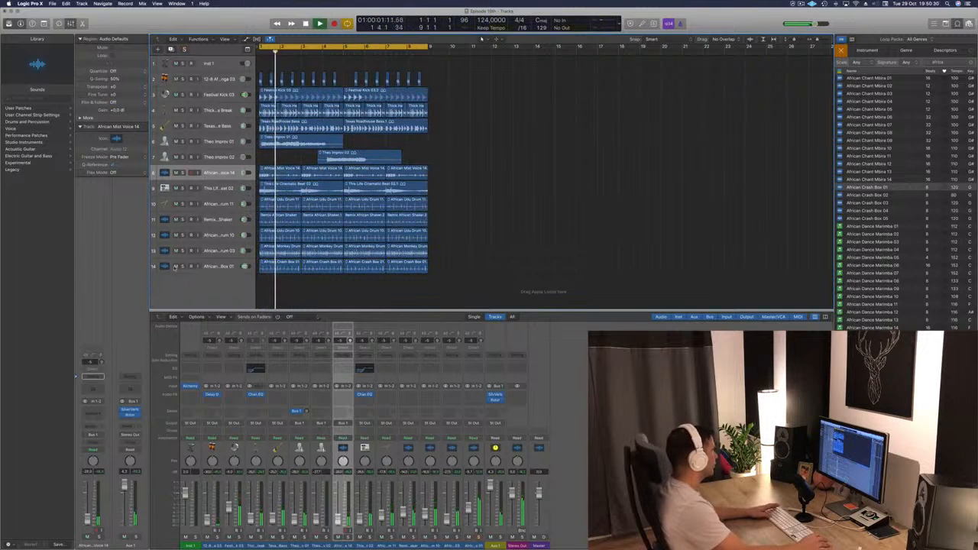
key("Return")
left_click(176, 267)
left_click(176, 267)
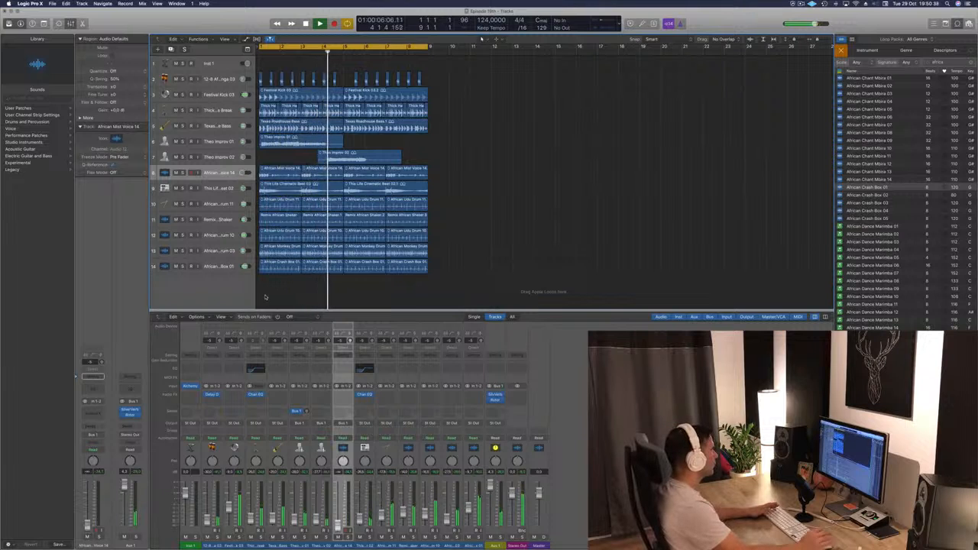
Step: Raise the African Mist Voice 14 volume and lower the African Crash Box 01 track, setting both to about -17 dB
key("Return")
key("Return")
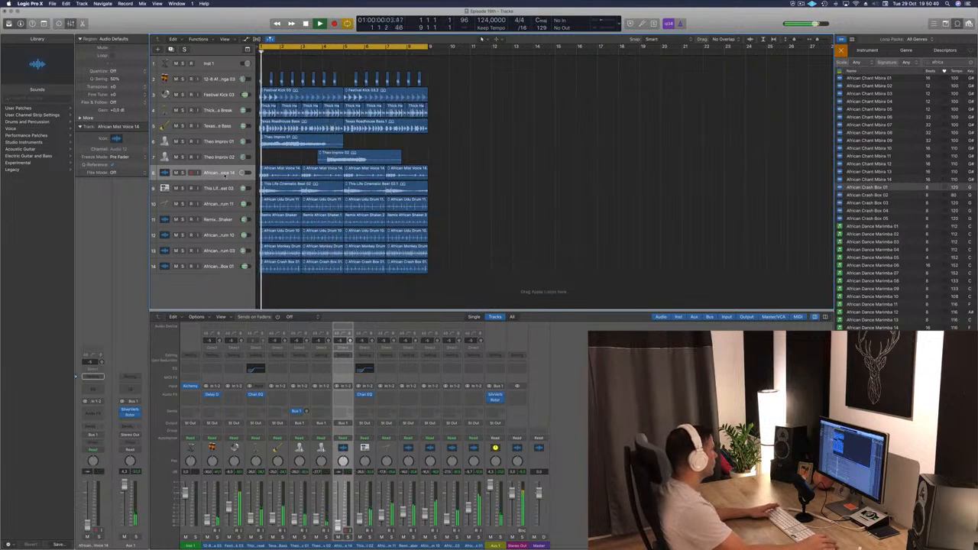
left_click(240, 172)
key("Return")
left_click_drag(241, 173, 244, 173)
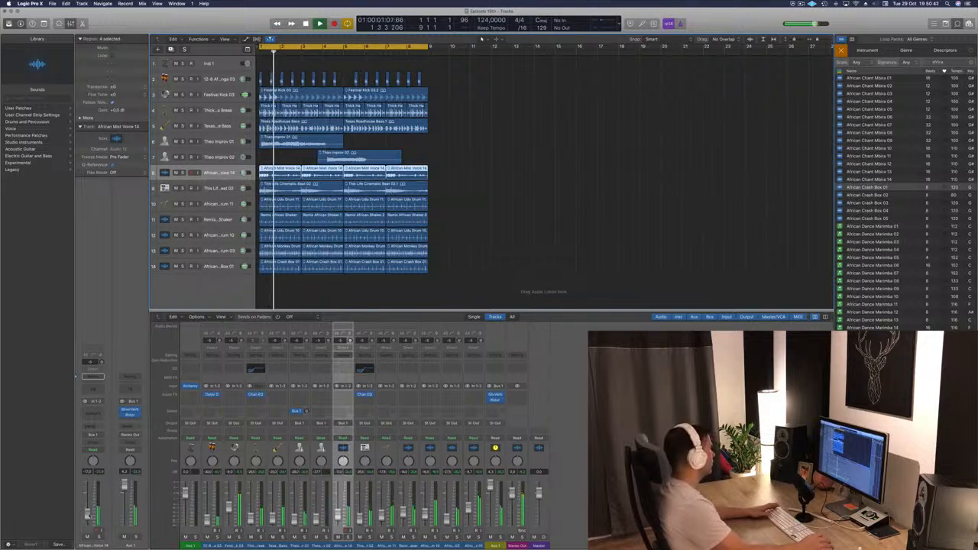
left_click(232, 266)
key("Return")
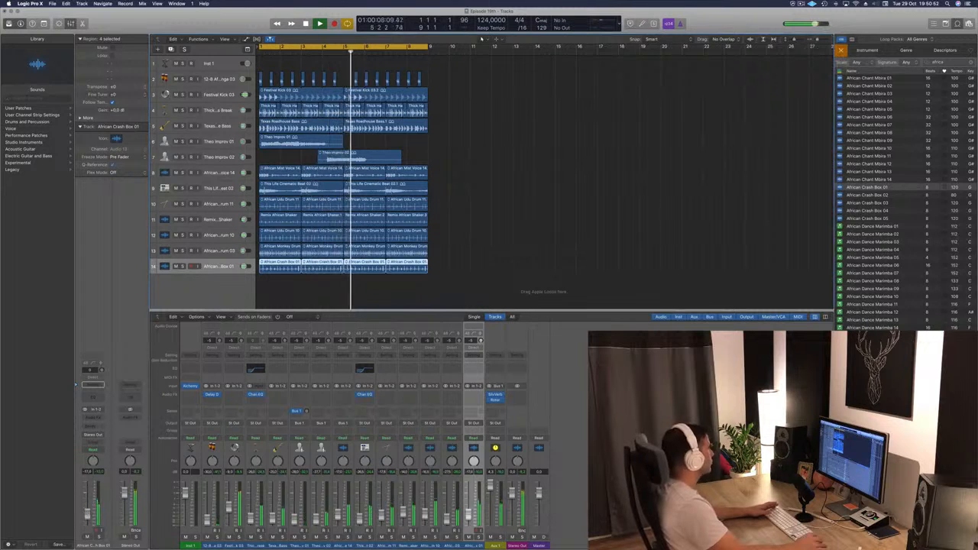
Step: Stop playback and search the loop library for "organ"
left_click(528, 215)
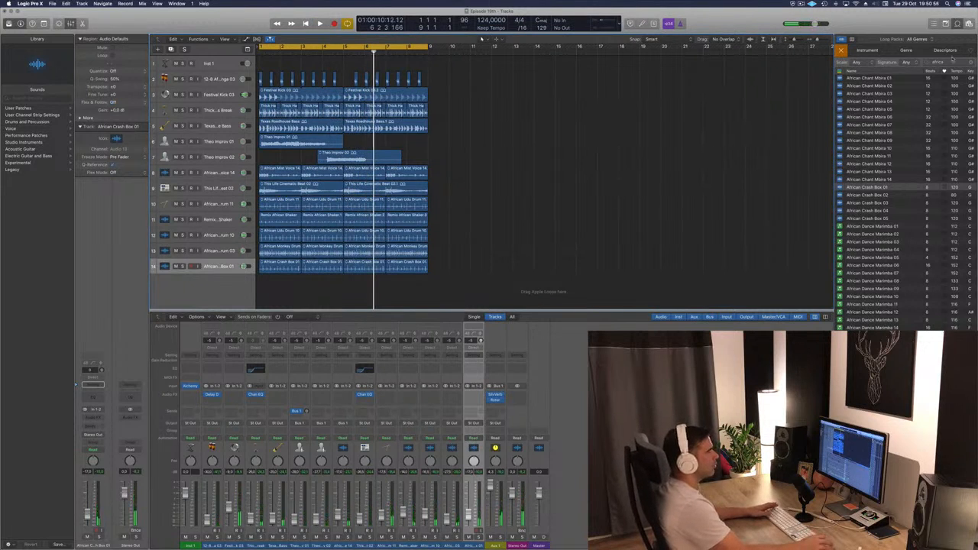
left_click(951, 63)
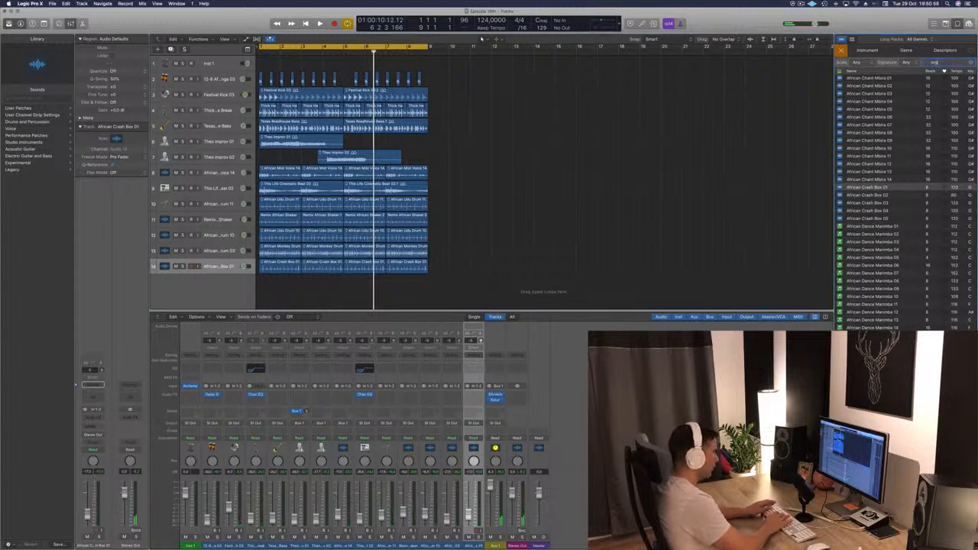
key("Return")
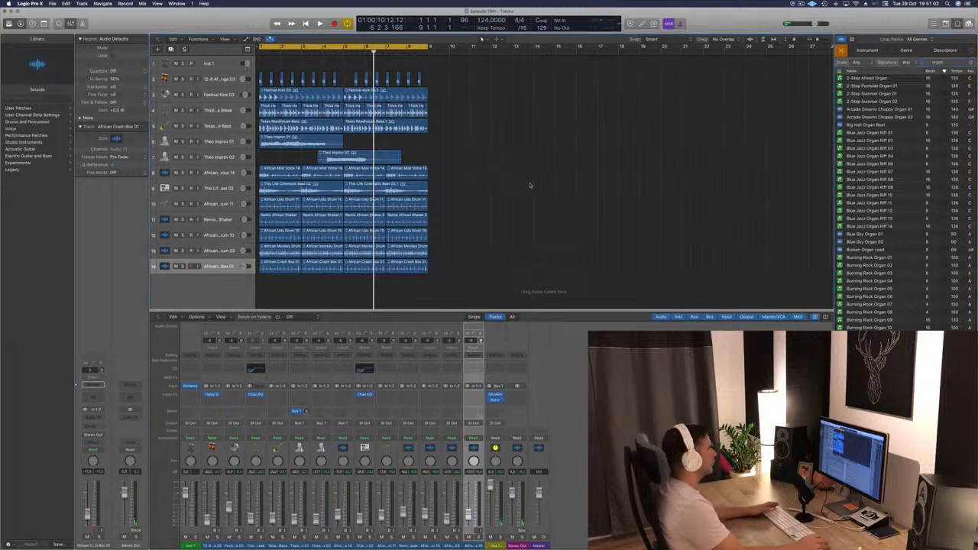
Step: Audition the 2-Step Poolside, Arcade Dreams Choppy, Big Hall, Blue Jazz and Burning Rock organ loops against the playing arrangement
key("space")
left_click(869, 87)
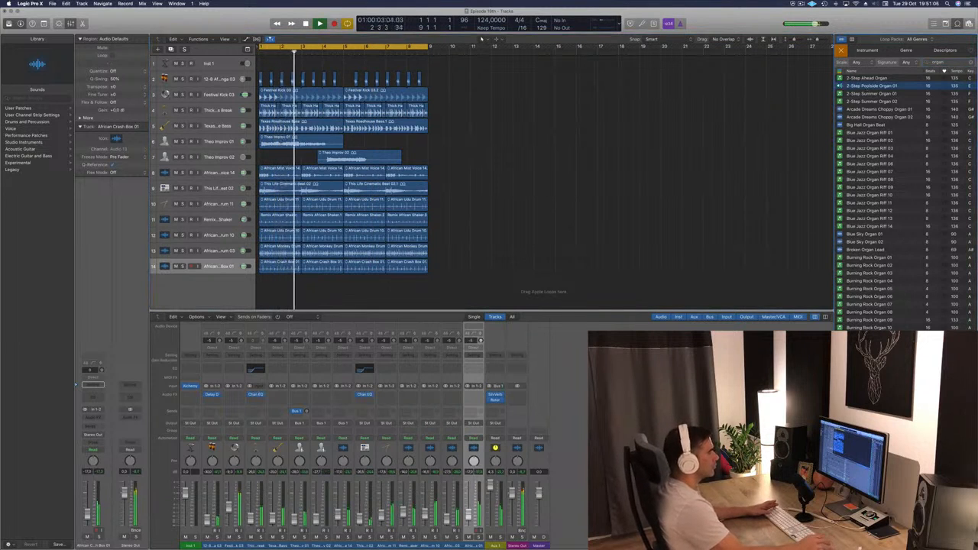
left_click(864, 109)
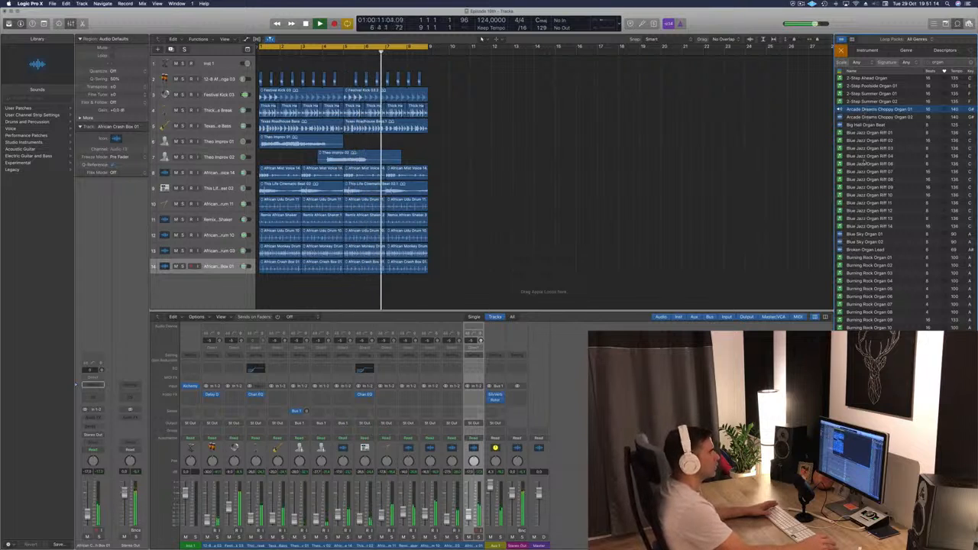
left_click(860, 126)
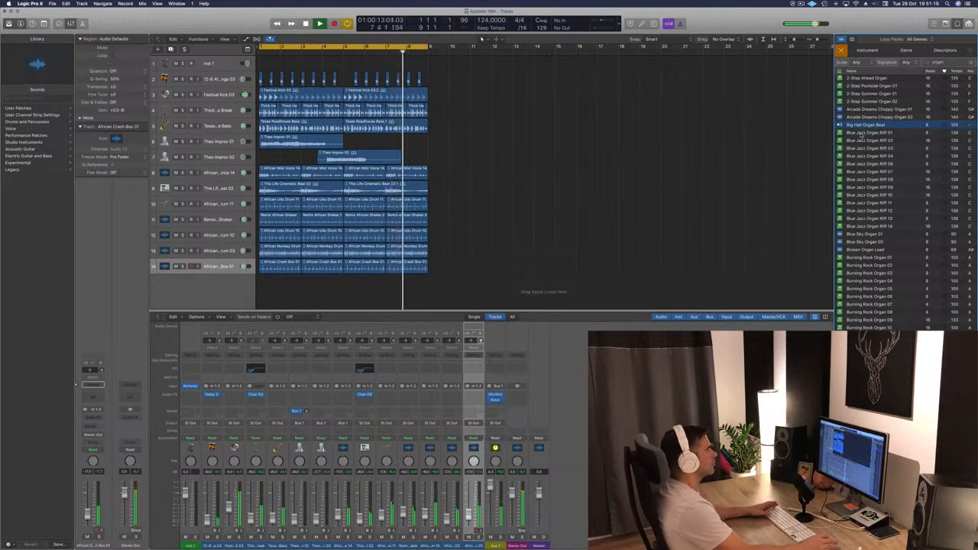
left_click(863, 133)
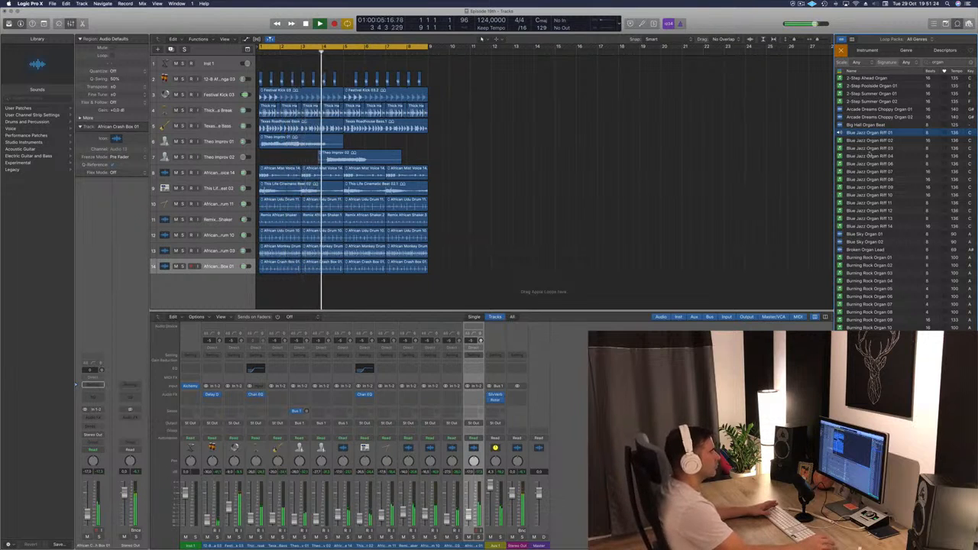
left_click(872, 141)
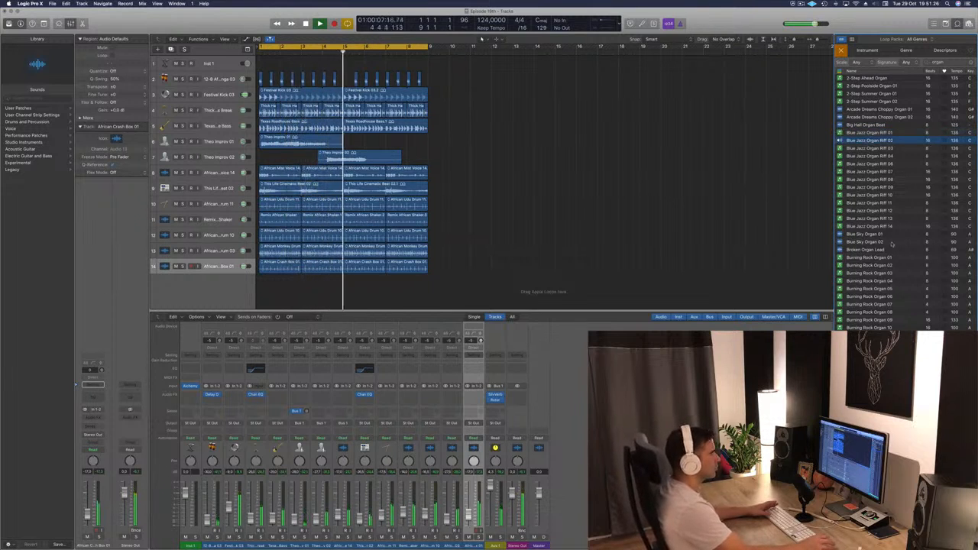
left_click(869, 258)
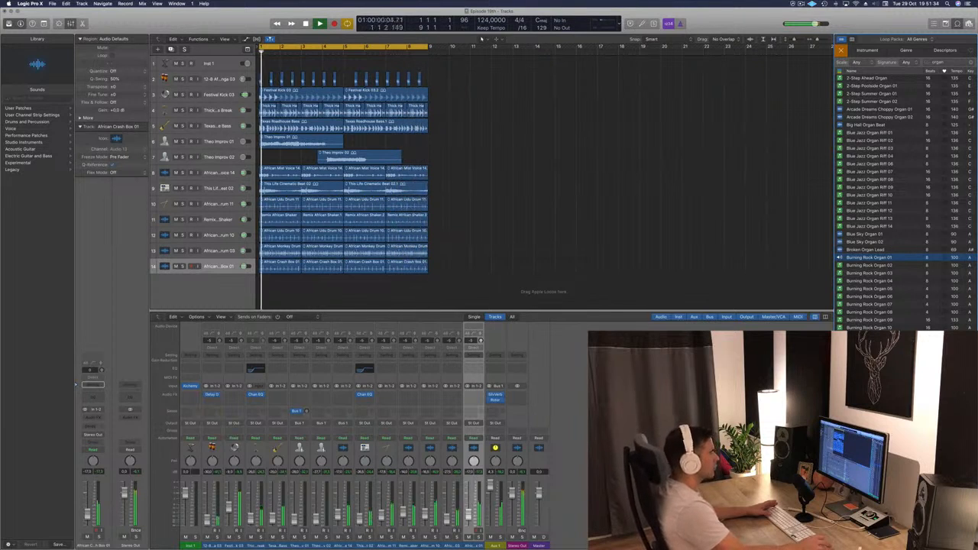
left_click(871, 273)
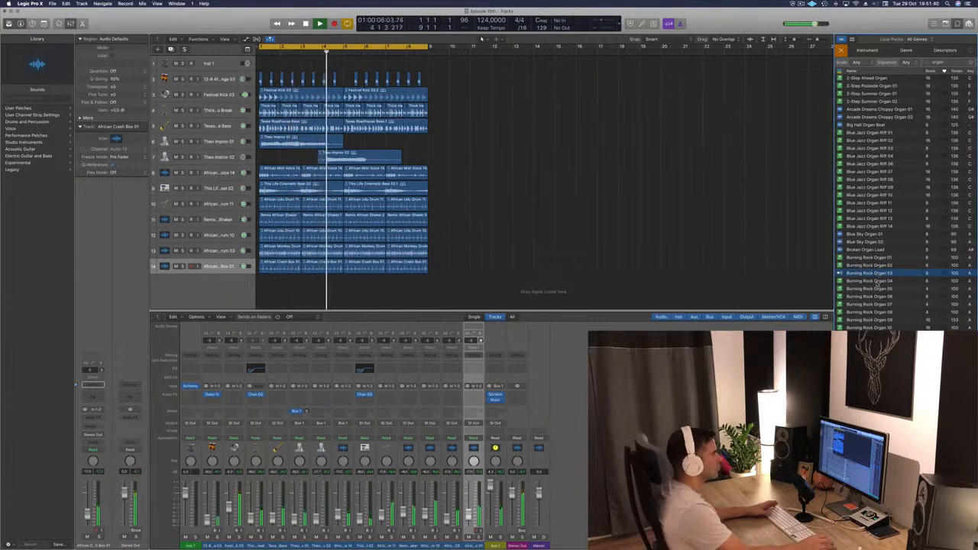
left_click(877, 282)
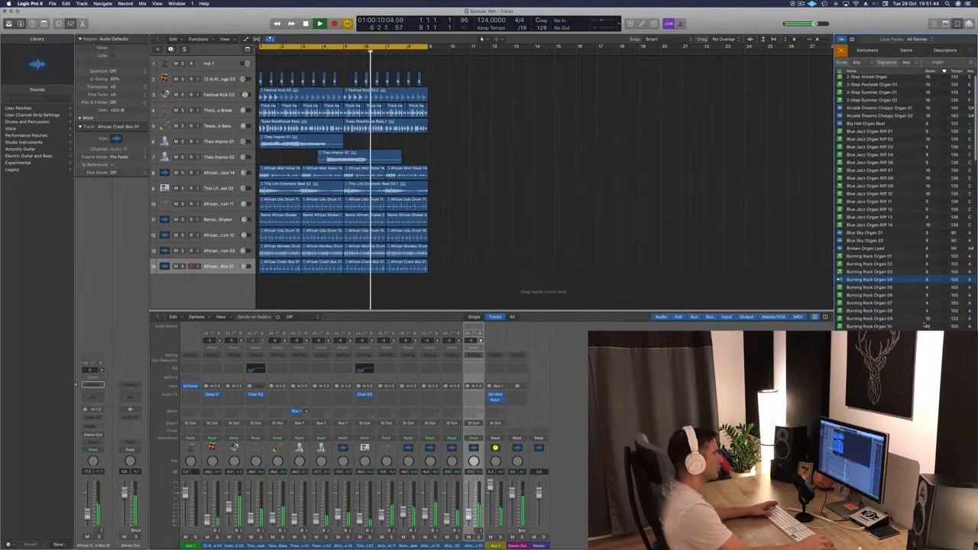
Step: Browse past the Church and Classic Rock organ loops and audition Club Organic Music against the arrangement
scroll(926, 291, "down", 2)
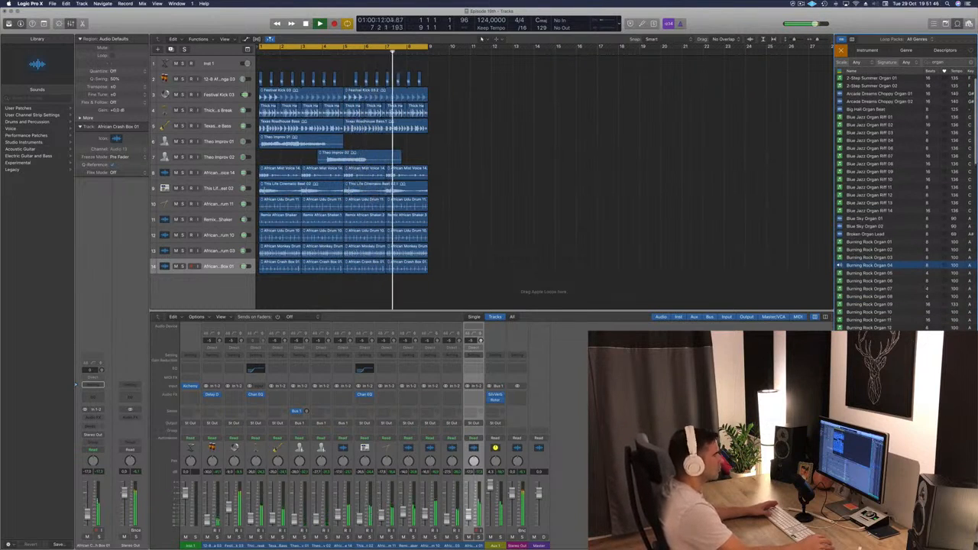
left_click(914, 337)
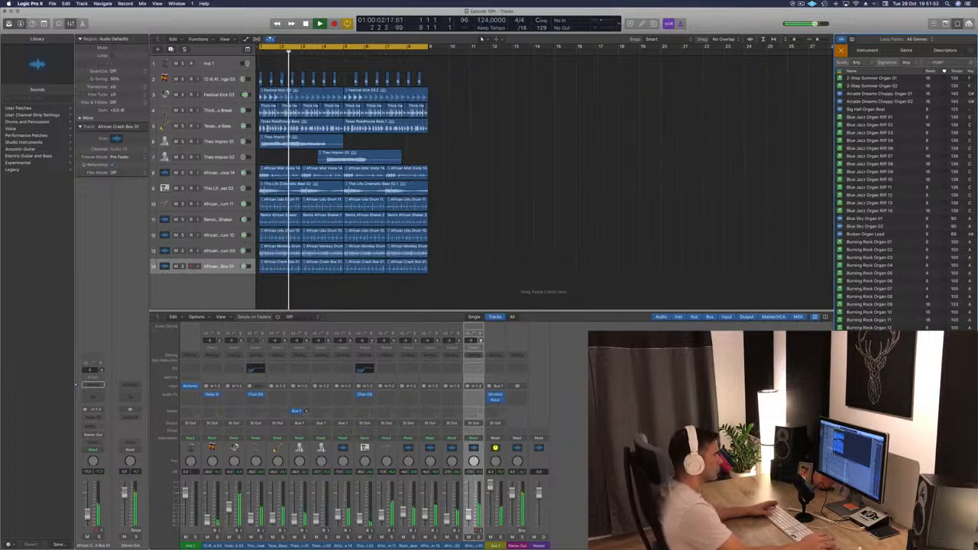
key("Down")
key("Down")
key("Down")
key("Down")
key("Down")
key("Down")
key("Down")
key("Down")
key("Down")
key("Down")
key("Down")
key("Down")
key("Down")
key("Down")
key("Down")
key("Down")
key("Down")
key("Down")
key("Down")
key("Down")
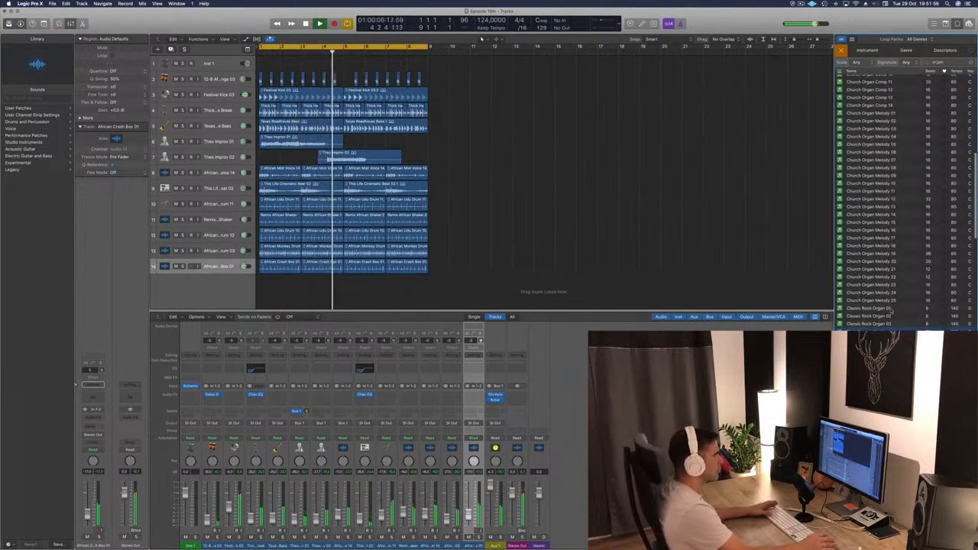
key("Down")
key("Down")
key("Down")
key("Down")
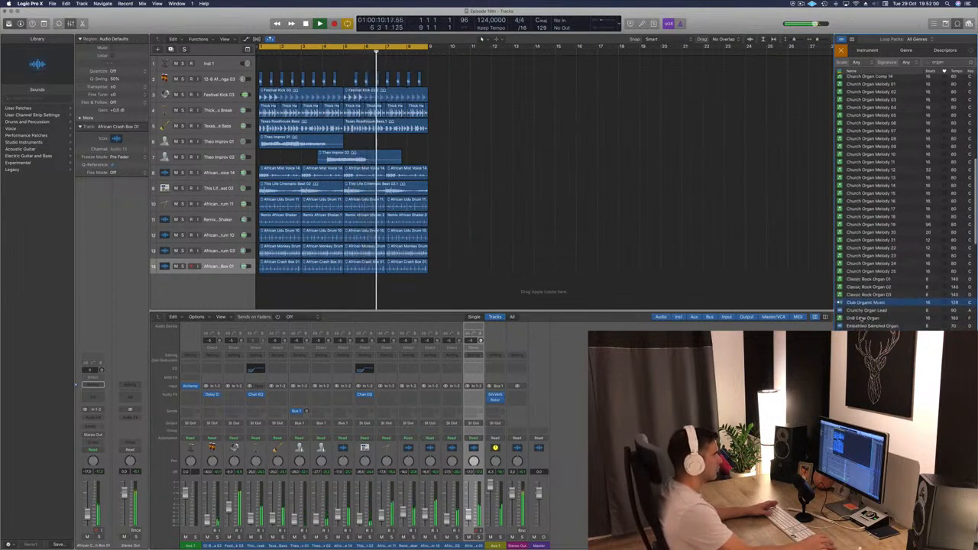
Step: Audition the DnB Eerie, Euro Reach High, Garage Chunk 01 and 02, and Garage Fluid Organ 01 loops against the playing arrangement
key("Down")
key("Down")
scroll(890, 284, "down", 3)
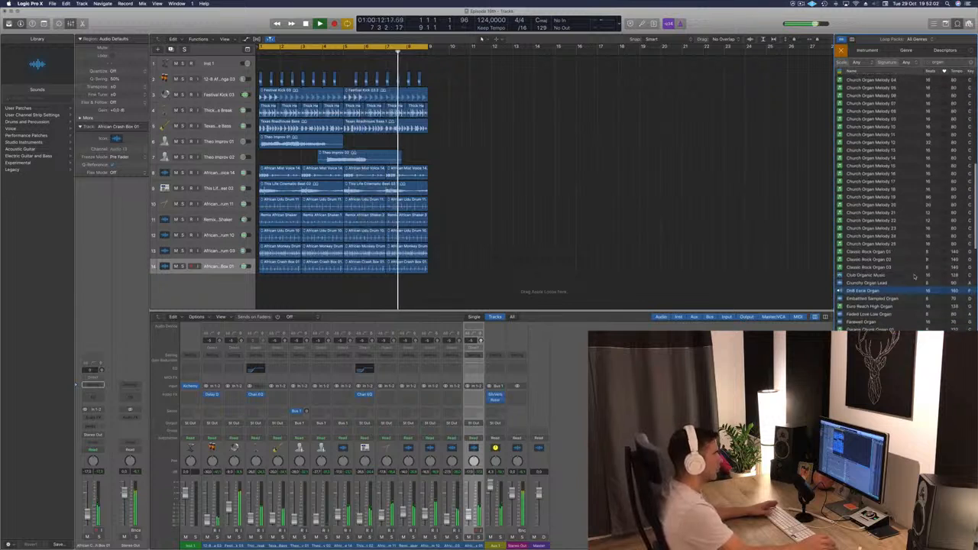
key("Down")
key("Down")
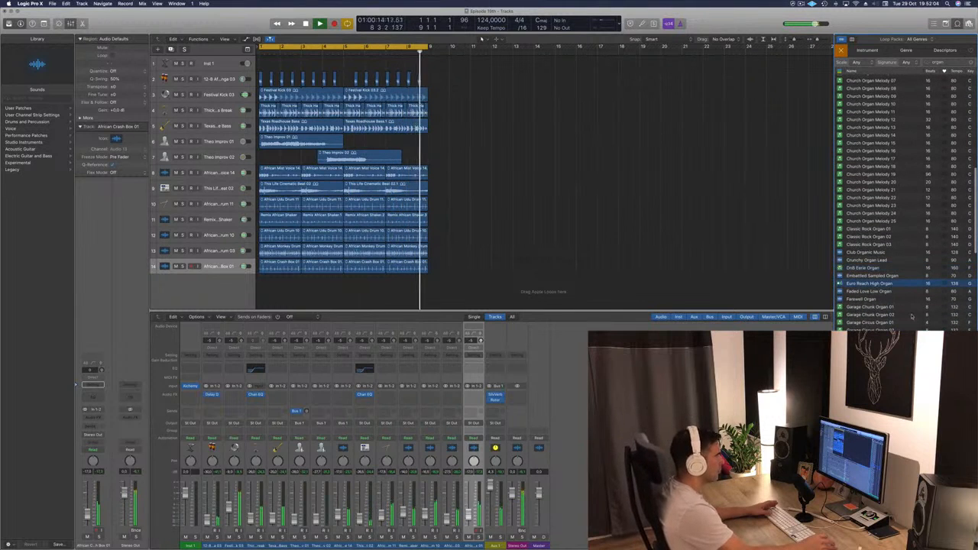
scroll(913, 313, "down", 1)
left_click(881, 298)
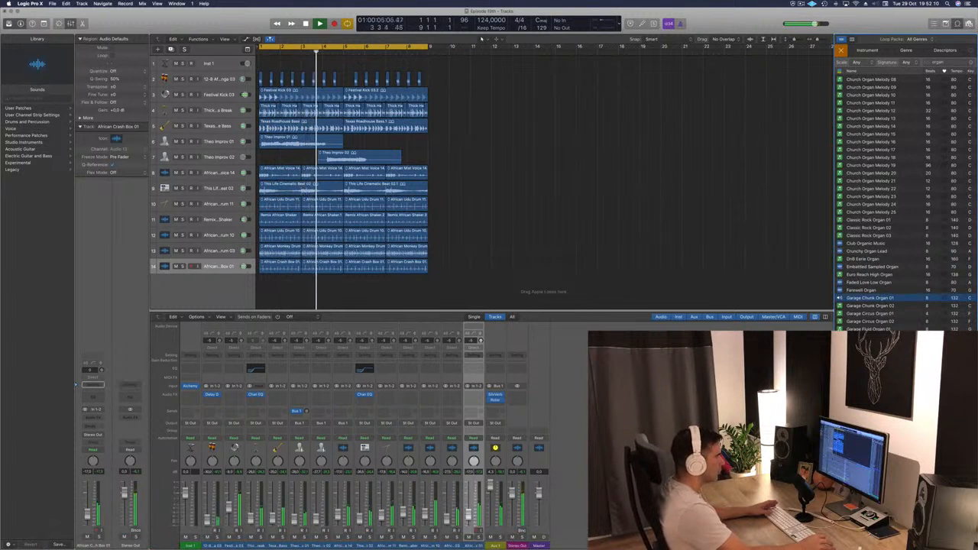
left_click(871, 306)
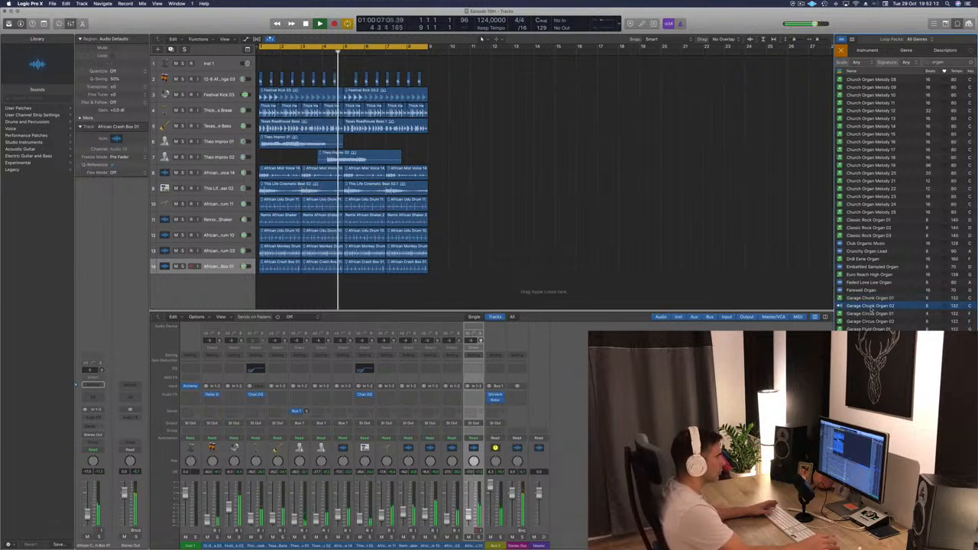
left_click(867, 329)
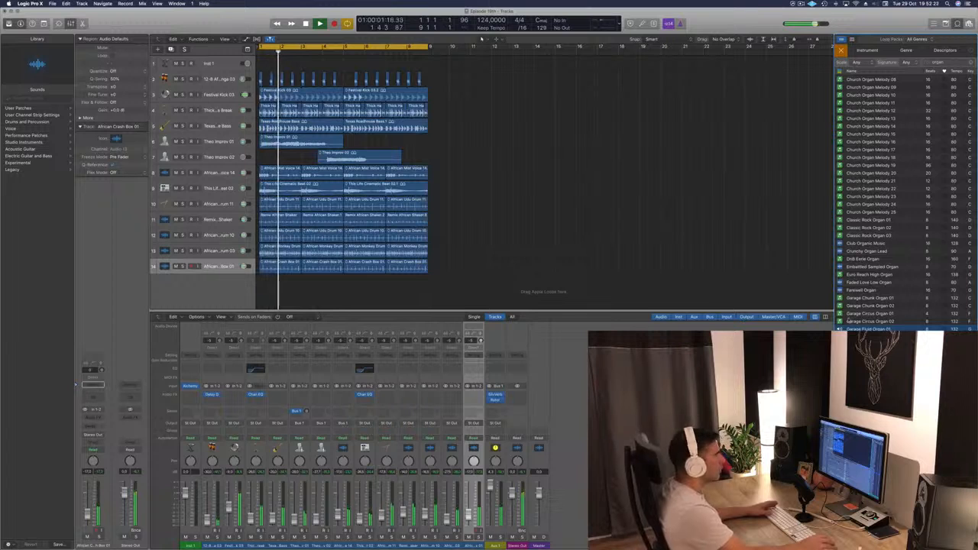
Step: Place the Garage Fluid Organ 01 loop on a new track at bar 1 and transpose all its notes down an octave
left_click_drag(869, 328, 263, 283)
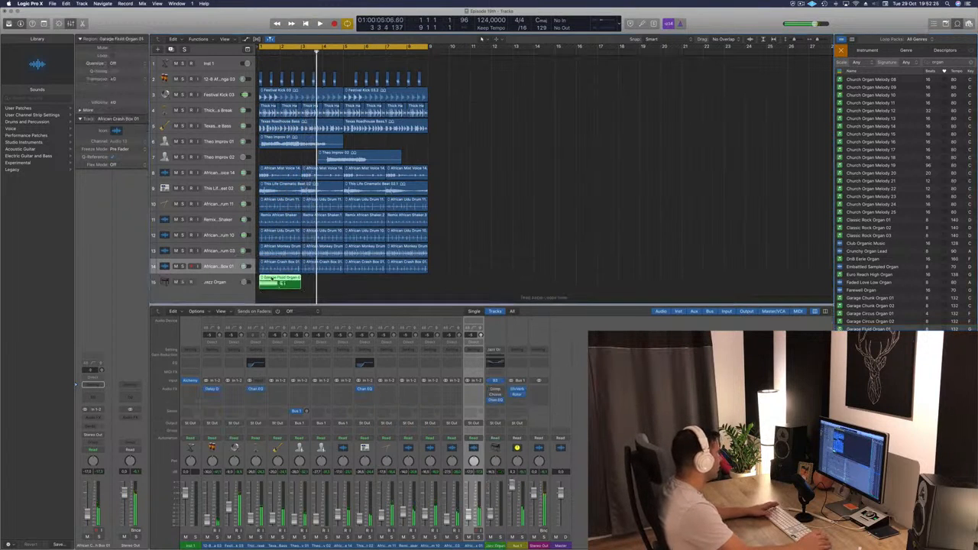
double_click(272, 280)
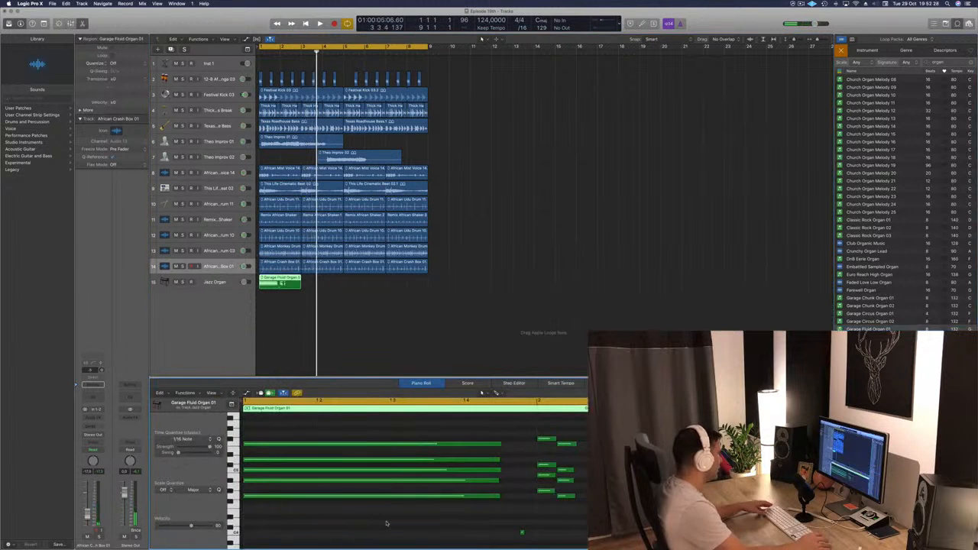
key("super+a")
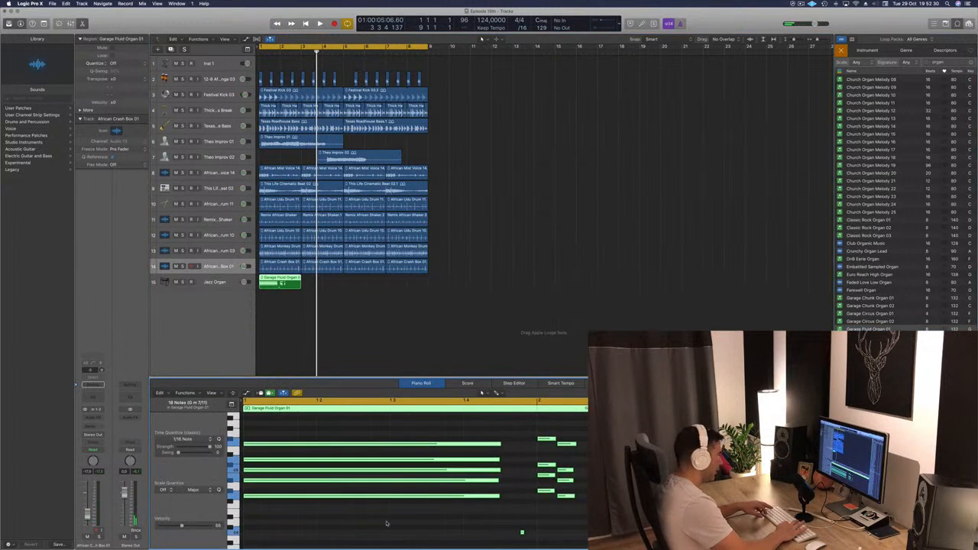
key("shift+alt+Down")
key("space")
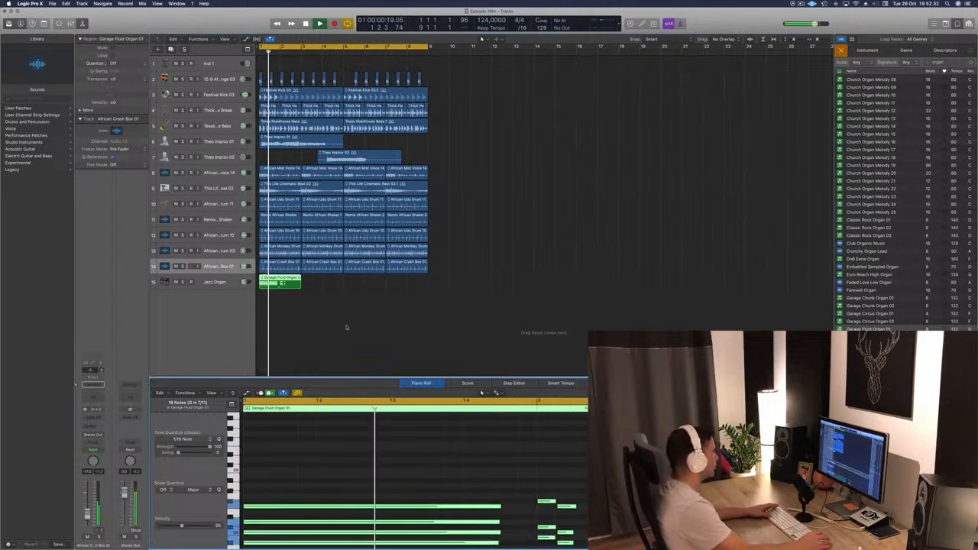
Step: Remove the Garage Fluid Organ 01 region from the Jazz Organ track
left_click(347, 325)
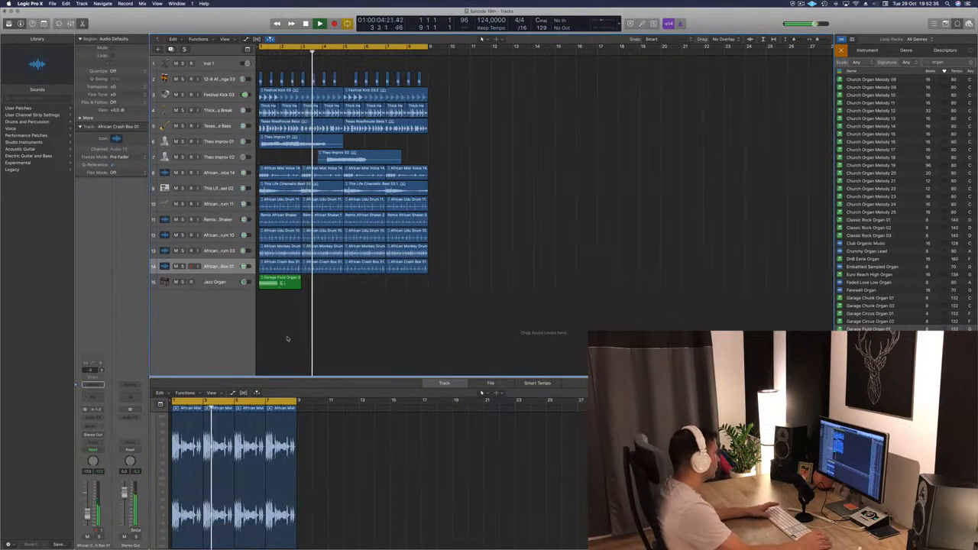
key("Return")
left_click(281, 283)
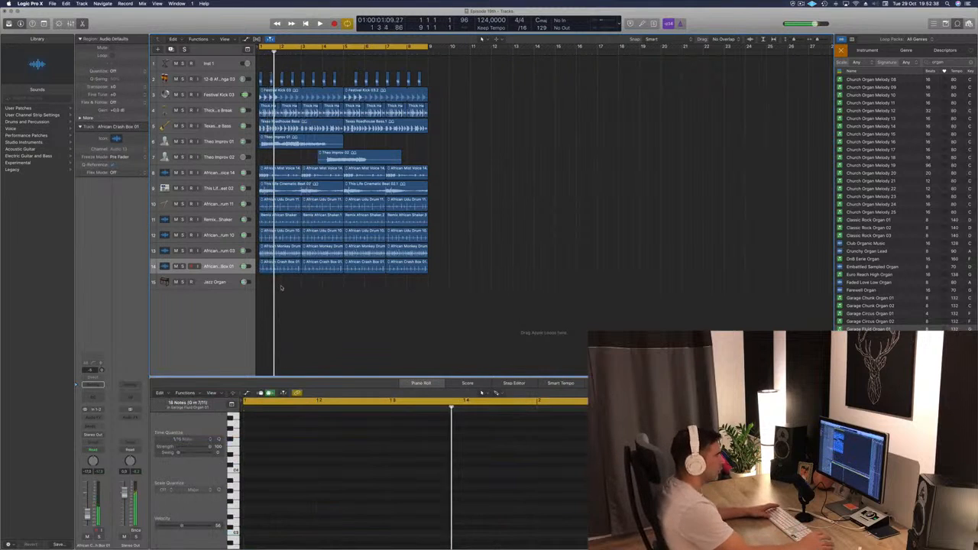
Step: Browse the organ loops past the Garage, Happy Organ, Higher Power and Hip Hop Bounce entries to House Dirty Organ 02
key("Down")
key("Down")
key("Down")
key("Down")
key("Down")
key("Down")
key("Down")
key("Down")
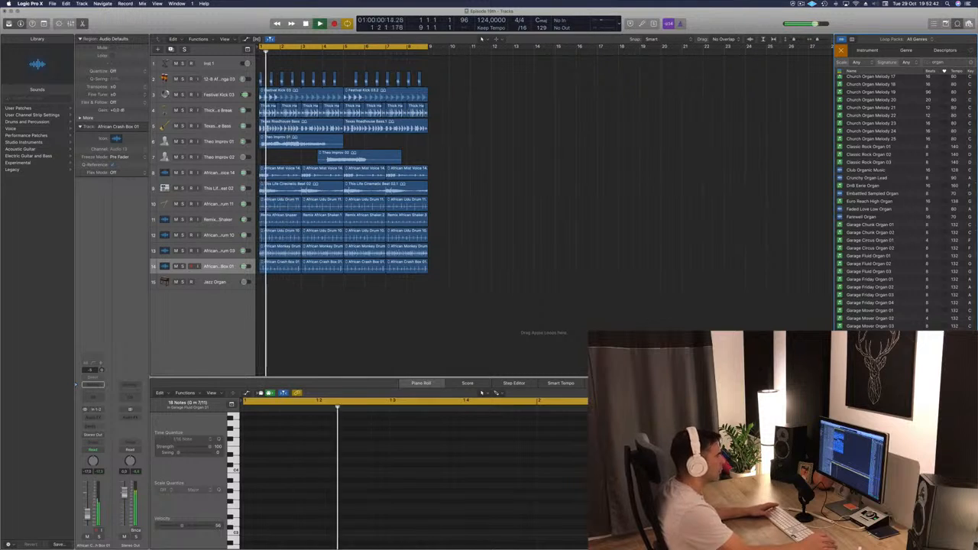
key("Down")
key("Down")
key("Down")
key("Down")
key("Down")
key("Down")
key("Down")
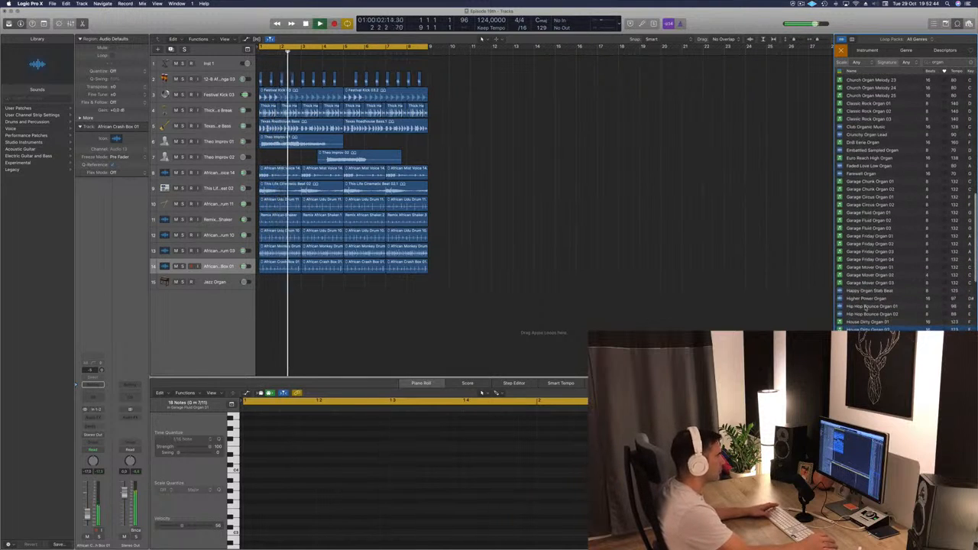
Step: Audition House Dirty Organ 01 and further House organ loops with the arrangement playing, restarting from bar 1
left_click(867, 323)
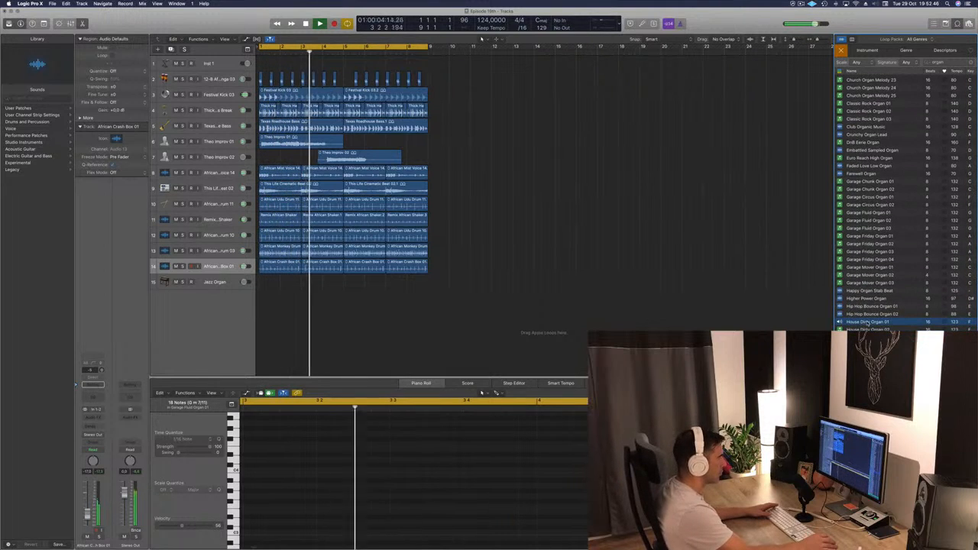
scroll(868, 327, "down", 1)
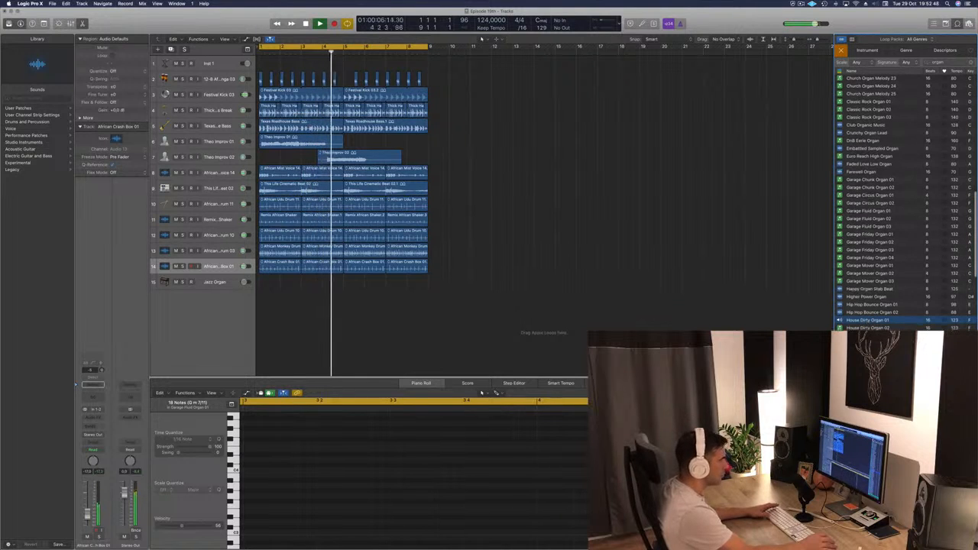
left_click(868, 324)
key("Return")
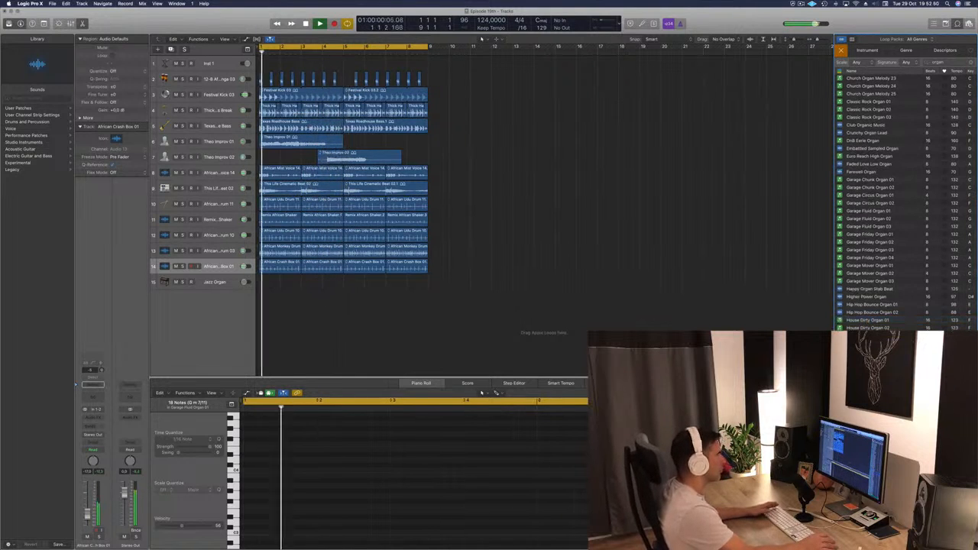
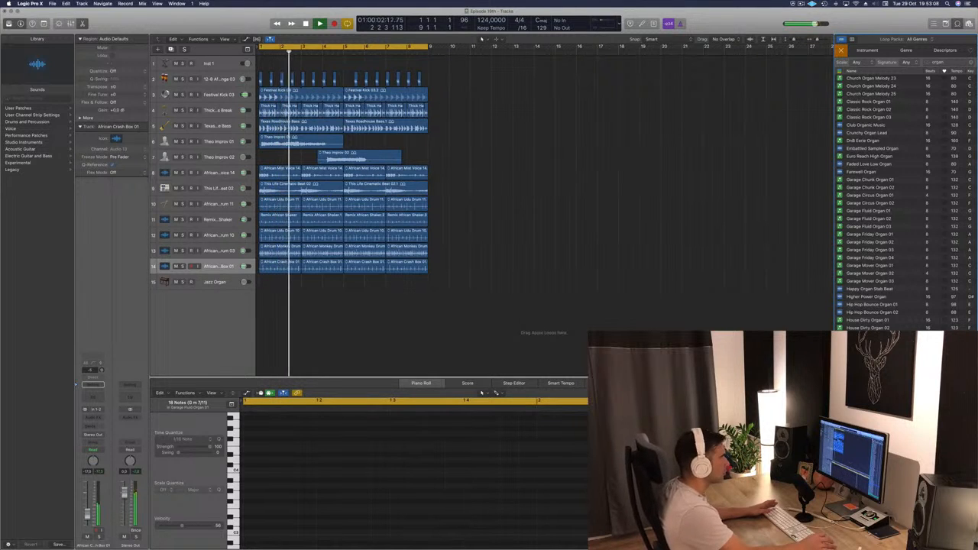
Step: Place the House Searing Organ 05 loop at bar 1 on the empty organ track and play it with the arrangement
left_click_drag(868, 362, 259, 291)
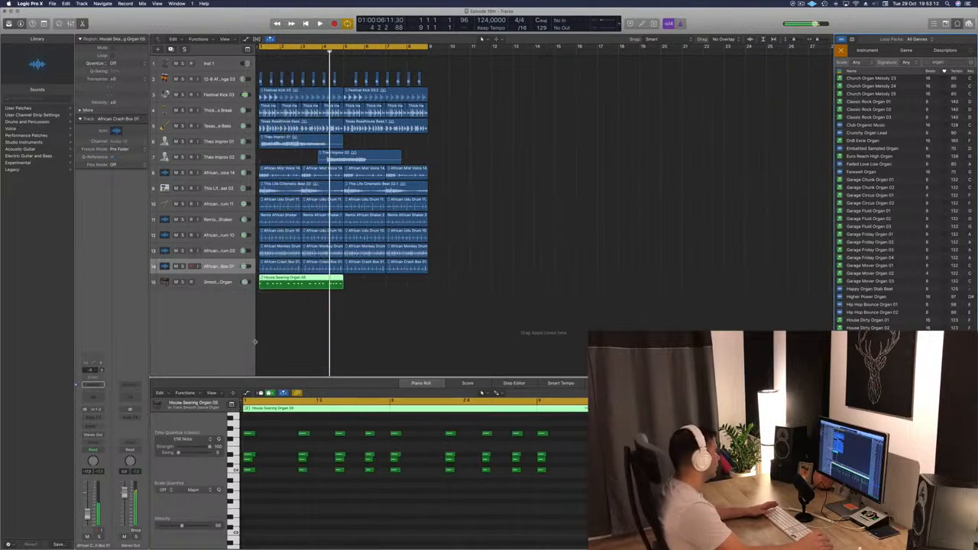
left_click(215, 281)
key("space")
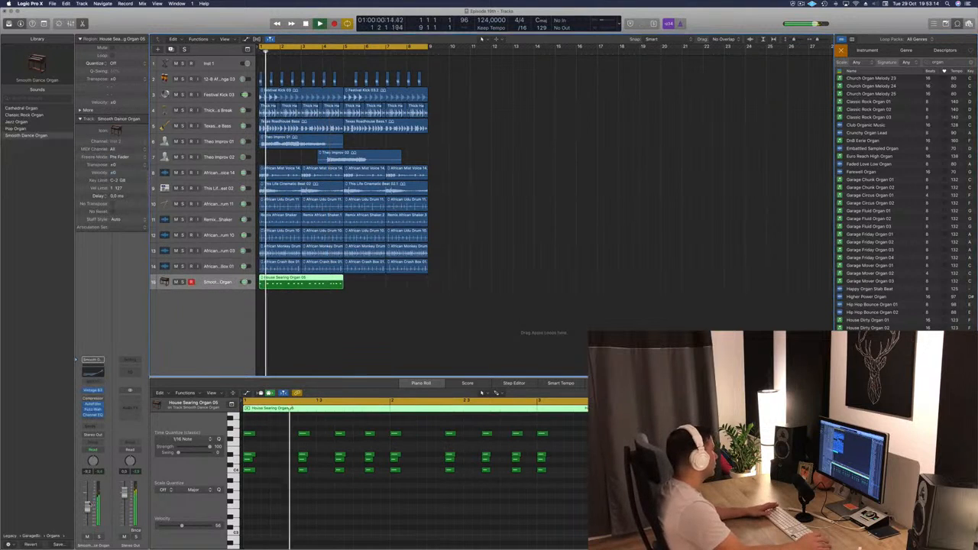
Step: Transpose all notes of the House Searing Organ 05 region down an octave and play the result
left_click(352, 502)
key("space")
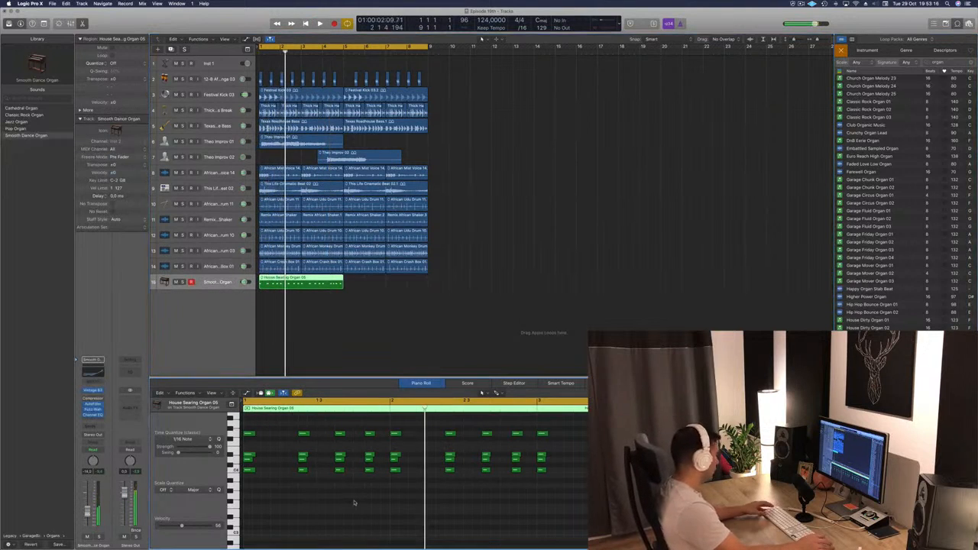
key("super+a")
key("alt+shift+Down")
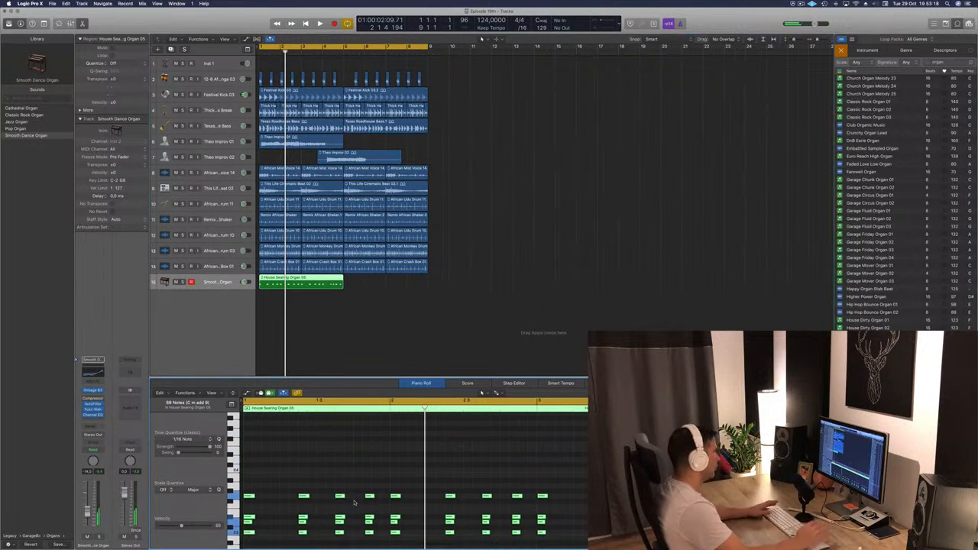
key("space")
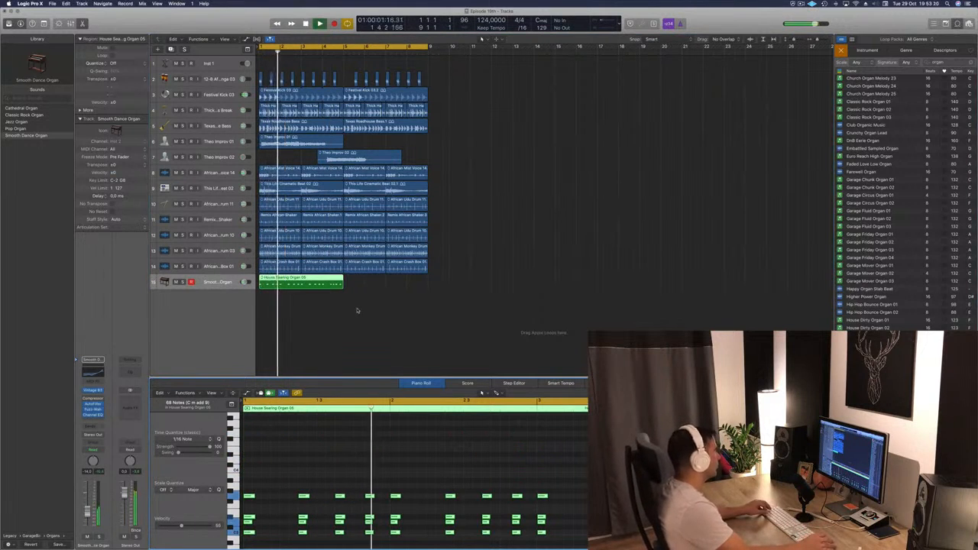
Step: Shift the selected organ notes by octaves during playback to compare registers, ending two octaves above the lowest one tried
key("alt+shift+Up")
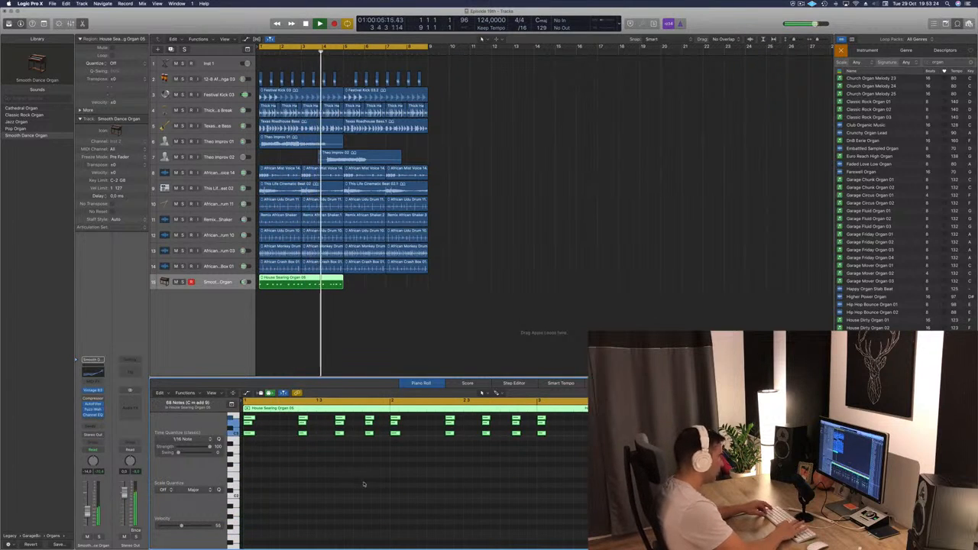
key("alt+shift+Down")
key("Return")
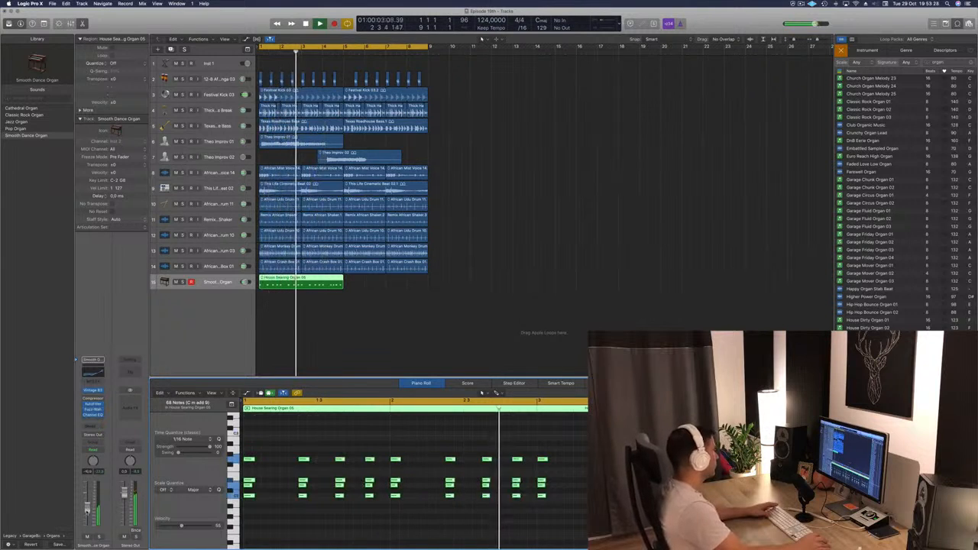
key("alt+shift+Up")
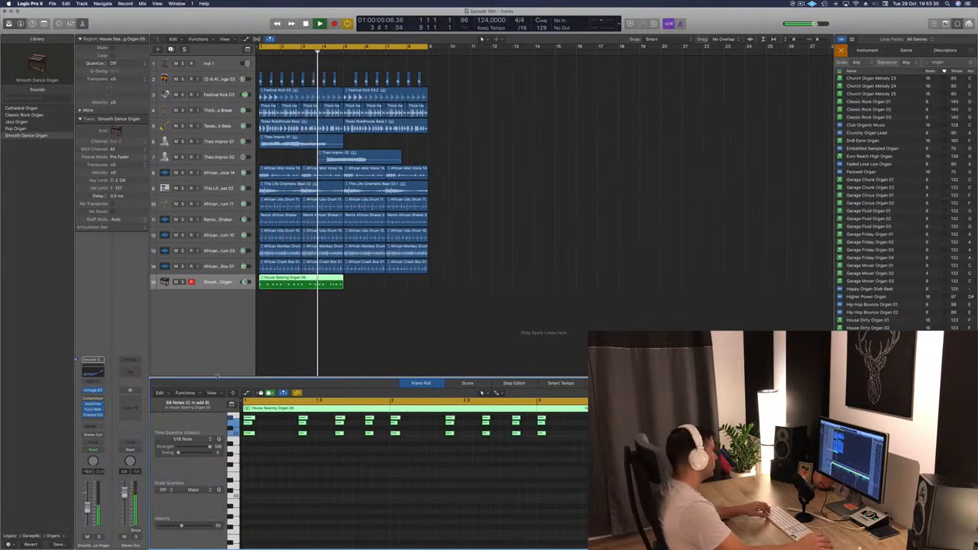
key("alt+shift+Up")
key("Return")
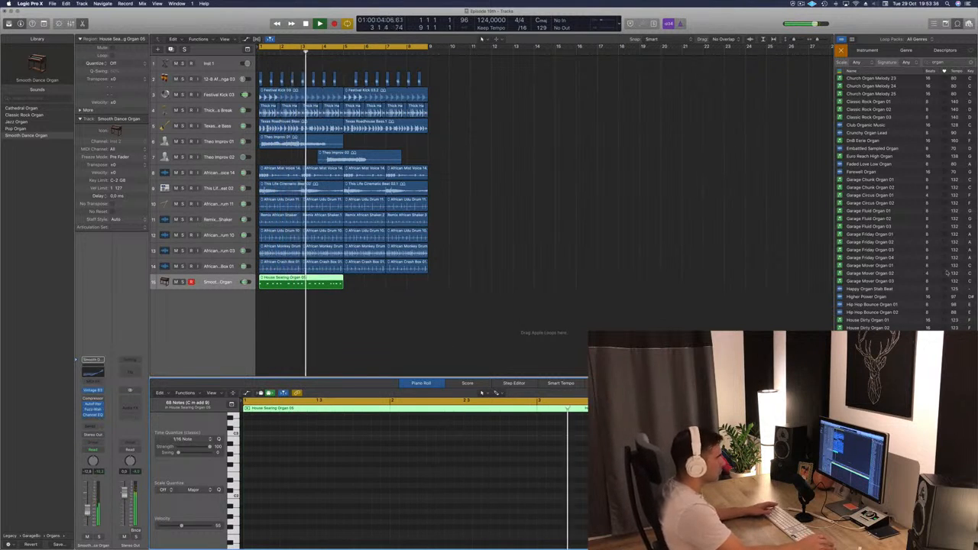
Step: Browse the organ loops beyond the House Searing entries toward the Island Reggae Organ loops
scroll(898, 316, "down", 4)
scroll(901, 313, "down", 7)
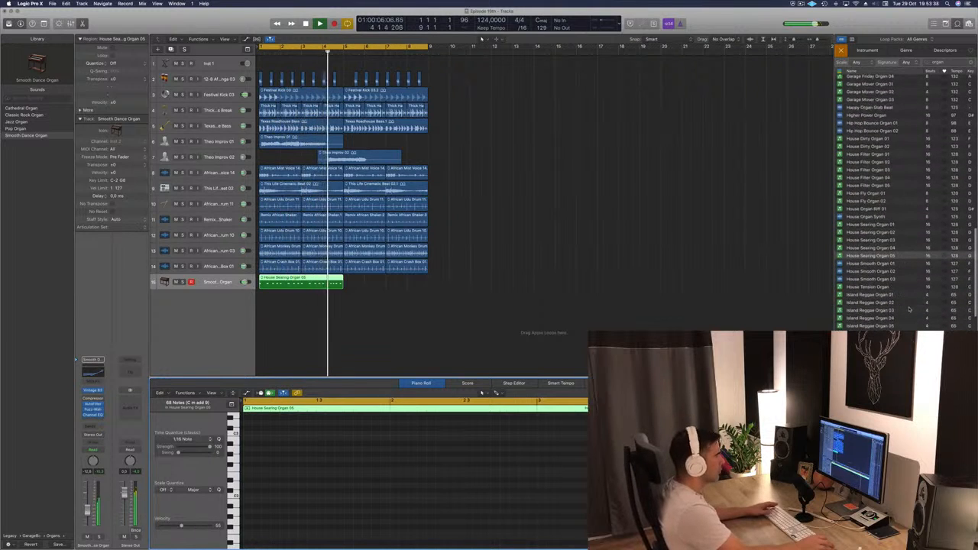
Step: Audition the organ loops Island Reggae Organ 01, 02 and 03 and Kingdom Church Organ 01 against the playing arrangement
scroll(909, 309, "down", 1)
left_click(871, 284)
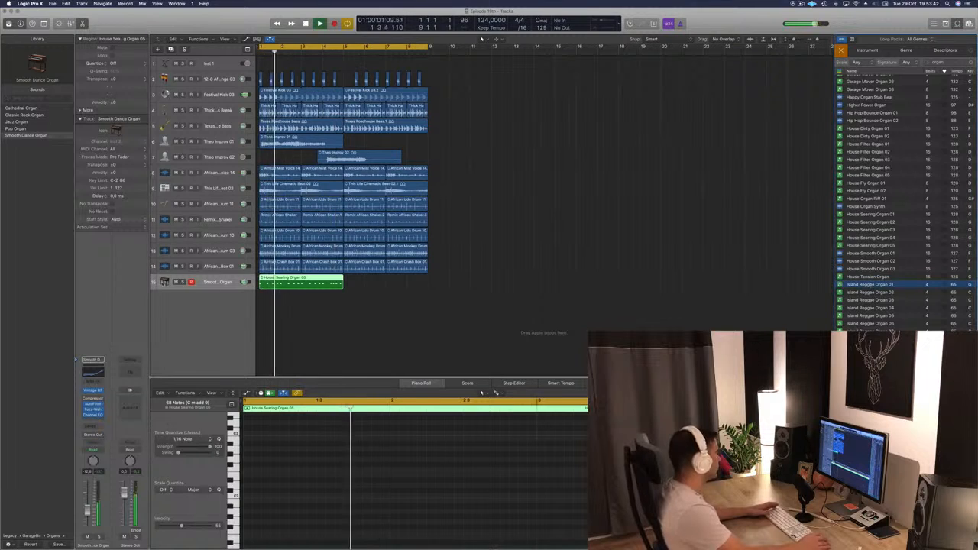
left_click(867, 292)
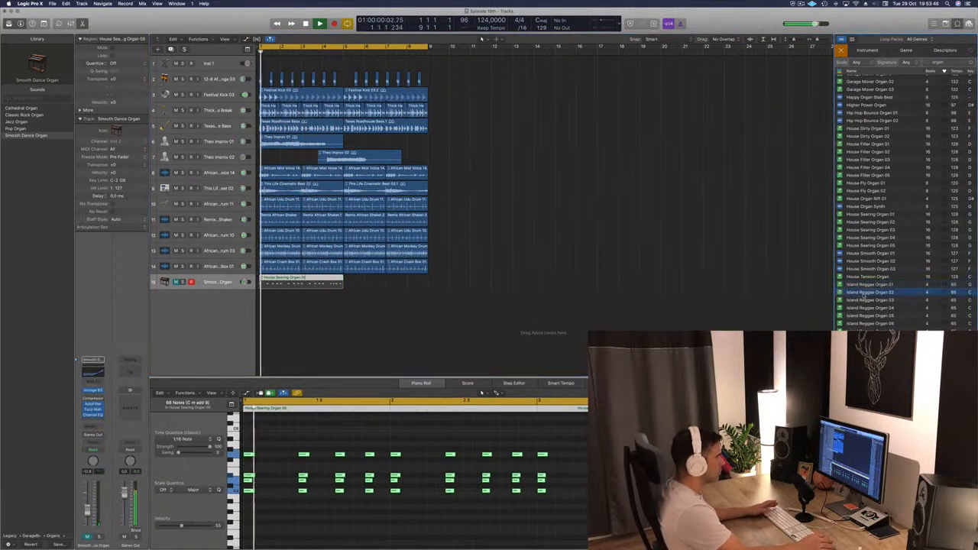
left_click(867, 300)
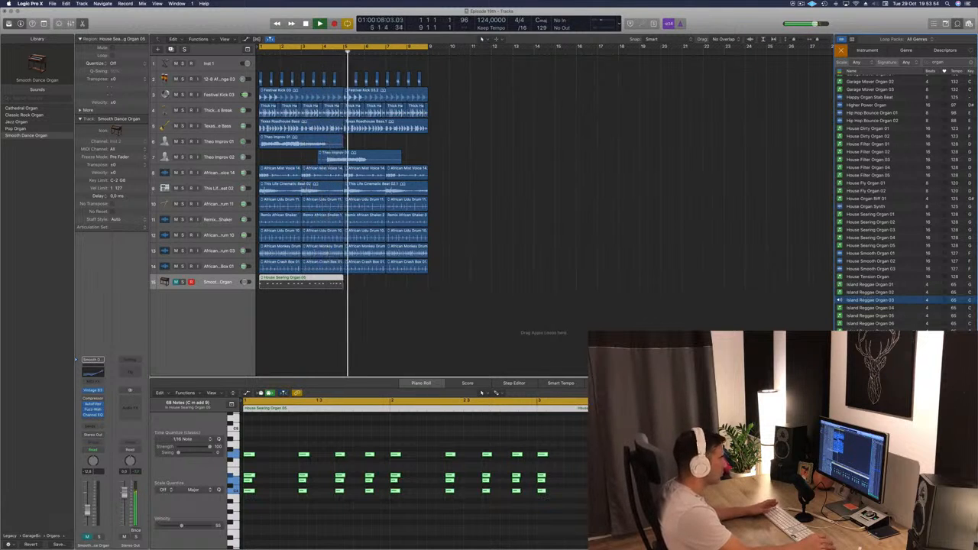
scroll(912, 323, "down", 10)
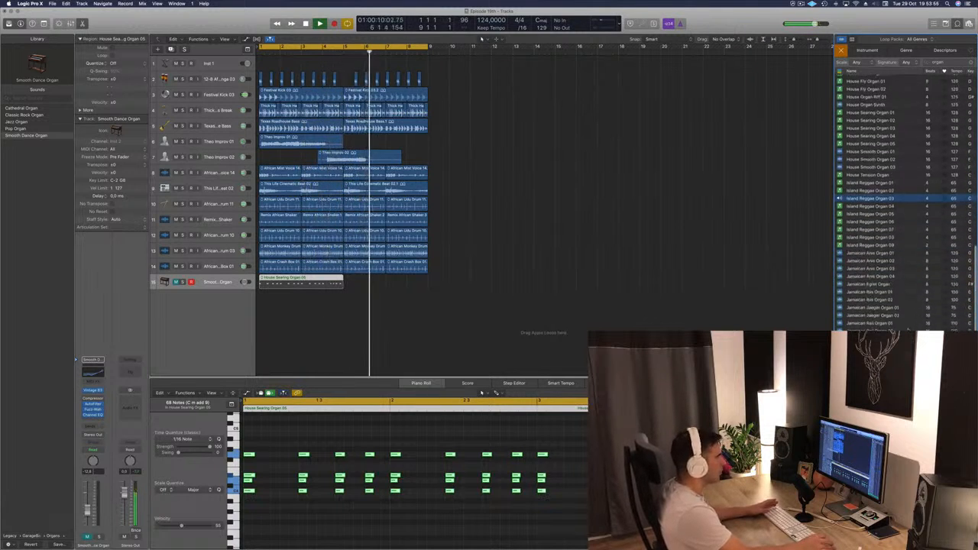
left_click(866, 322)
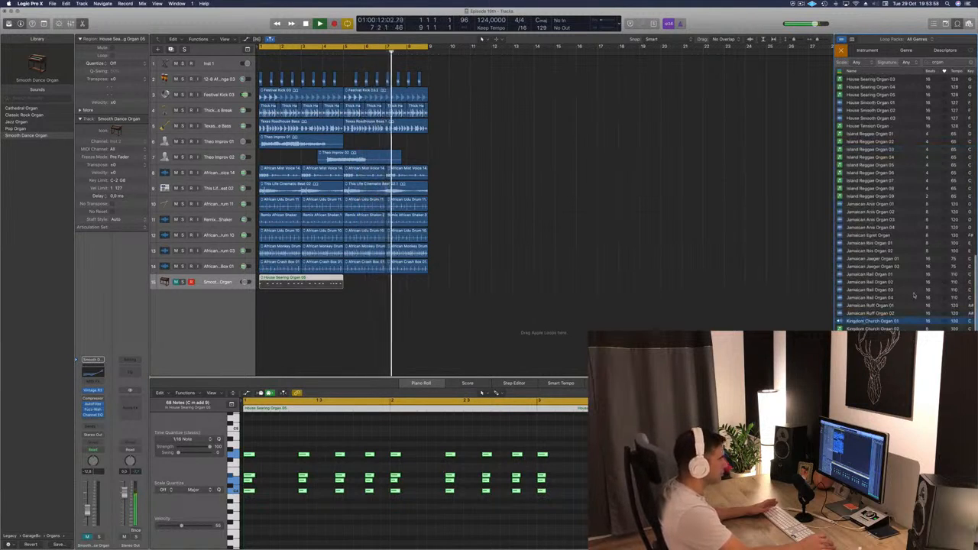
scroll(914, 295, "down", 5)
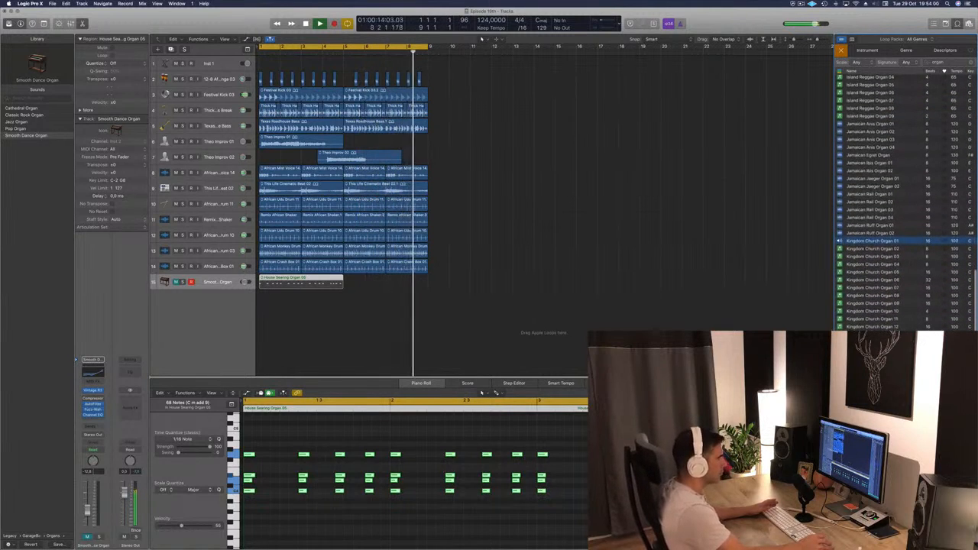
scroll(909, 252, "down", 3)
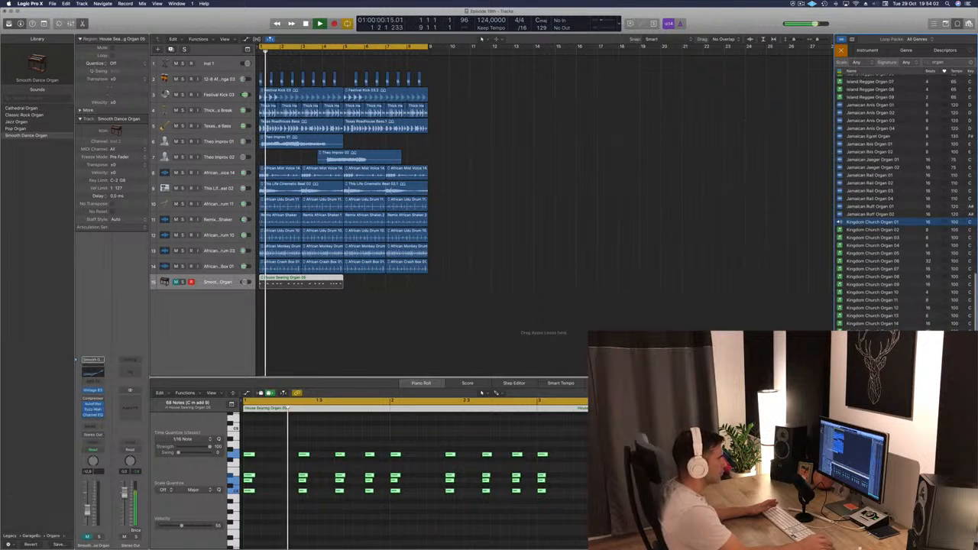
scroll(886, 317, "down", 20)
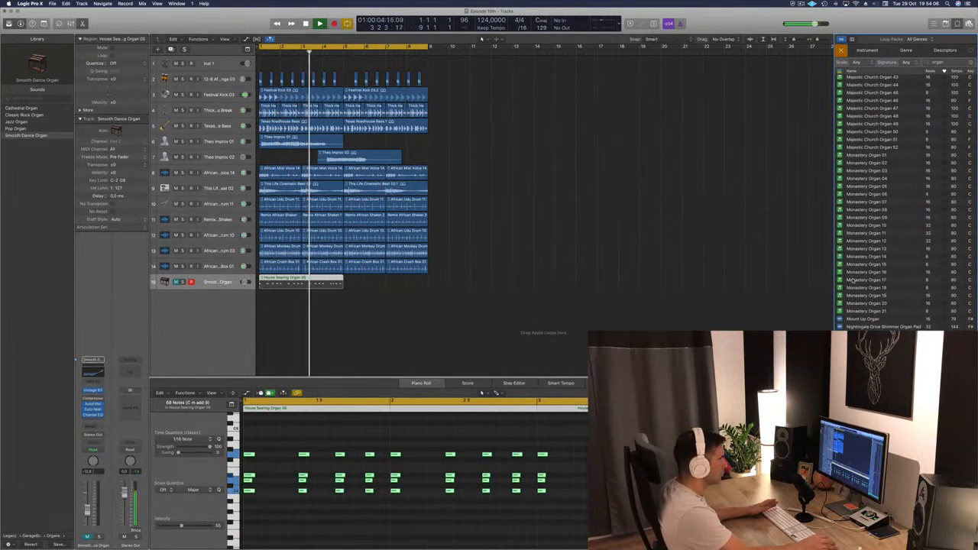
Step: Try the Organically House Beat 02 loop on a new track at bar 1, listen to it soloed, and remove the region
scroll(879, 288, "down", 1)
left_click(866, 312)
scroll(865, 312, "down", 3)
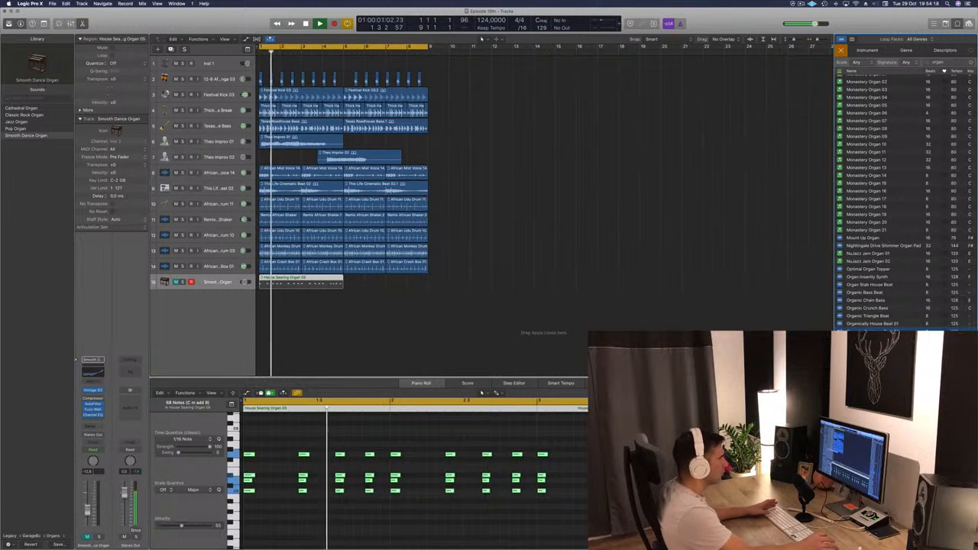
left_click_drag(871, 332, 258, 336)
key("space")
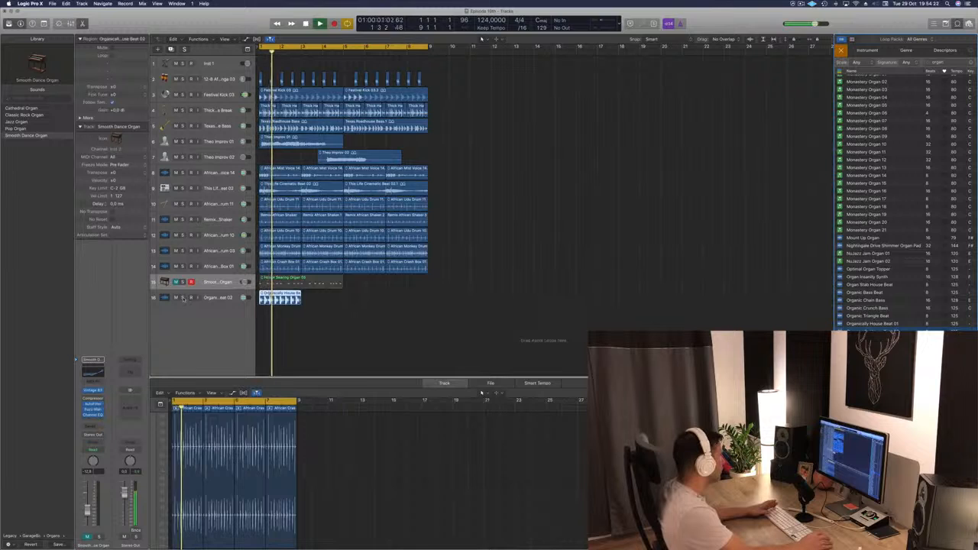
left_click(190, 297)
left_click(218, 297)
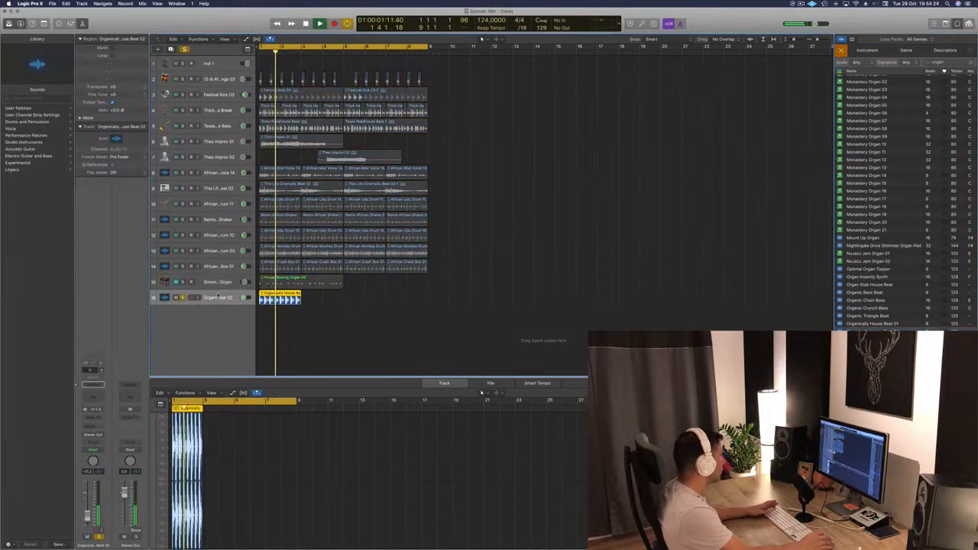
left_click(181, 298)
key("space")
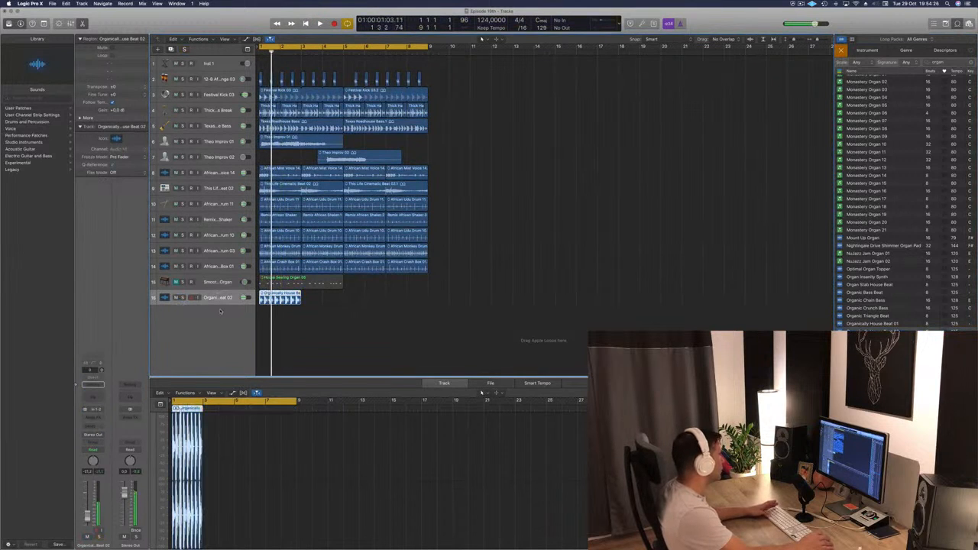
key("Delete")
Step: Audition the Remix Cherry Organ loop during playback and place it at bar 1 on the empty track 16
key("space")
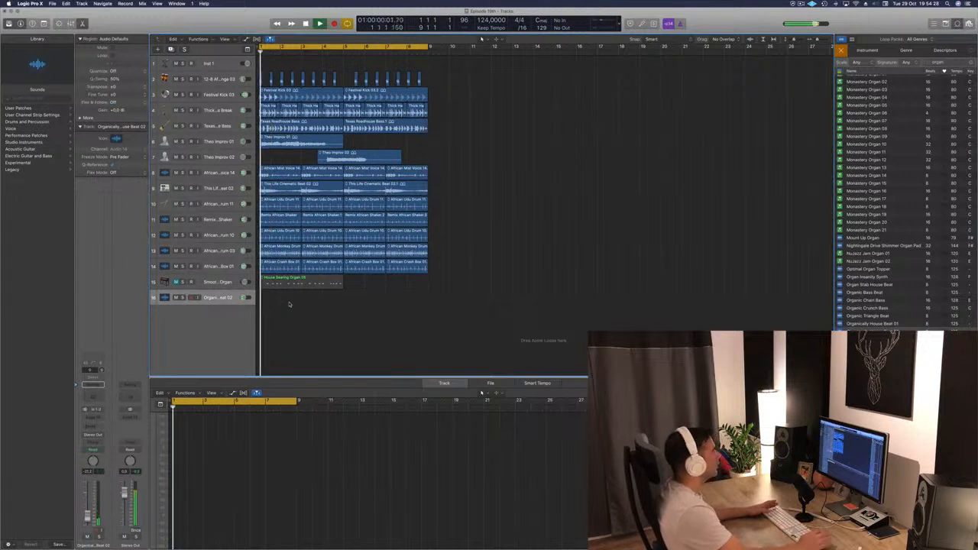
scroll(906, 203, "down", 4)
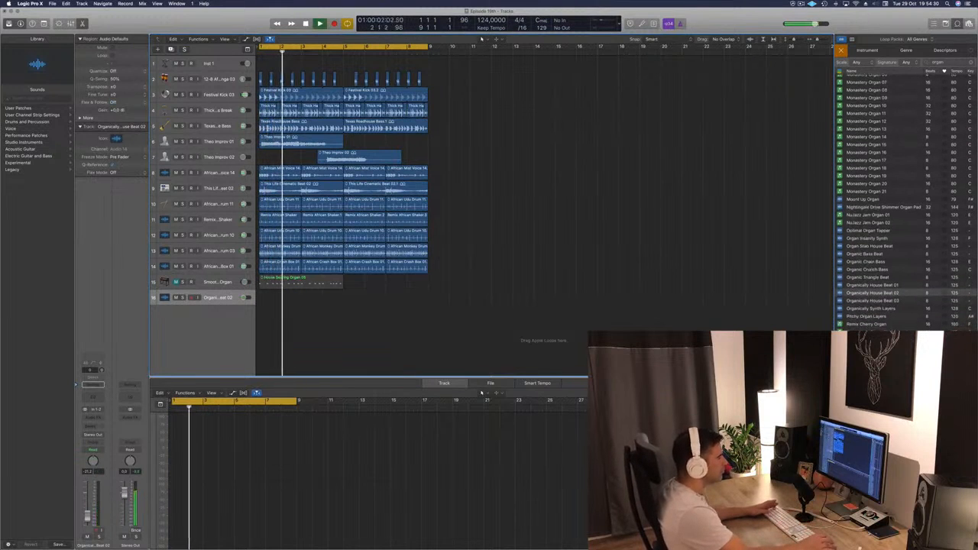
left_click(871, 325)
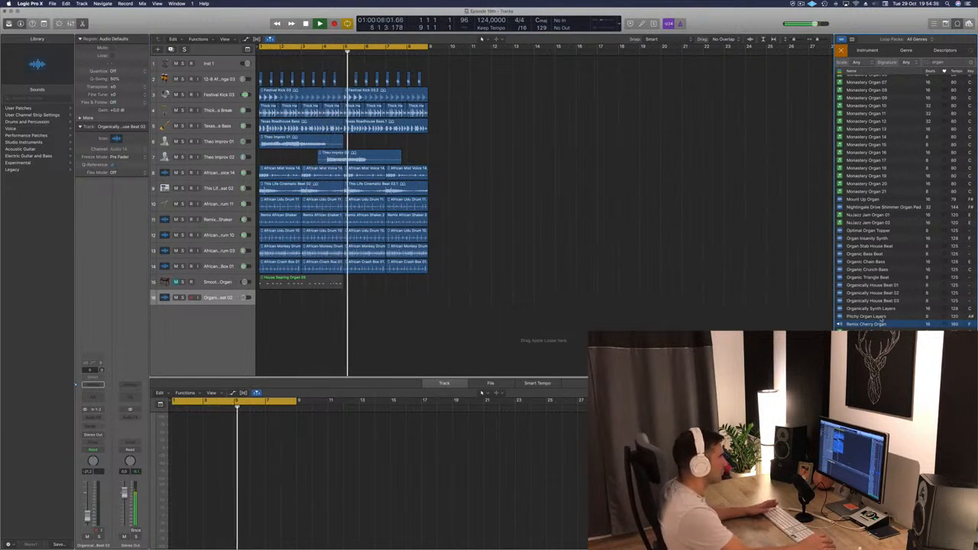
left_click_drag(866, 324, 264, 296)
key("space")
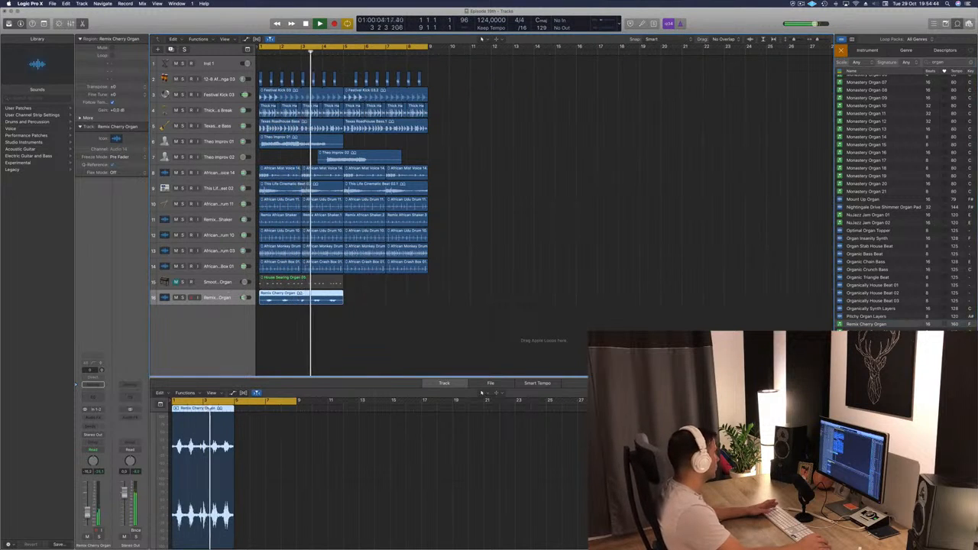
Step: Delete the House Searing Organ 05 region from track 15 and copy the Remix Cherry Organ region to bar 5
left_click(324, 284)
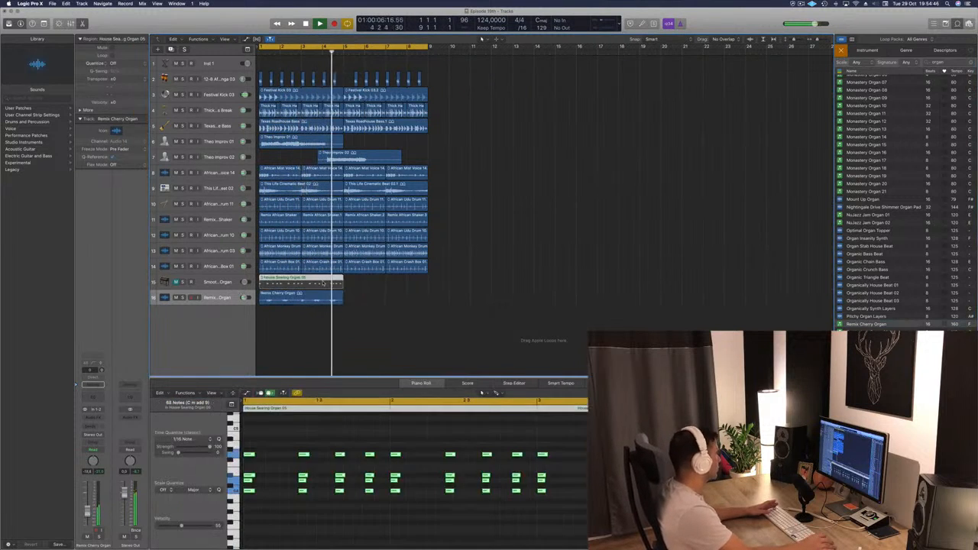
left_click(222, 282)
key("Delete")
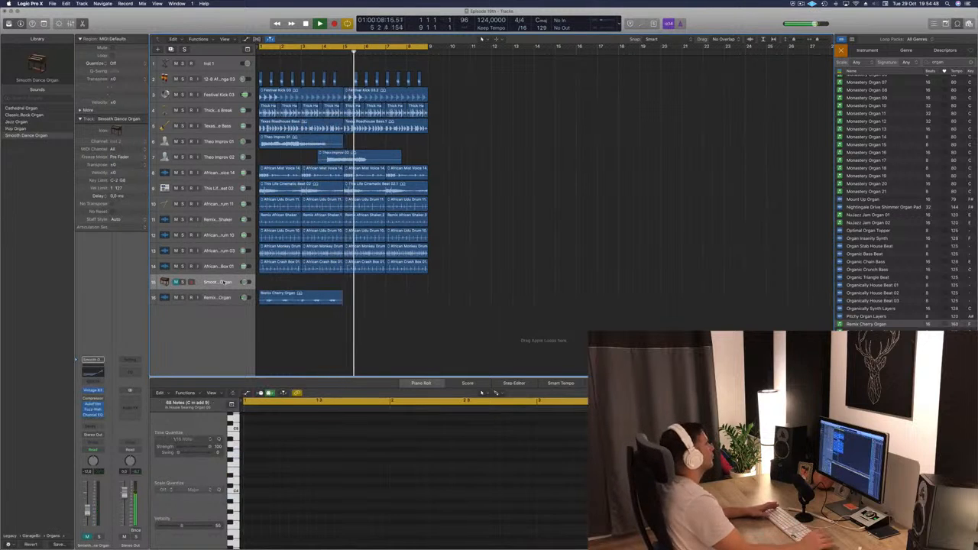
left_click(330, 297)
left_click_drag(298, 298, 379, 306)
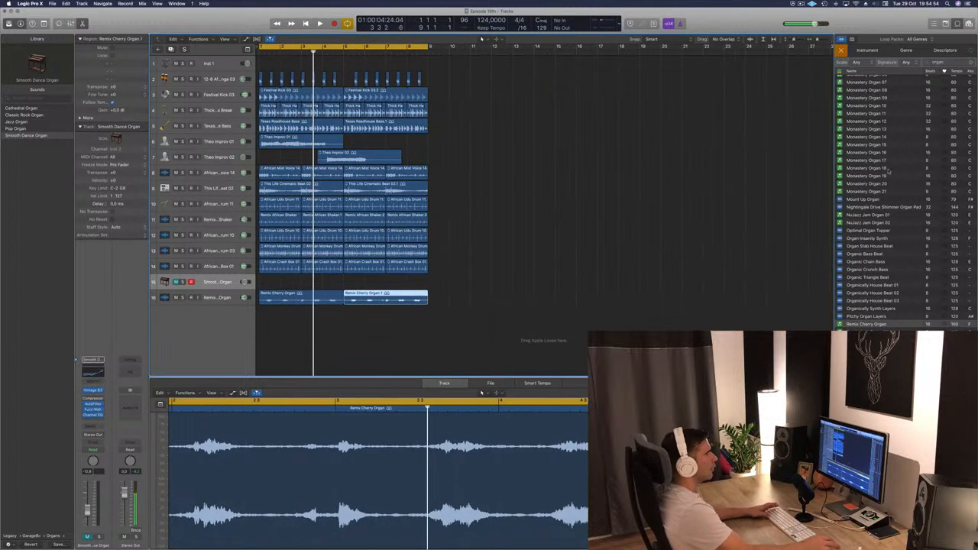
Step: Search the loop library for "hi hat" and place Frisky Hi Hats 01 on a new track at bar 1
scroll(888, 172, "up", 15)
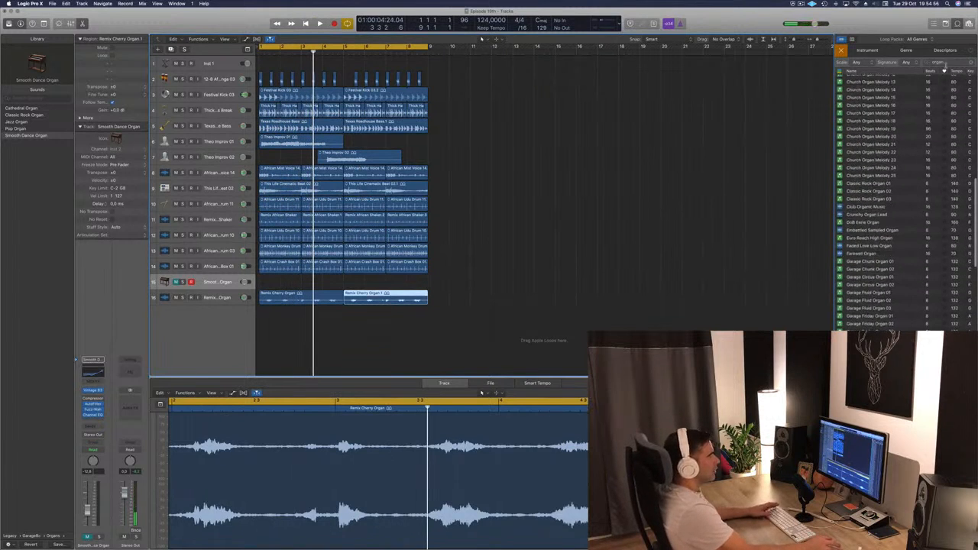
type("h")
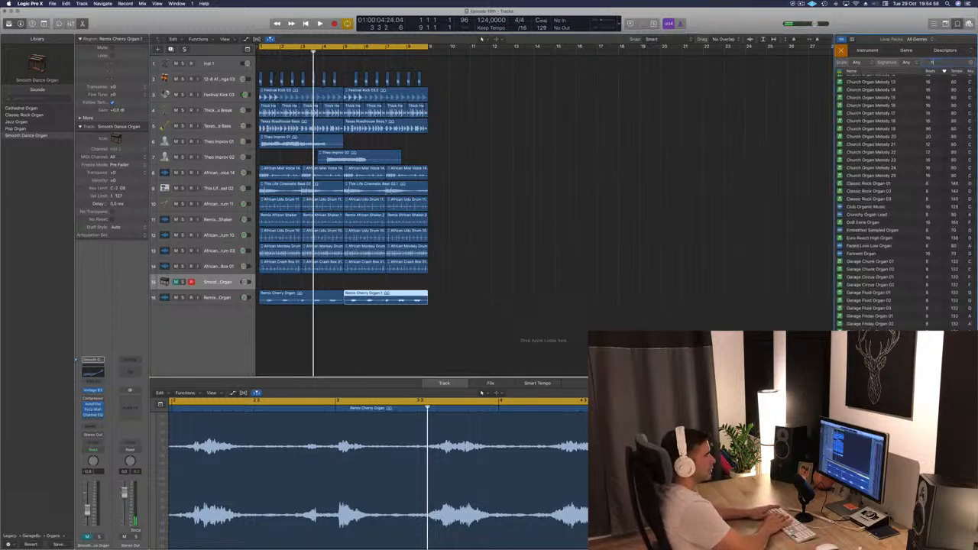
type("i")
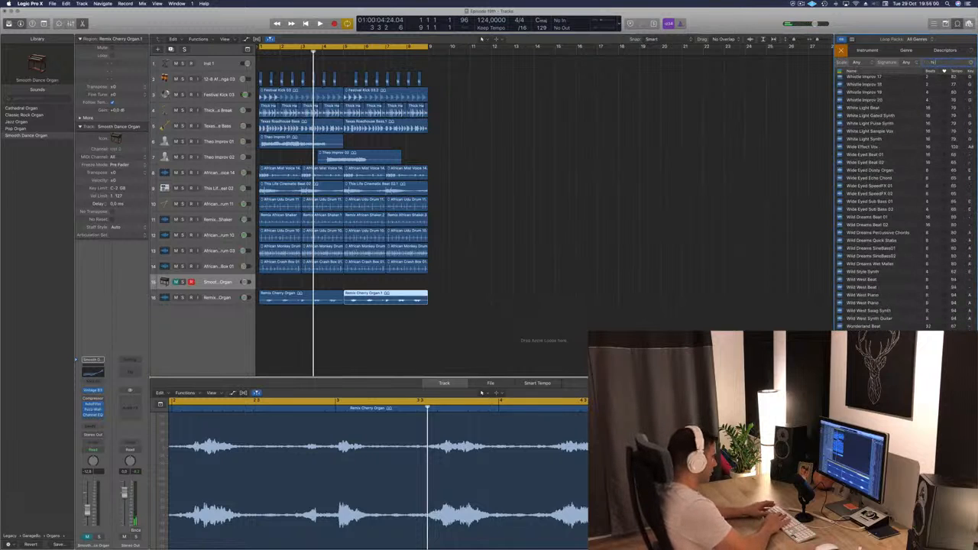
type(" hat")
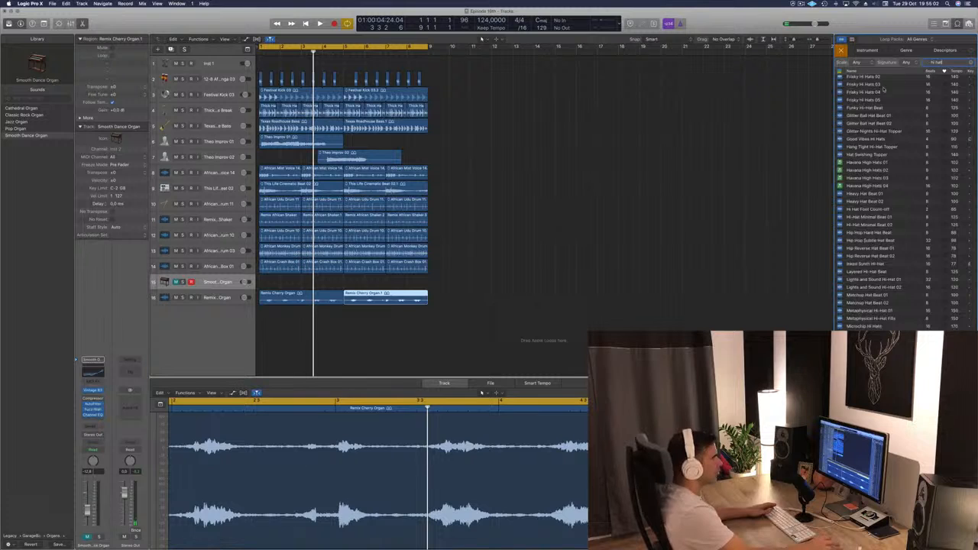
scroll(879, 107, "up", 3)
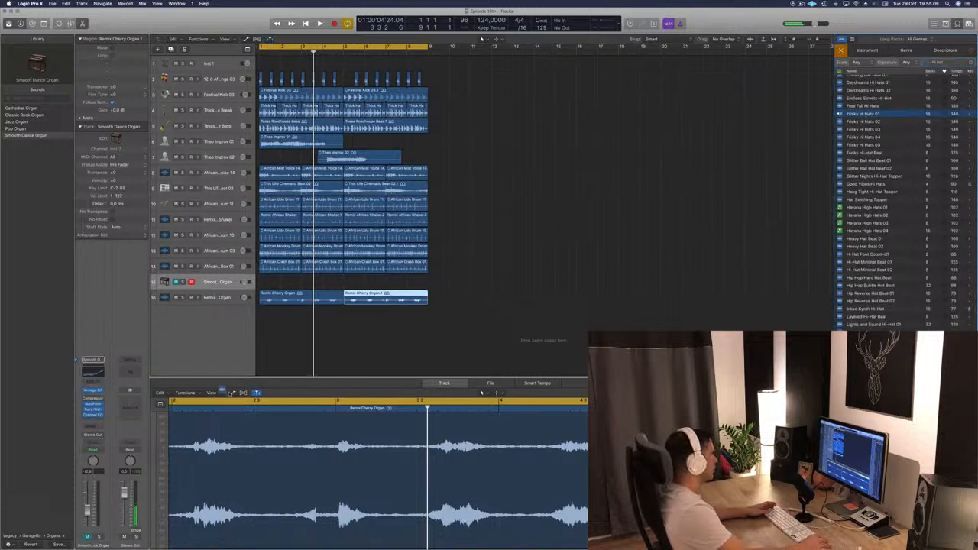
left_click_drag(231, 393, 259, 322)
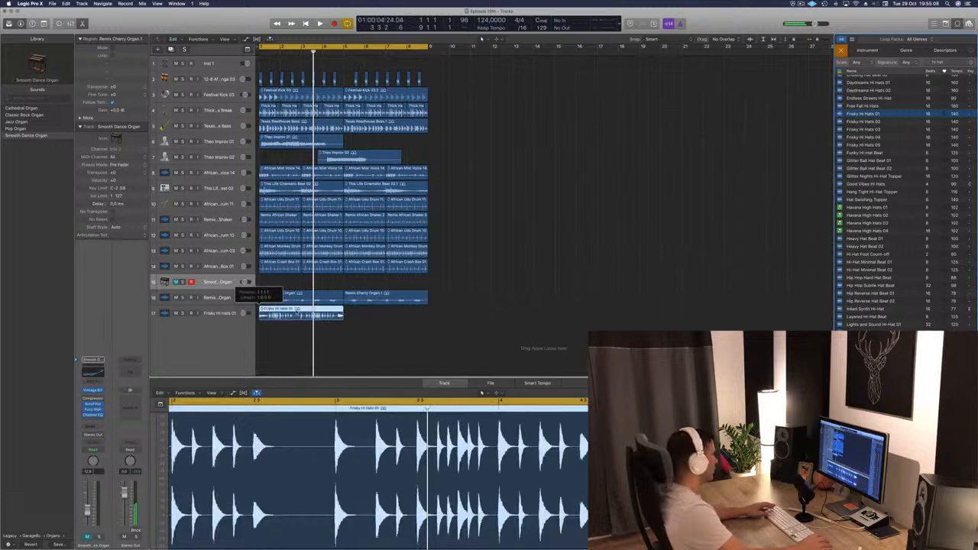
Step: Split the Frisky Hi Hats 01 region at bar 2
scroll(248, 452, "up", 3)
scroll(251, 451, "left", 10)
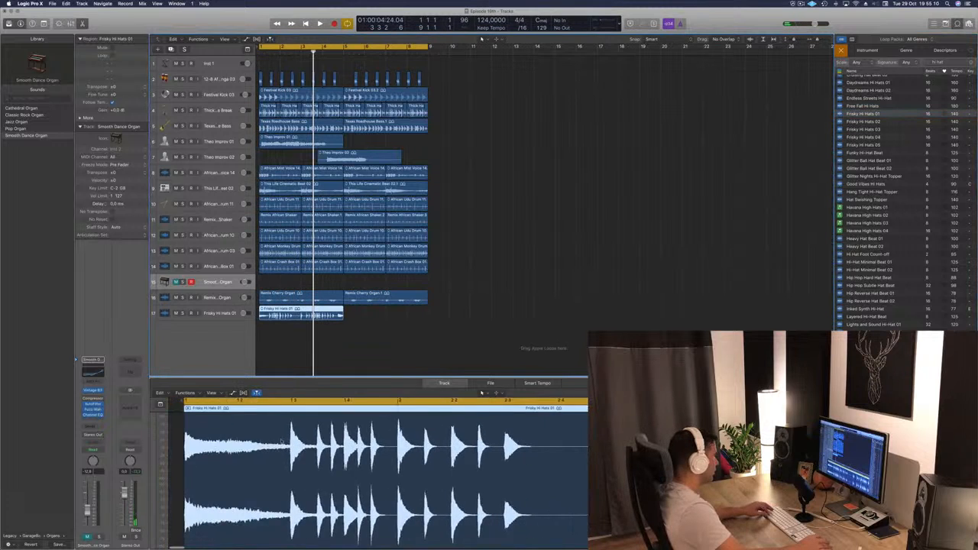
scroll(379, 439, "down", 1)
left_click(386, 444)
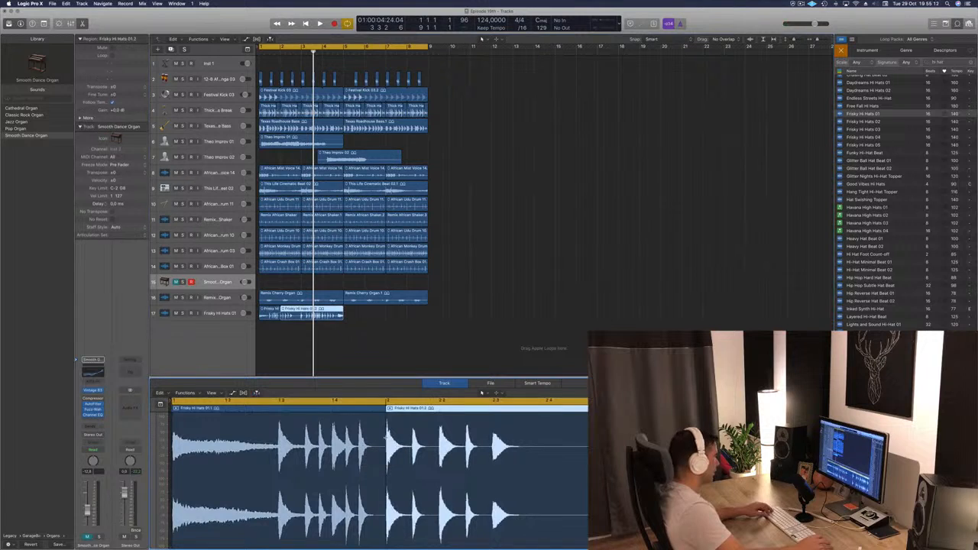
key("x")
left_click(393, 294)
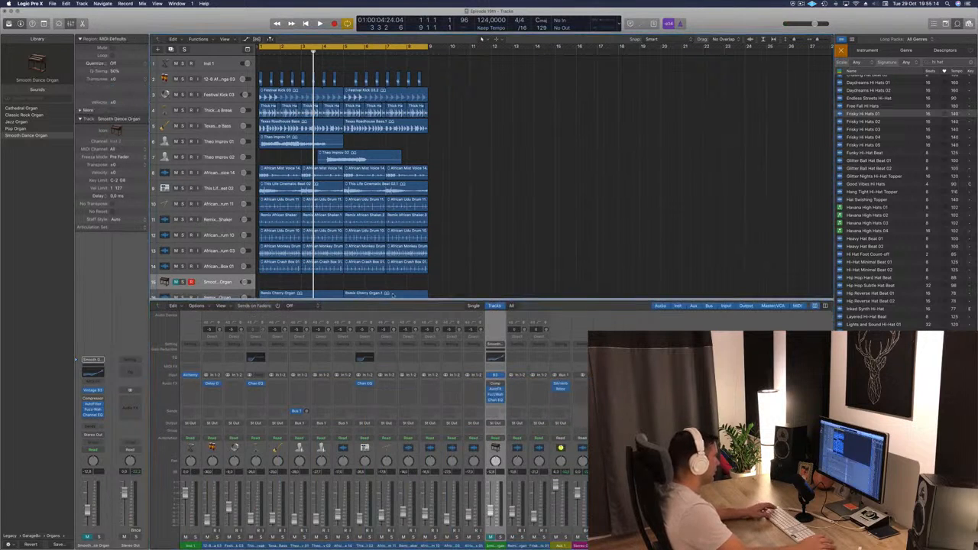
key("x")
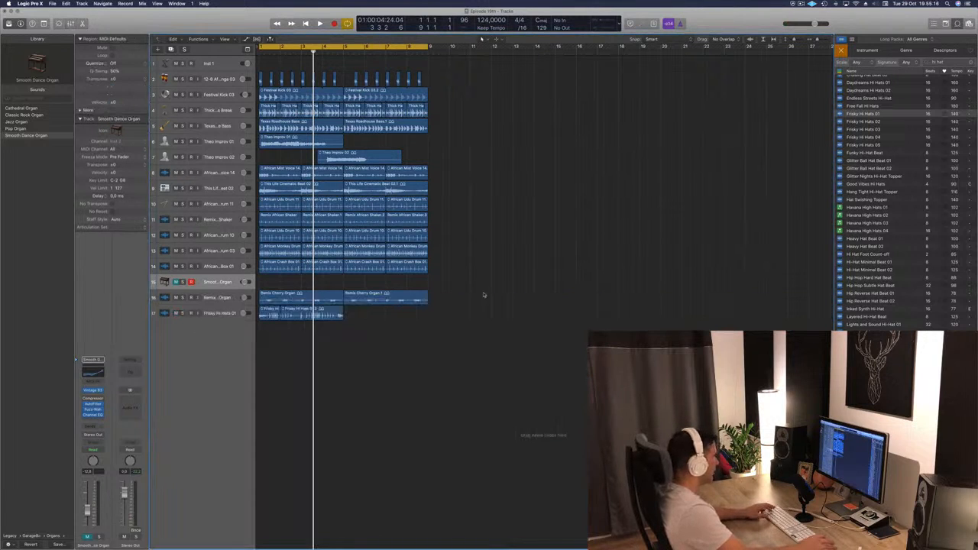
Step: Delete the hi-hat piece before bar 2 and cut the remaining region down to its first single hit
left_click(281, 315)
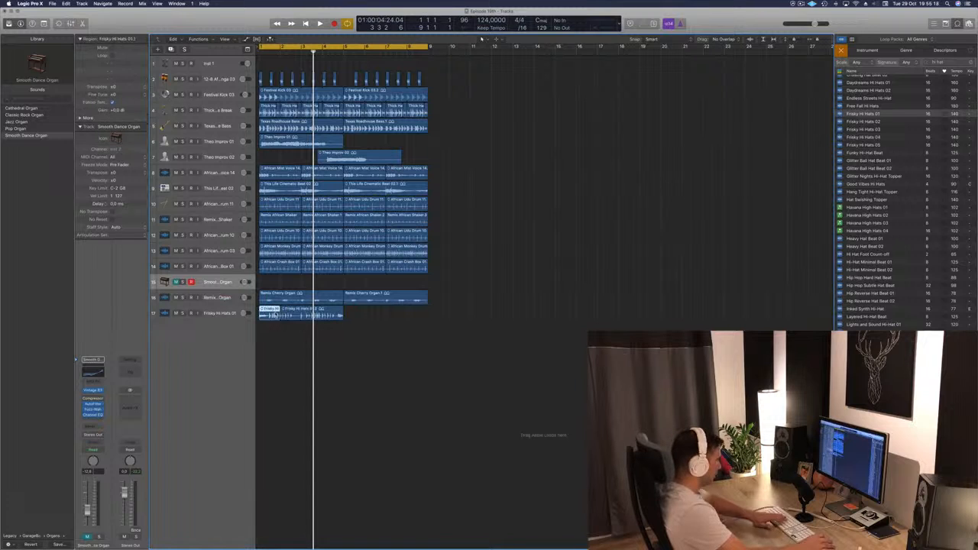
left_click_drag(259, 316, 281, 317)
key("e")
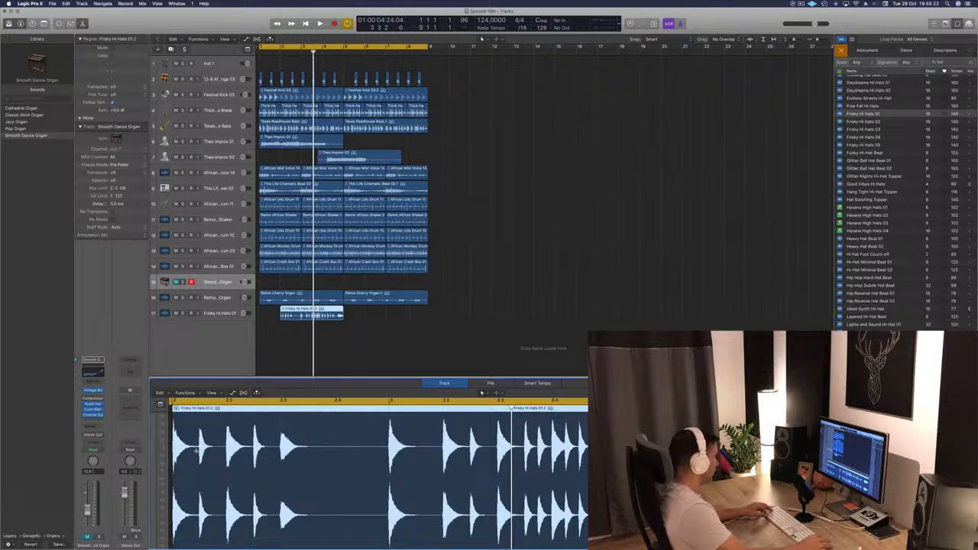
left_click_drag(504, 458, 246, 418)
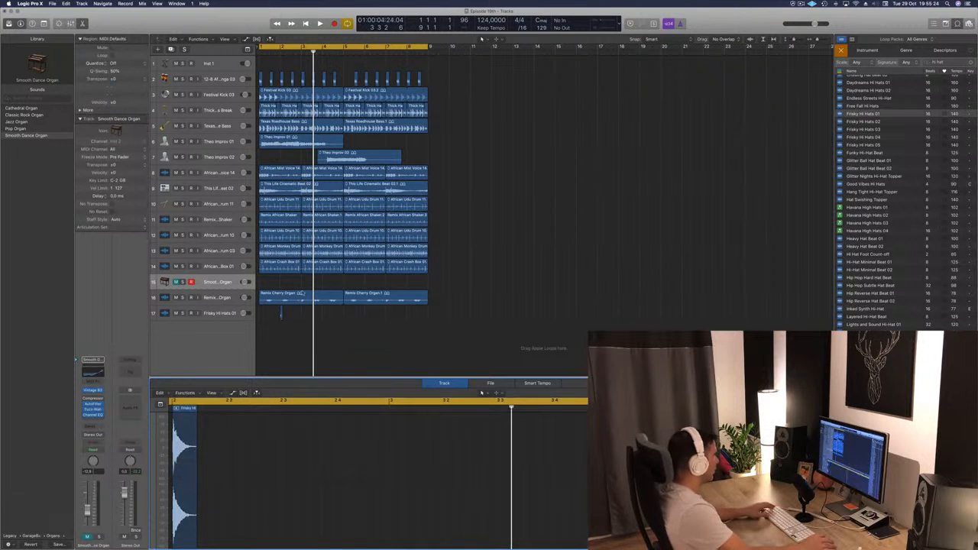
Step: Move the single hi-hat hit to beat 2 of bar 1, play the arrangement from the start, and select the hi-hat track
left_click(280, 316)
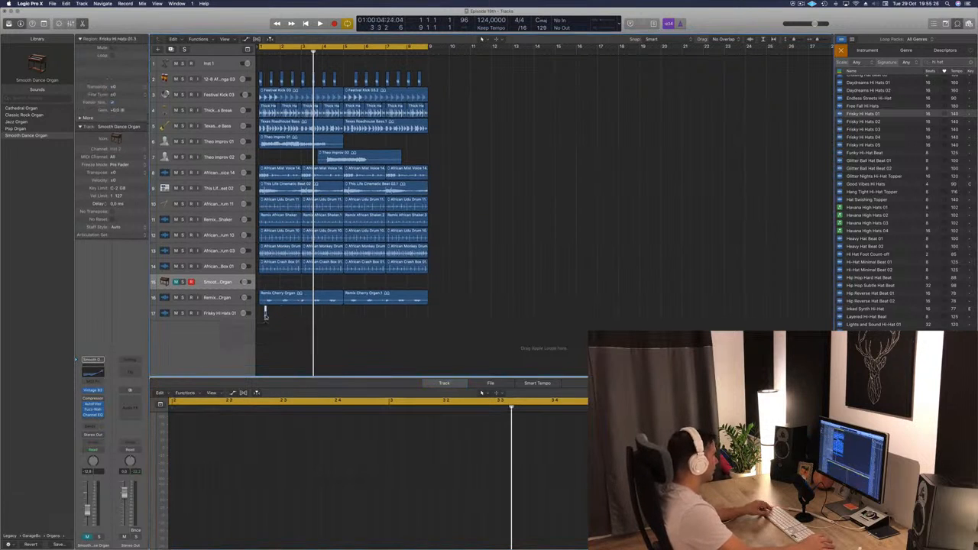
key("super+Right")
key("super+Right")
key("Return")
key("space")
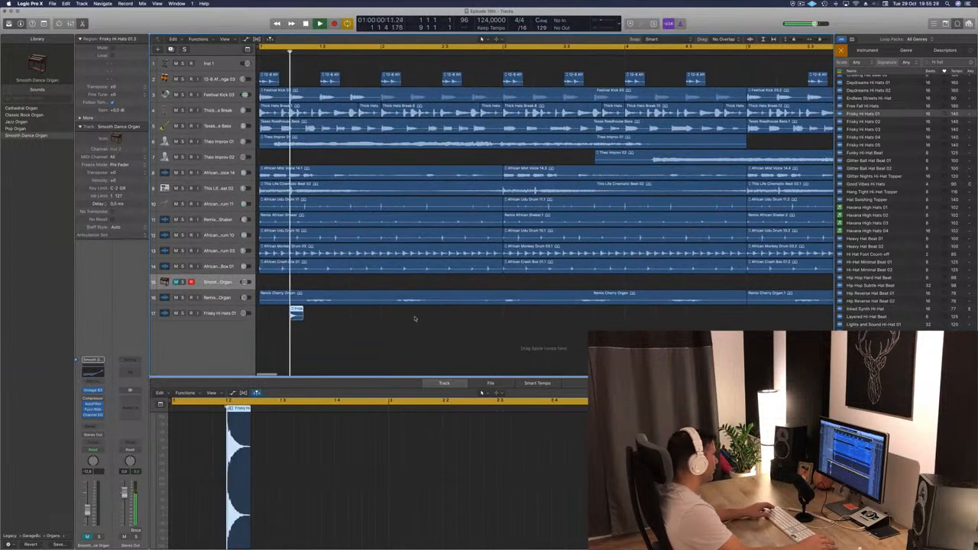
left_click(222, 316)
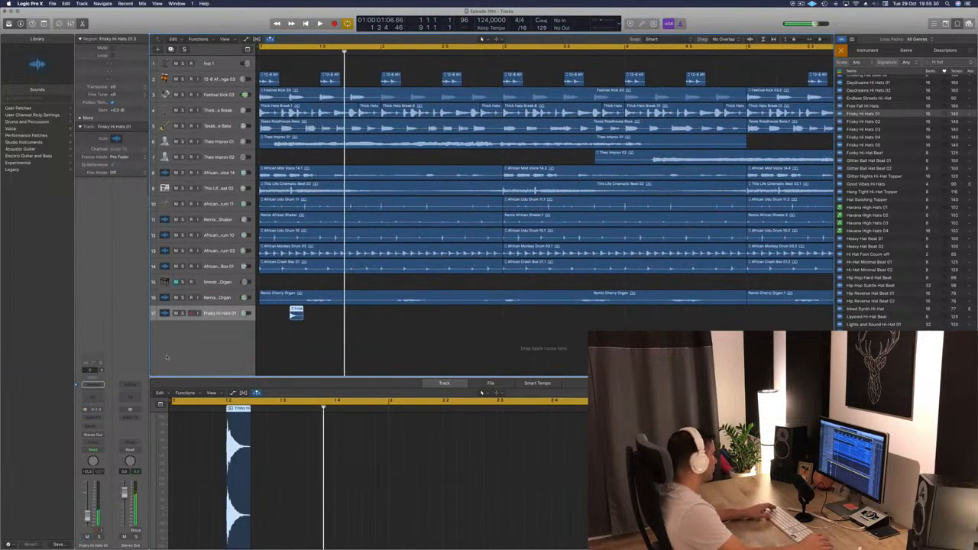
Step: Play the arrangement from the start and copy the single hi-hat hit one beat further into bar 1
key("Return")
key("Return")
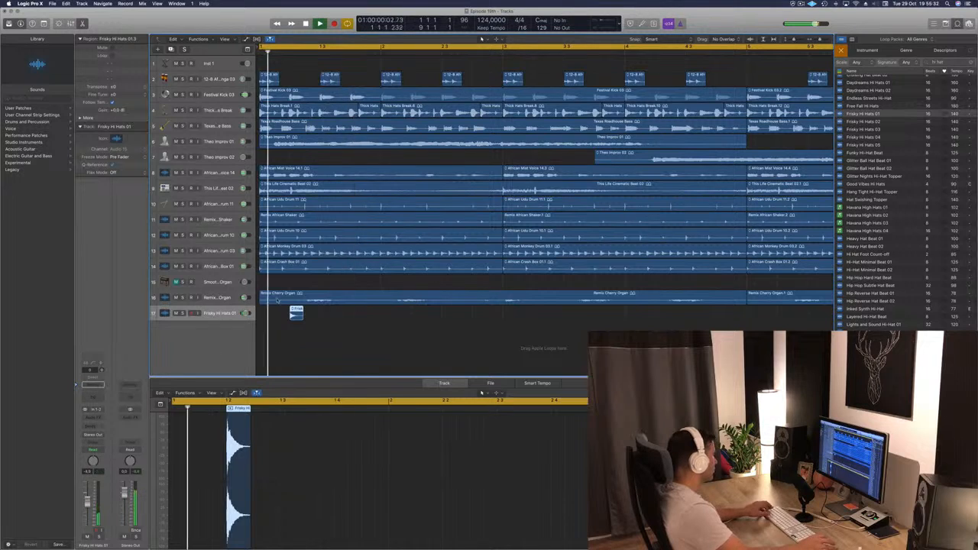
key("super+Right")
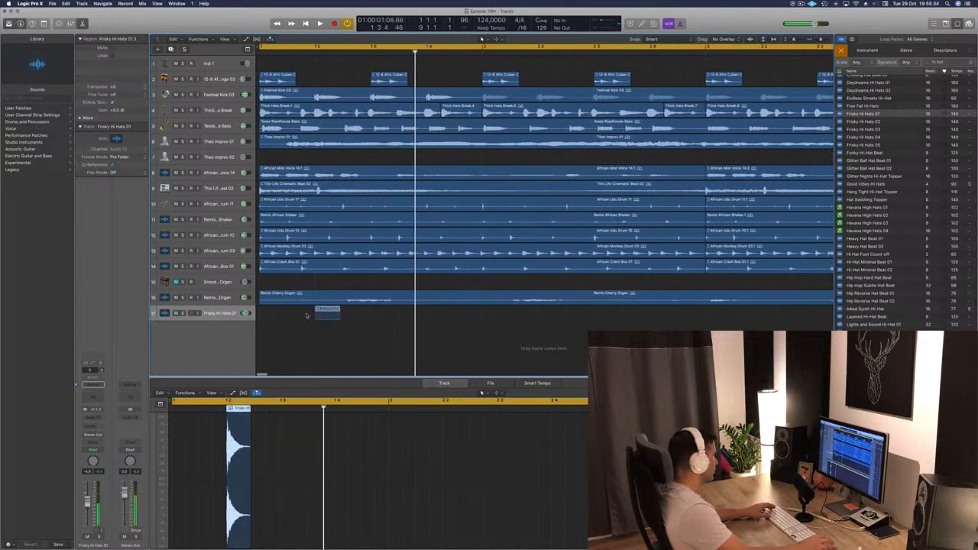
left_click_drag(288, 314, 366, 316)
key("Return")
key("Return")
key("super+Left")
key("super+Left")
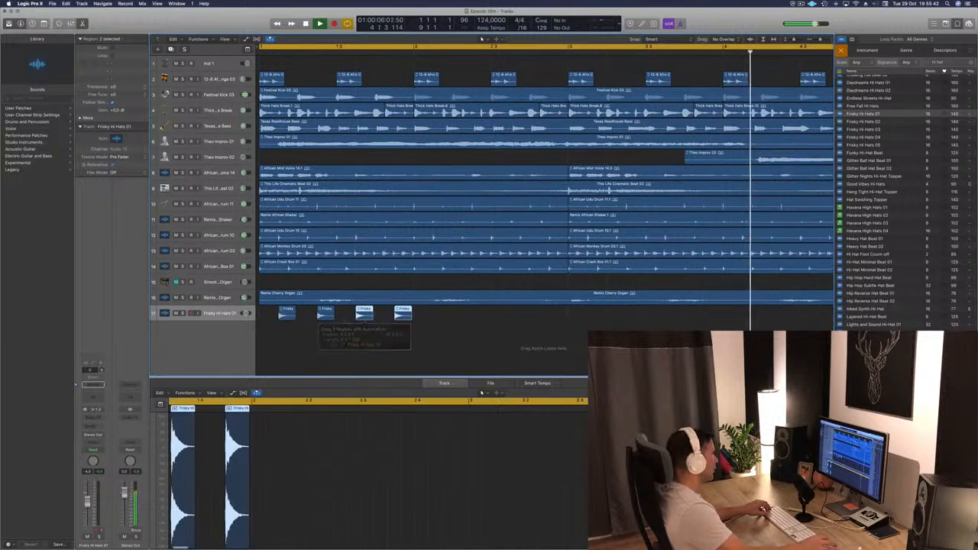
Step: Copy the two hi-hat hits into the second half of bar 1 to make four evenly spaced hits, and stop playback
left_click_drag(443, 315, 339, 314)
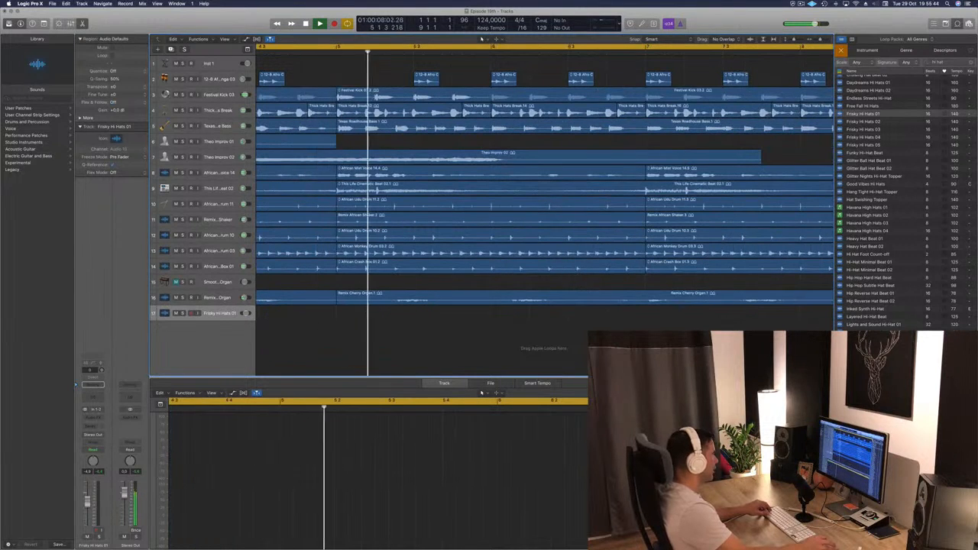
key("super+Left")
key("super+Left")
scroll(296, 349, "left", 7)
key("super+Left")
key("super+Left")
key("super+Left")
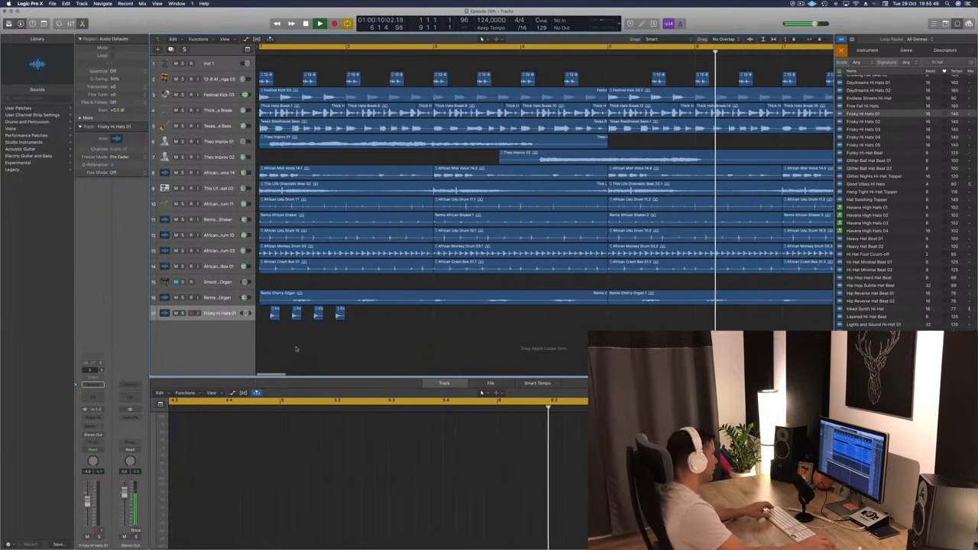
key("space")
Step: Try to copy the four hi-hat hits into bar 2 and align them with the beat
left_click_drag(268, 315, 341, 313)
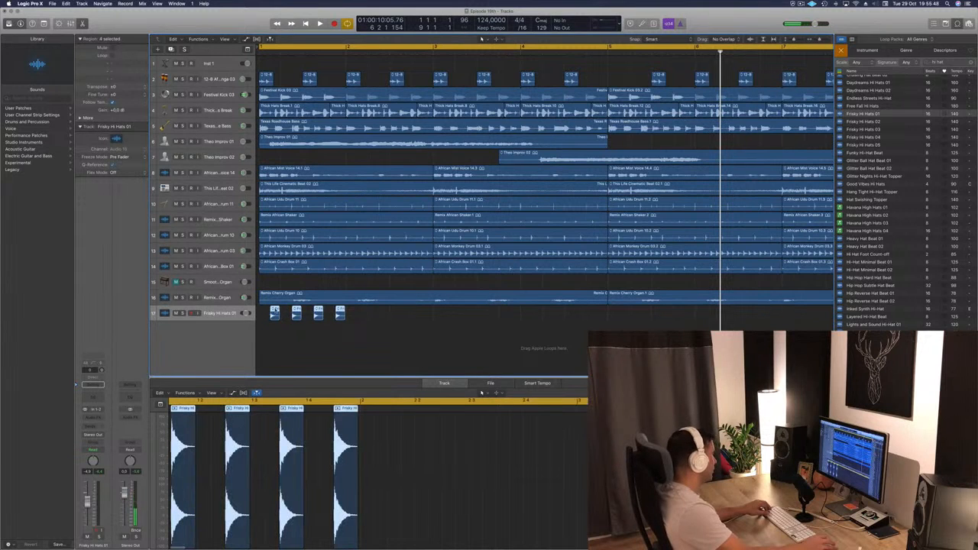
left_click_drag(274, 314, 365, 315)
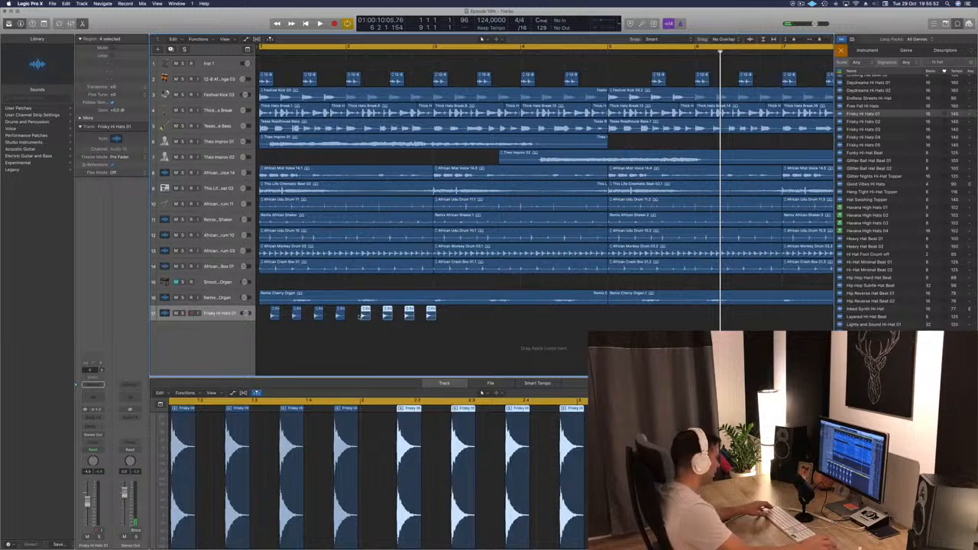
key("super+Right")
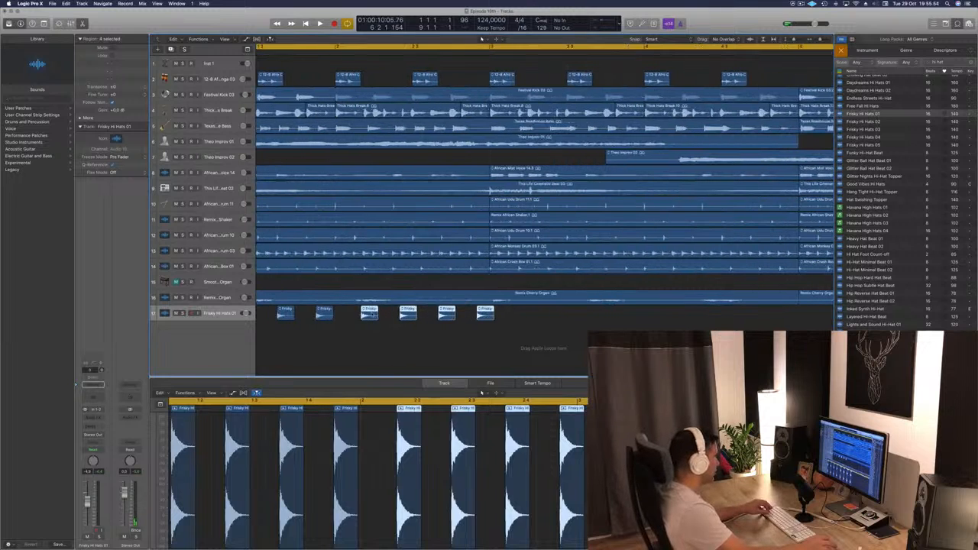
left_click_drag(369, 313, 363, 314)
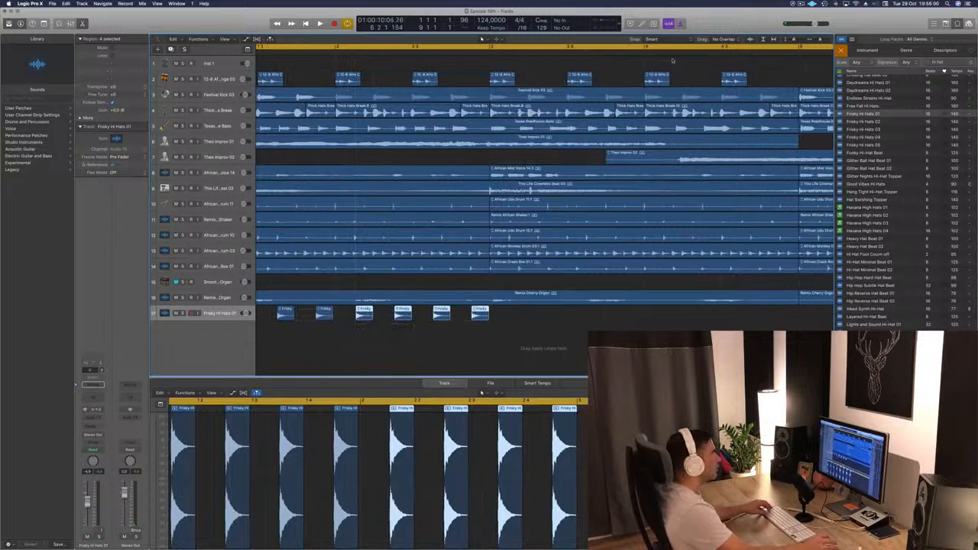
left_click(722, 39)
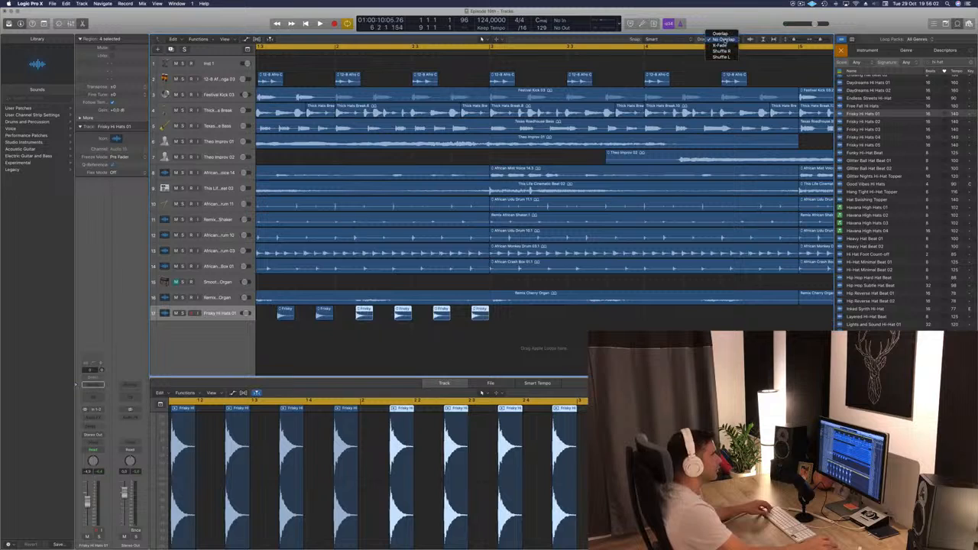
left_click(760, 21)
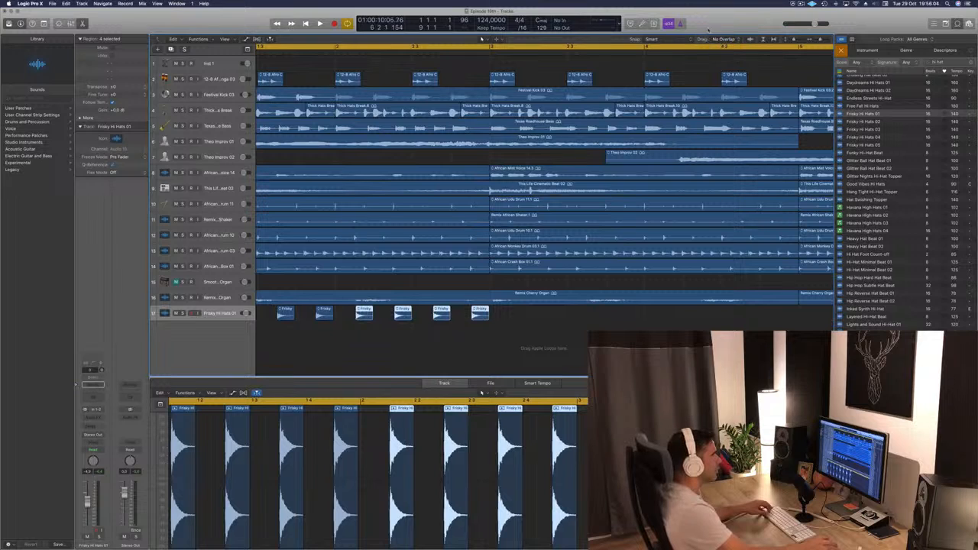
Step: Switch snapping to Snap Regions to Absolute Value, realign the copied hits in bar 2 and play them
left_click(681, 39)
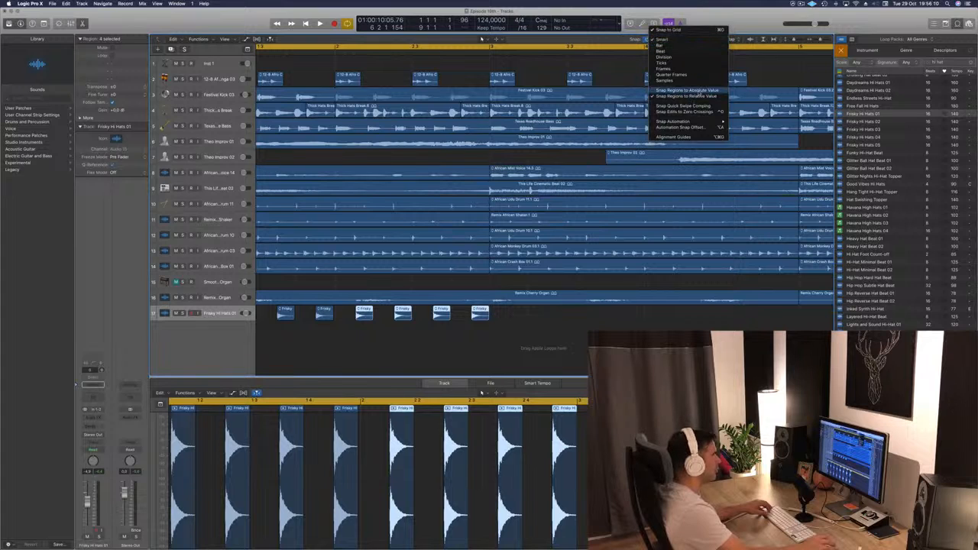
left_click(686, 90)
left_click_drag(363, 312, 366, 311)
key("space")
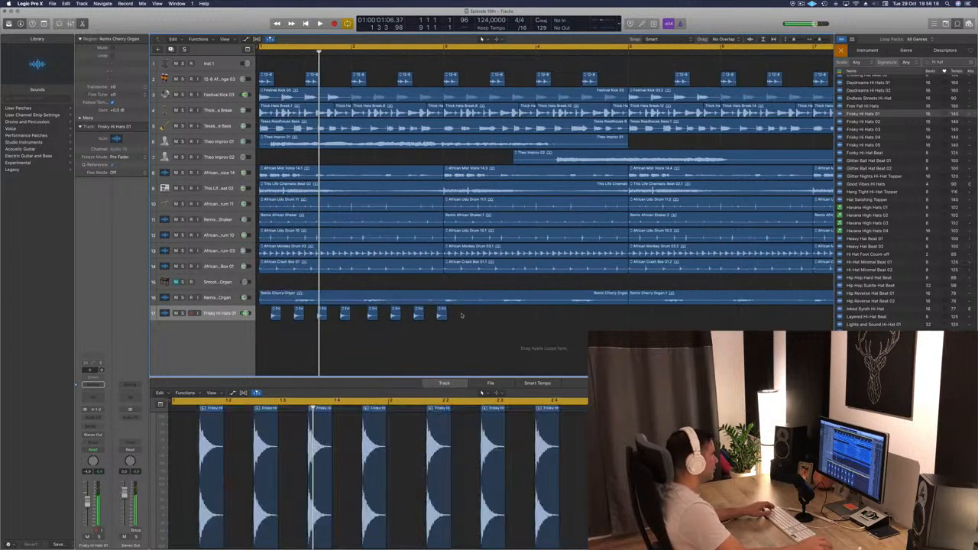
Step: Delete the copied hi-hat hits in bar 2 and add a new audio track below the hi-hat track
key("Delete")
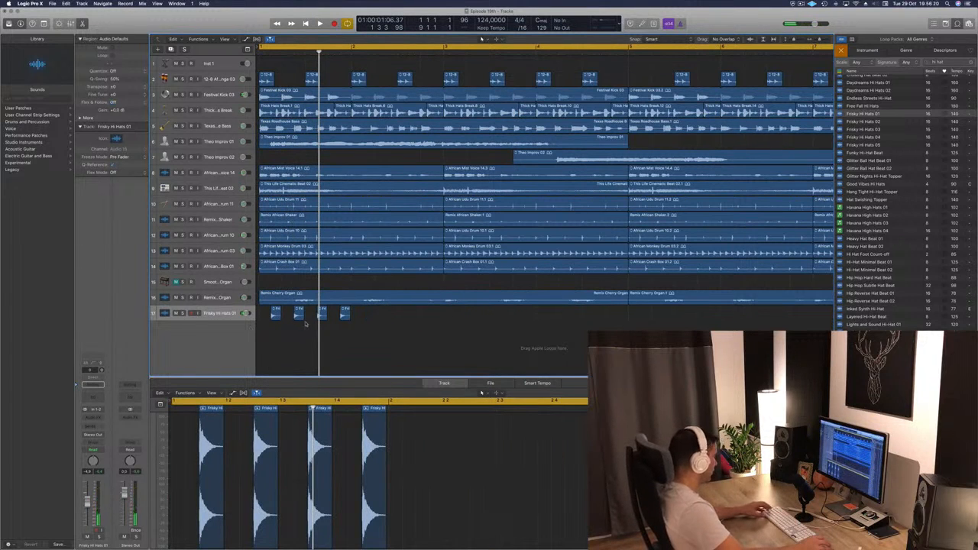
left_click_drag(258, 313, 351, 315)
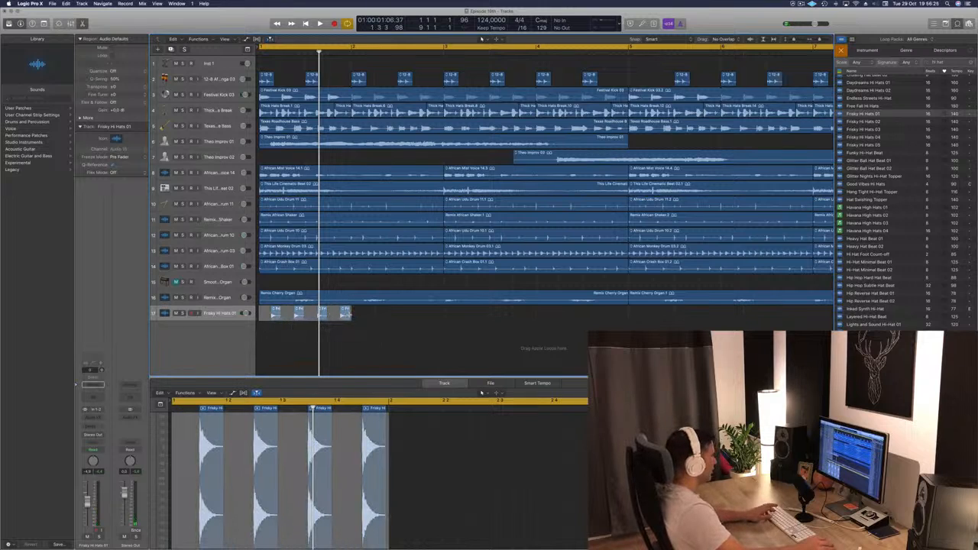
key("alt+super+a")
left_click(302, 314)
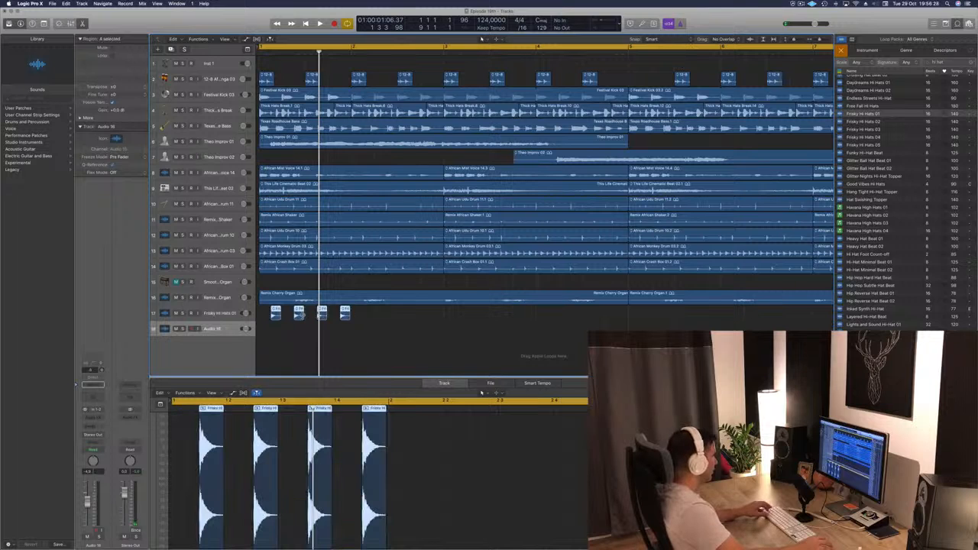
Step: Copy the complete bar 1 of the hi-hat track, including its gaps, and paste it repeatedly to fill bars 2 to 8
left_click_drag(259, 314, 353, 316)
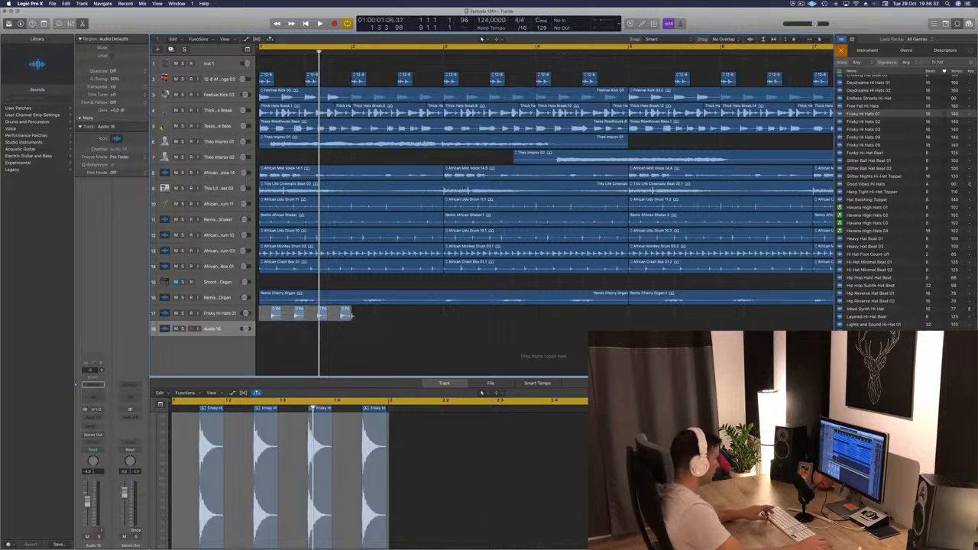
key("super+c")
key("super+v")
key("super+v")
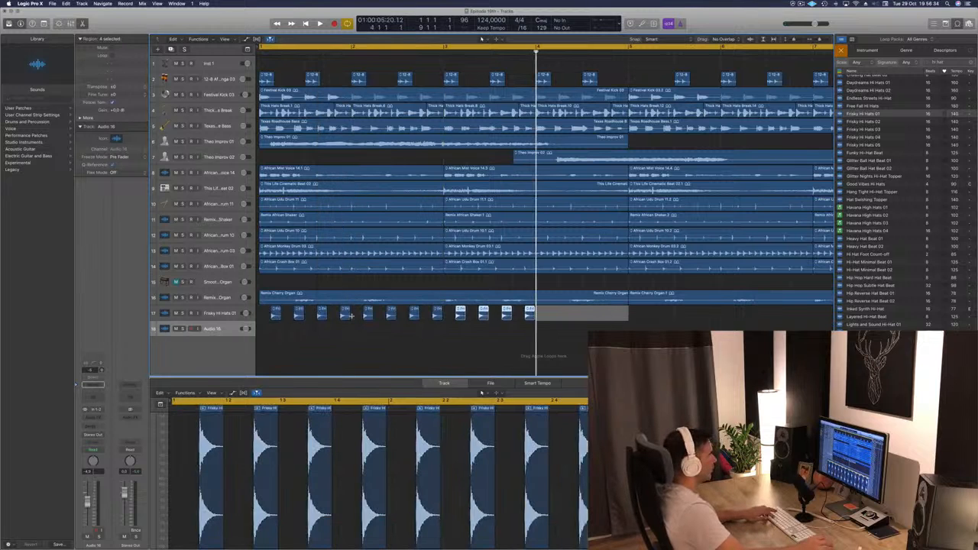
key("super+v")
key("super+v")
key("super+Left")
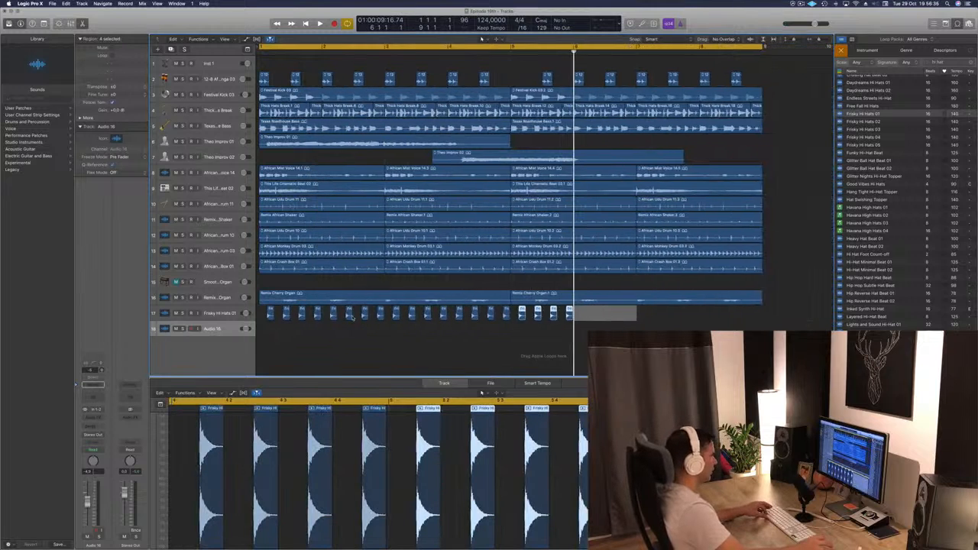
key("super+Left")
key("super+v")
key("super+v")
key("super+v")
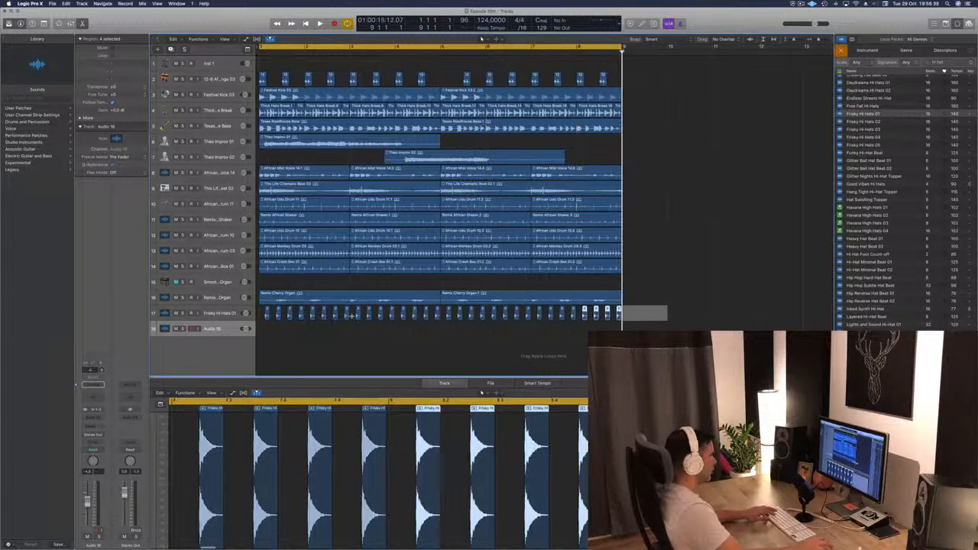
Step: Play the arrangement and lower the Frisky Hi Hats 01 track's volume to -14.0 dB
left_click(341, 341)
key("space")
left_click(227, 314)
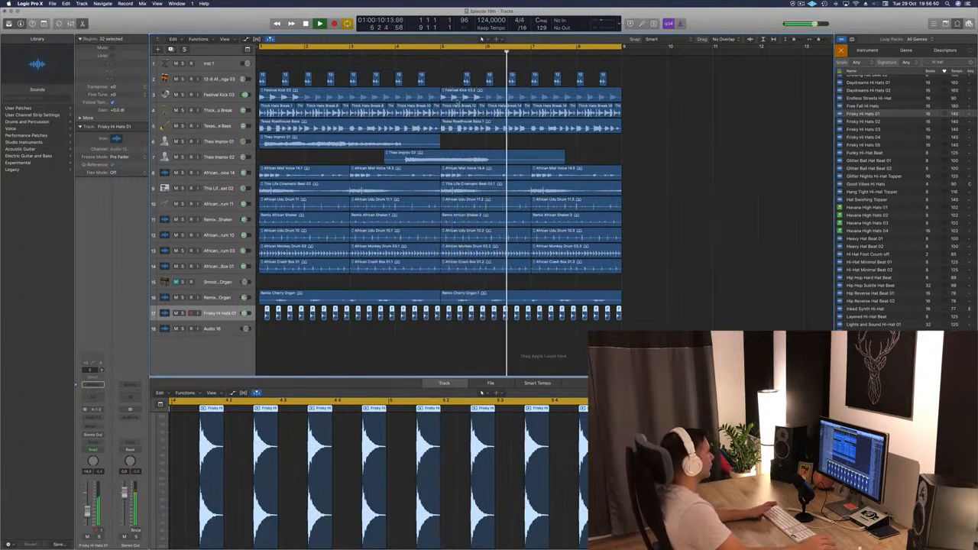
Step: Replay the arrangement from the start and move the Frisky Hi Hats 01 track directly below Inst 1
key("Return")
key("space")
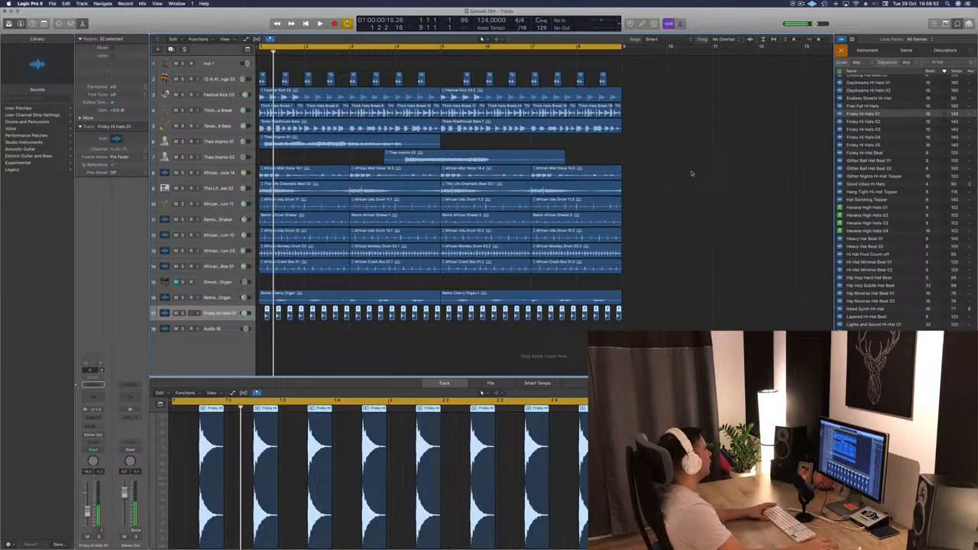
key("space")
left_click_drag(207, 313, 236, 76)
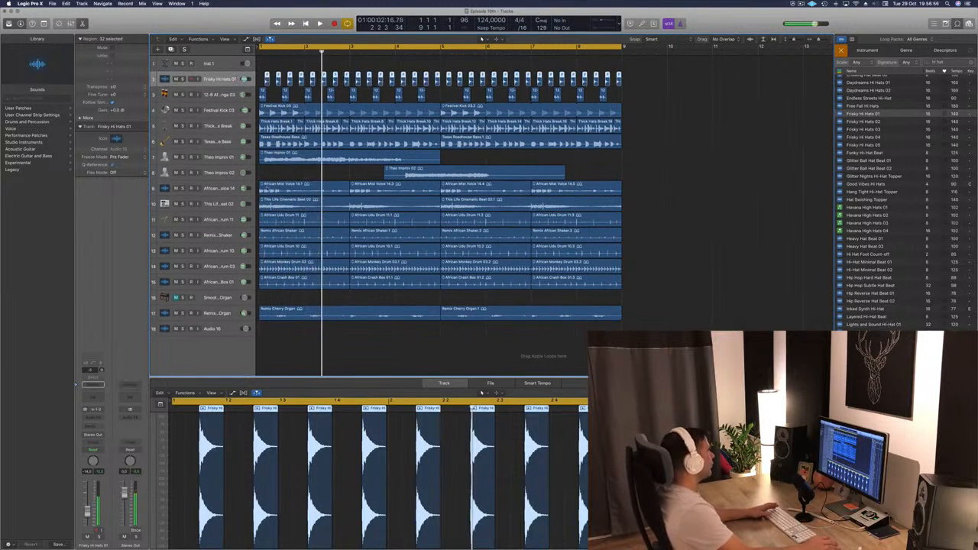
scroll(511, 202, "down", 5)
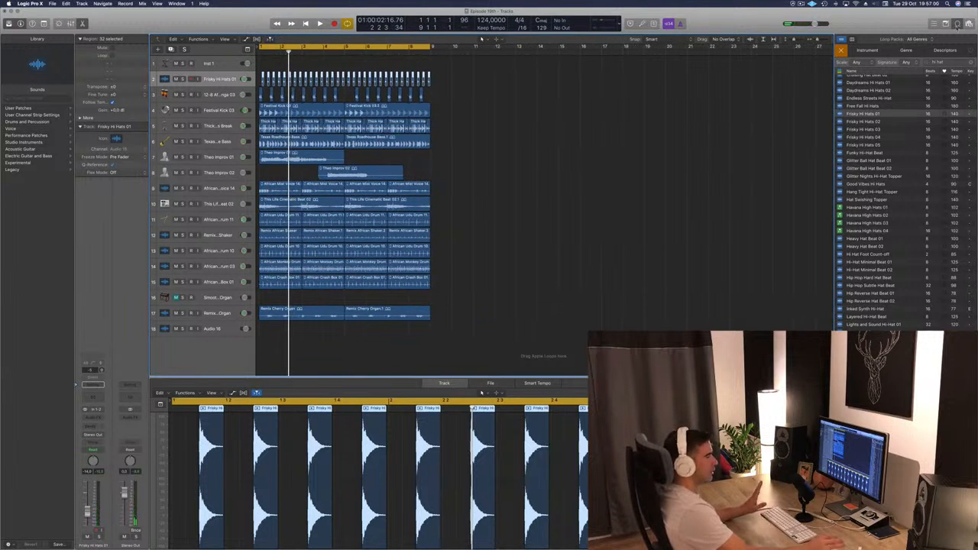
Step: Hide the loop browser and show the secondary time ruler above the tracks
left_click(957, 24)
key("Return")
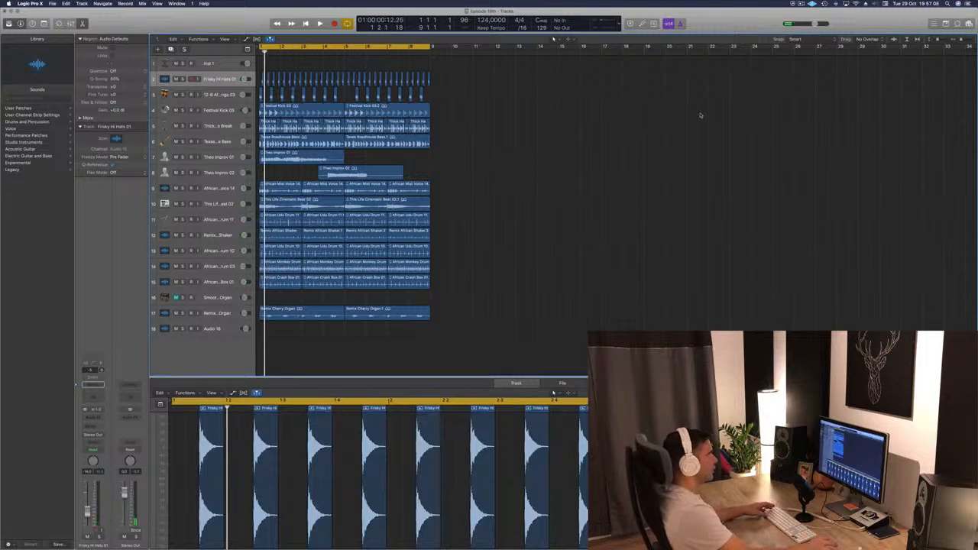
left_click(224, 38)
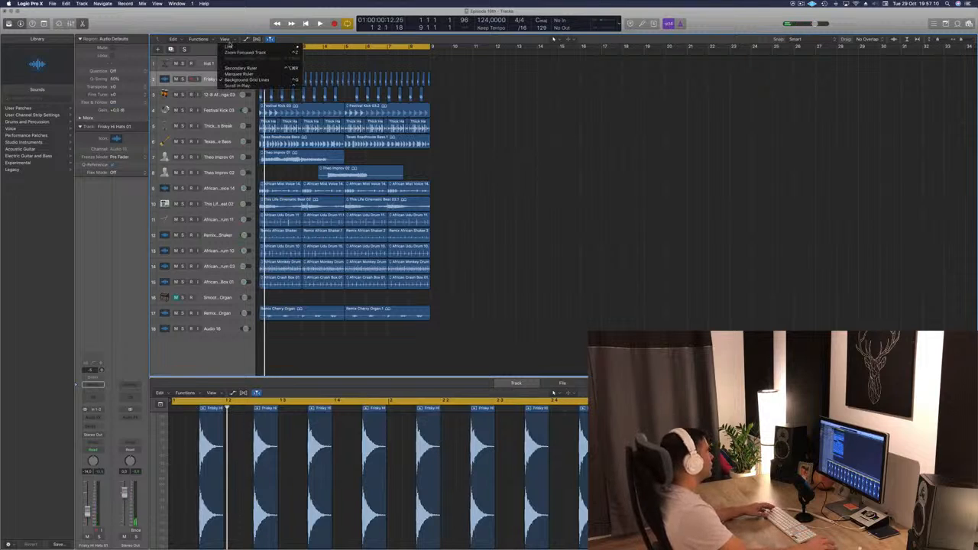
left_click(240, 69)
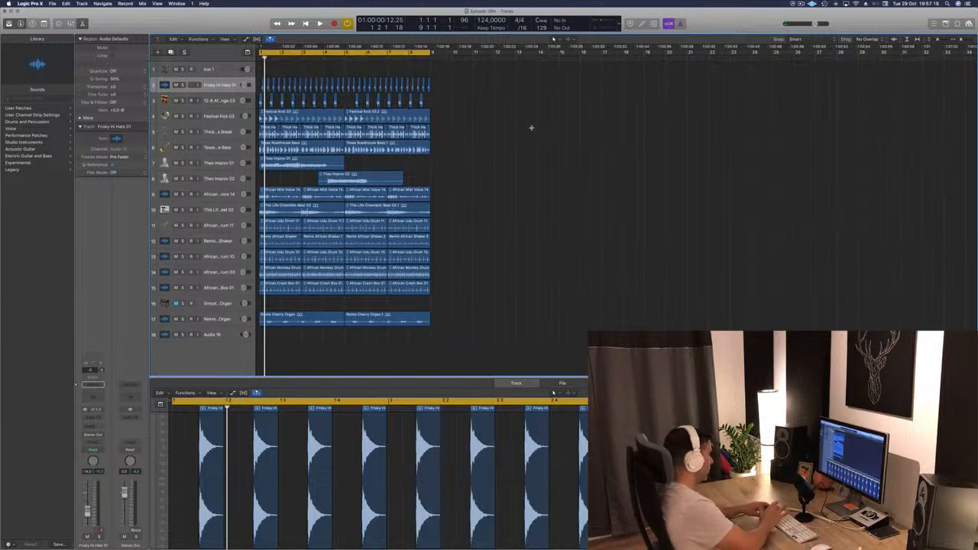
Step: Repeat all regions of the eight-bar arrangement three times so it extends to bar 33
key("super+r")
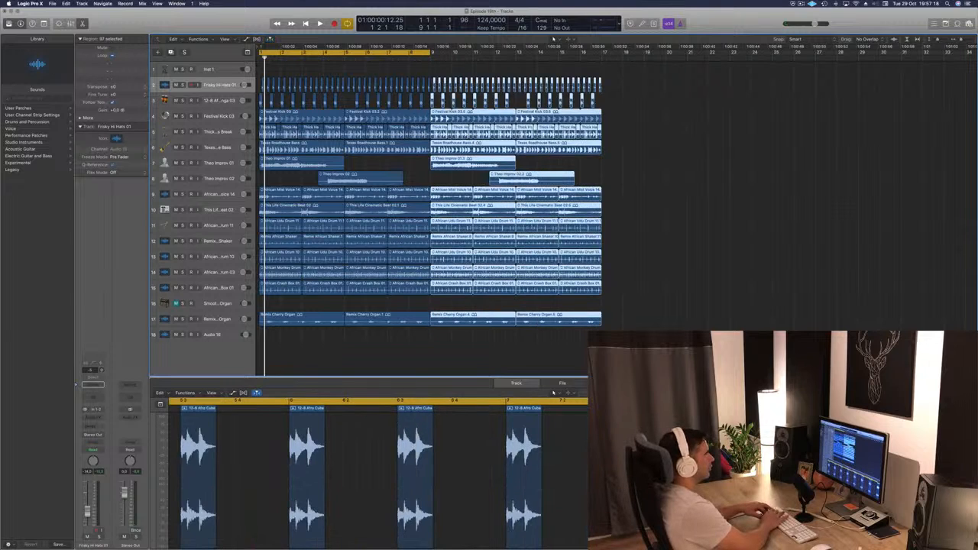
key("super+r")
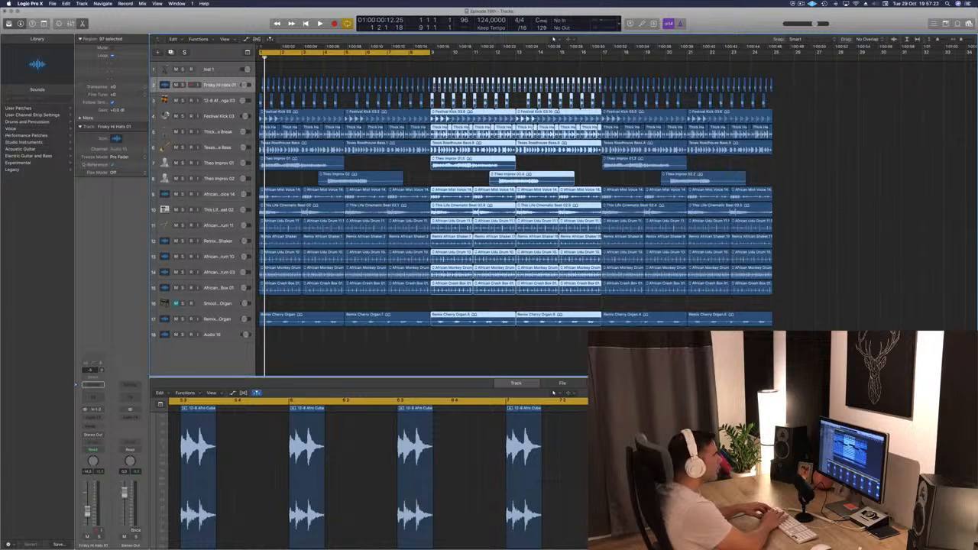
key("super+r")
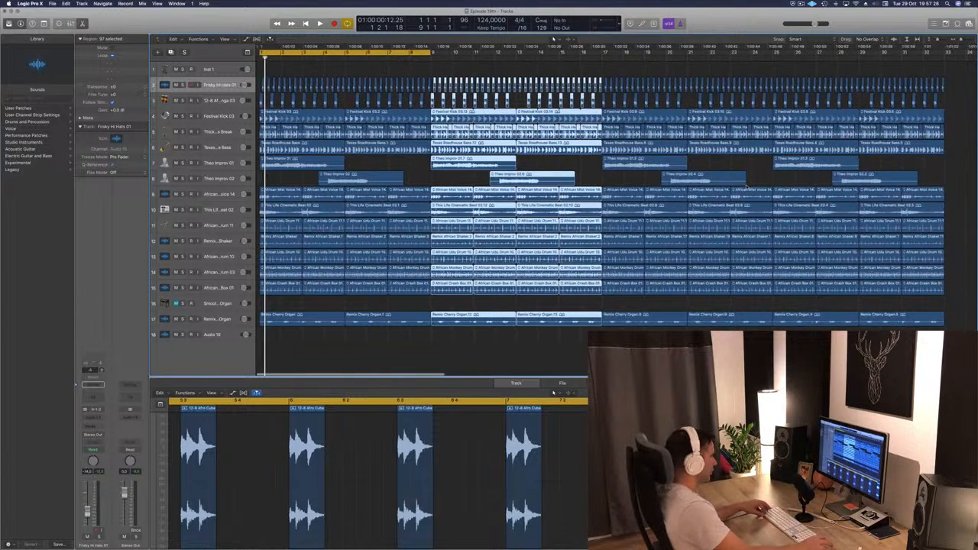
Step: Extend the cycle range to bar 33 and repeat all the regions of the 32-bar arrangement once, up to bar 65
scroll(731, 185, "down", 5)
scroll(730, 184, "down", 2)
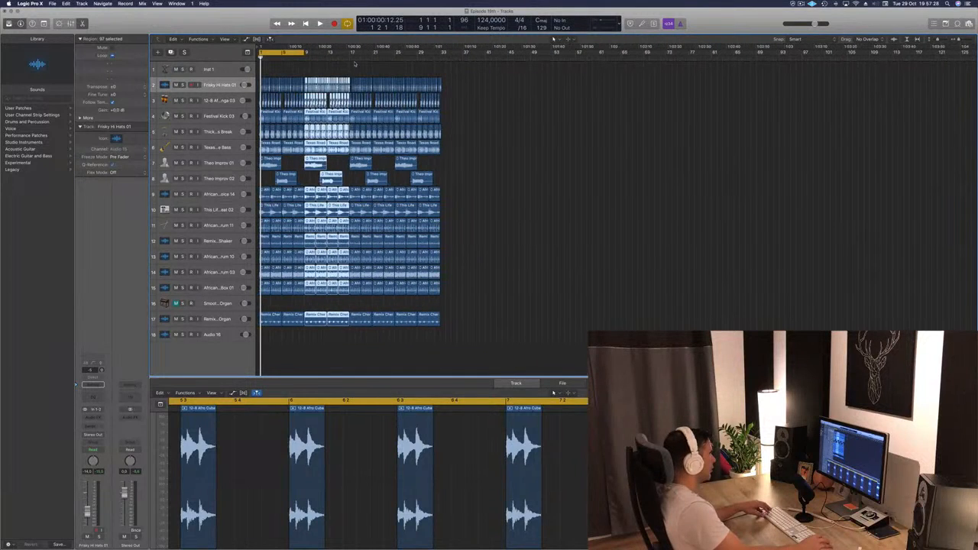
left_click_drag(306, 54, 439, 66)
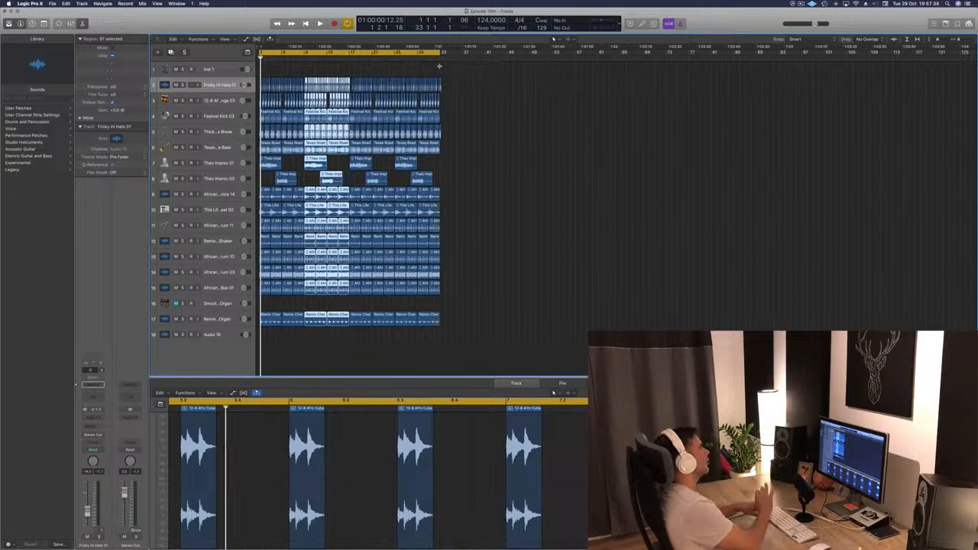
key("super+r")
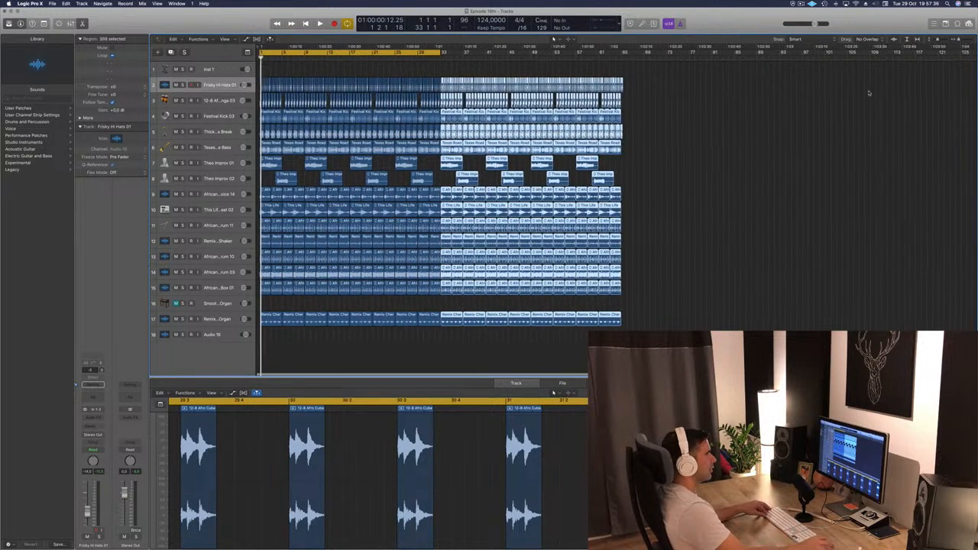
Step: Move the project end to bar 67, just after the last regions, and clear the region selection
scroll(872, 94, "right", 1)
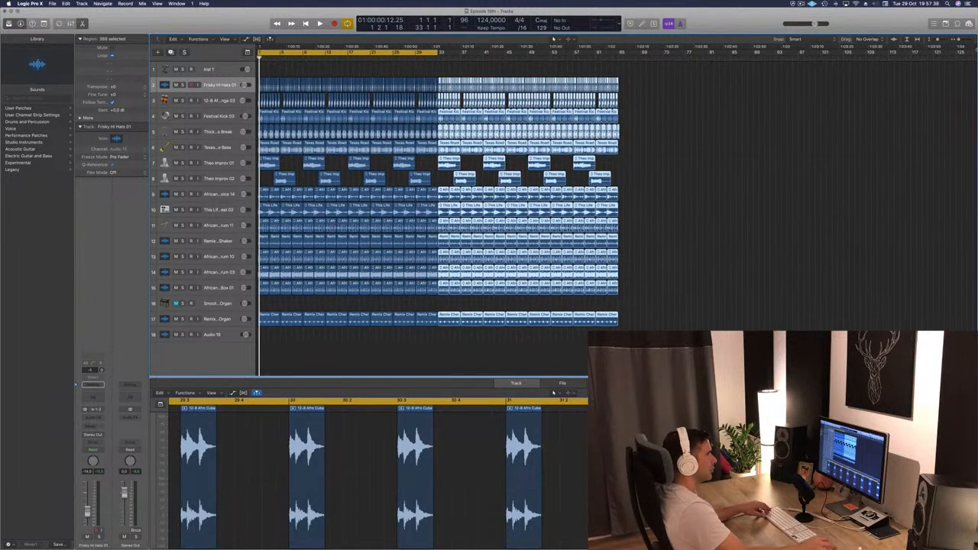
mouse_move(959, 39)
left_mouse_down()
mouse_move(958, 53)
mouse_move(619, 70)
left_mouse_up()
left_click(414, 350)
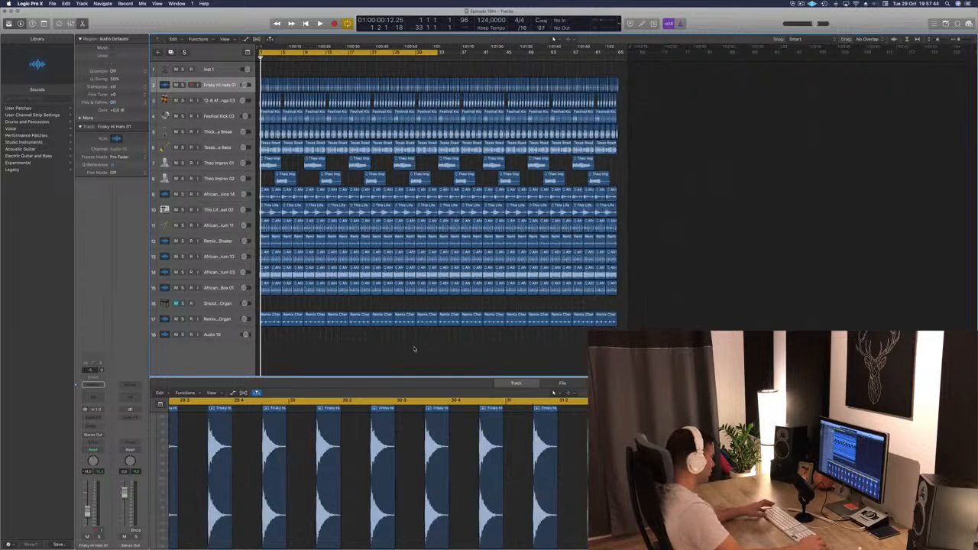
Step: Fit the whole arrangement in view and play it from the start, selecting the Festival Kick 03 track
key("z")
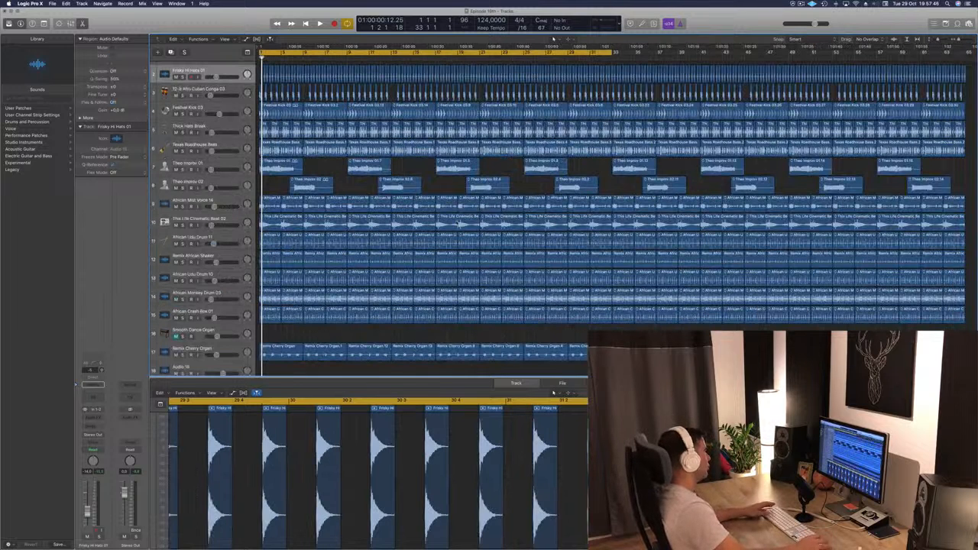
key("space")
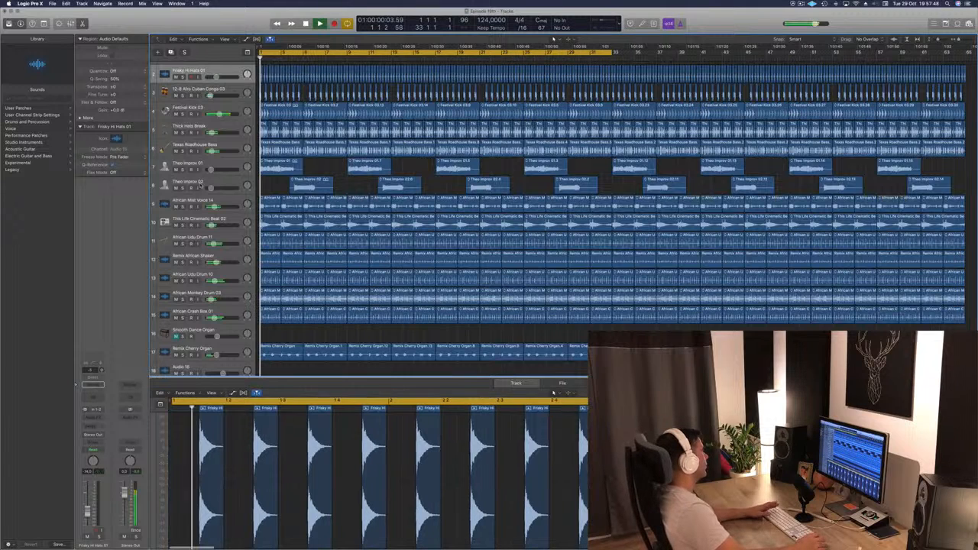
left_click(217, 110)
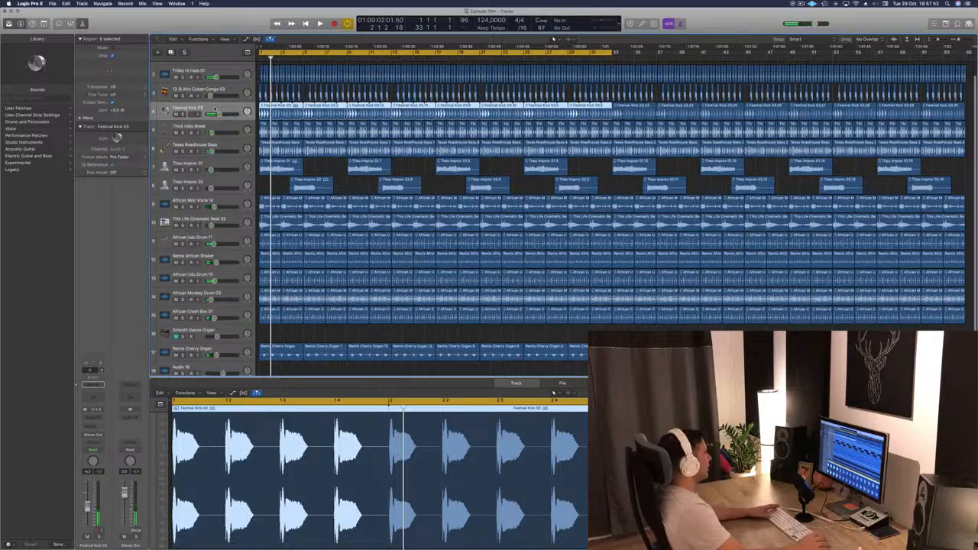
key("Return")
key("space")
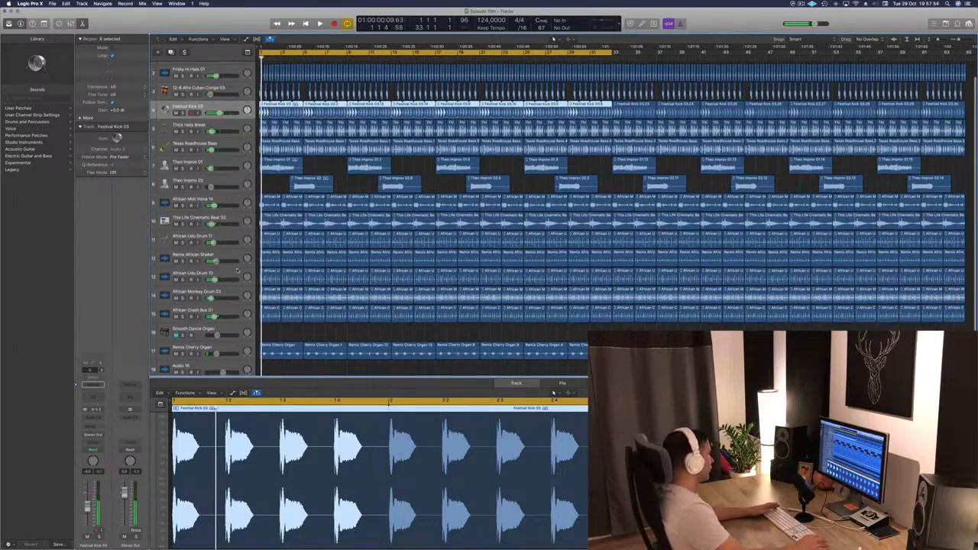
scroll(252, 179, "down", 3)
scroll(257, 186, "up", 3)
scroll(257, 186, "up", 1)
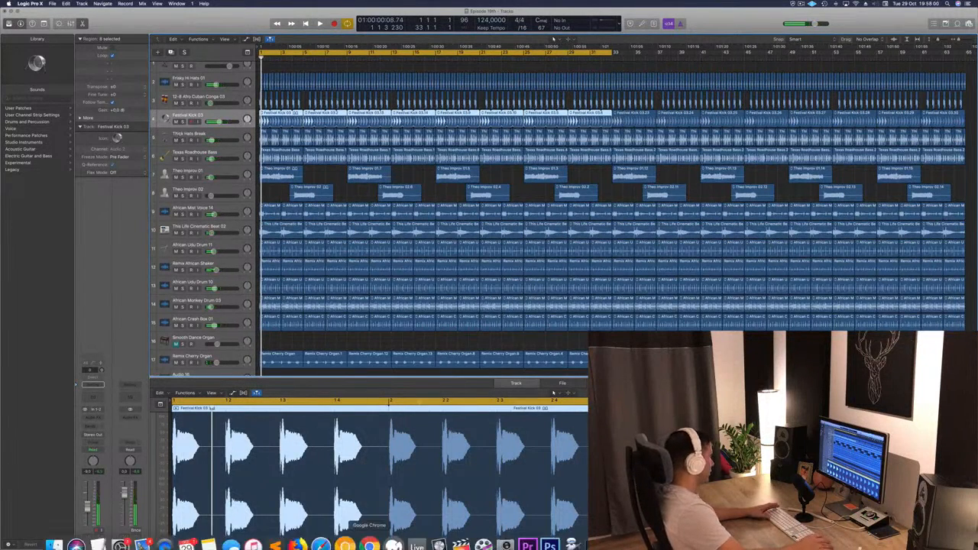
Step: Show the mixer and pull the faders of all channels from Frisky Hi Hats 01 through Smooth Dance Organ fully down
key("x")
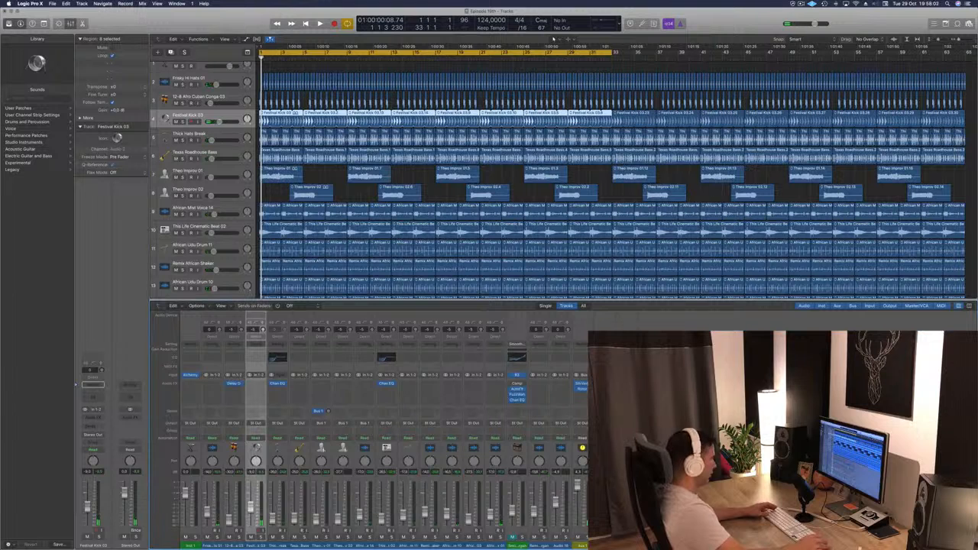
left_click(495, 545)
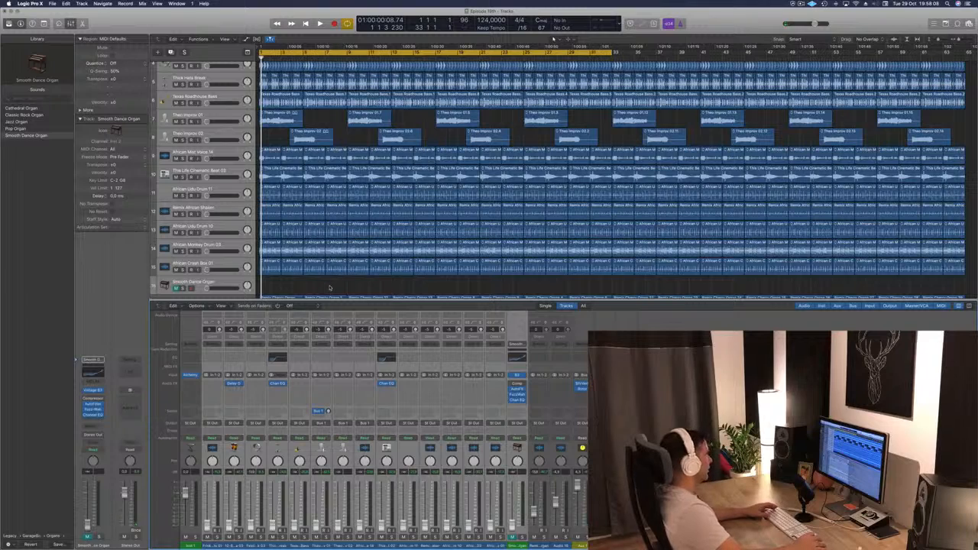
scroll(326, 183, "up", 5)
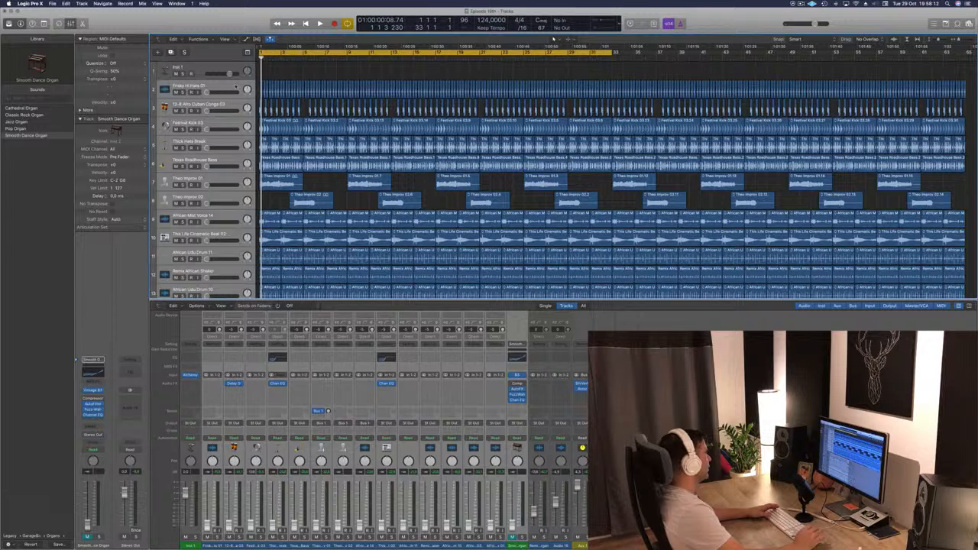
Step: Move the Festival Kick 03 track above Frisky Hi Hats 01 and raise its volume while playing from the start
left_click(236, 87)
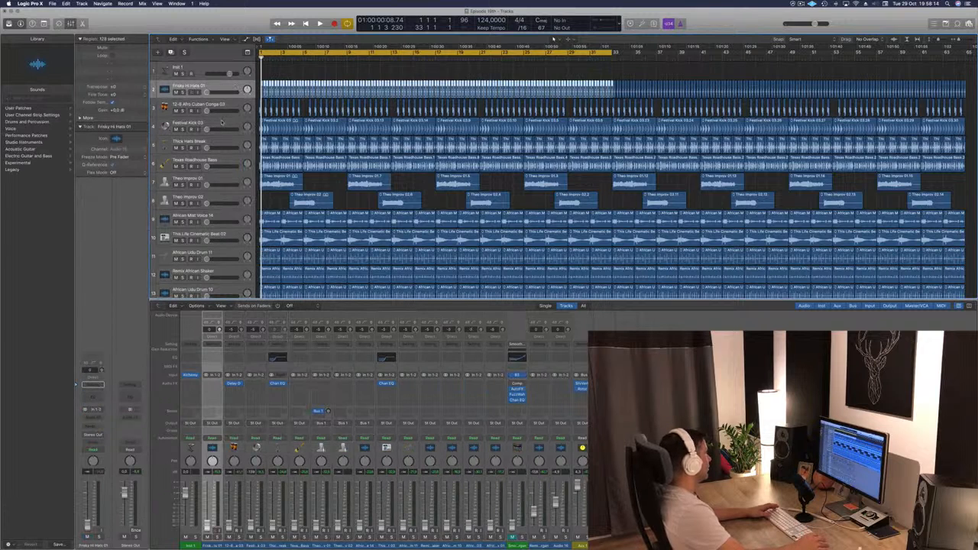
left_click_drag(222, 120, 226, 86)
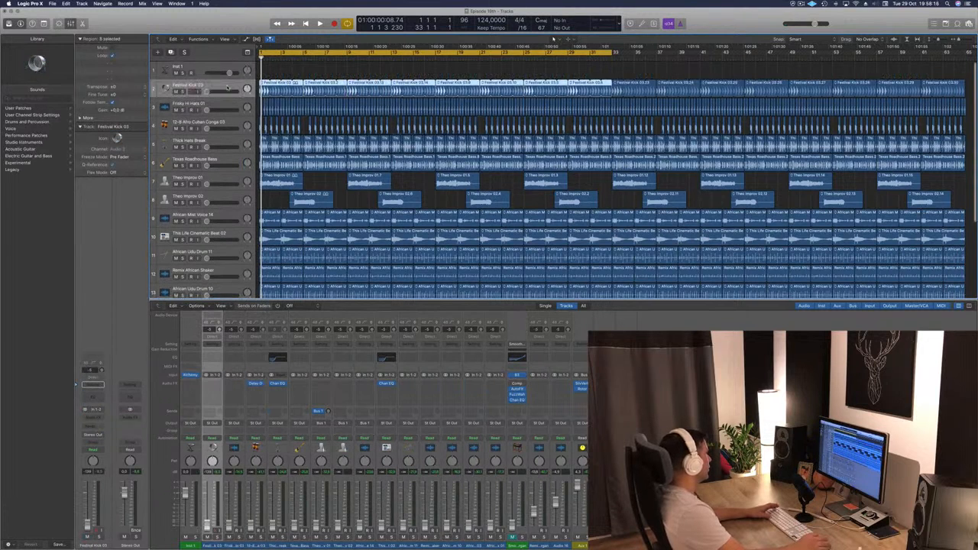
key("space")
scroll(222, 229, "down", 5)
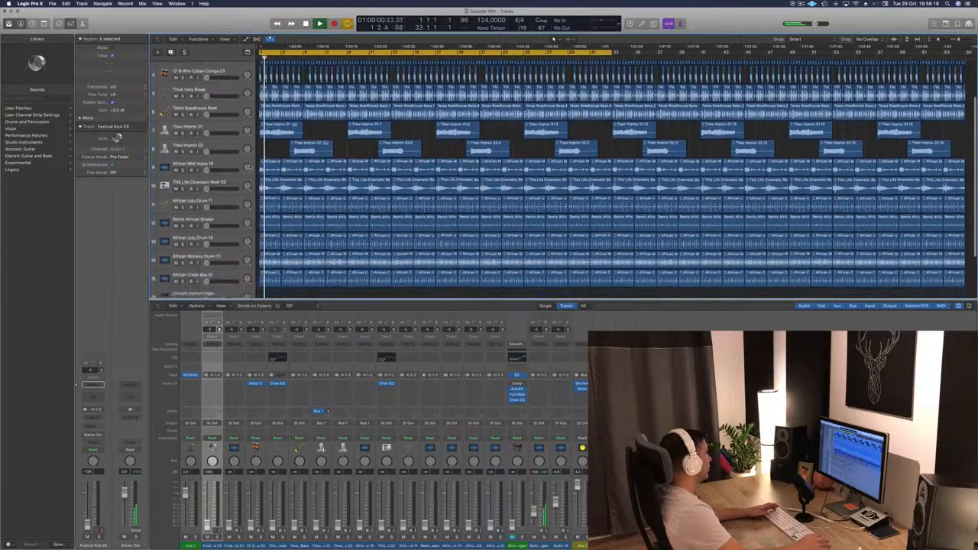
scroll(221, 229, "up", 5)
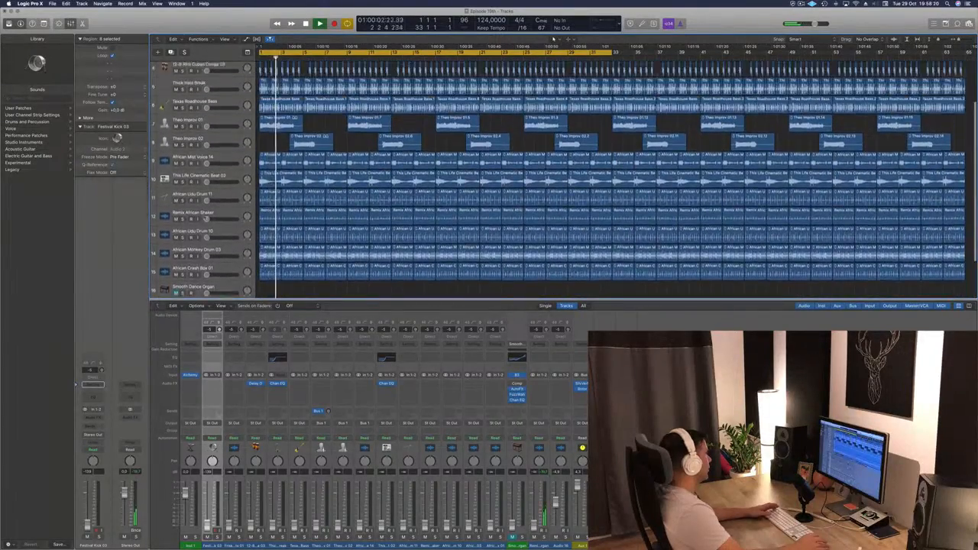
key("space")
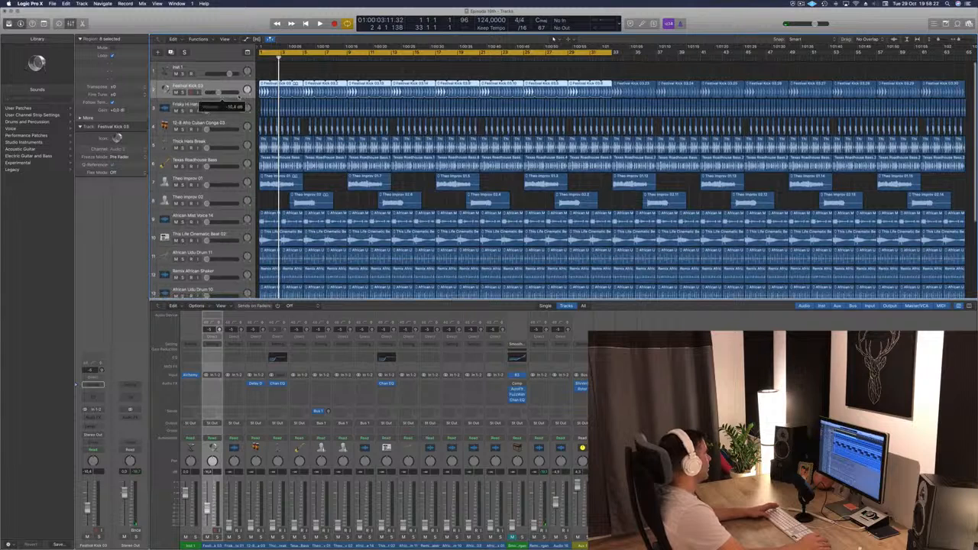
key("Return")
key("space")
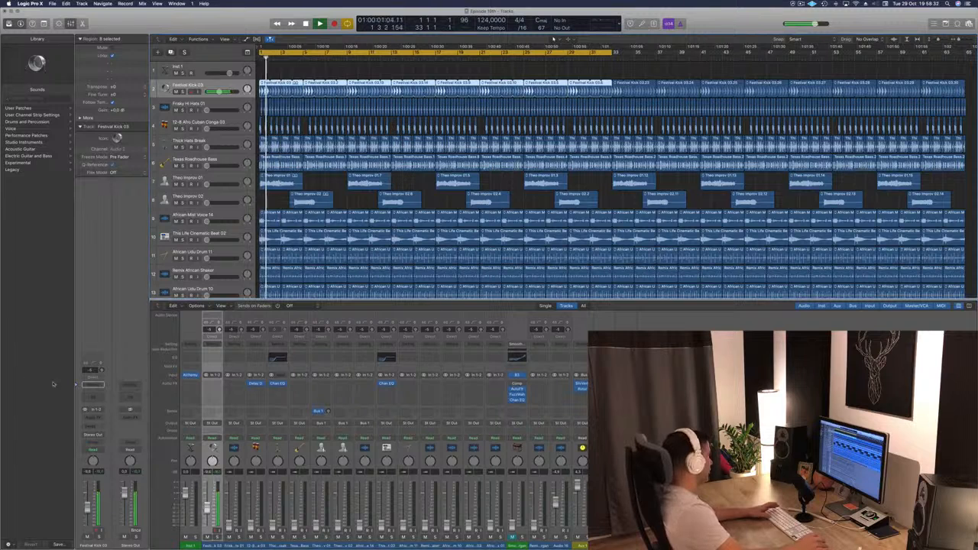
Step: Insert a Channel EQ followed by a Compressor on the Festival Kick 03 channel, placing the EQ window clear of the track headers
key("Return")
left_click(94, 397)
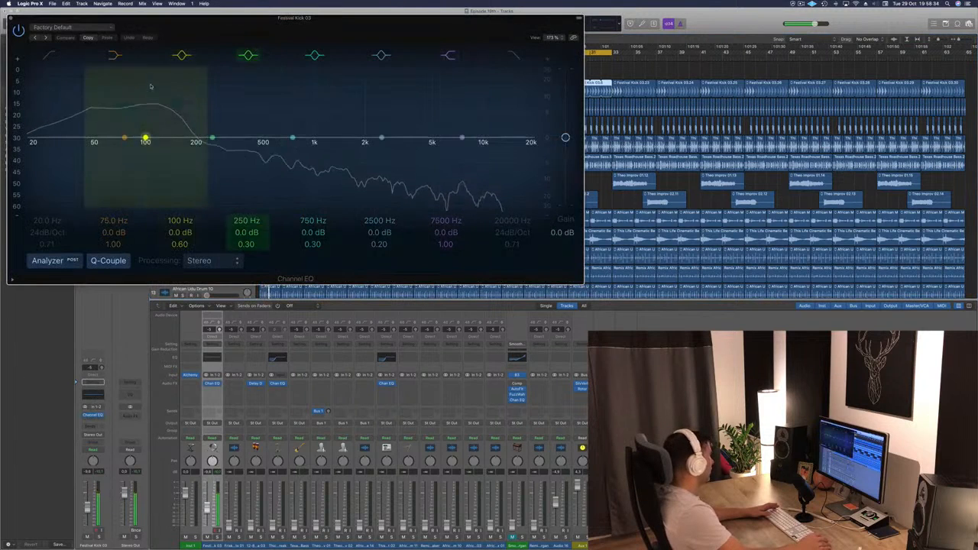
left_click_drag(163, 25, 740, 92)
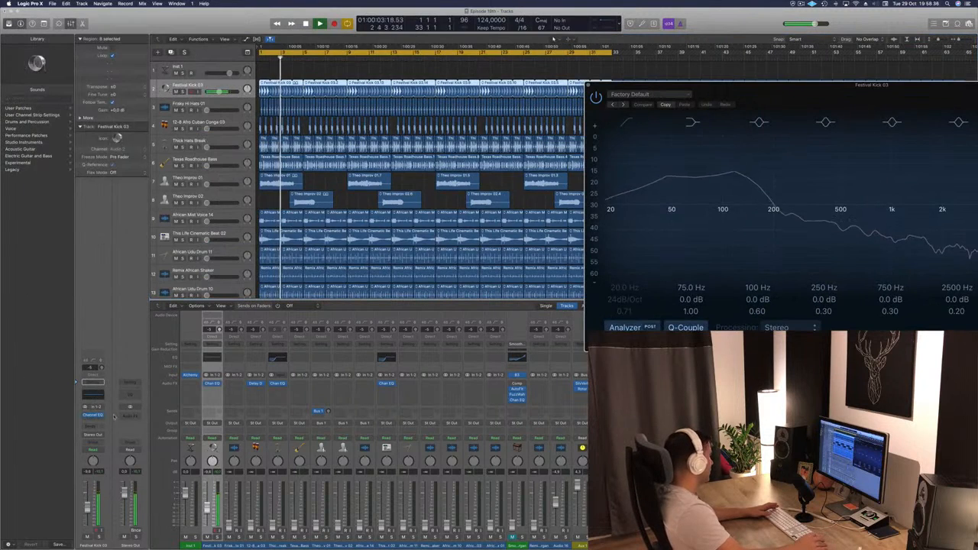
left_click(95, 419)
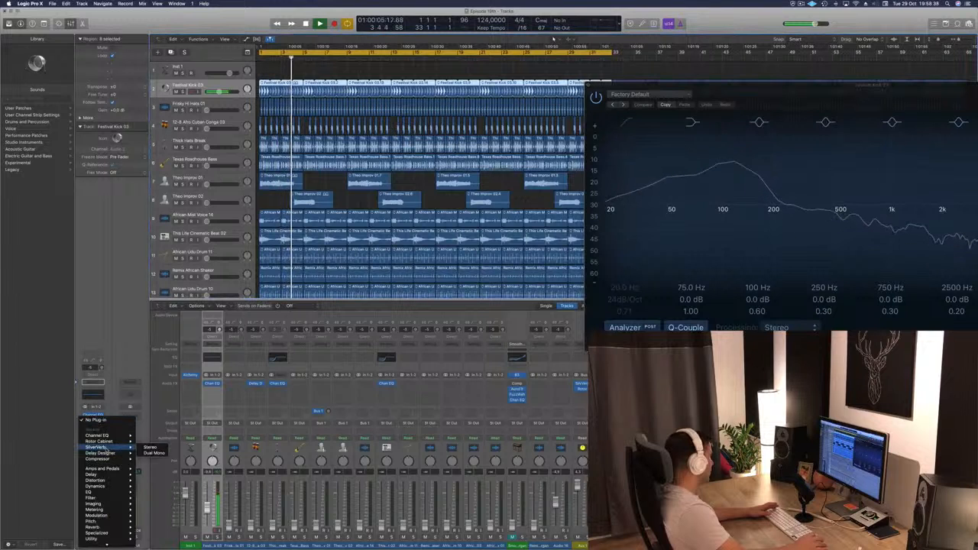
mouse_move(114, 458)
left_click(151, 459)
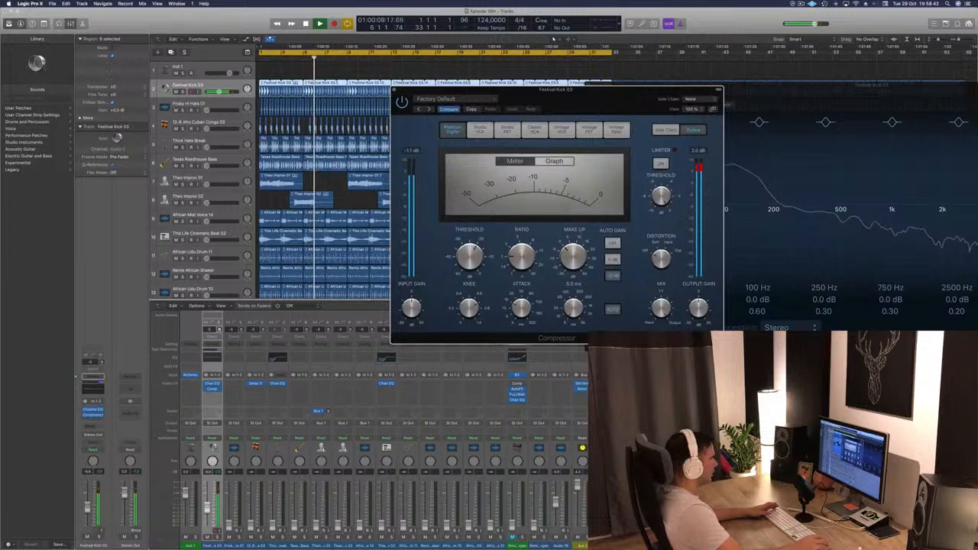
Step: Adjust the kick compressor's attack, release, threshold and make-up gain during playback, and close its window
left_click_drag(527, 293, 524, 285)
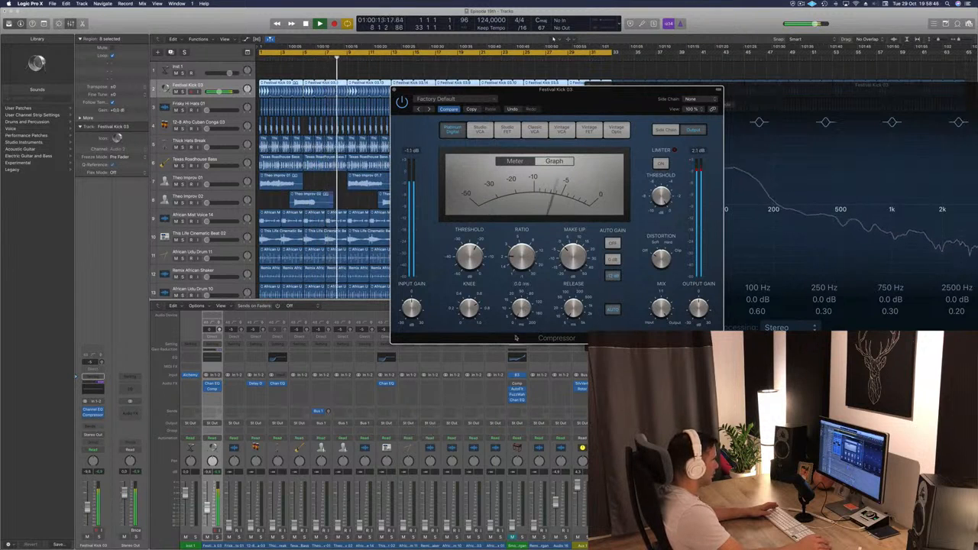
left_click_drag(515, 339, 519, 307)
mouse_move(463, 260)
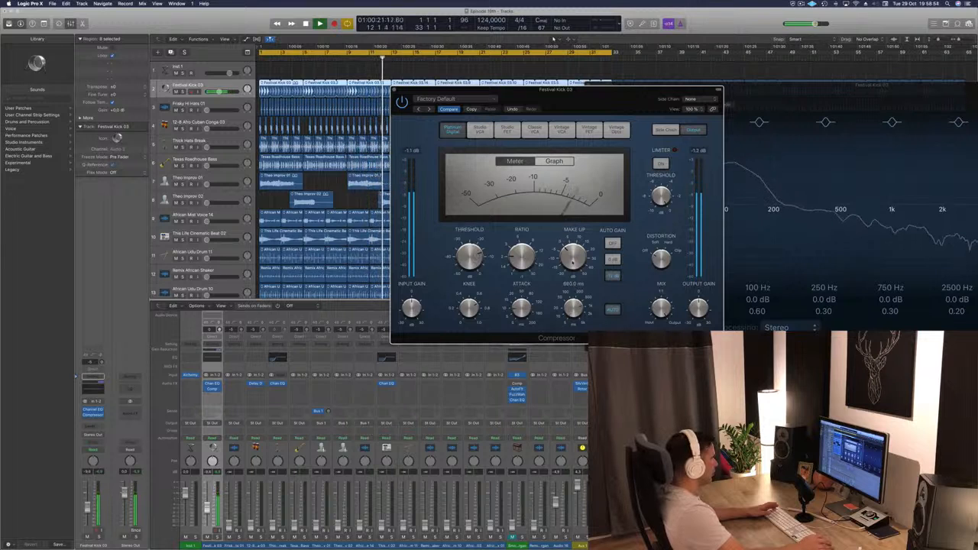
left_click_drag(572, 191, 571, 266)
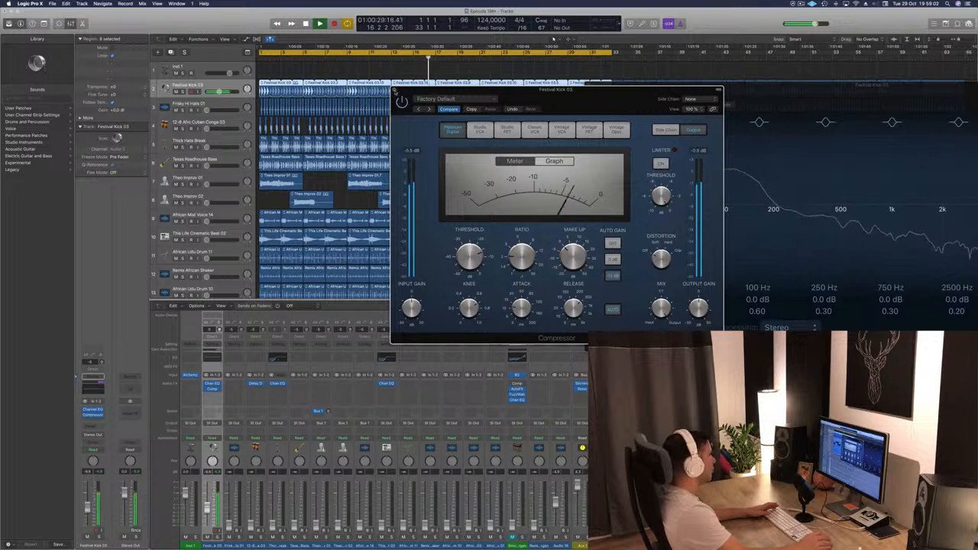
left_click(393, 91)
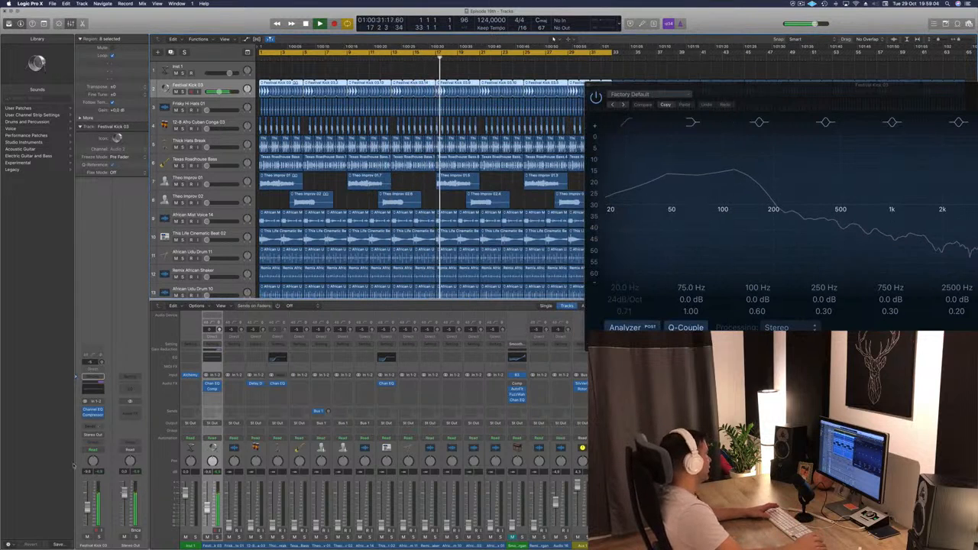
Step: Restart playback and raise the Frisky Hi Hats 01 volume to blend with the kick
key("space")
key("space")
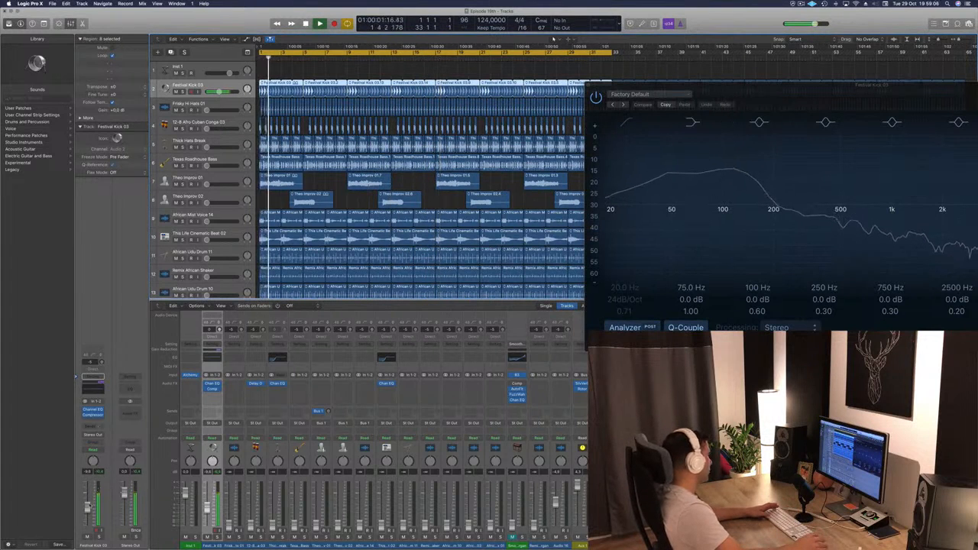
key("space")
key("space")
key("space")
key("space")
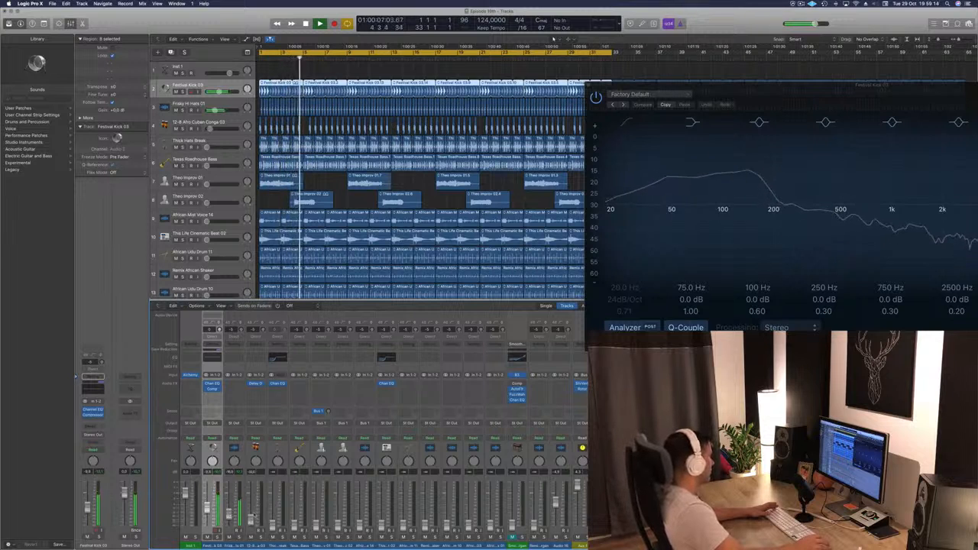
Step: Move the African Udu Drum 11 track above the conga and raise its volume instead of the conga's
left_click_drag(250, 515, 251, 512)
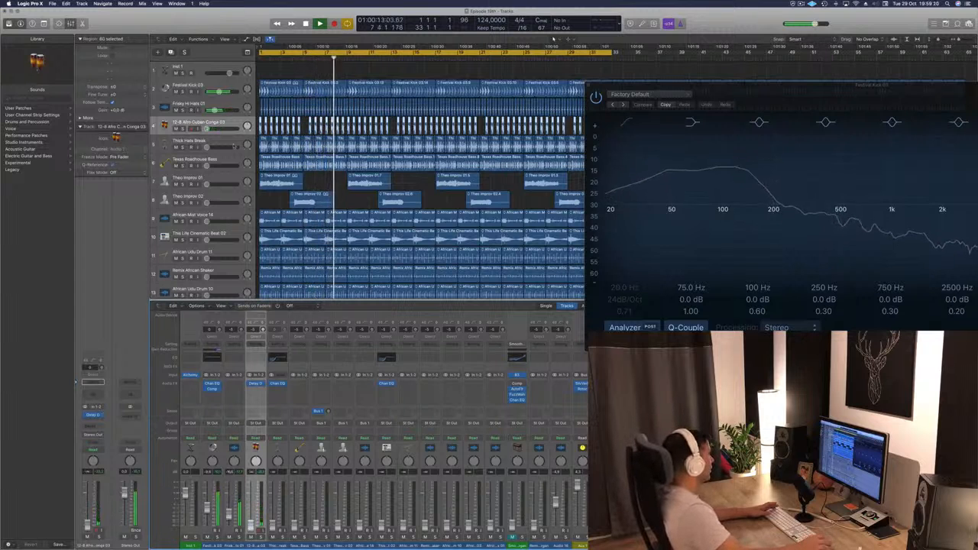
scroll(420, 175, "down", 1)
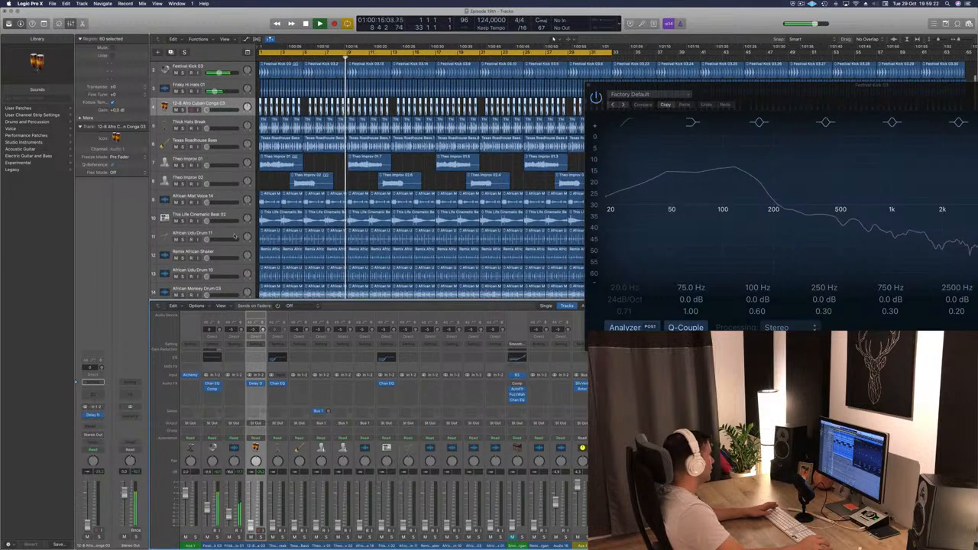
left_click_drag(195, 233, 222, 110)
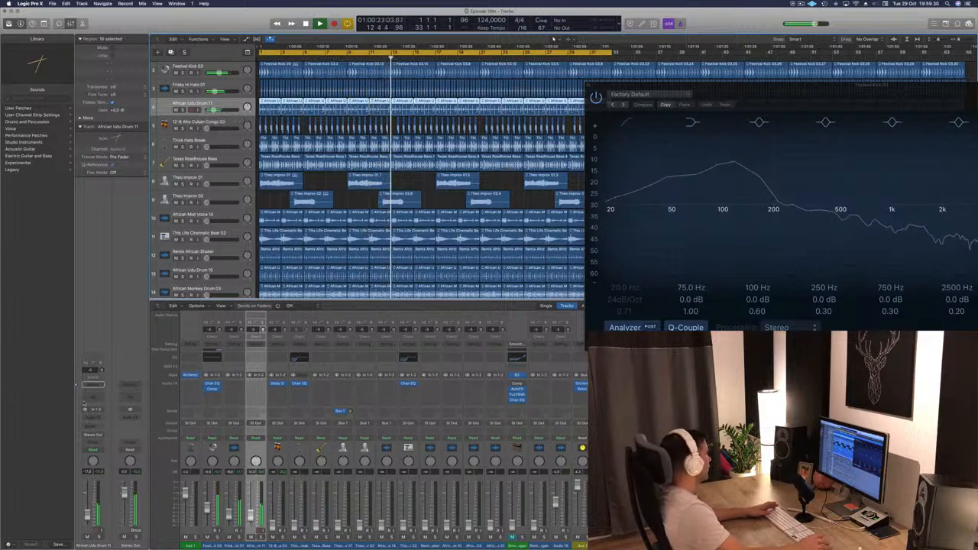
Step: Add a Channel EQ to African Udu Drum 11 with a low cut at 215 Hz, and close the EQ window
left_click(93, 385)
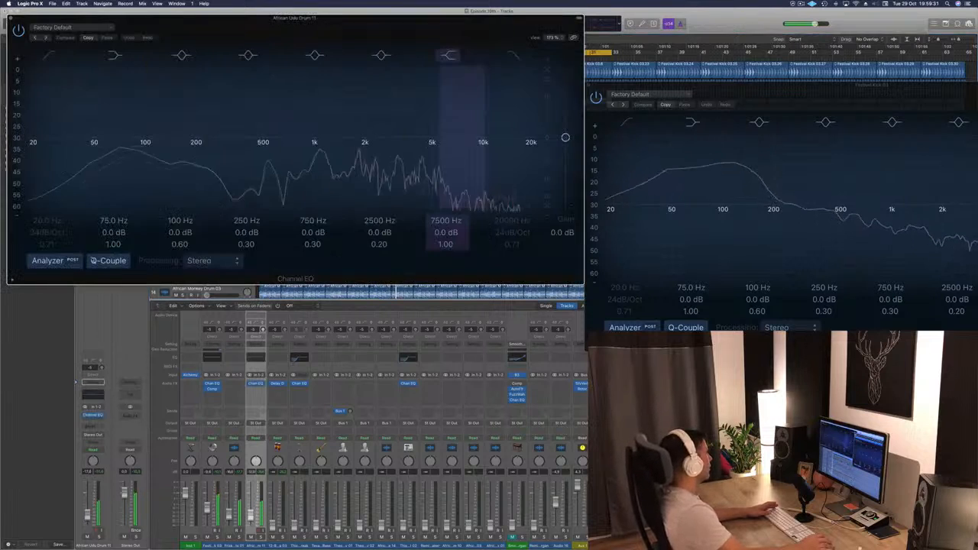
left_click(50, 56)
left_click_drag(43, 152, 208, 149)
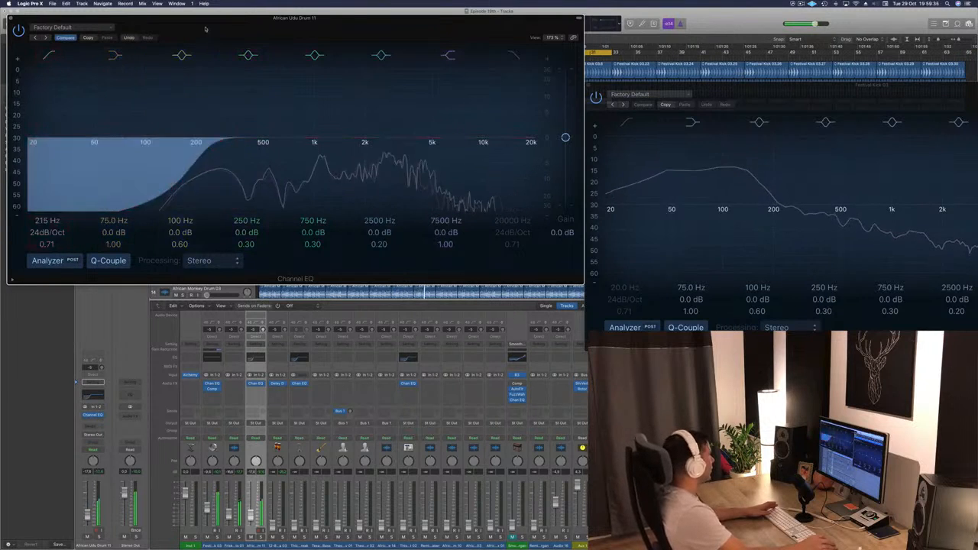
left_click_drag(205, 29, 359, 48)
left_click(163, 38)
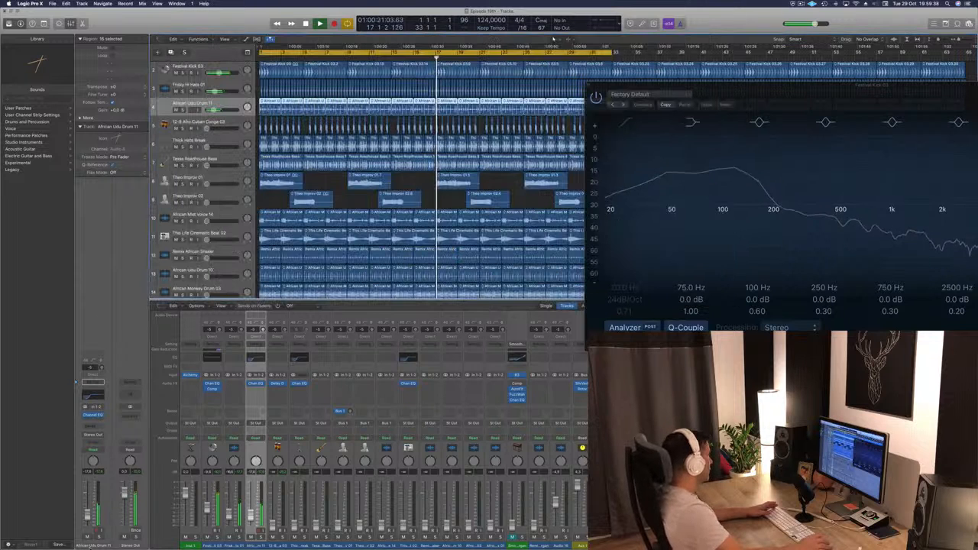
Step: Insert a stereo Stereo Delay after the EQ on African Udu Drum 11 and move its window clear of the track headers
left_click(88, 420)
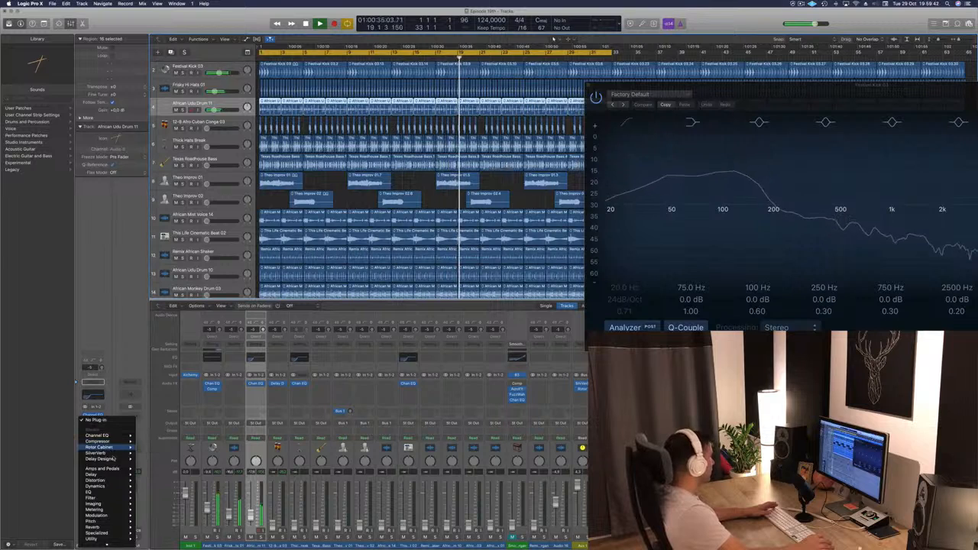
mouse_move(113, 459)
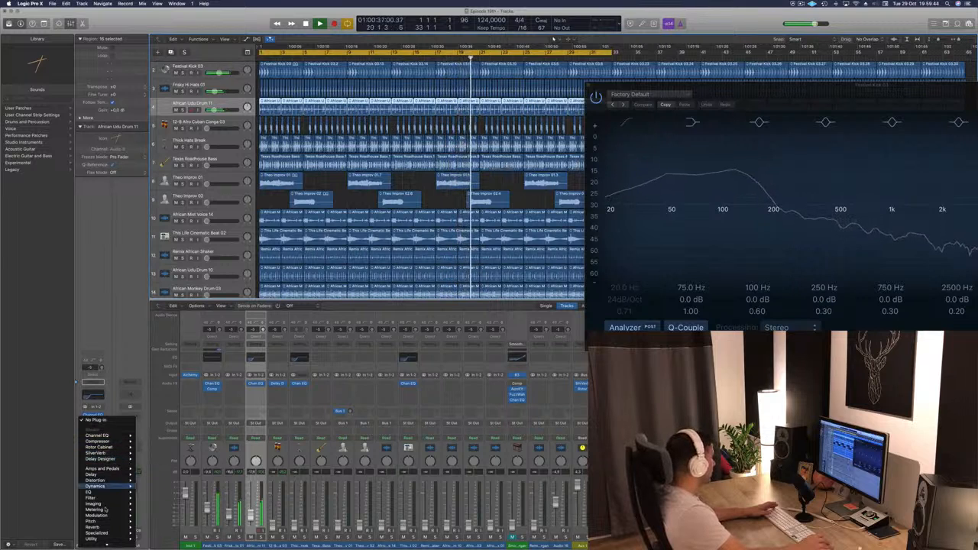
mouse_move(113, 487)
mouse_move(160, 480)
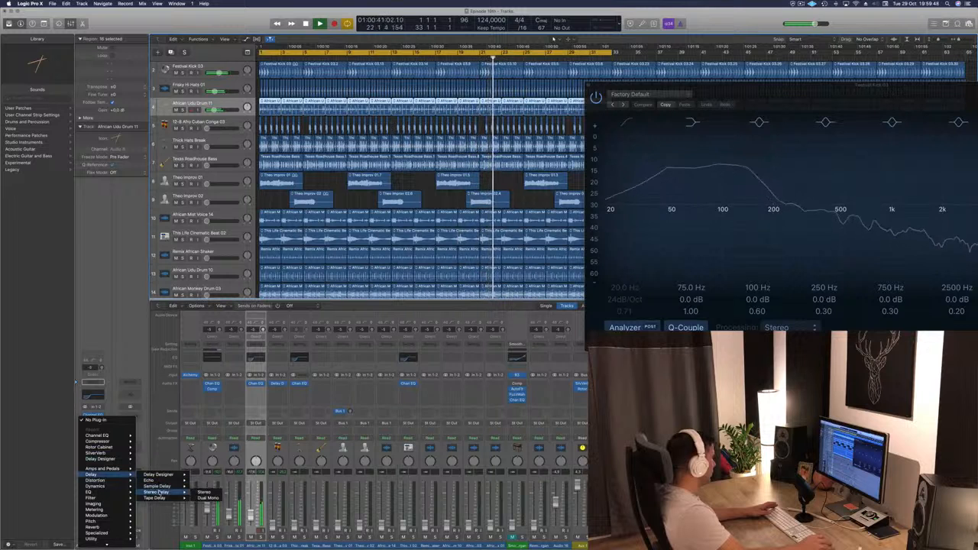
left_click(202, 492)
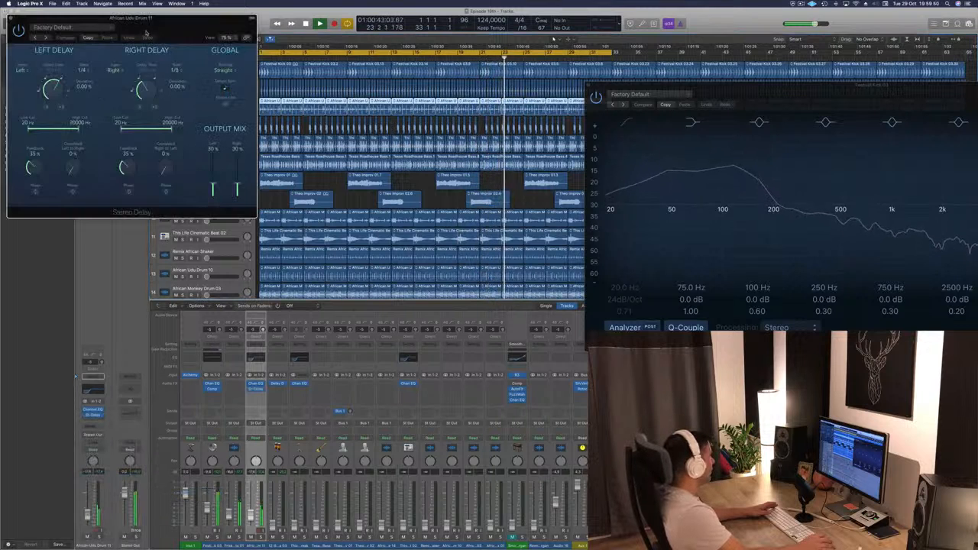
left_click_drag(158, 30, 495, 111)
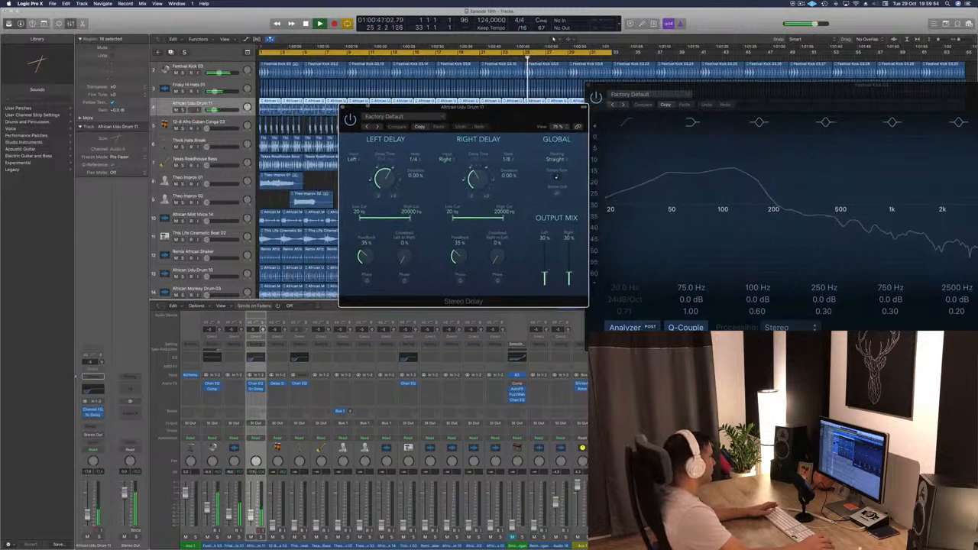
Step: Close the Stereo Delay window, move the Thick Hats Break track above the conga and raise its volume slightly
left_click(343, 108)
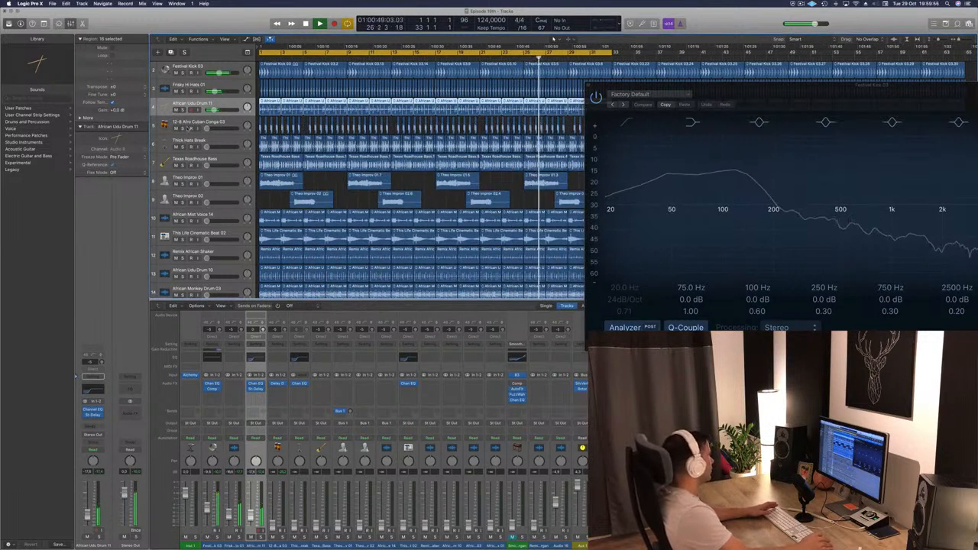
mouse_move(215, 144)
left_mouse_down()
mouse_move(183, 128)
mouse_move(209, 129)
left_mouse_up()
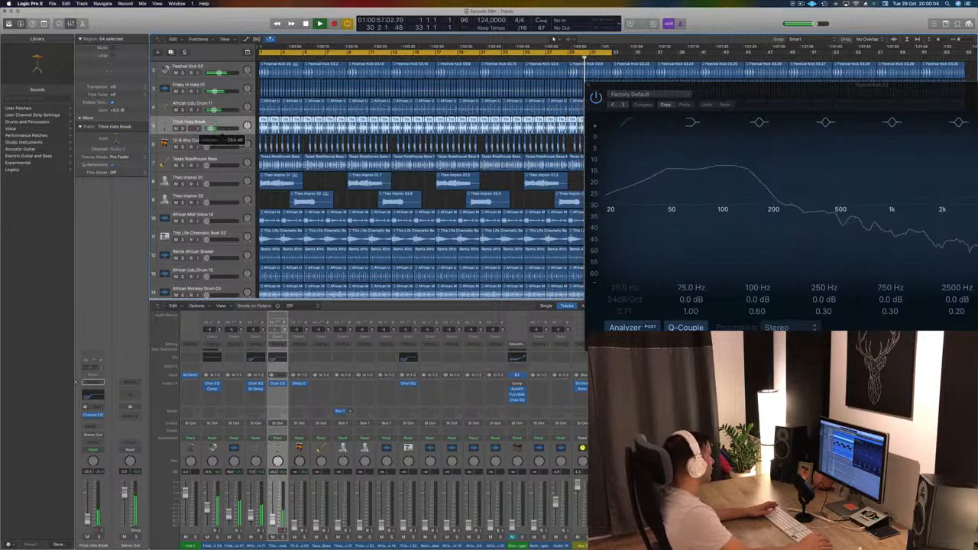
left_click_drag(212, 129, 210, 129)
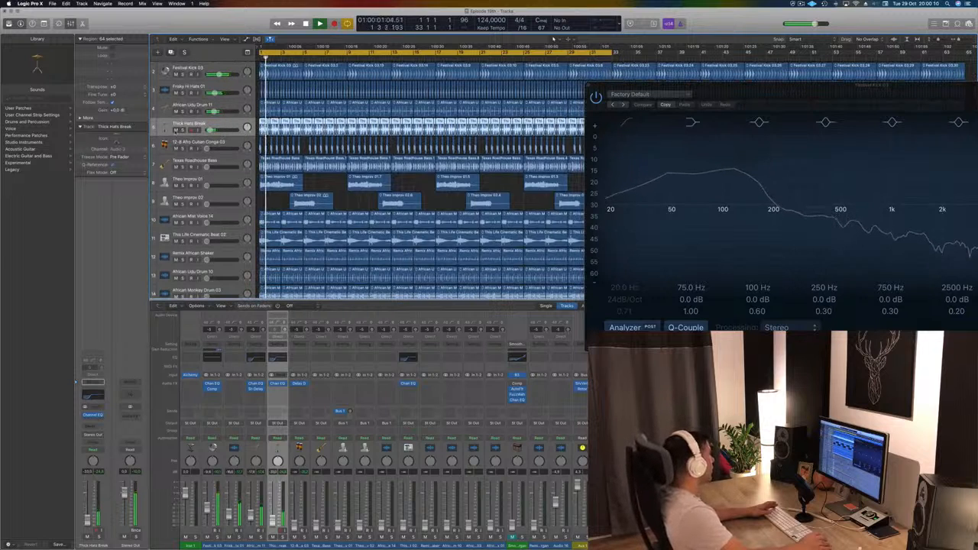
left_click(212, 129)
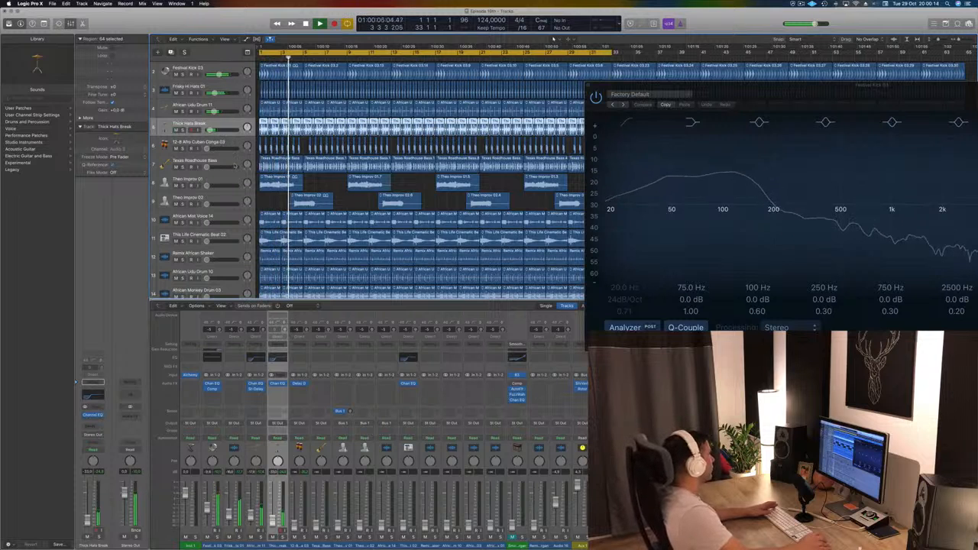
Step: Move the Remix African Shaker track up to just above the conga and raise its volume
left_click(236, 162)
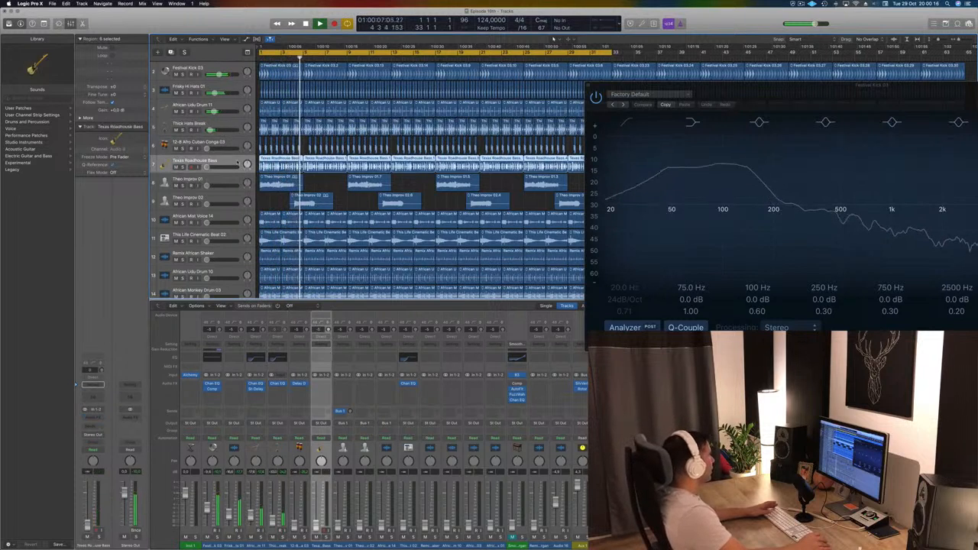
scroll(237, 166, "down", 5)
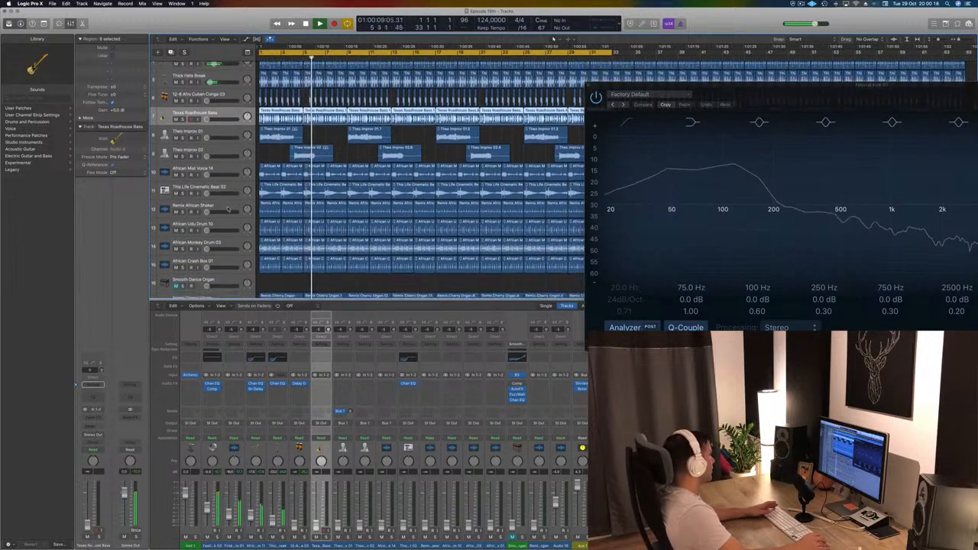
left_click(231, 203)
left_click_drag(231, 203, 213, 95)
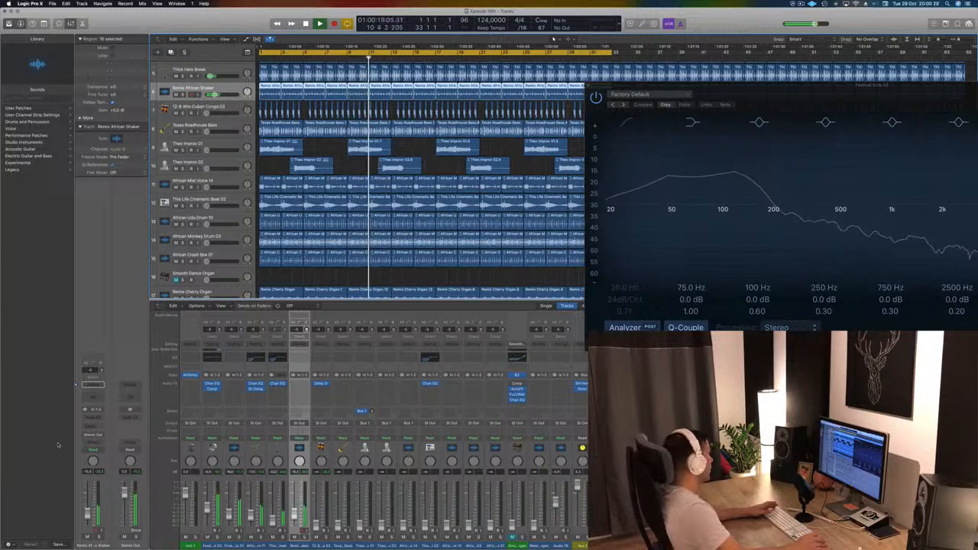
Step: Insert a stereo Stereo Delay on Remix African Shaker, and close its window and the Festival Kick 03 EQ window
left_click(88, 419)
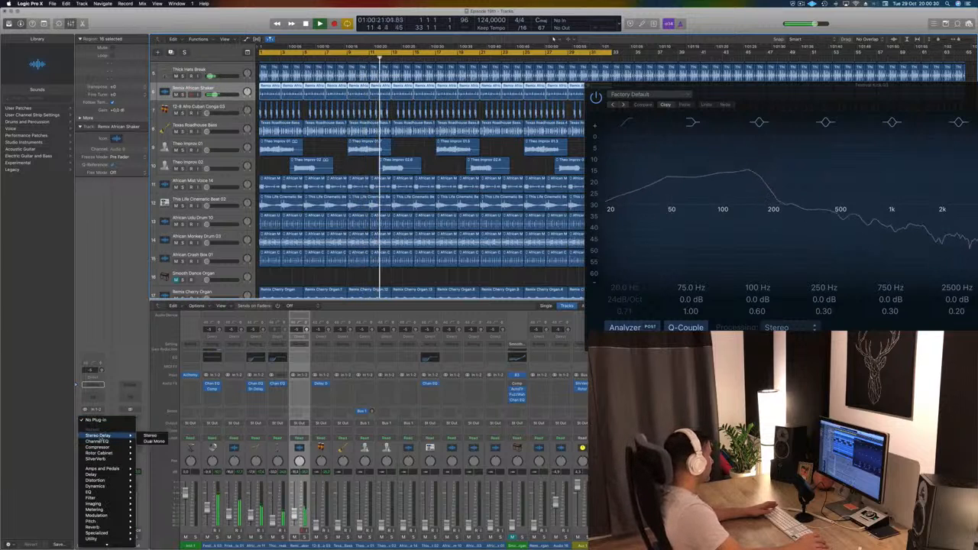
left_click(150, 430)
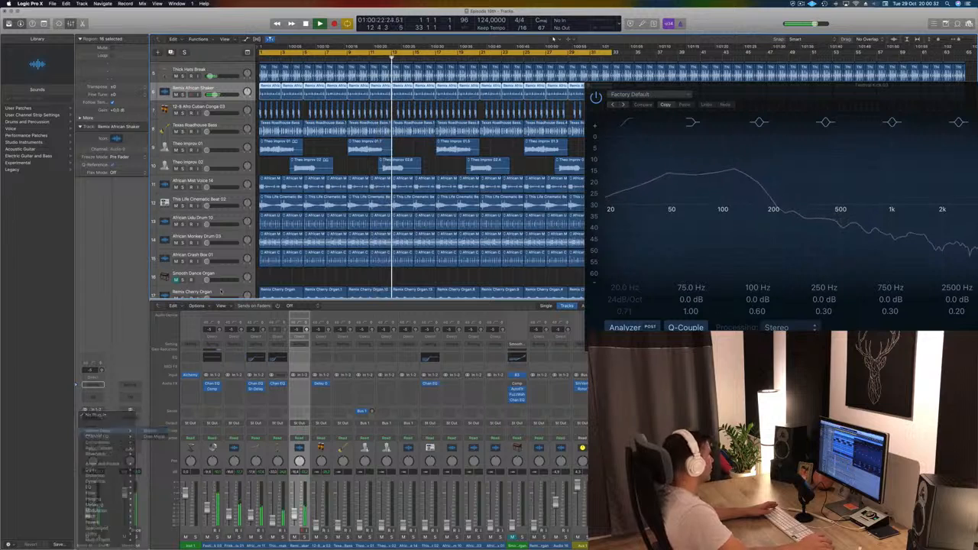
left_click_drag(138, 20, 745, 125)
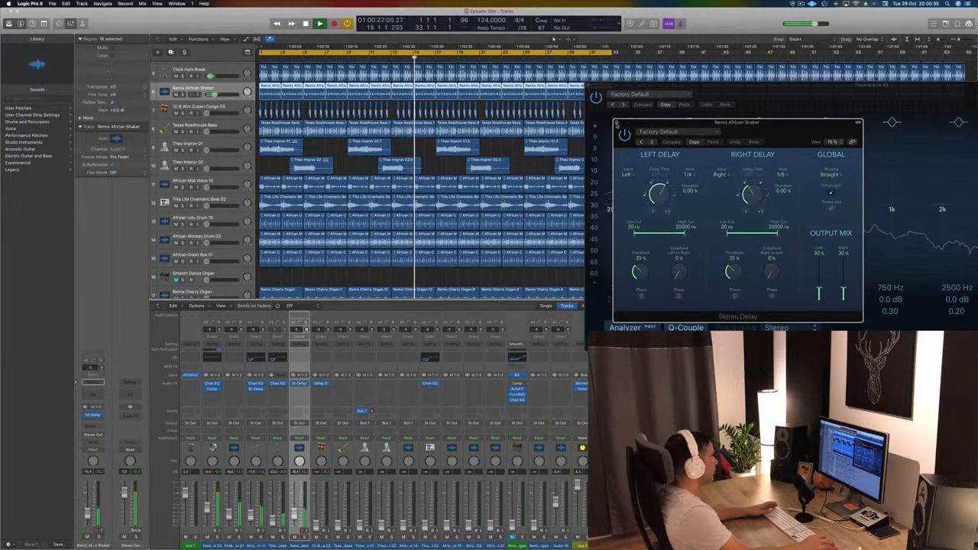
left_click(616, 123)
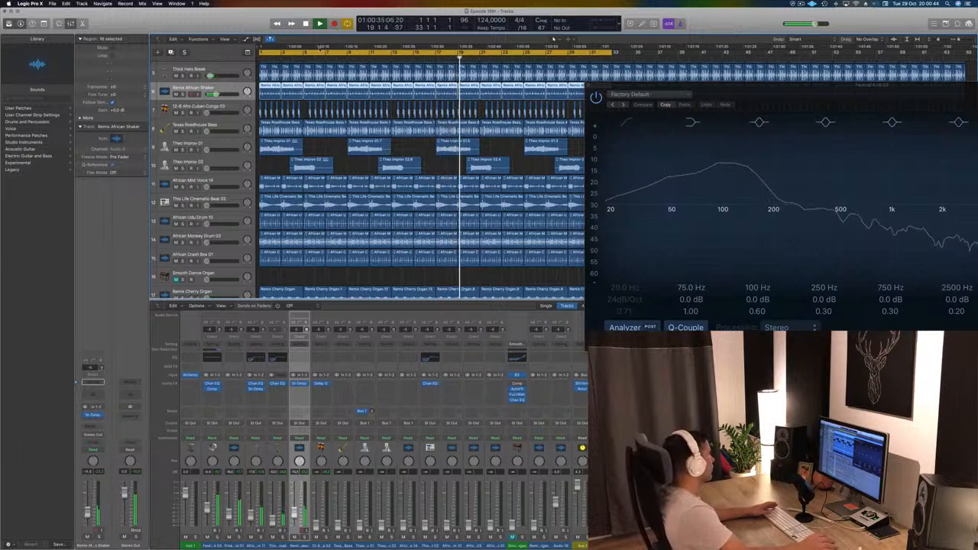
left_click_drag(630, 83, 547, 84)
left_click(505, 86)
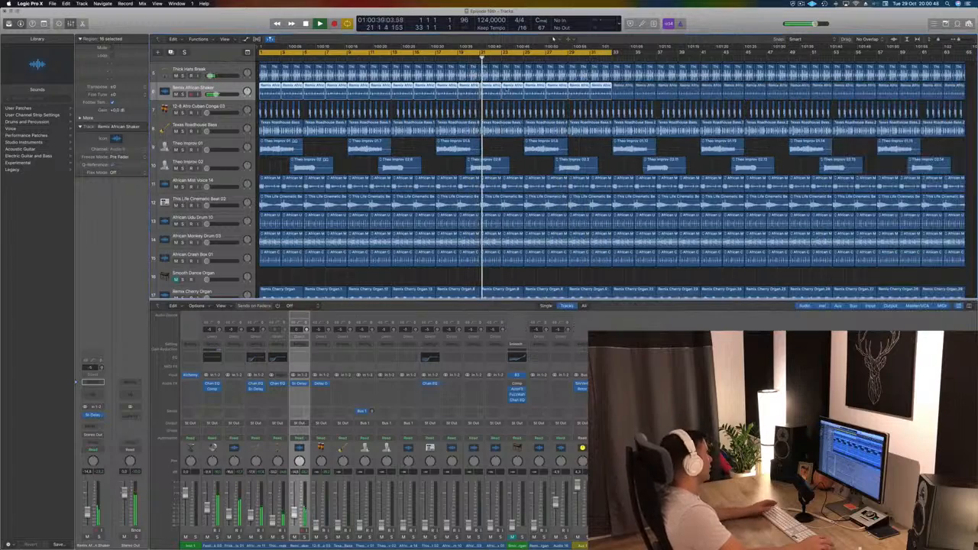
Step: Move the African Monkey Drum 03 track above the conga and delete its regions in the first 32 bars
scroll(179, 165, "down", 2)
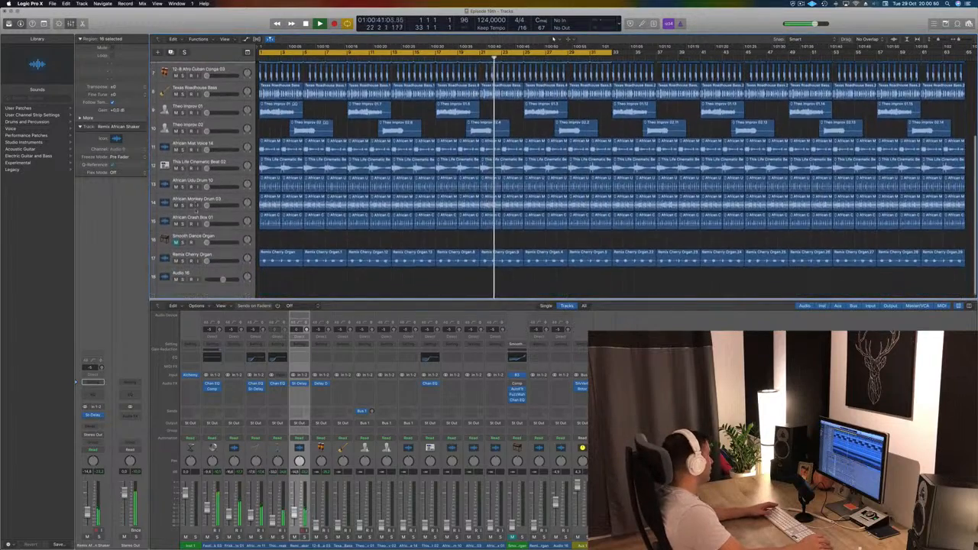
scroll(557, 178, "down", 2)
scroll(238, 191, "up", 2)
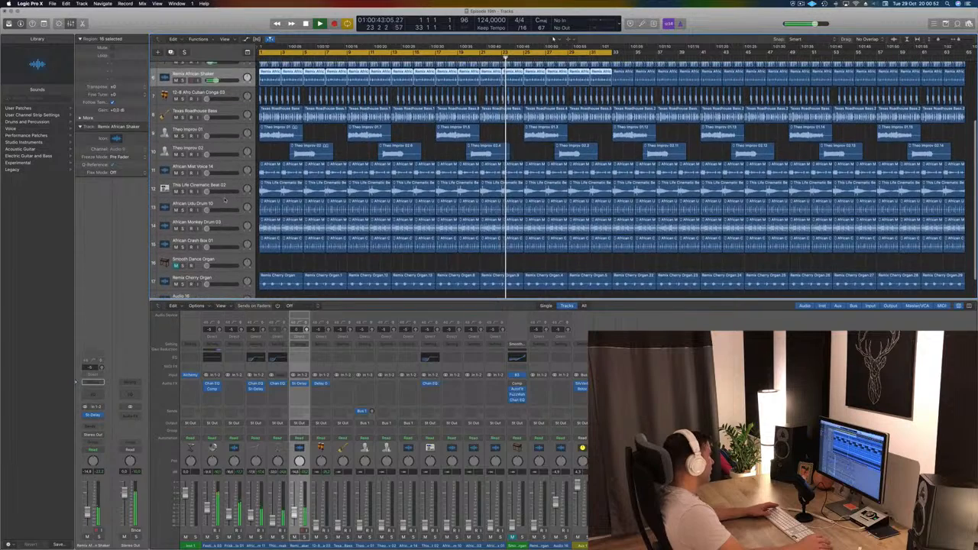
left_click(234, 204)
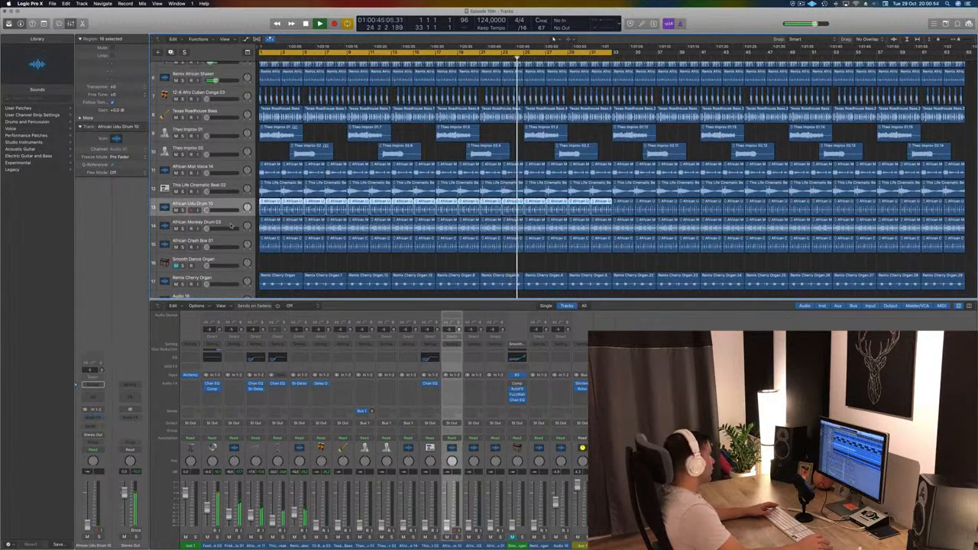
left_click_drag(230, 225, 233, 94)
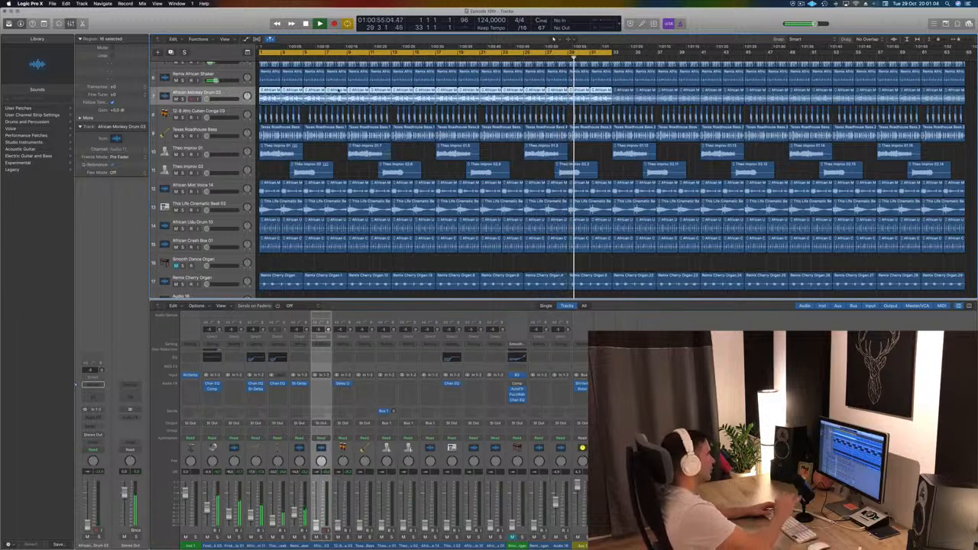
key("Delete")
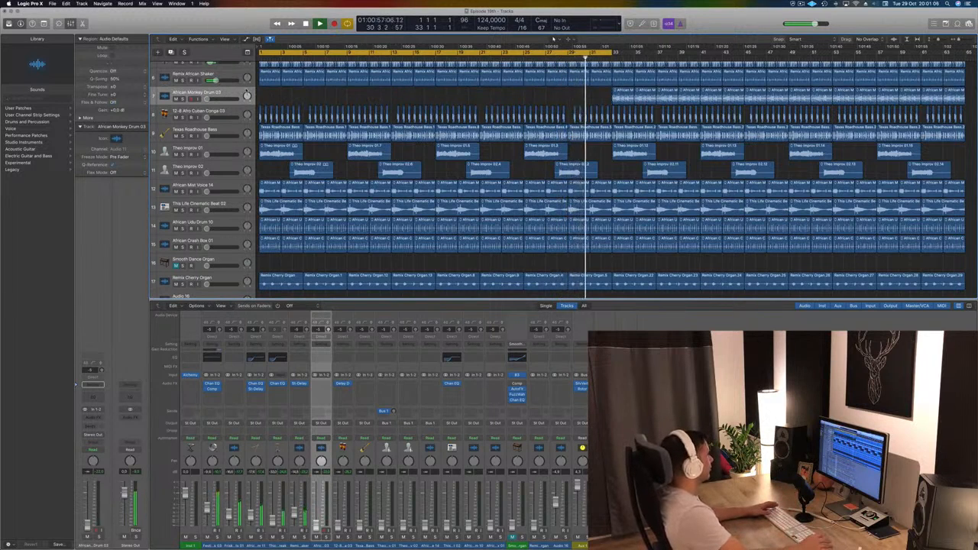
Step: Raise the Afro Cuban Conga 03 volume and replace its Delay Designer with a stereo Stereo Delay
left_click(234, 112)
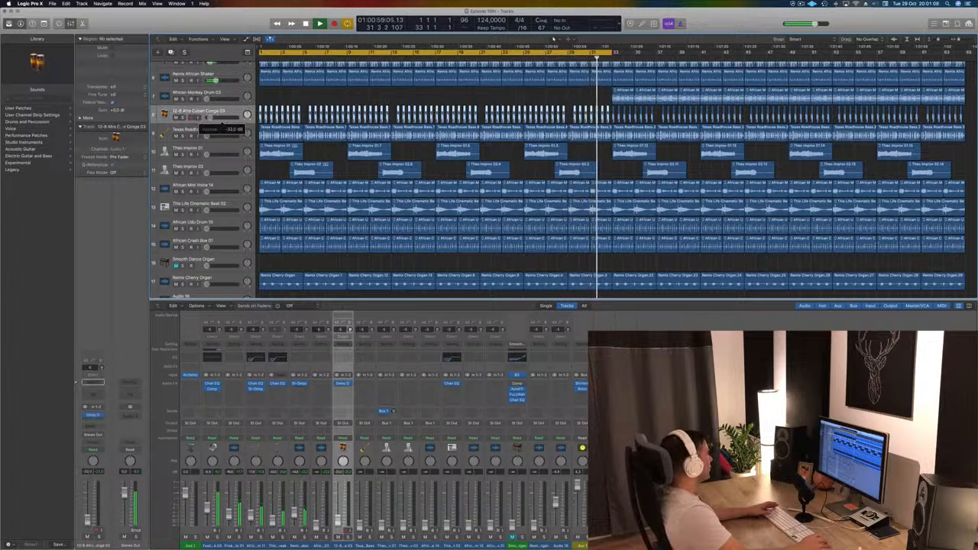
left_click(98, 417)
mouse_move(122, 425)
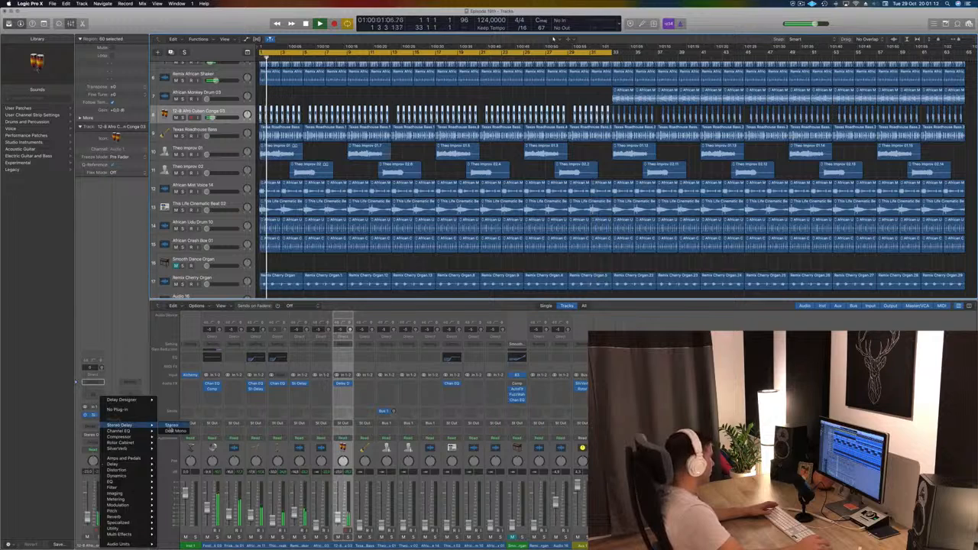
left_click(171, 424)
left_click_drag(165, 20, 606, 131)
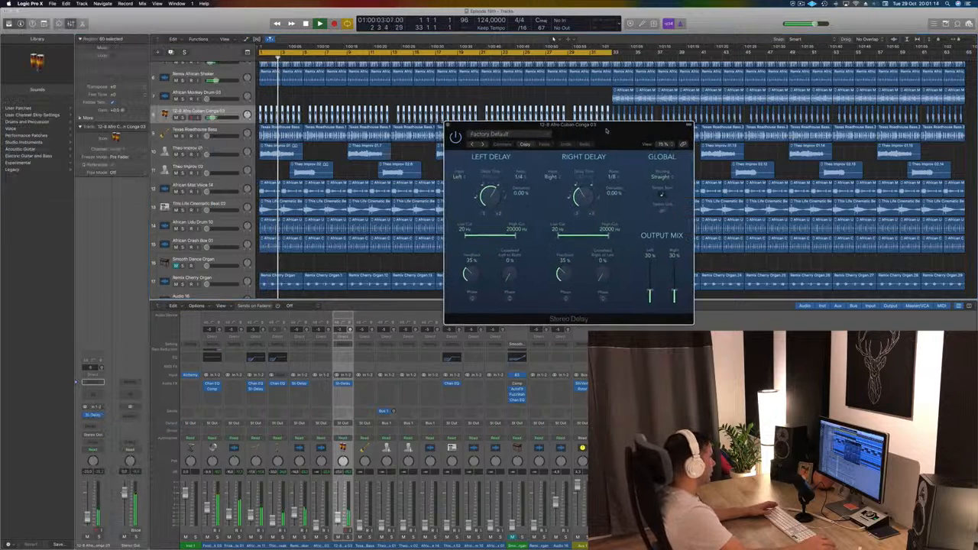
Step: Audition the Stereo Delay presets on the conga and load Dual 1/8 Note
left_click(483, 144)
left_click(472, 144)
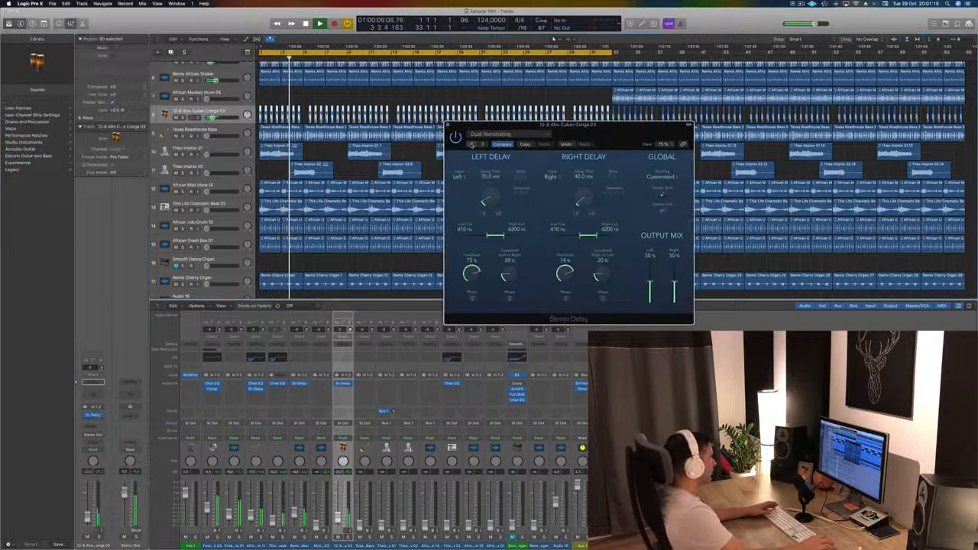
left_click(471, 144)
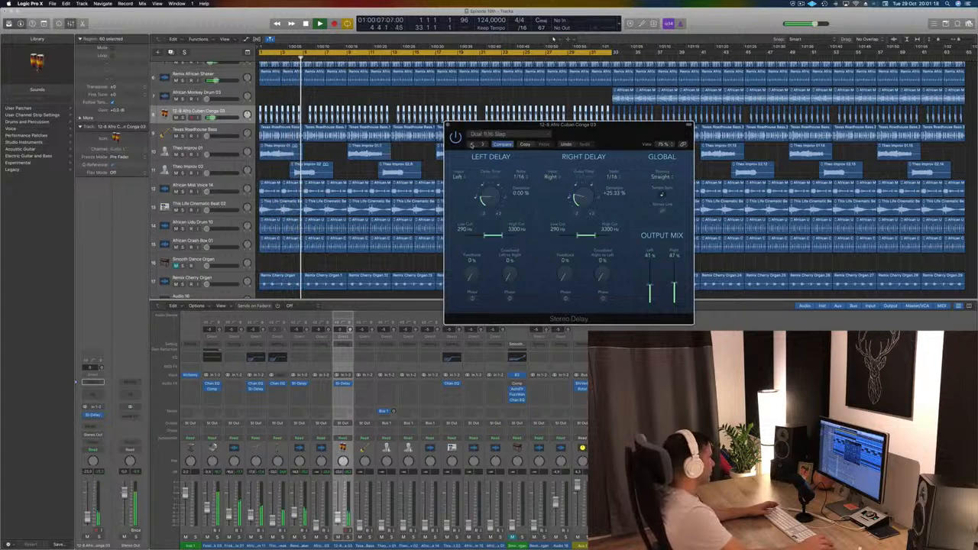
left_click(471, 144)
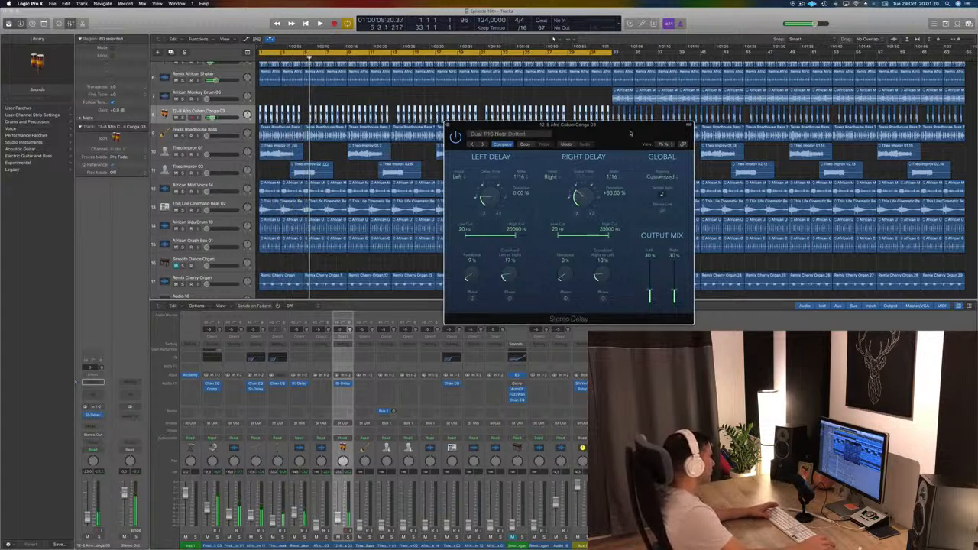
key("space")
left_click_drag(629, 133, 536, 113)
left_click(437, 127)
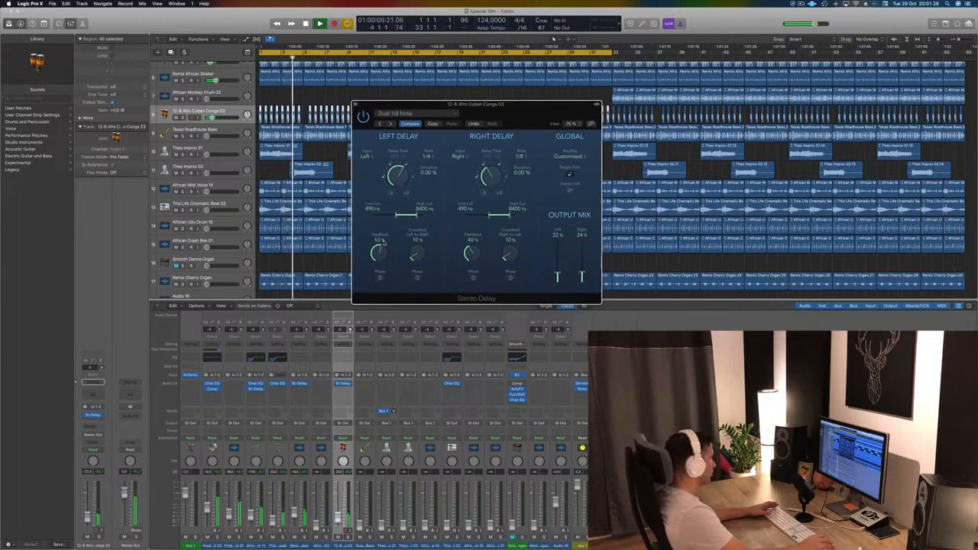
Step: Set the conga delay's feedback to 69% left and 62% right, raise both output mix levels and close the delay window
left_click_drag(472, 254, 472, 249)
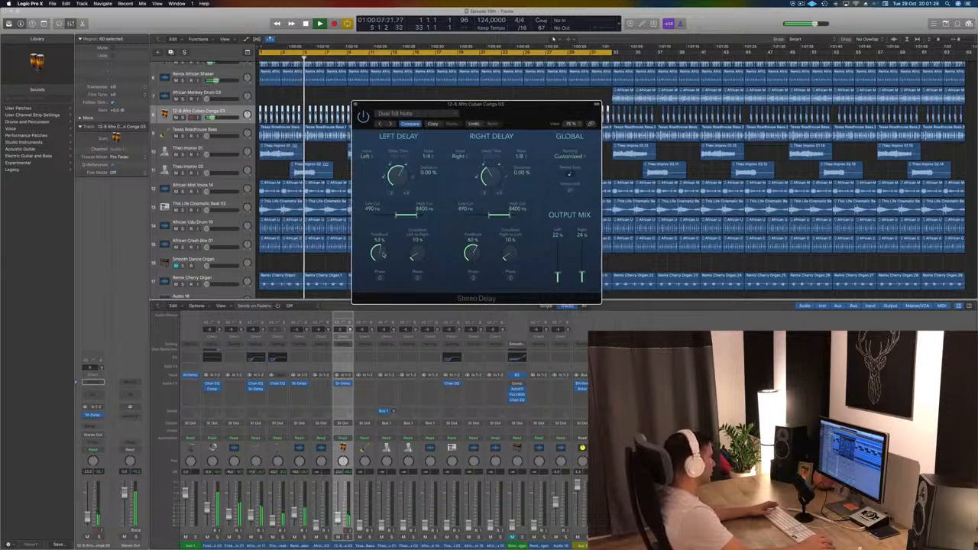
key("Return")
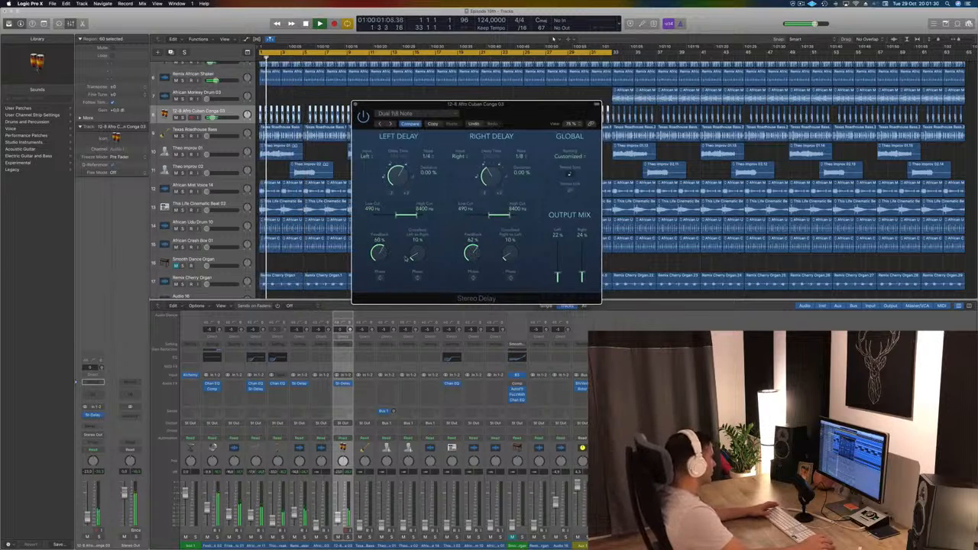
left_click_drag(380, 257, 379, 255)
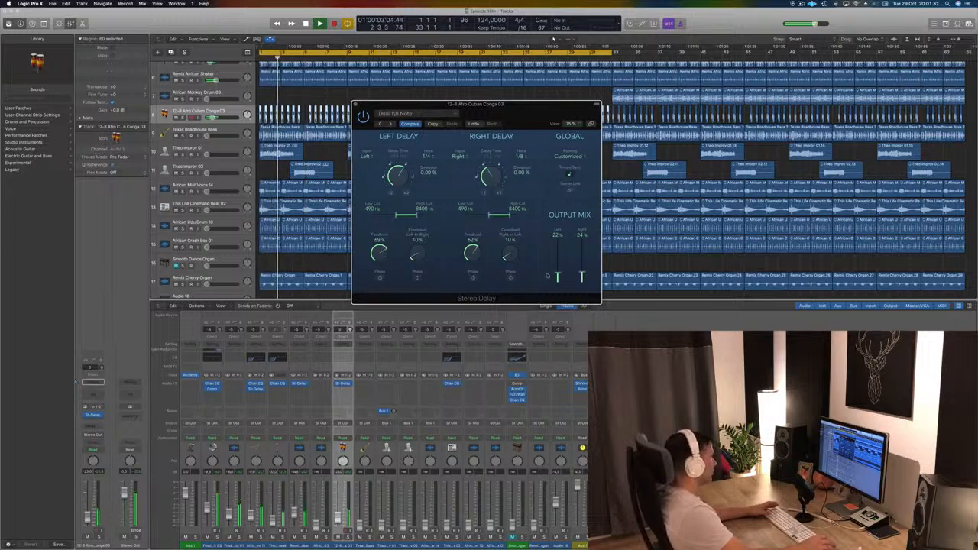
left_click_drag(578, 272, 558, 272)
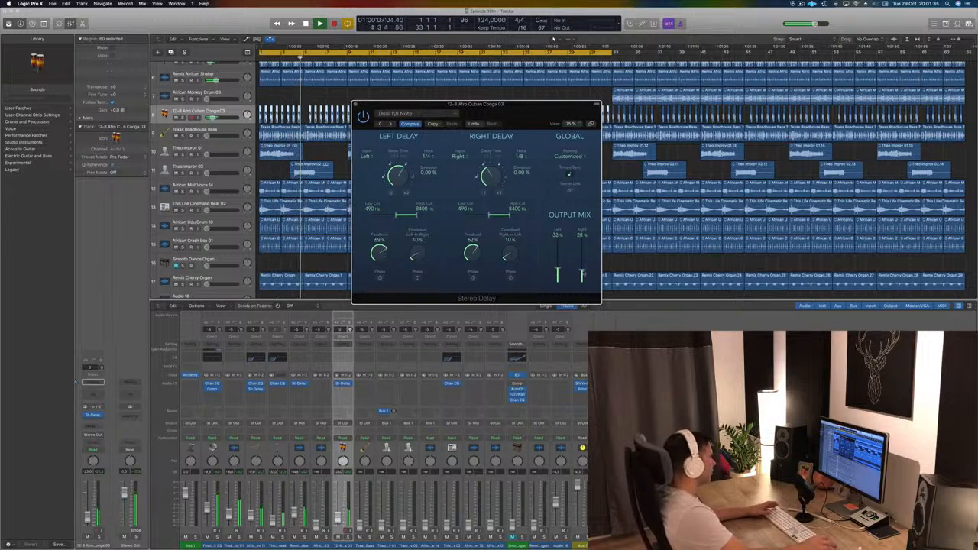
left_click(354, 105)
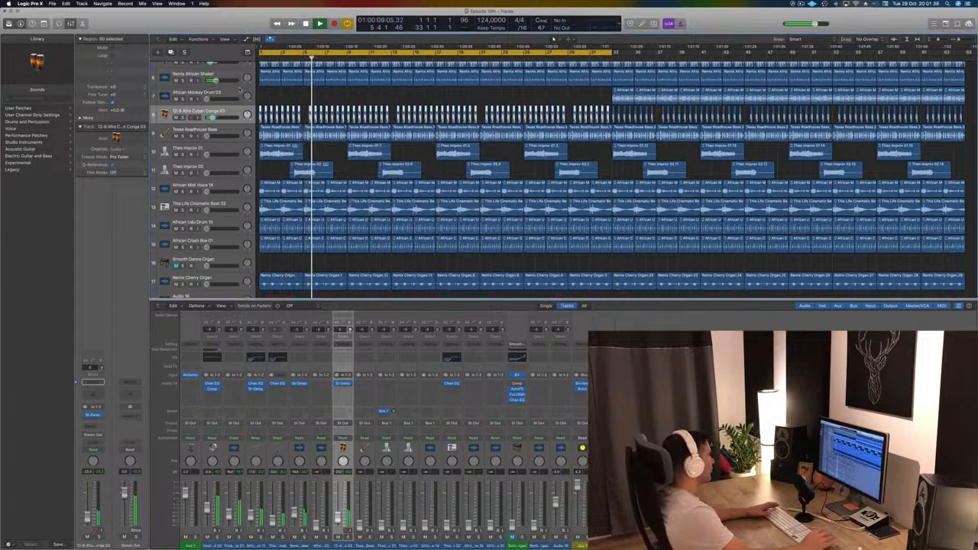
Step: Stop playback and delete all conga regions after bar 4, keeping the ones in bars 1 to 4
key("Return")
left_click(304, 105)
key("space")
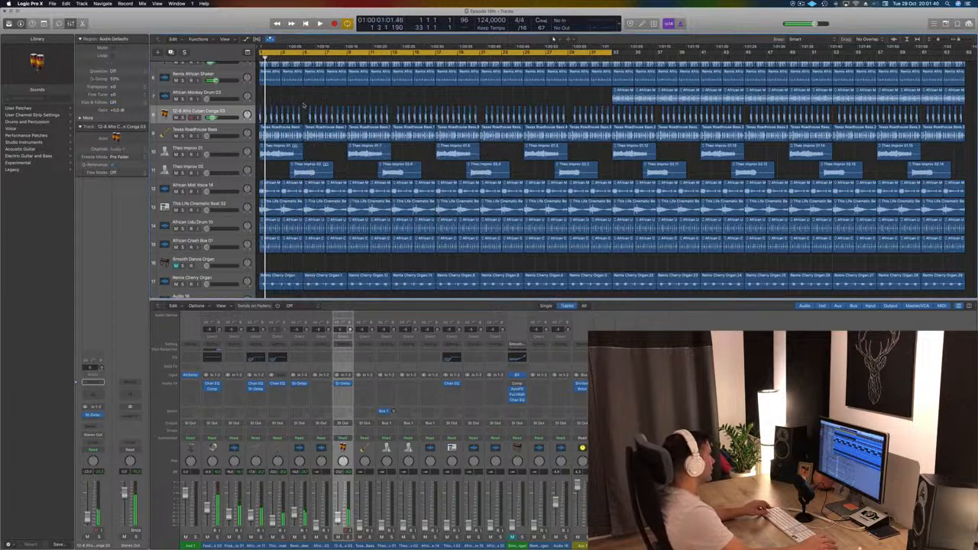
scroll(305, 115, "up", 3)
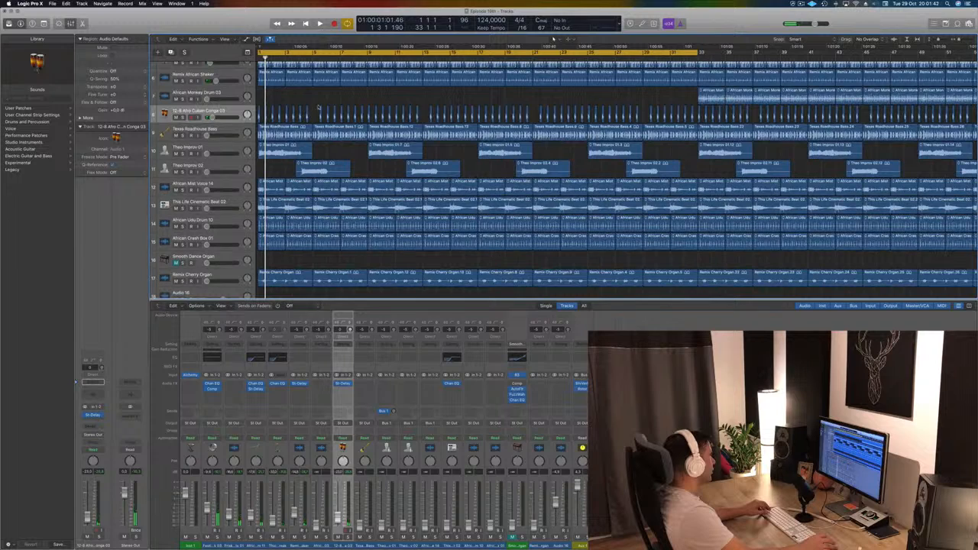
scroll(318, 106, "down", 3)
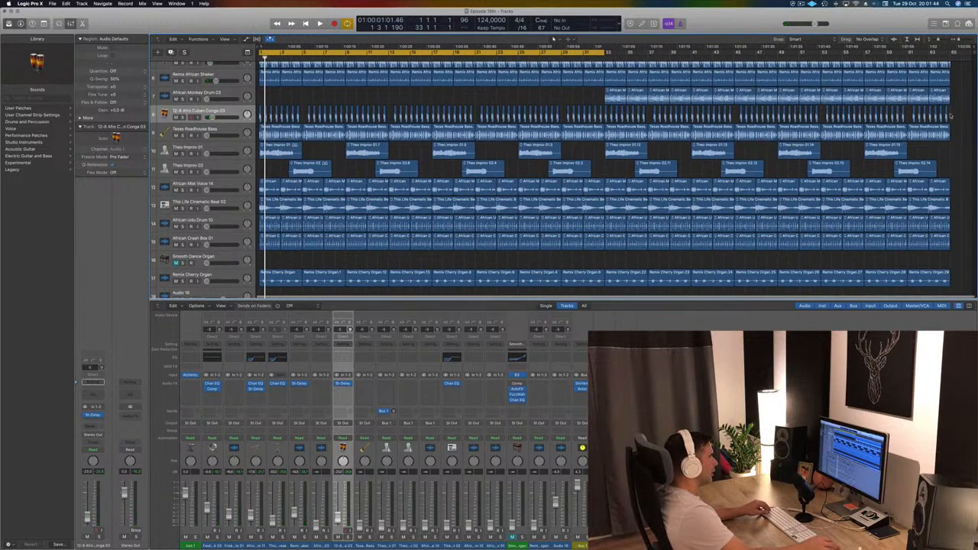
left_click_drag(950, 116, 290, 114)
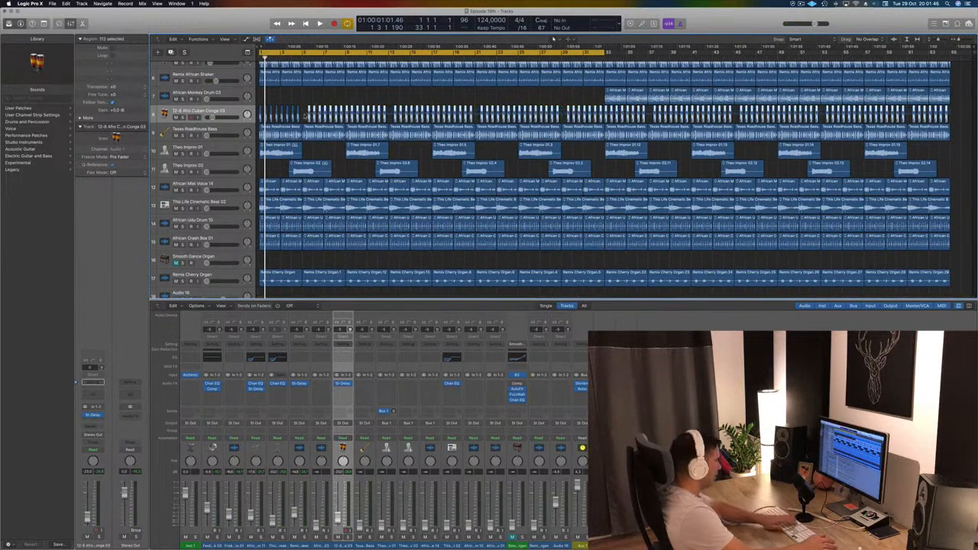
key("Delete")
Step: Copy the conga regions from bars 1 to 4 so that the copies start at bar 5
scroll(310, 110, "up", 4)
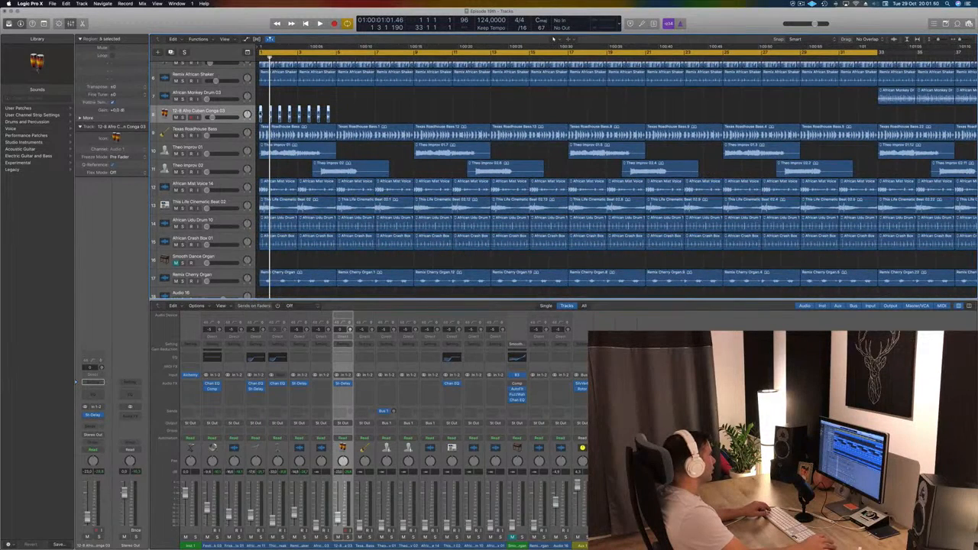
left_click_drag(317, 114, 342, 116)
left_click_drag(338, 119, 338, 118)
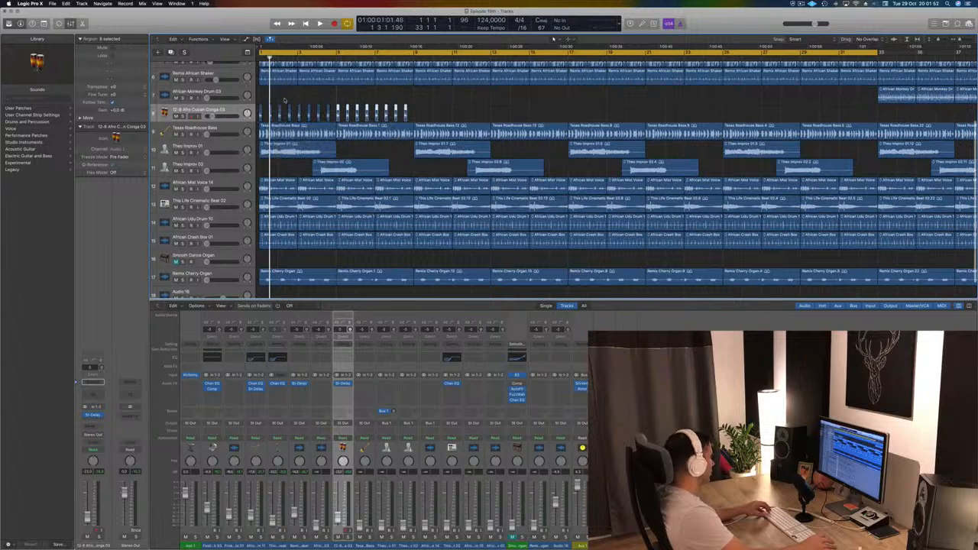
Step: Select the conga regions in bars 1 to 8 and repeat them until they fill the arrangement through bar 64
left_click_drag(260, 105, 412, 117)
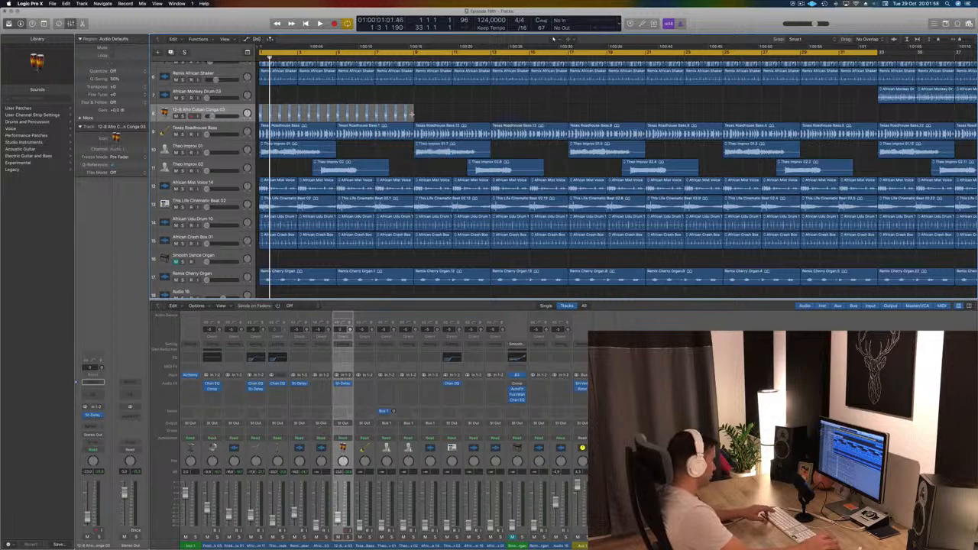
key("super+r")
key("super+r")
key("super+r")
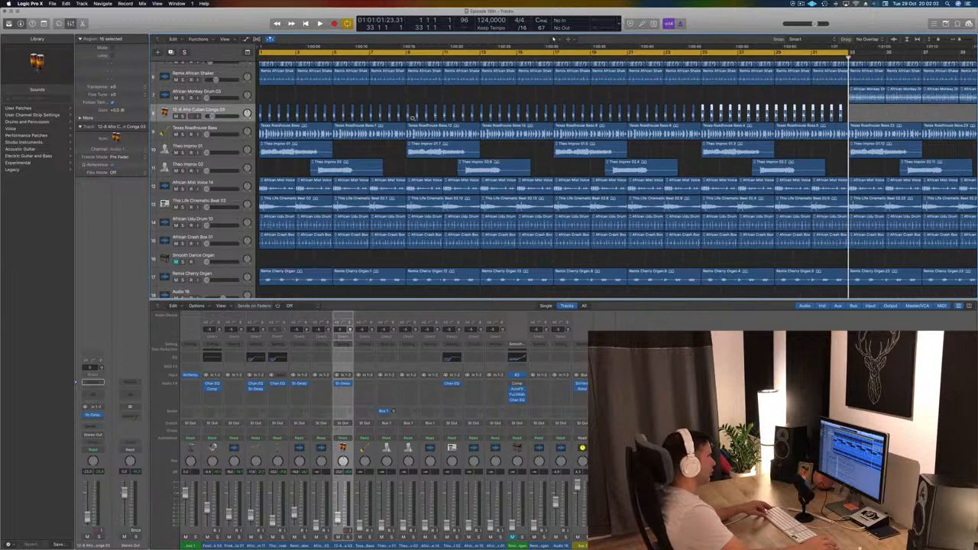
key("super+Left")
key("super+r")
key("super+r")
key("super+r")
key("super+r")
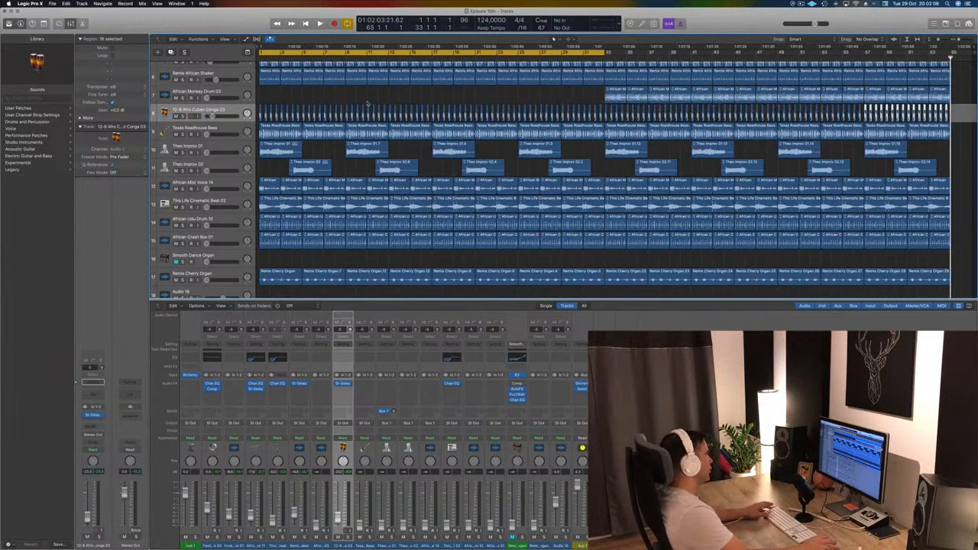
Step: Deselect all regions, play the arrangement from the start and lower the conga's level slightly
key("super+shift+a")
key("Return")
key("space")
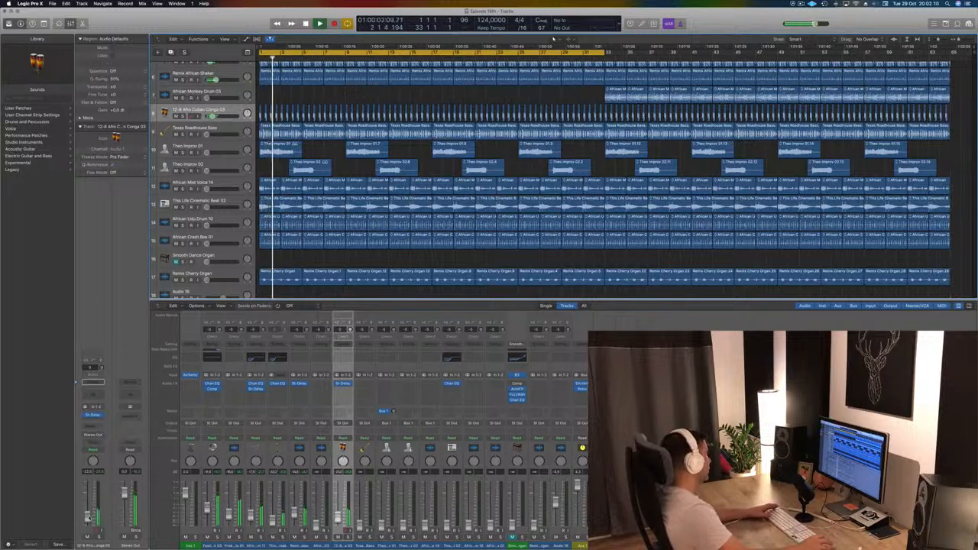
key("Return")
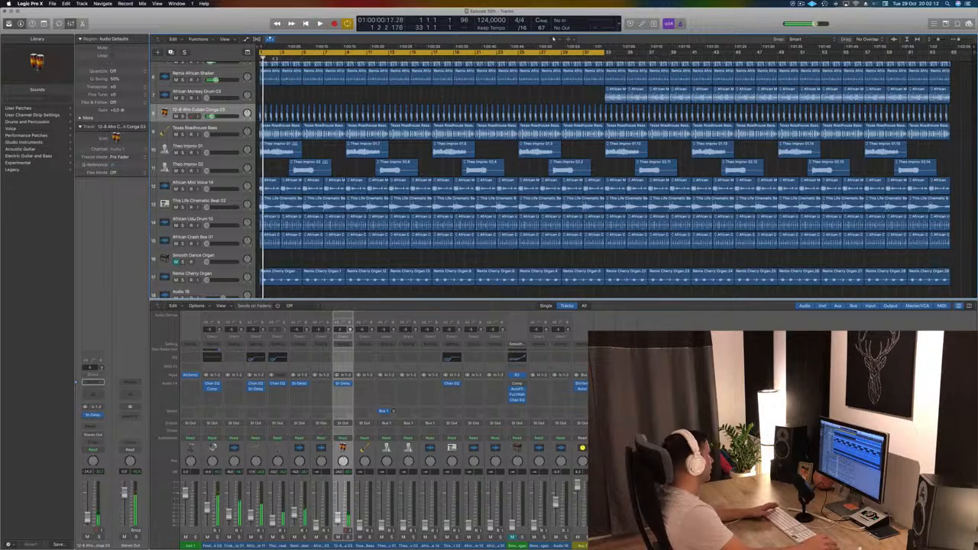
Step: Add a 0 dB send from the Festival Kick to Bus 10 and set that bus's output to No Output
scroll(233, 89, "up", 5)
left_click(231, 87)
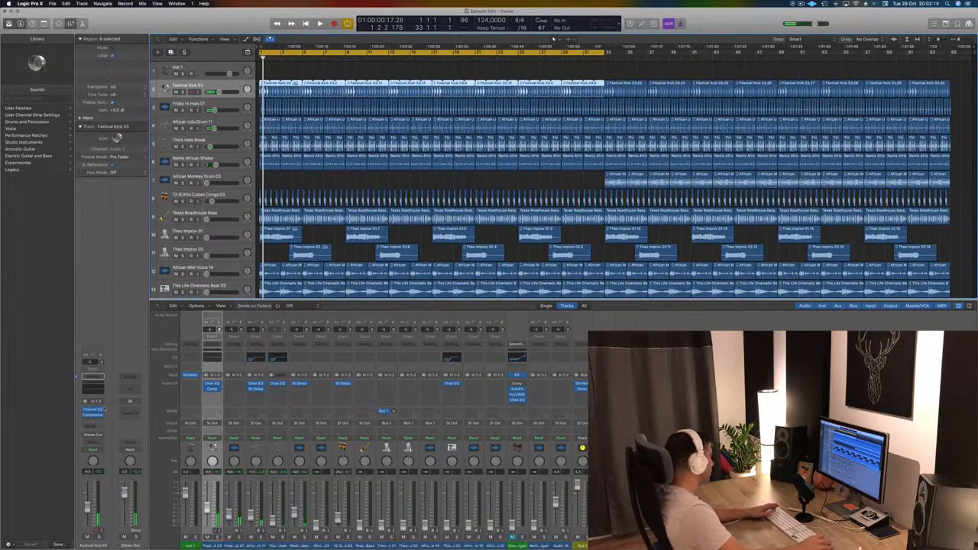
left_click(92, 429)
mouse_move(106, 441)
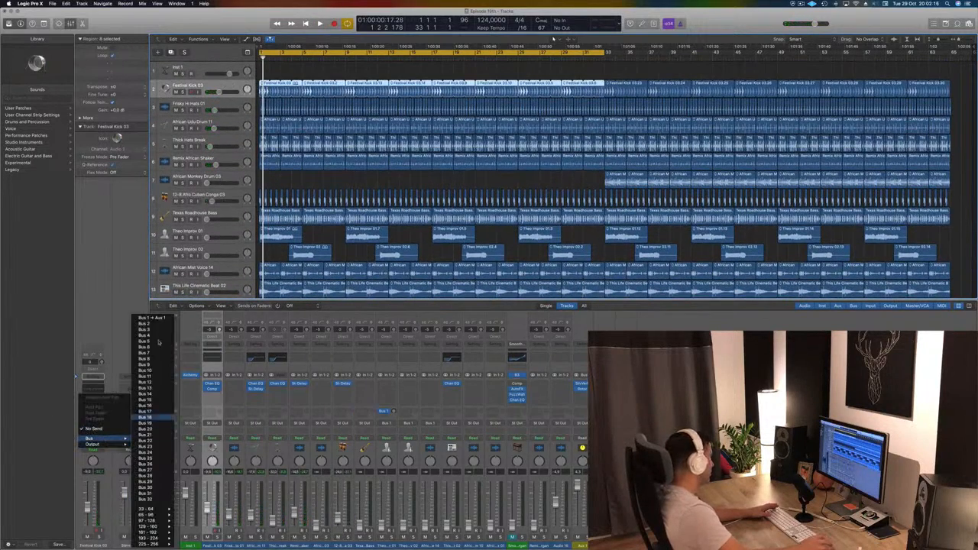
left_click(152, 372)
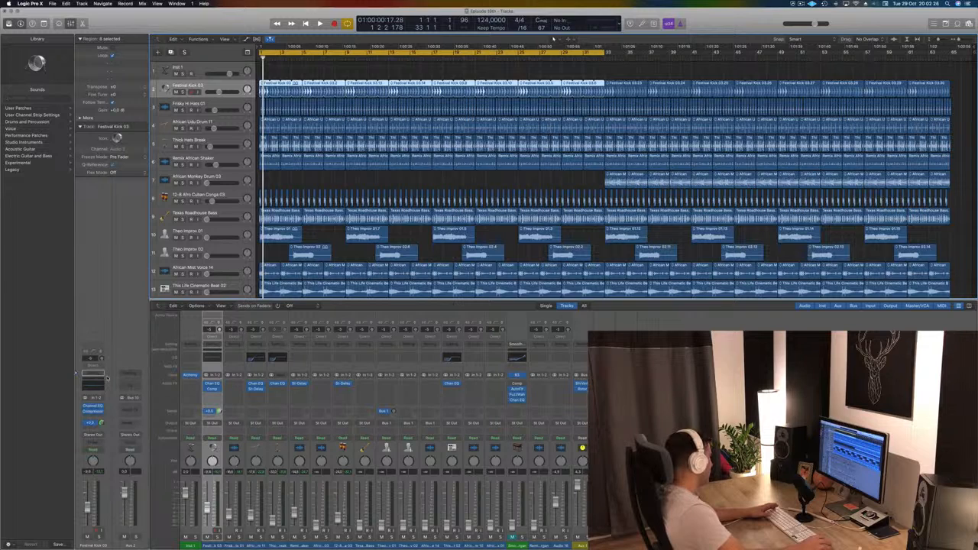
left_click(128, 435)
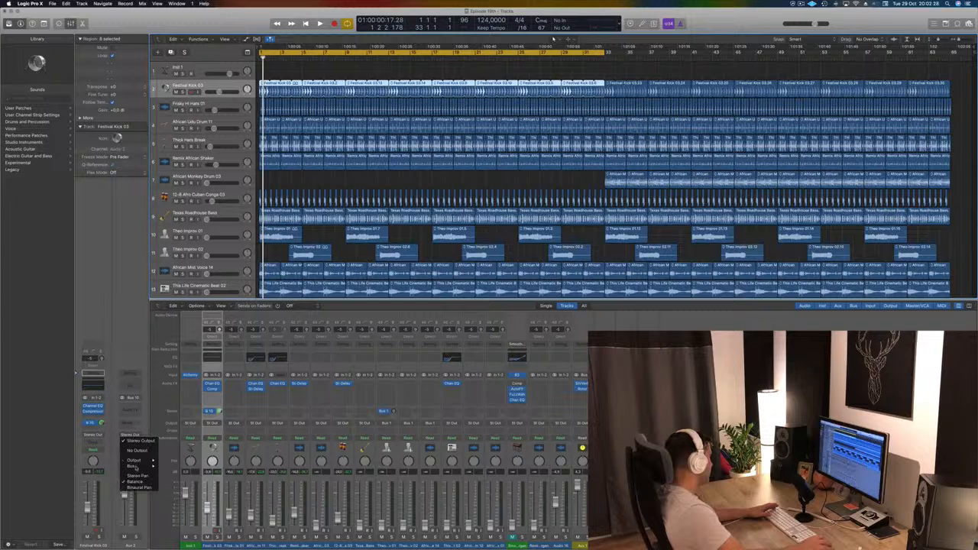
left_click(134, 451)
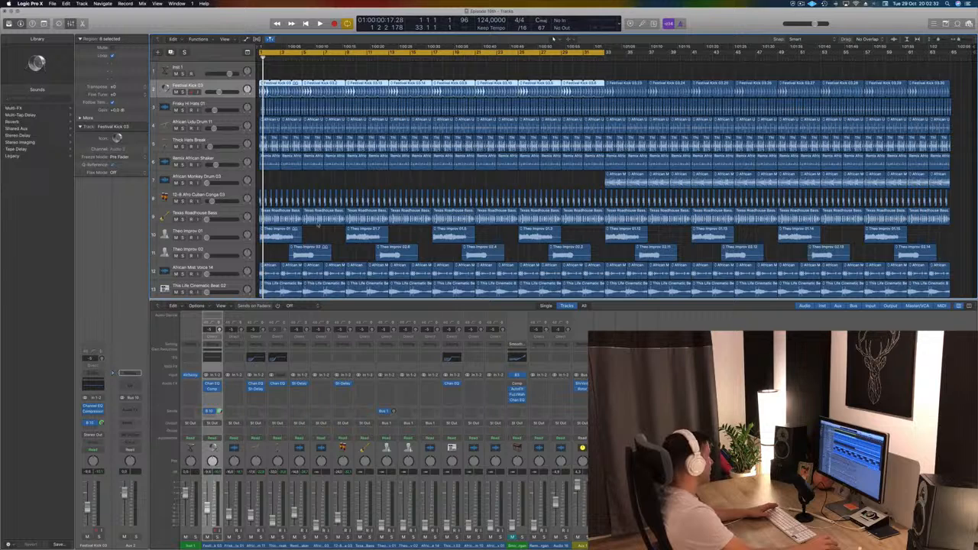
Step: Play from the start and insert a stereo Compressor after the delay on the conga track
key("space")
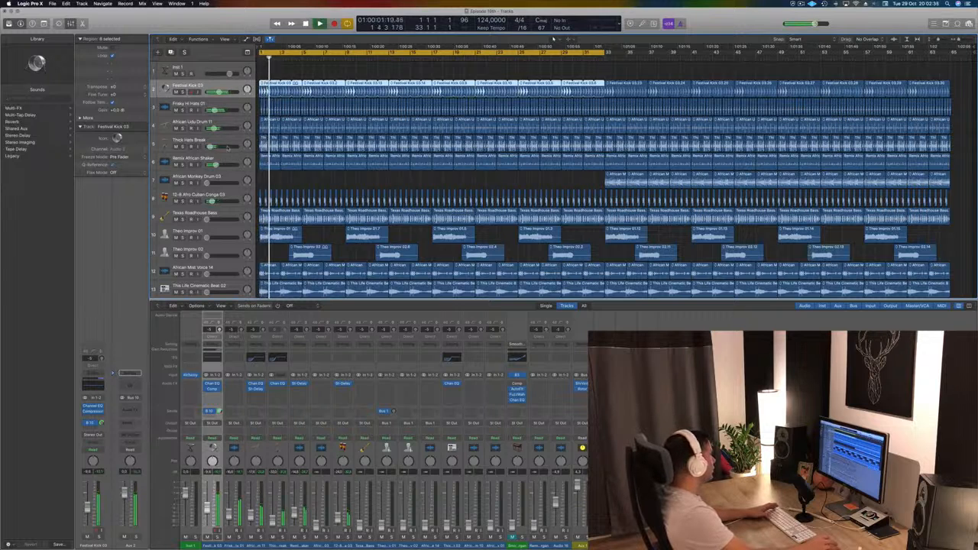
left_click(233, 195)
key("Return")
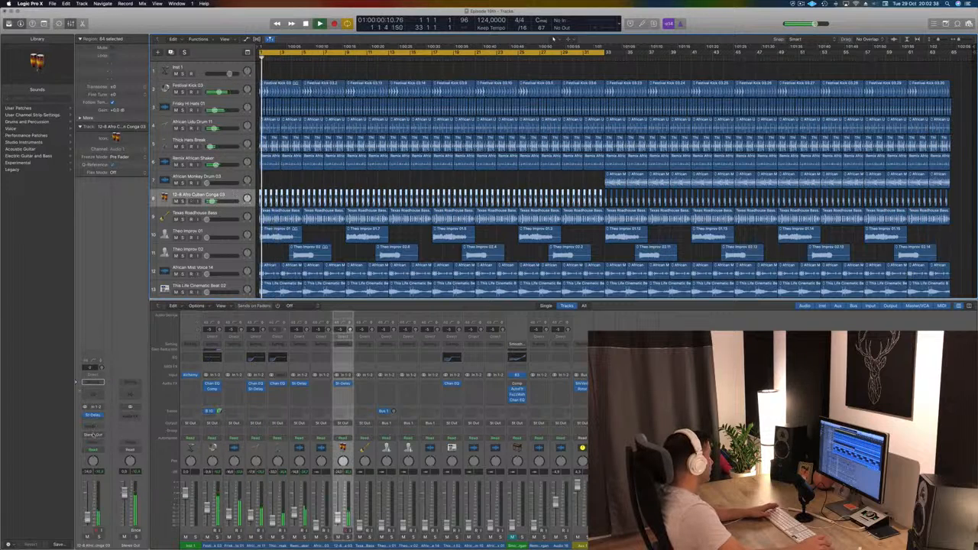
left_click(93, 424)
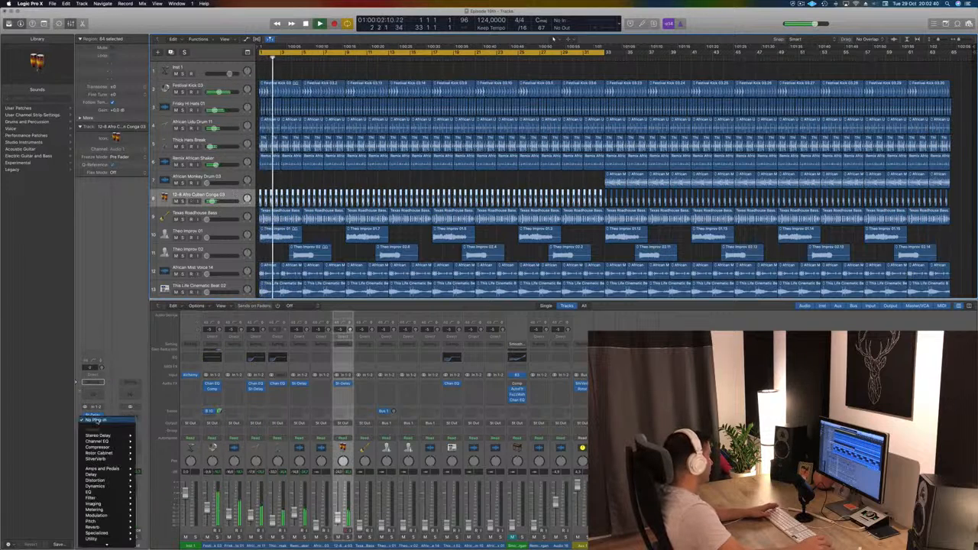
mouse_move(109, 449)
left_click(151, 447)
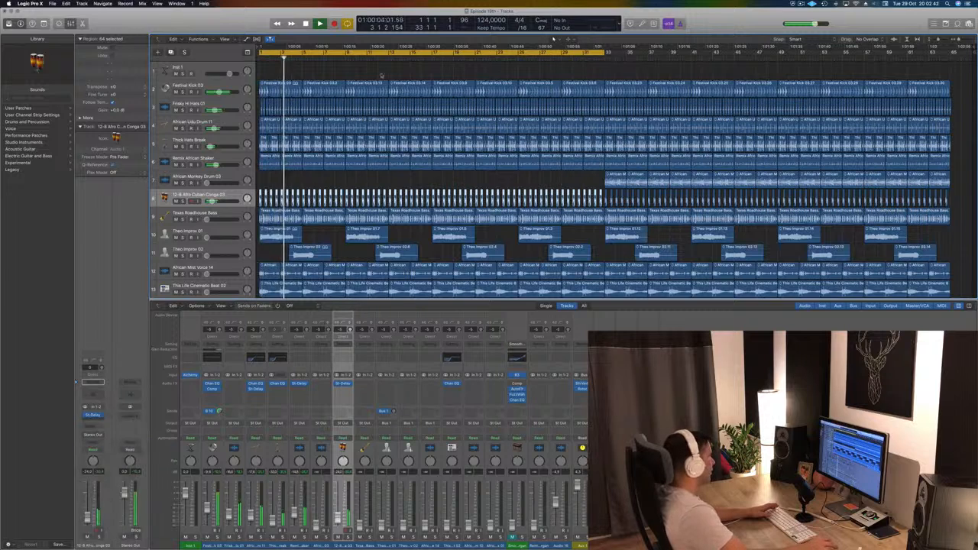
Step: Set the conga compressor's side chain to Bus 10 from the Festival Kick and adjust its threshold and ratio for ducking
left_click(326, 29)
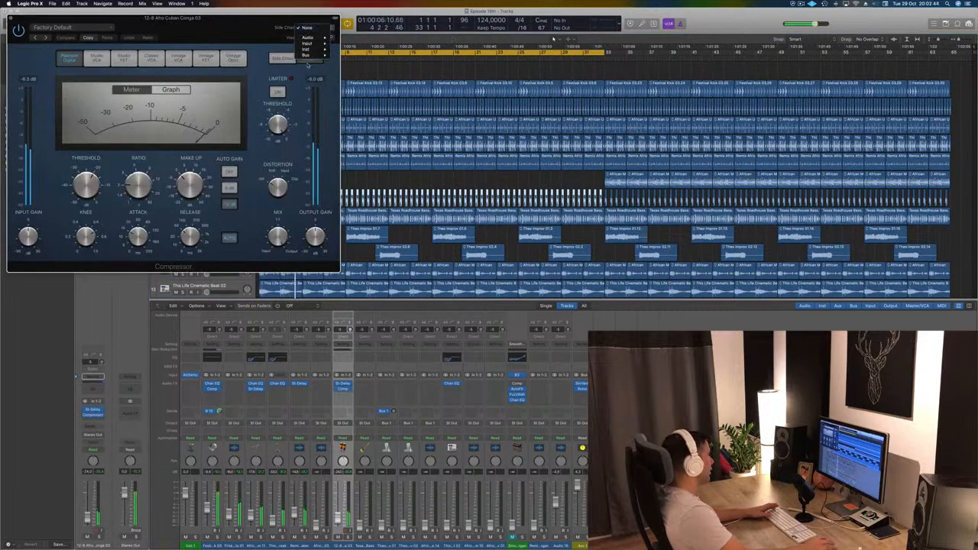
mouse_move(316, 57)
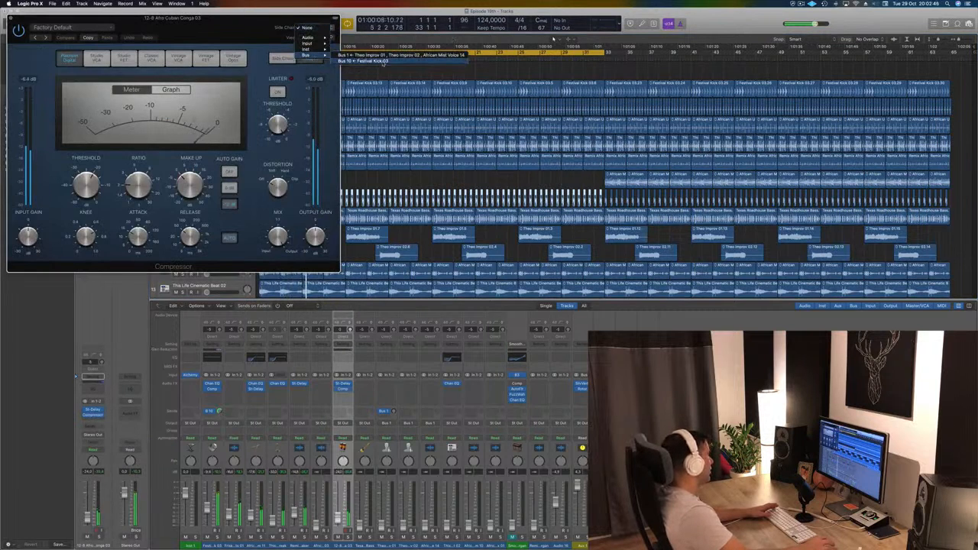
left_click(382, 63)
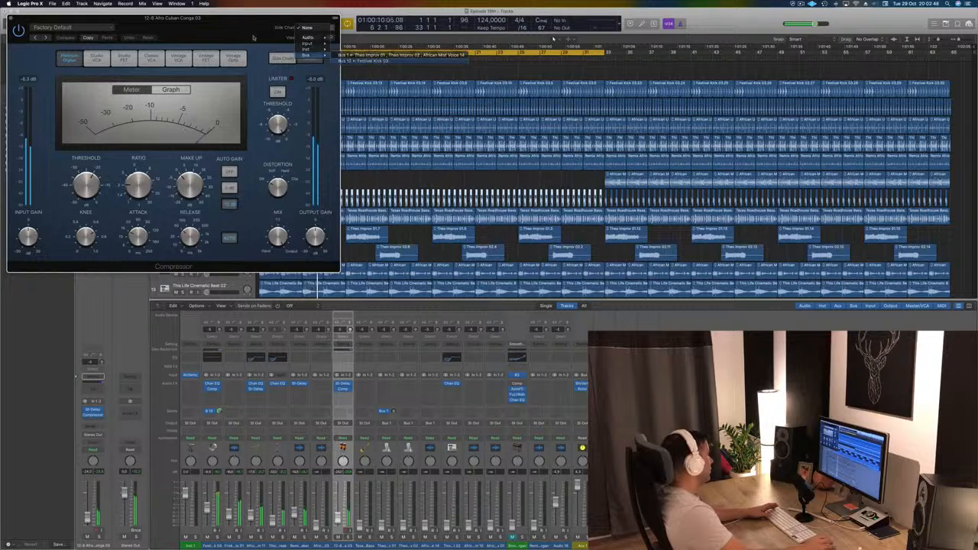
left_click_drag(215, 28, 705, 130)
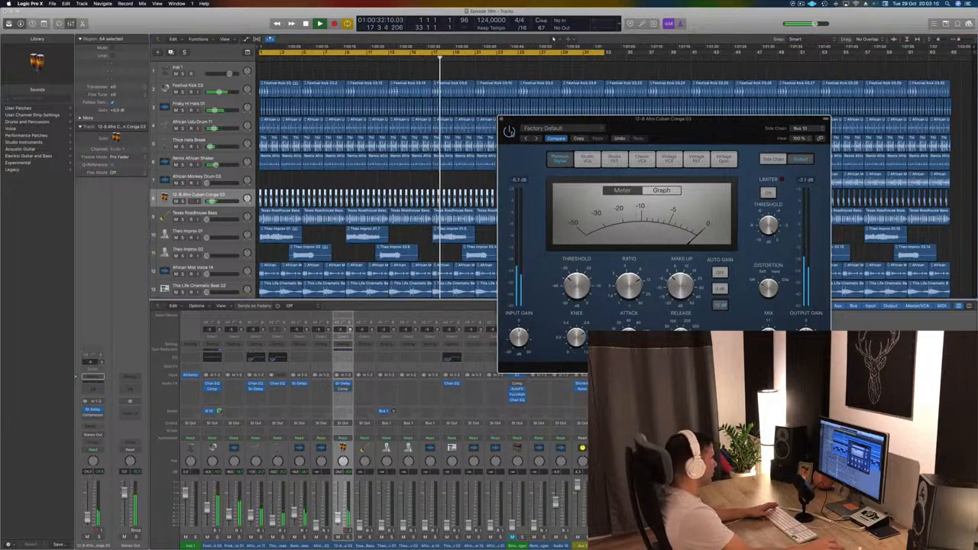
left_click_drag(691, 124, 545, 155)
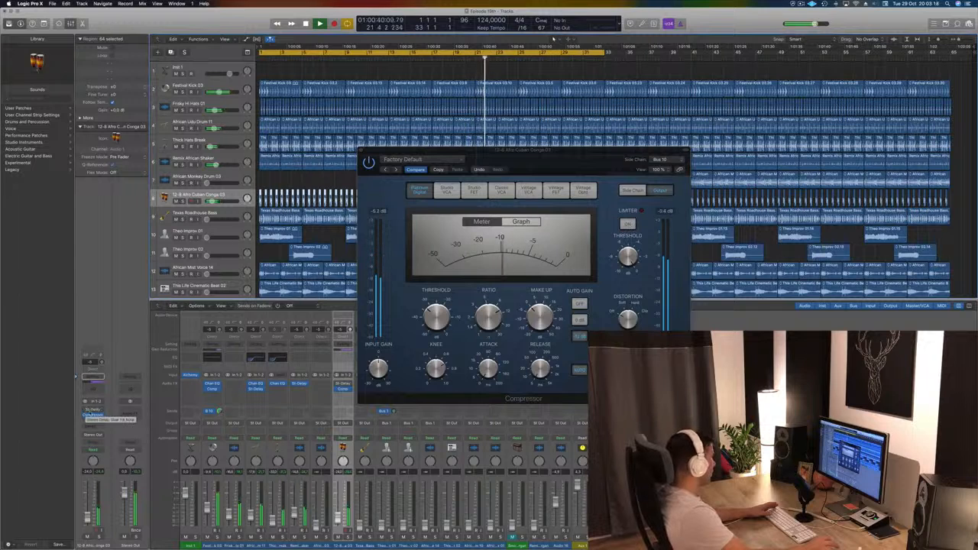
Step: Move the conga's Compressor one insert slot further down the chain and reopen its settings
left_click(98, 411)
left_click(90, 412)
left_click(94, 411, "alt")
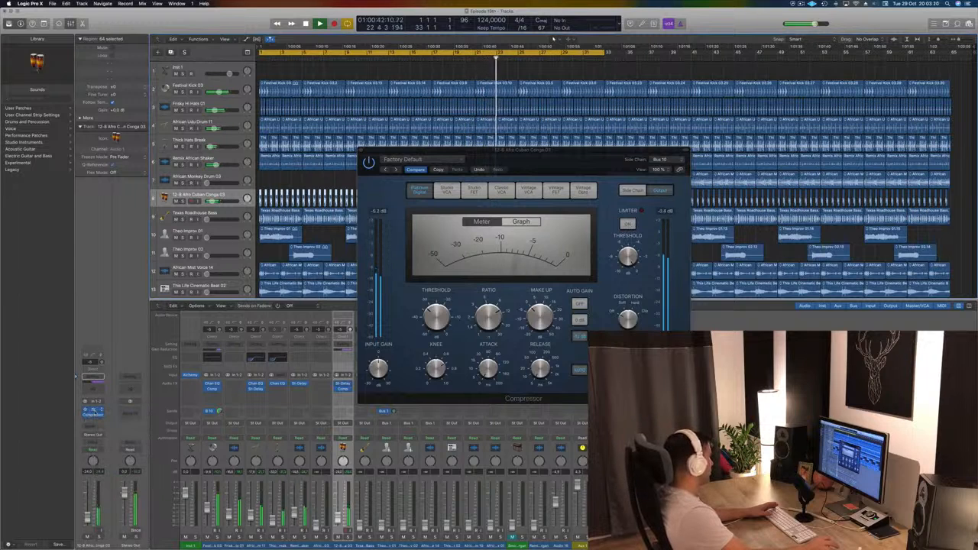
left_click_drag(92, 421, 93, 422)
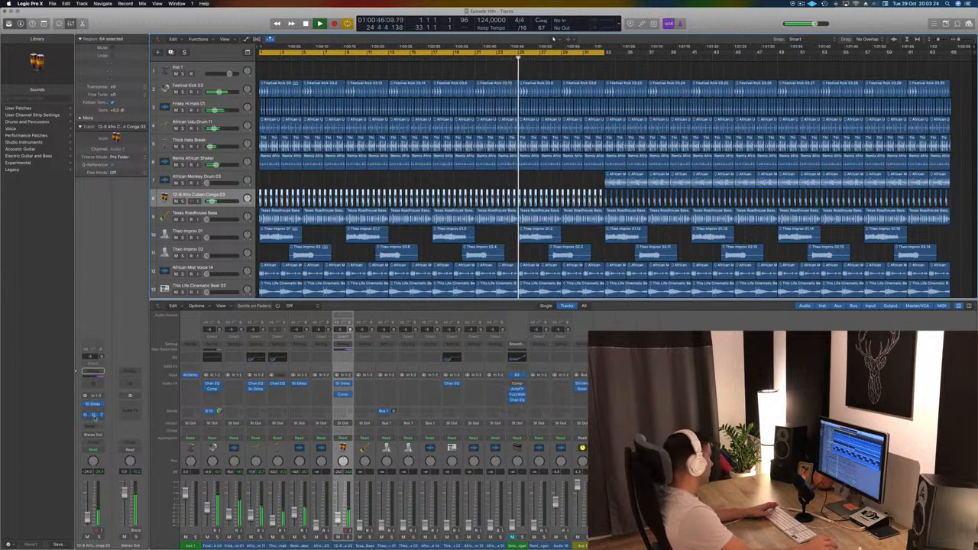
left_click(93, 416)
left_click_drag(173, 17, 712, 143)
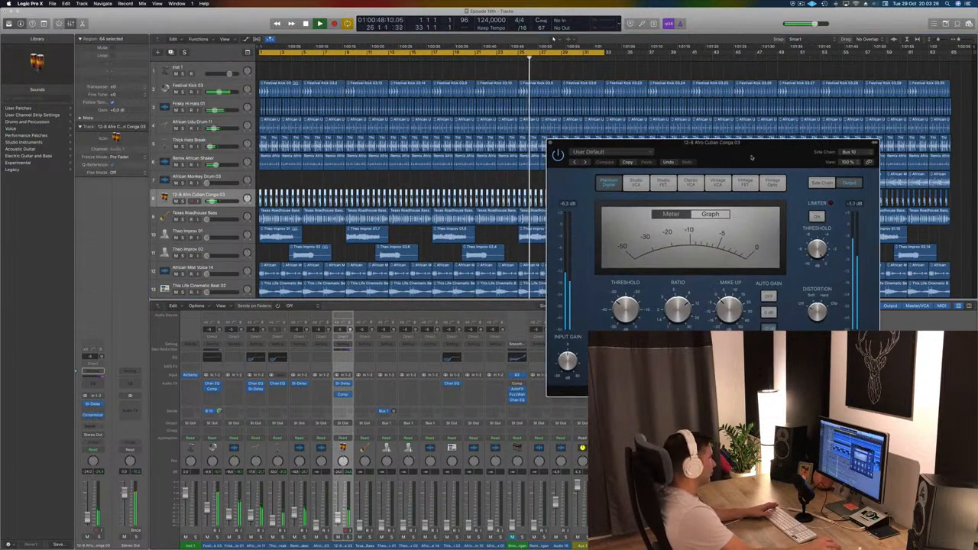
Step: Load the Dual 1/8 Note Triplet preset in the conga's Stereo Delay, lower the conga's level and close both effect windows
left_click(93, 404)
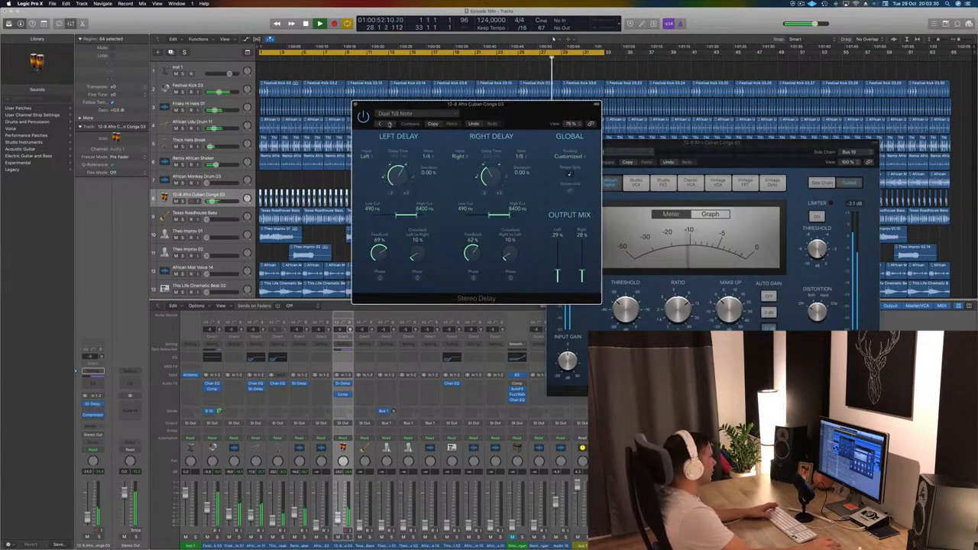
left_click(378, 125)
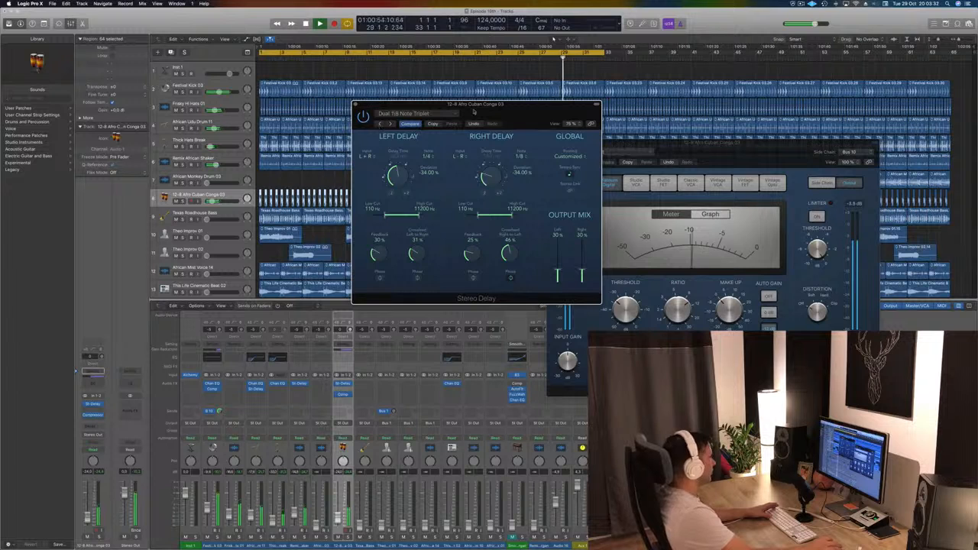
left_click_drag(418, 113, 385, 171)
left_click(323, 163)
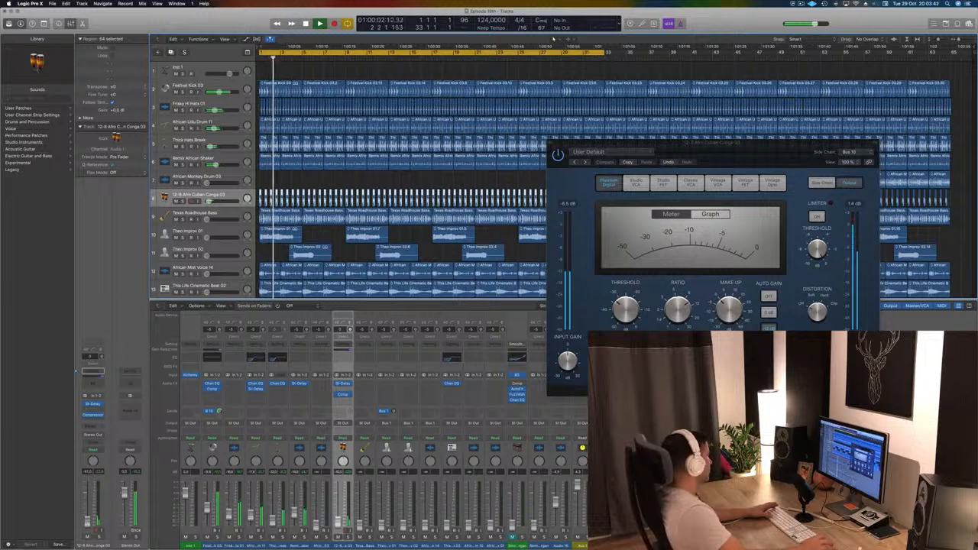
left_click_drag(734, 155, 658, 164)
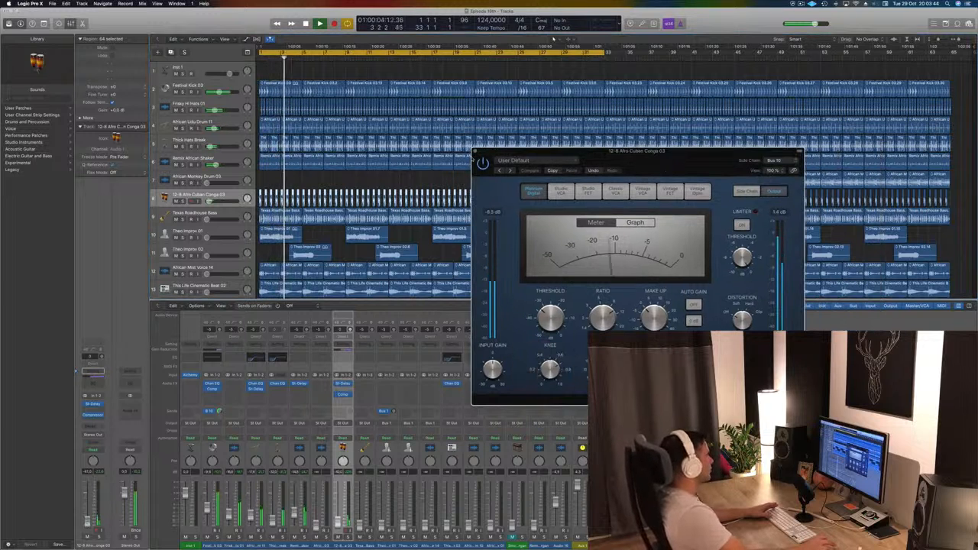
left_click(476, 151)
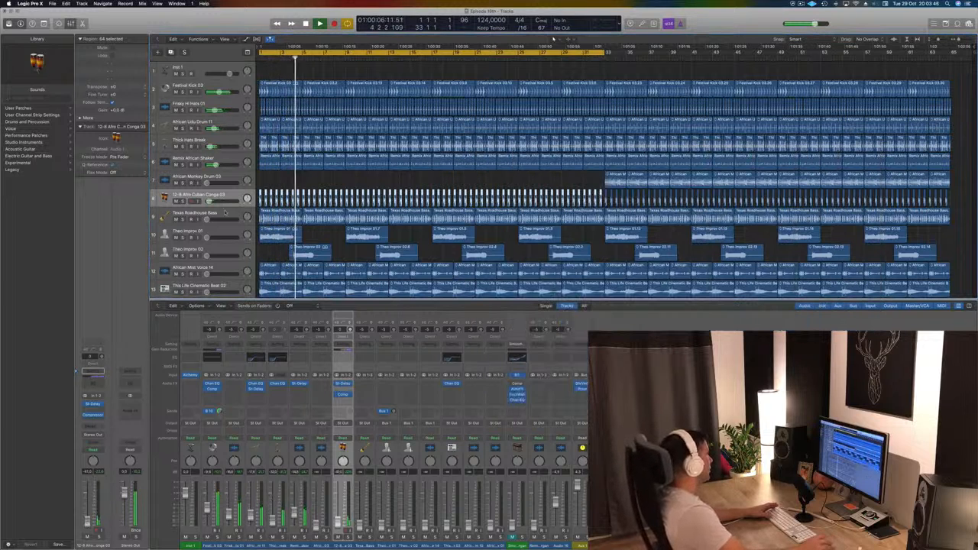
Step: Raise the level of the Texas Roadhouse Bass track and insert a stereo Compressor on it
left_click(225, 213)
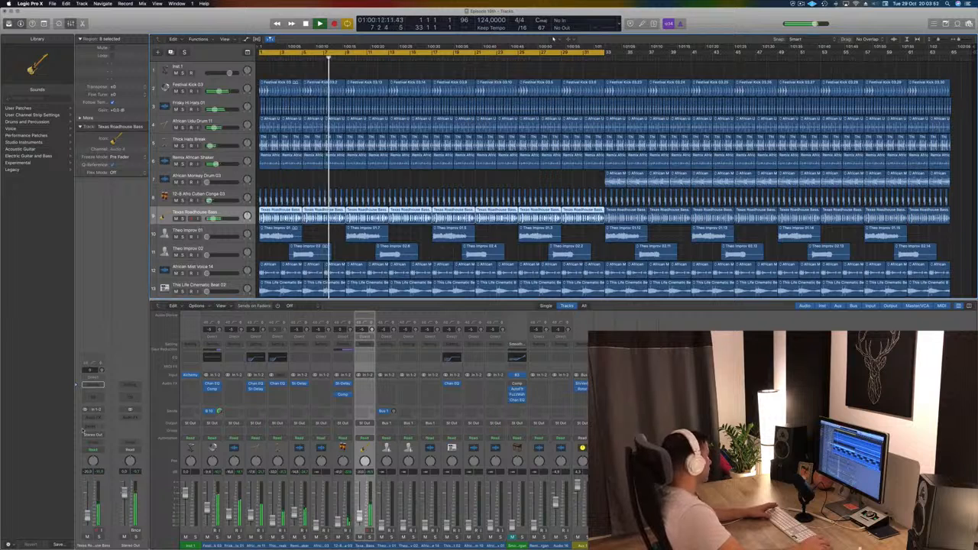
left_click(90, 420)
mouse_move(120, 435)
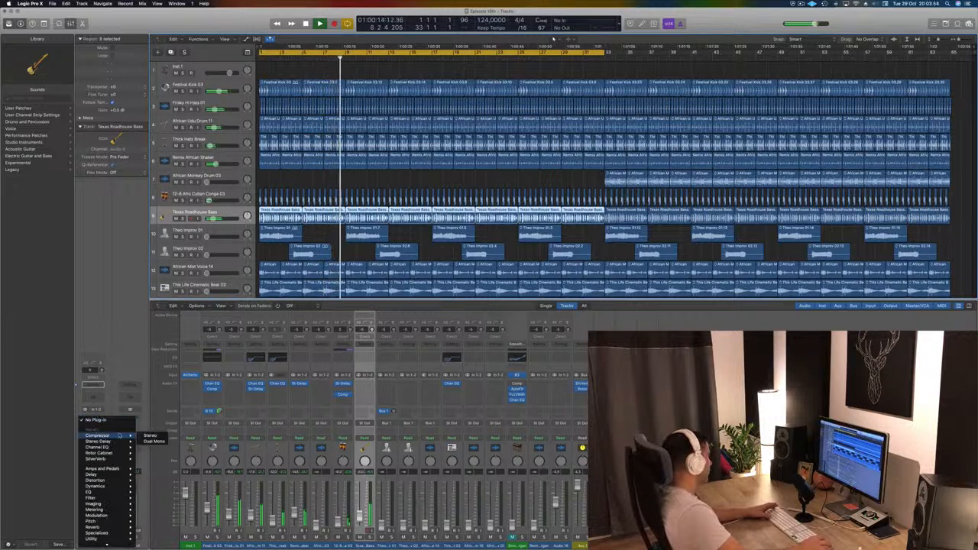
left_click(150, 436)
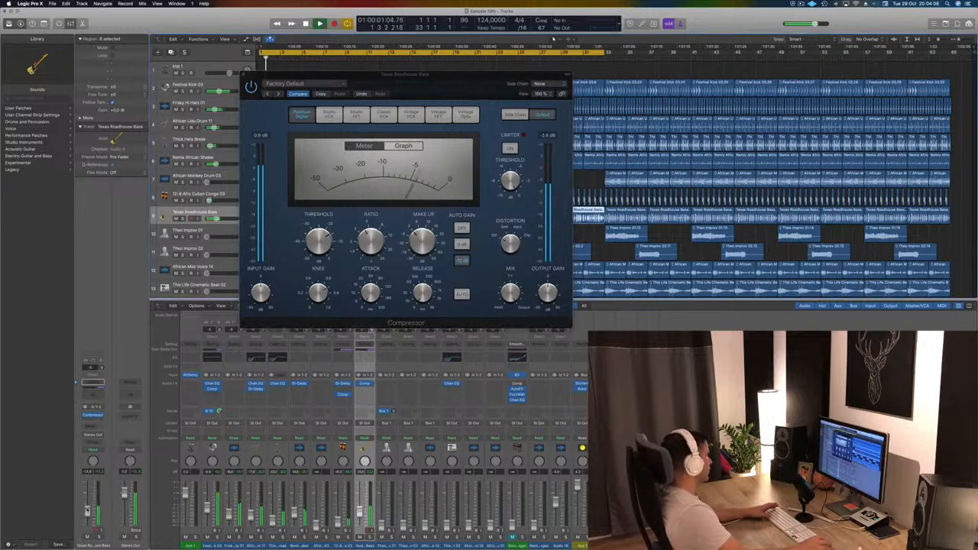
Step: Close the adjusted bass compressor, mute the conga and replay from the start while fine-tuning the bass level
left_click_drag(453, 78, 600, 201)
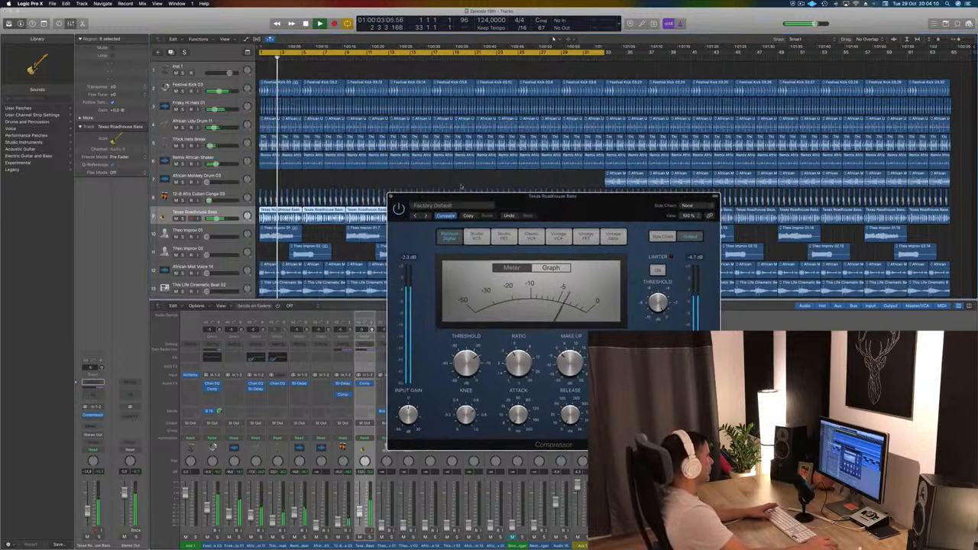
left_click(391, 196)
key("Return")
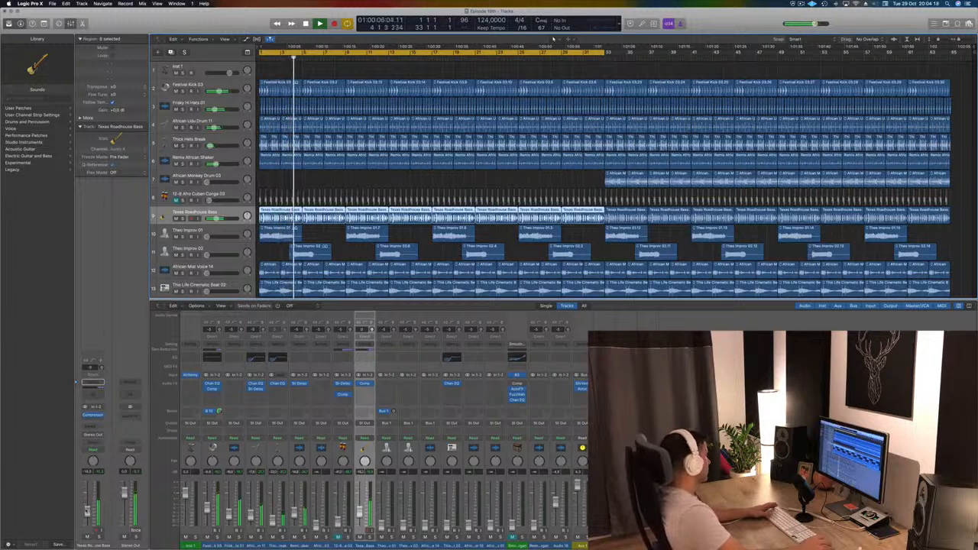
key("Return")
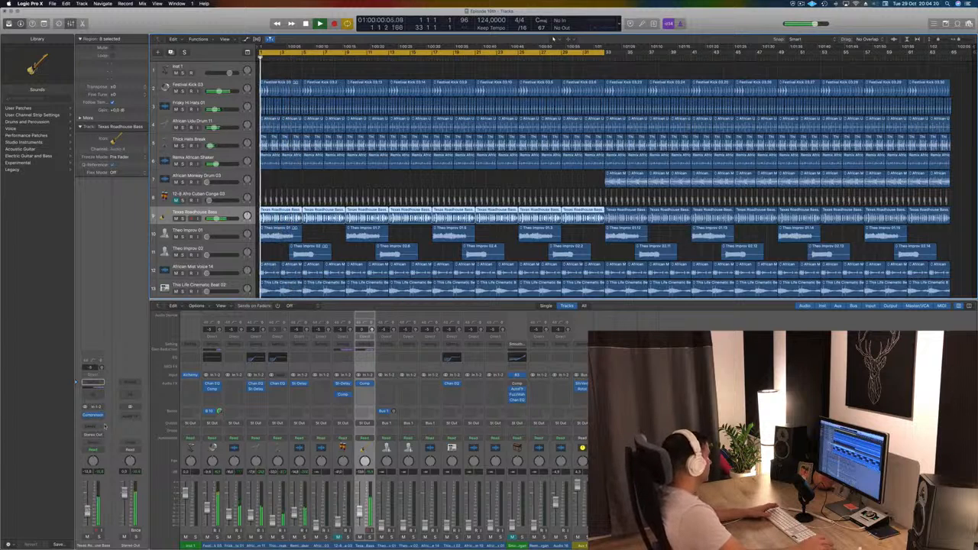
Step: Insert a stereo Pedalboard after the compressor on the Texas Roadhouse Bass track
left_click(103, 425)
mouse_move(118, 444)
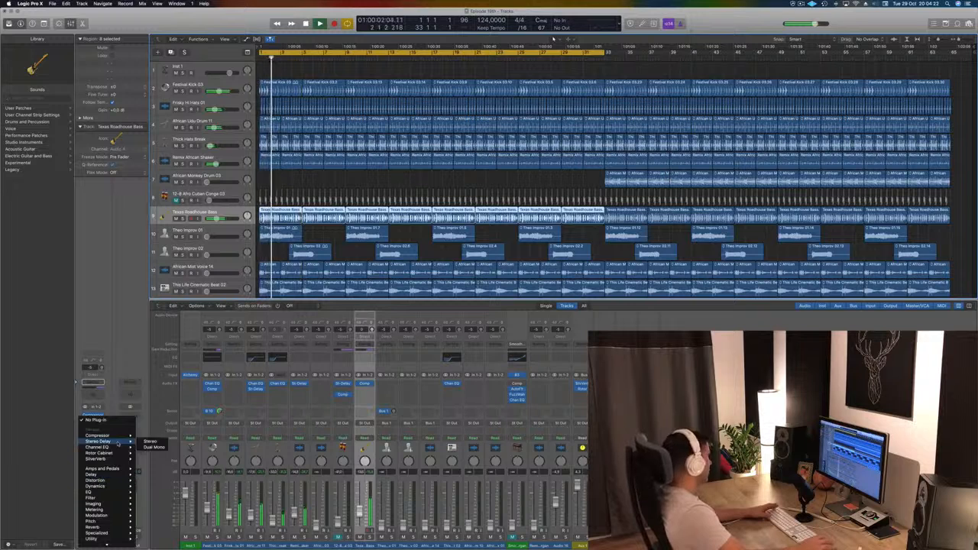
mouse_move(107, 469)
mouse_move(155, 469)
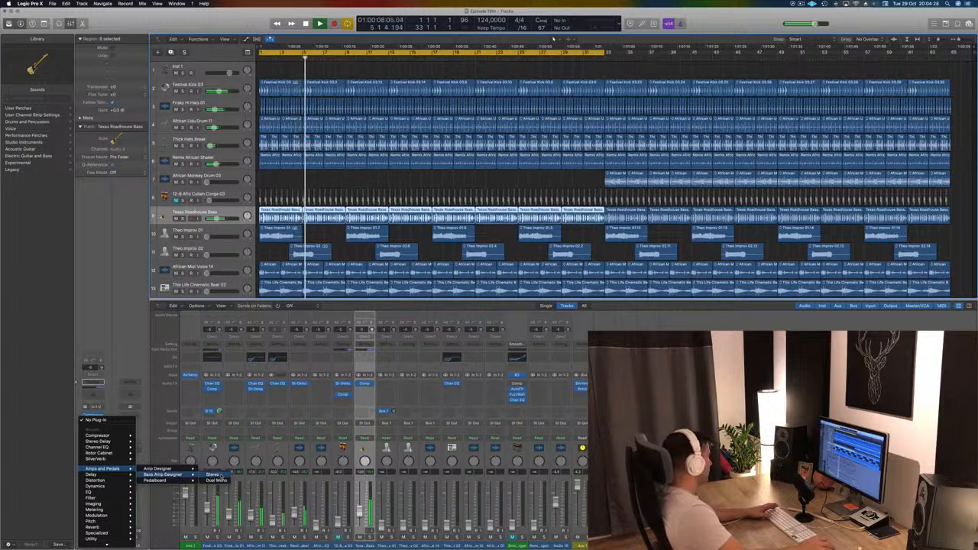
mouse_move(191, 480)
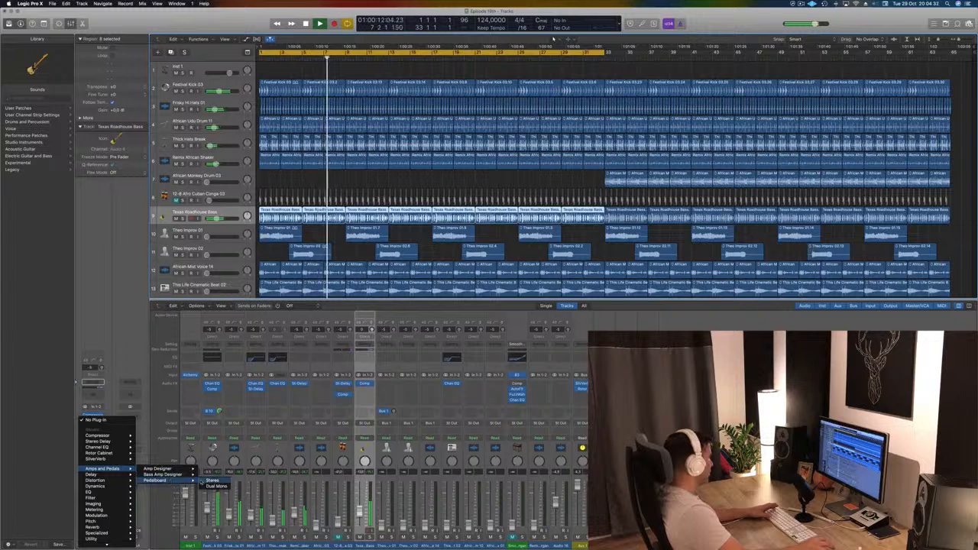
left_click(210, 480)
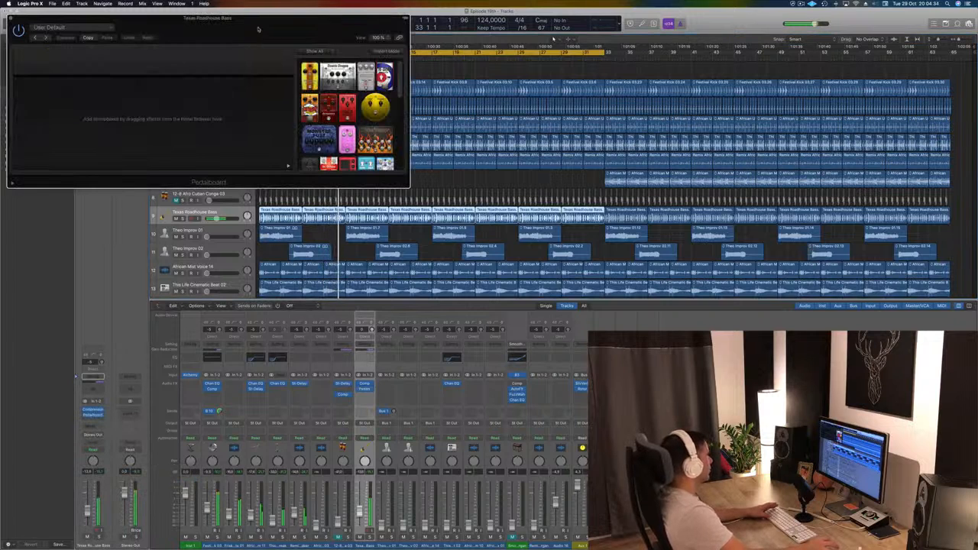
left_click_drag(257, 29, 479, 72)
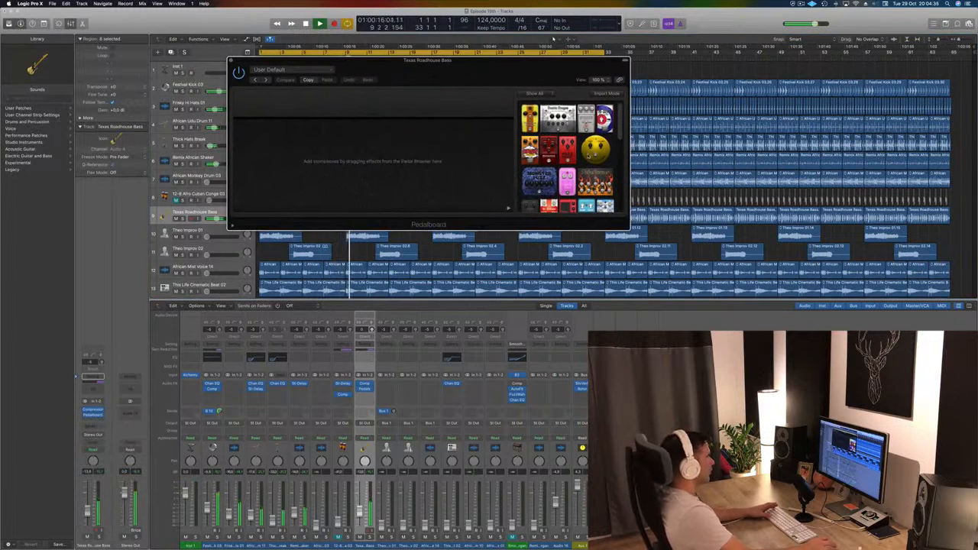
Step: Add the yellow-and-orange stompbox to the Pedalboard and replace it with the Basic Candy fuzz preset
left_click_drag(443, 162, 432, 160)
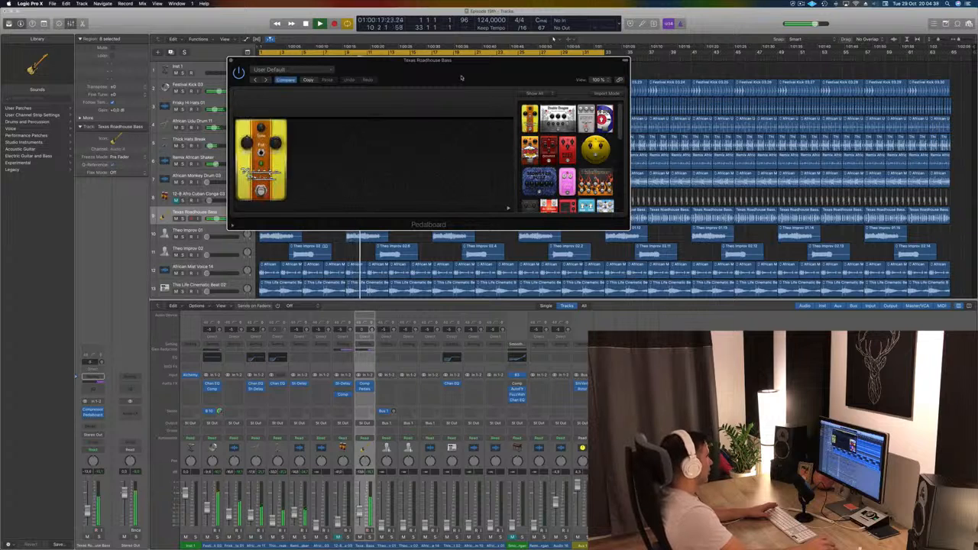
left_click_drag(348, 140, 365, 221)
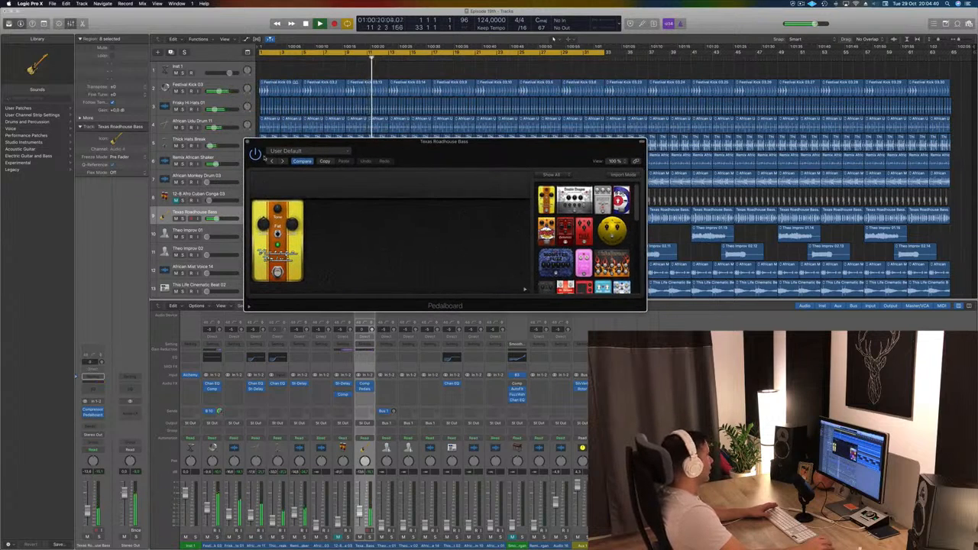
left_click(308, 150)
mouse_move(331, 282)
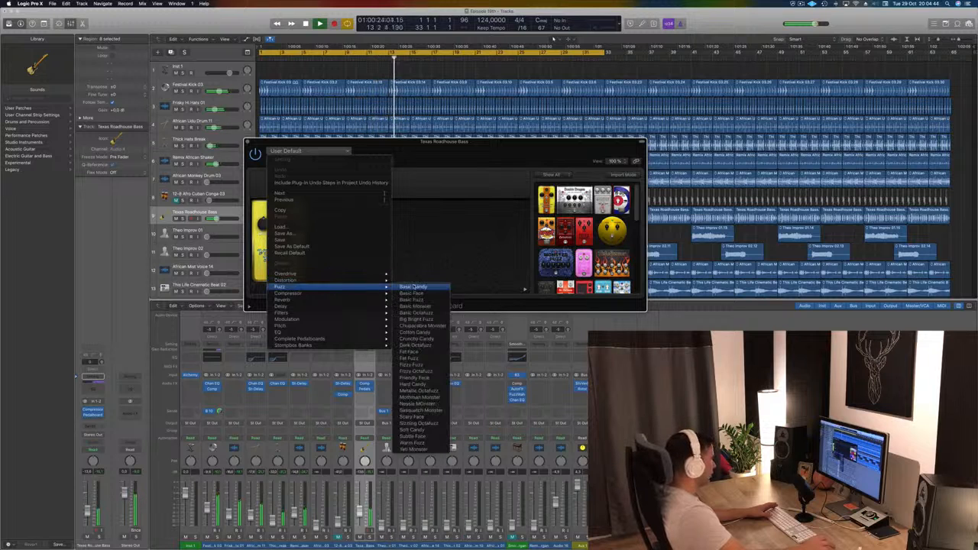
left_click(412, 286)
left_click_drag(472, 151, 616, 147)
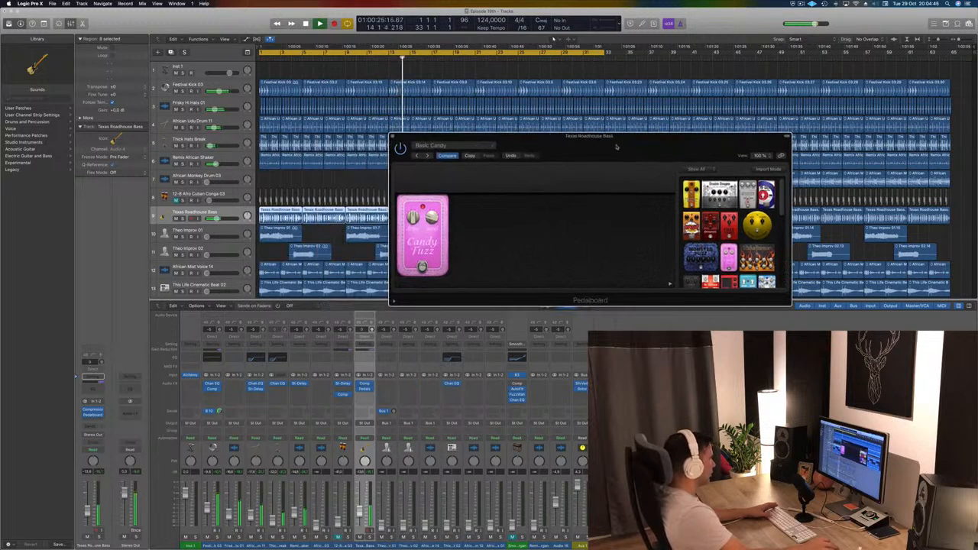
Step: Audition the following fuzz presets on the bass one by one up to Cotton Candy, and close the Pedalboard
left_click(428, 156)
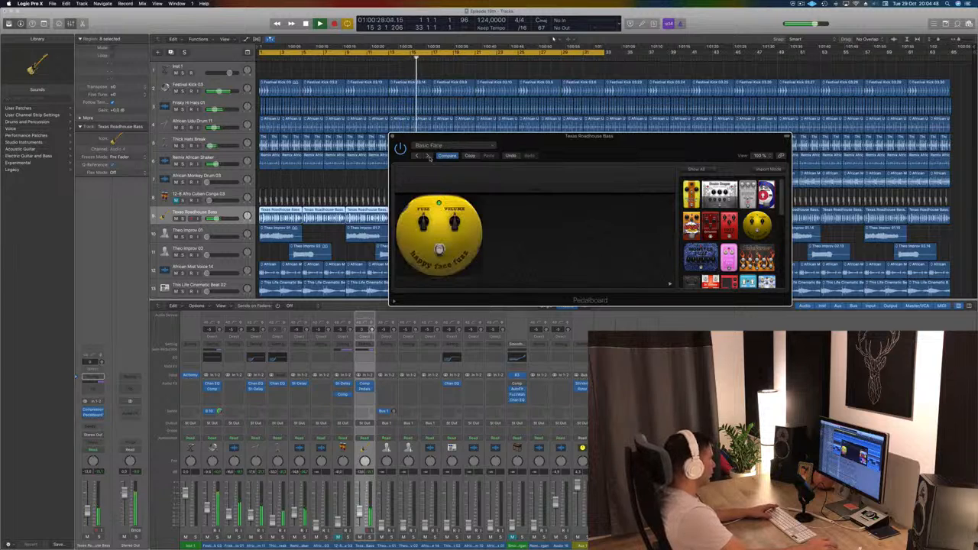
left_click(429, 157)
left_click(428, 156)
left_click_drag(432, 162, 278, 174)
left_click(269, 169)
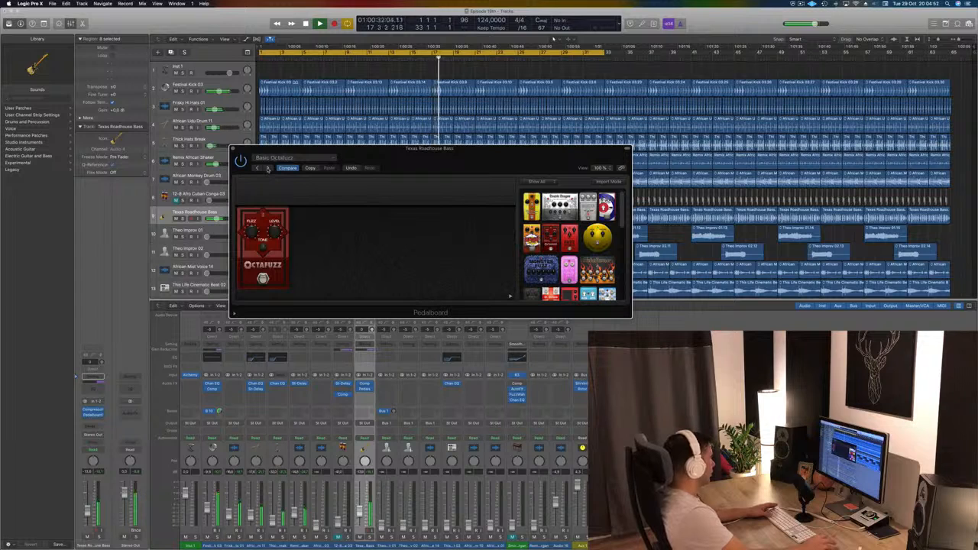
left_click(268, 168)
left_click(268, 169)
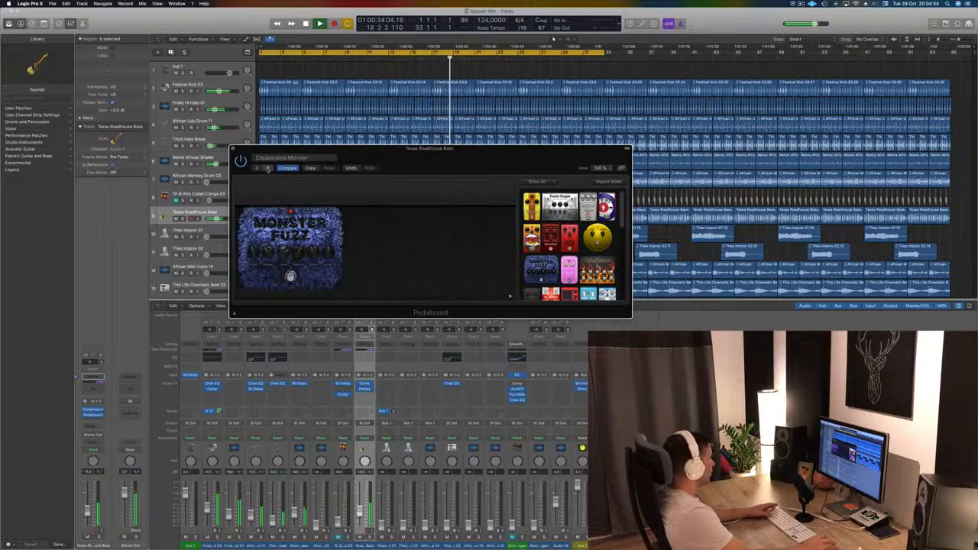
left_click(268, 168)
left_click_drag(438, 159, 435, 160)
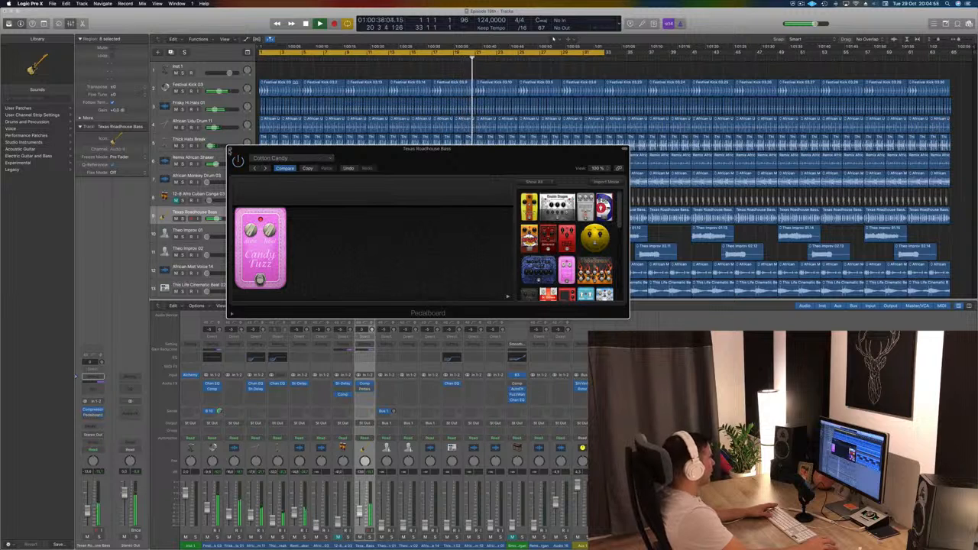
left_click(230, 150)
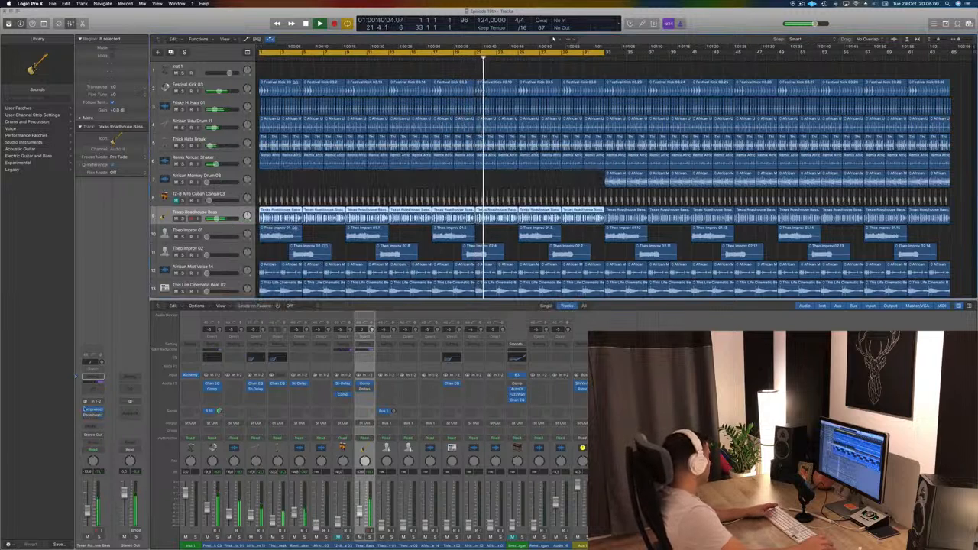
Step: Reopen the Texas Roadhouse Bass compressor and replay the arrangement from the start
key("space")
left_click(102, 415)
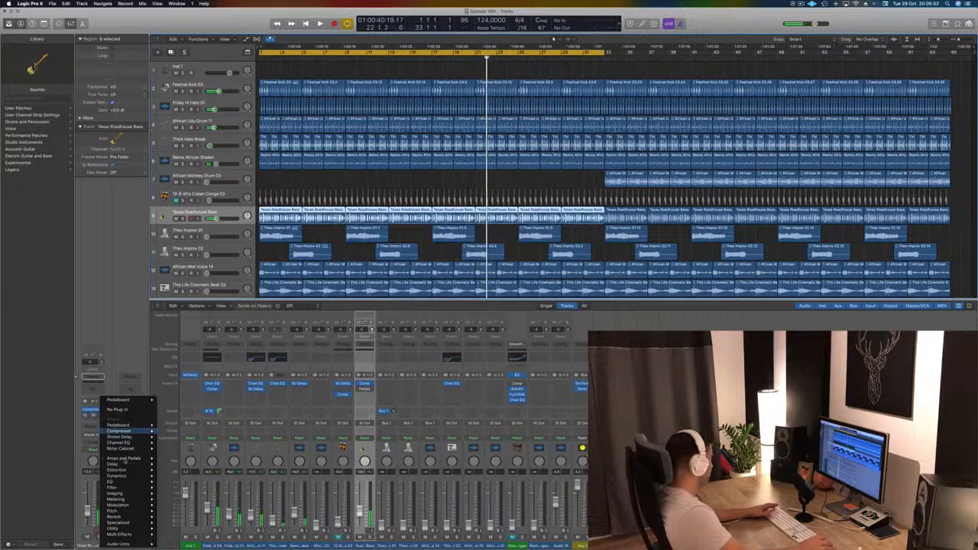
left_click(97, 411)
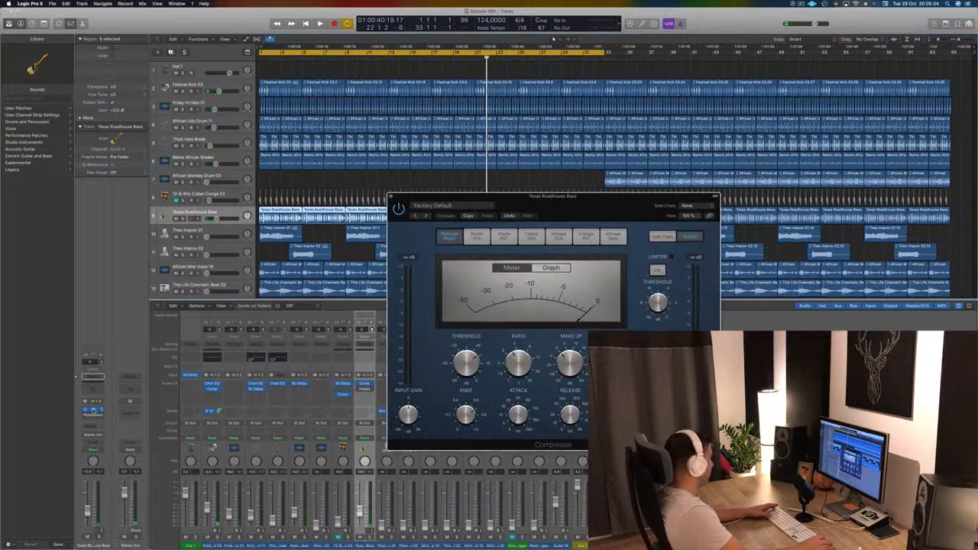
key("Return")
key("space")
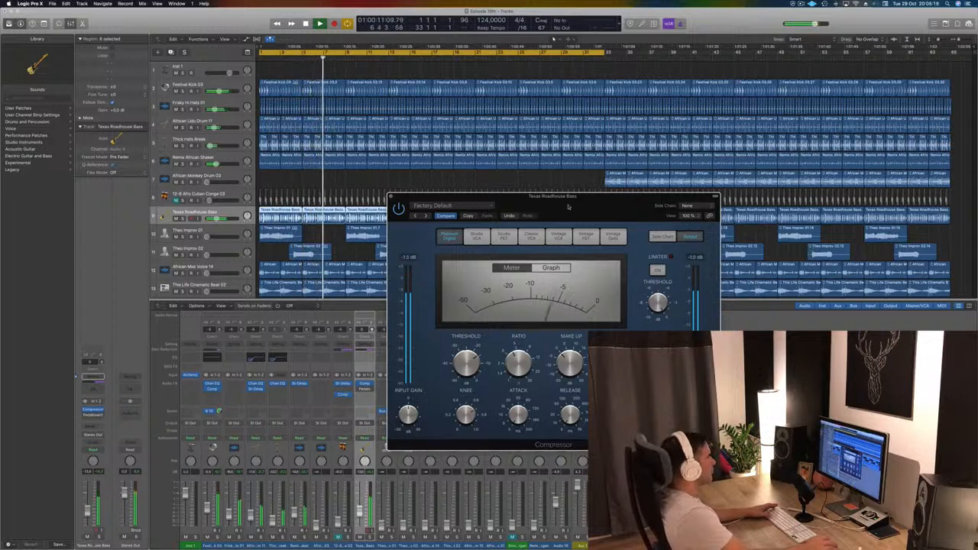
left_click_drag(567, 206, 783, 121)
key("Return")
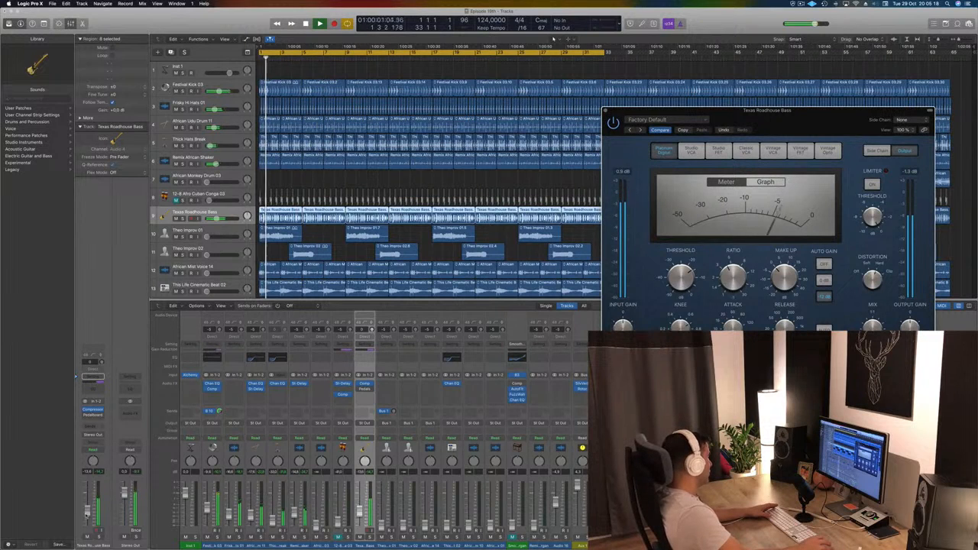
Step: Switch the bass compressor to the Vintage Opto circuit, adjust its distortion and the bass level, and hide the effect window
left_click_drag(809, 120, 628, 145)
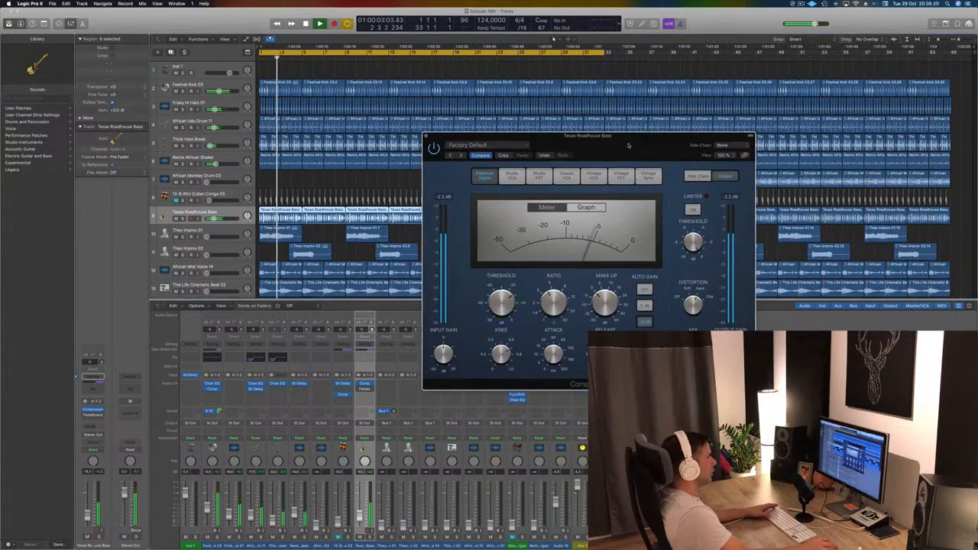
left_click(648, 175)
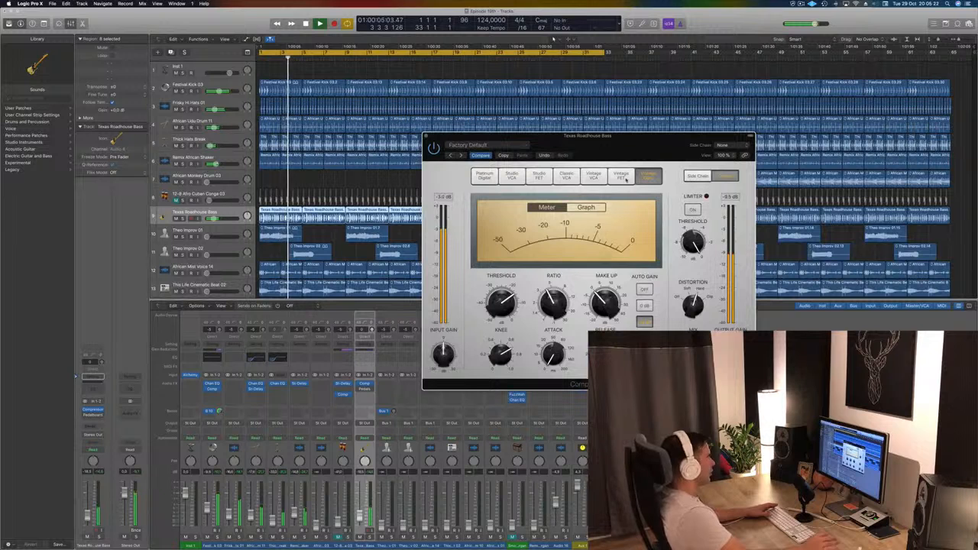
left_click_drag(660, 142, 628, 146)
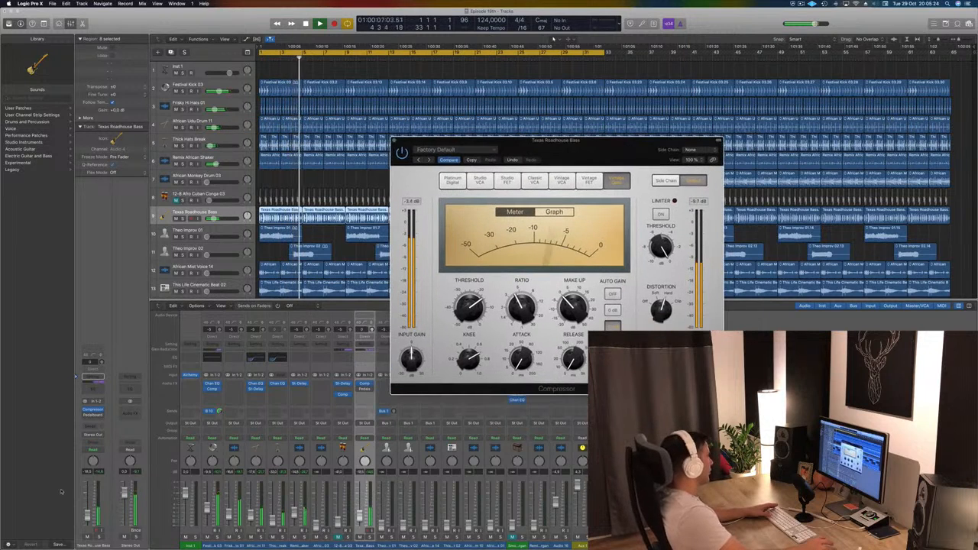
left_click_drag(87, 518, 87, 513)
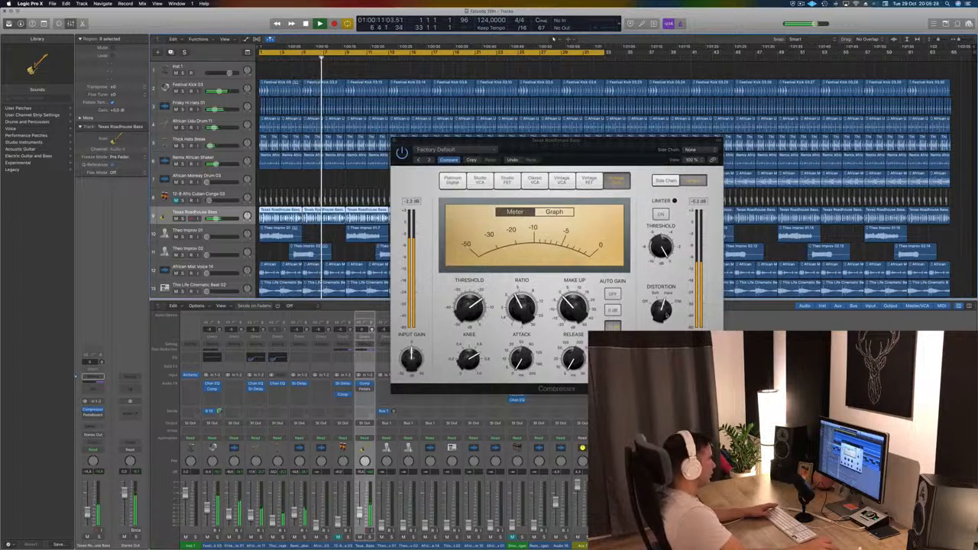
left_click(661, 318)
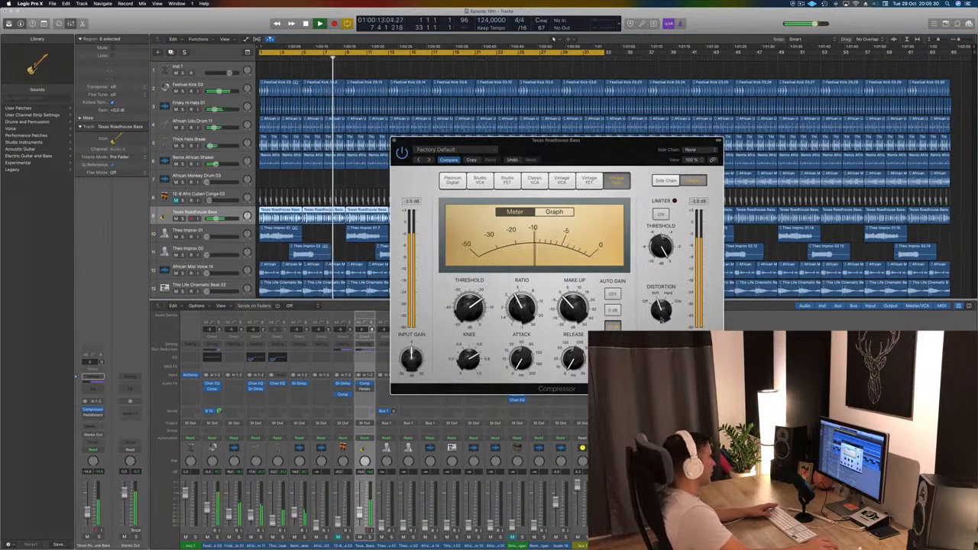
left_click(306, 311)
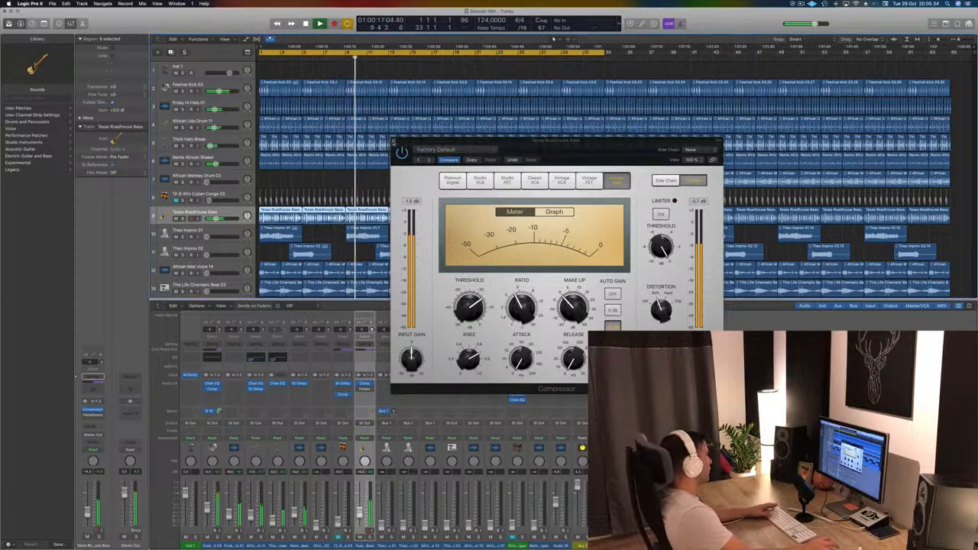
key("v")
left_click(800, 4)
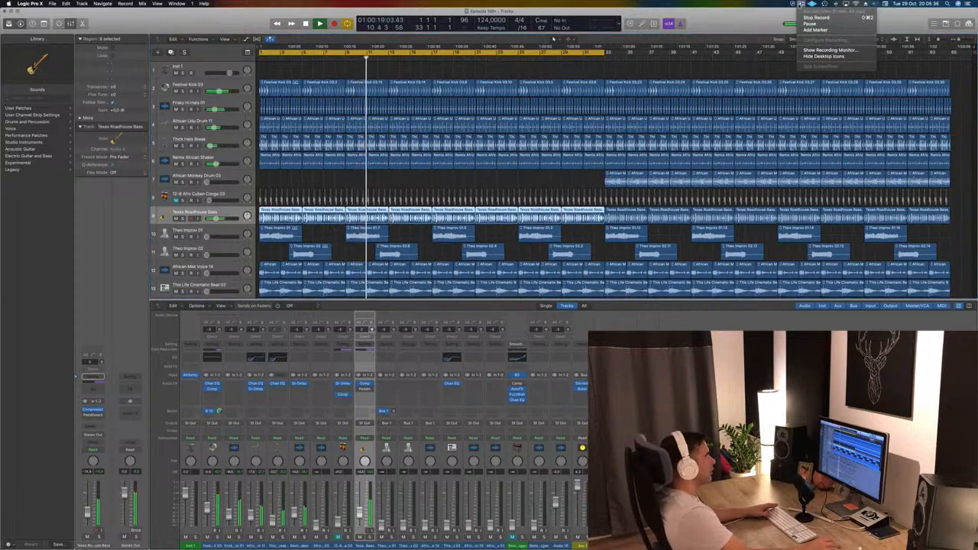
left_click(744, 35)
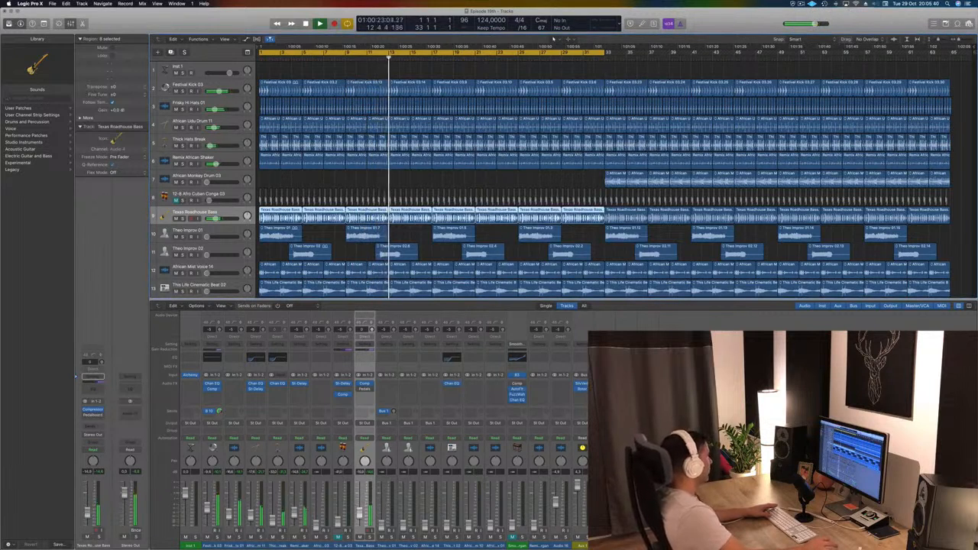
Step: Stop playback and select the Theo Improv 01 track
scroll(320, 175, "down", 3)
scroll(306, 181, "down", 2)
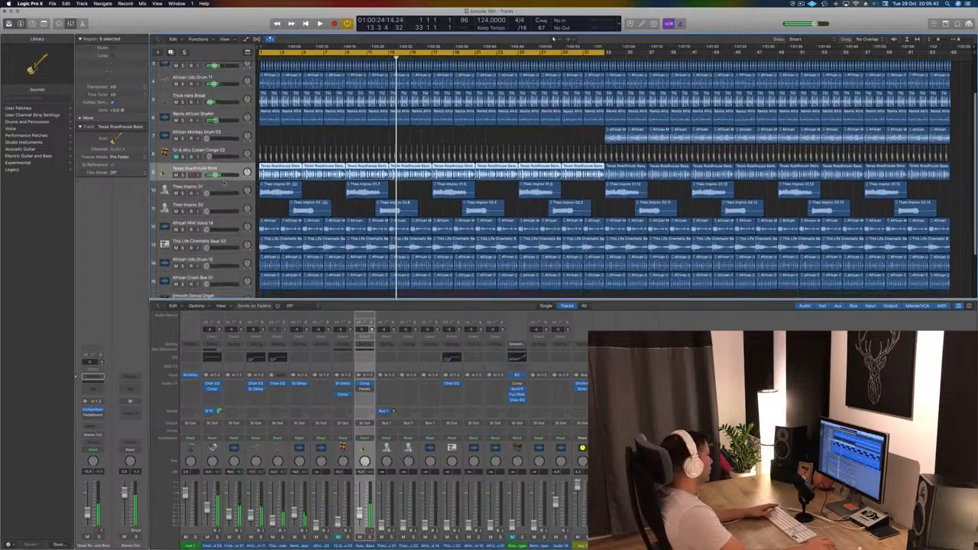
key("space")
left_click(221, 184)
key("space")
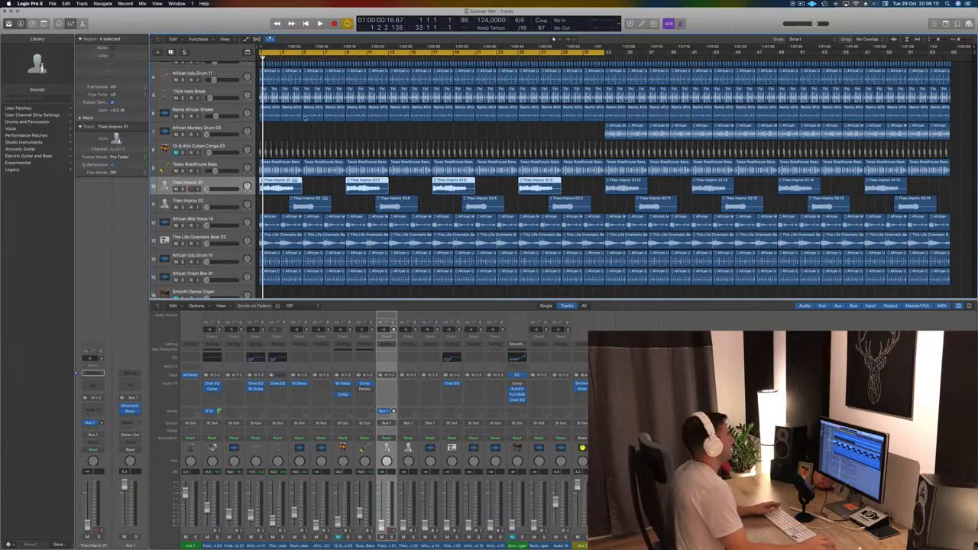
Step: Replay from the start and bring up the level of the Theo Improv 01 track to blend with the bass
left_click(312, 127)
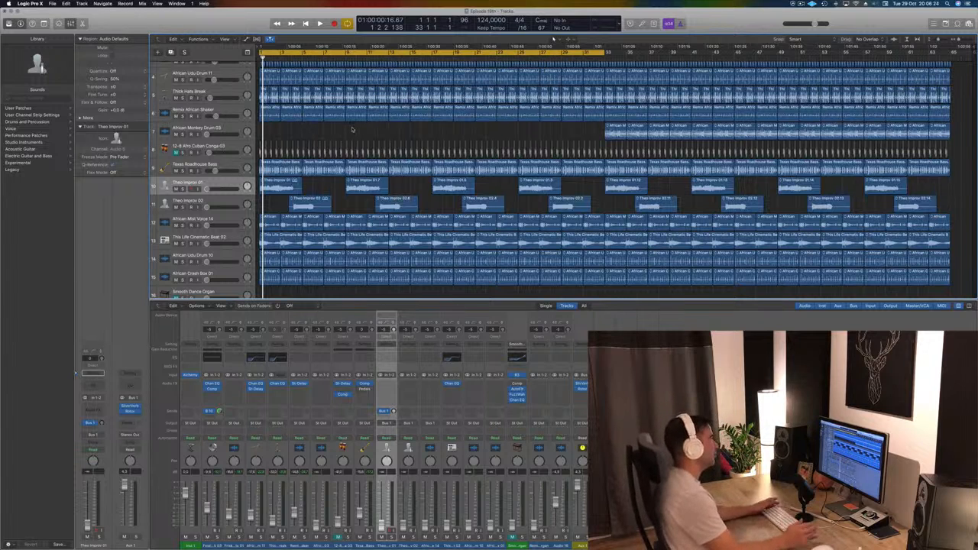
scroll(352, 130, "down", 1)
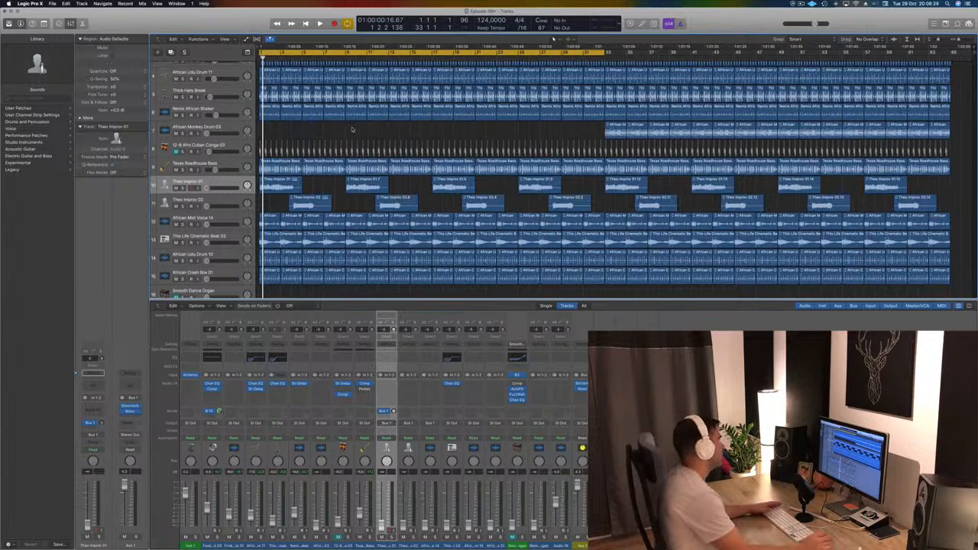
key("space")
key("Up")
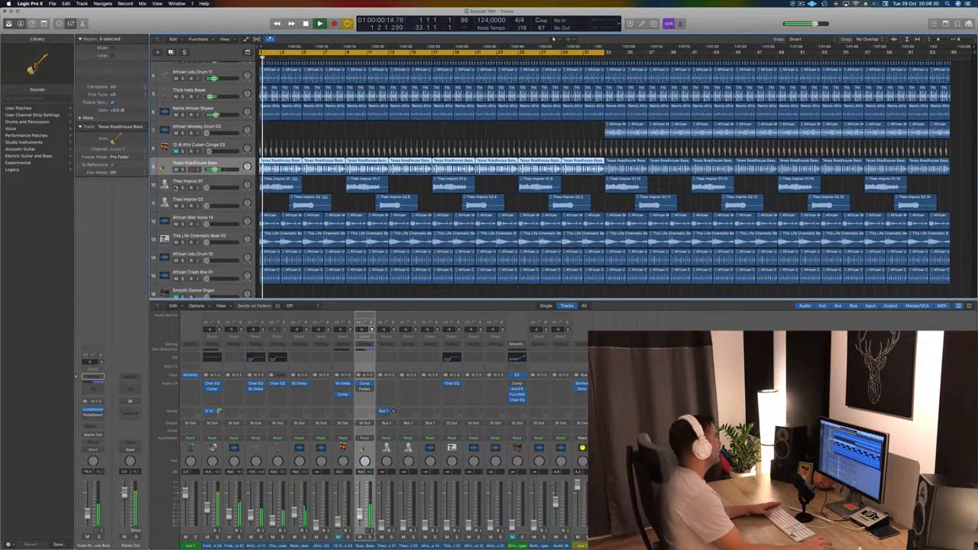
key("space")
key("space")
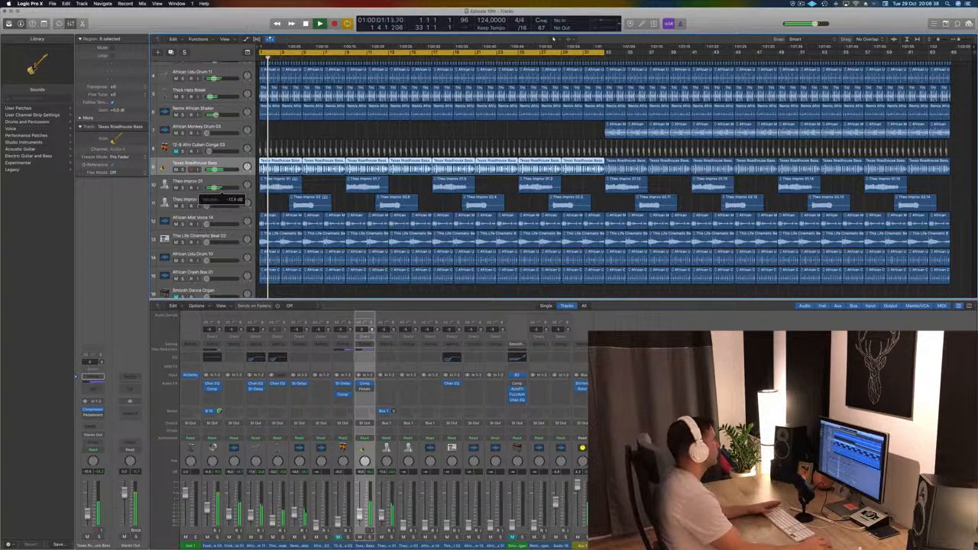
left_click_drag(210, 189, 209, 189)
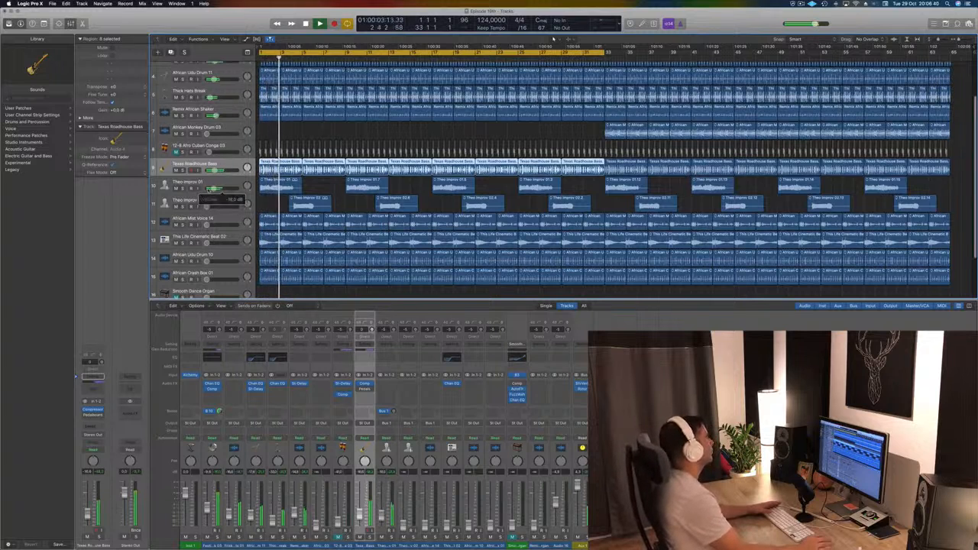
Step: Raise the level of the African Udu Drum 10 track and move it directly above African Monkey Drum 03
key("space")
key("space")
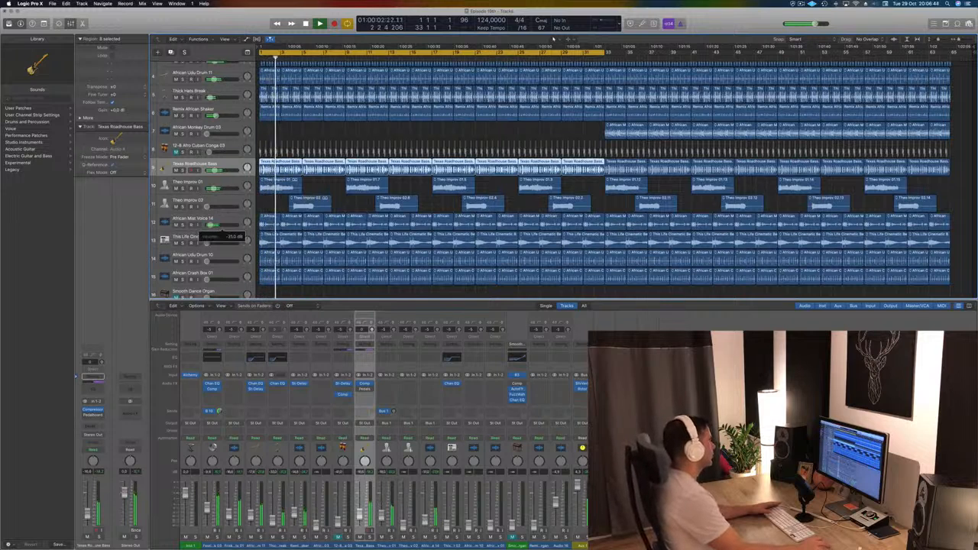
left_click_drag(207, 261, 238, 130)
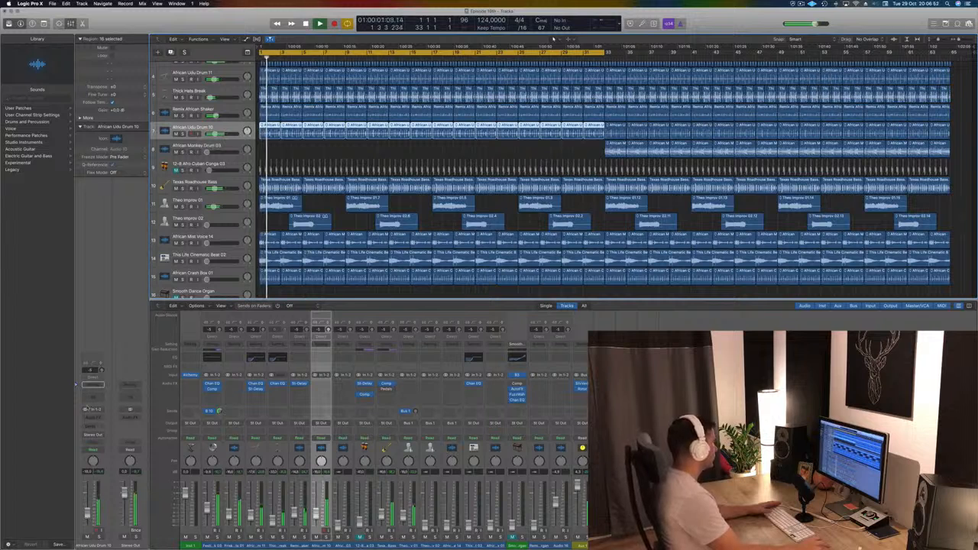
Step: Add a Channel EQ to the African Udu Drum 10 track and cut its low end with a 24 dB/Oct low-cut filter
left_click(93, 400)
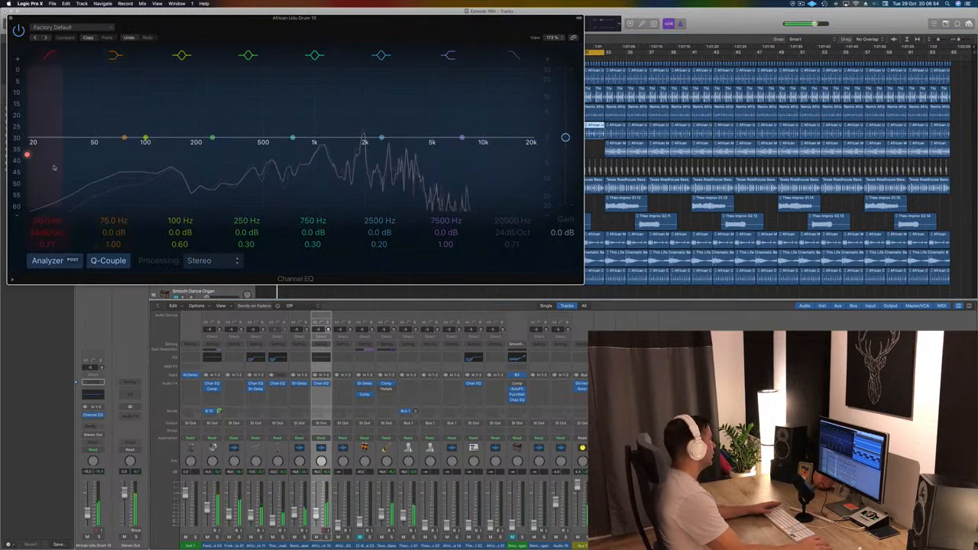
left_click_drag(56, 166, 267, 150)
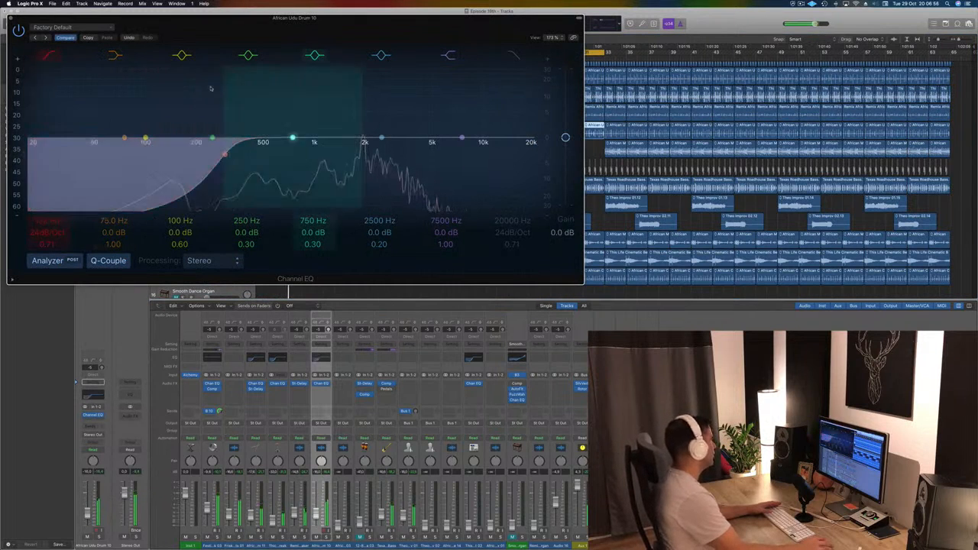
left_click(11, 18)
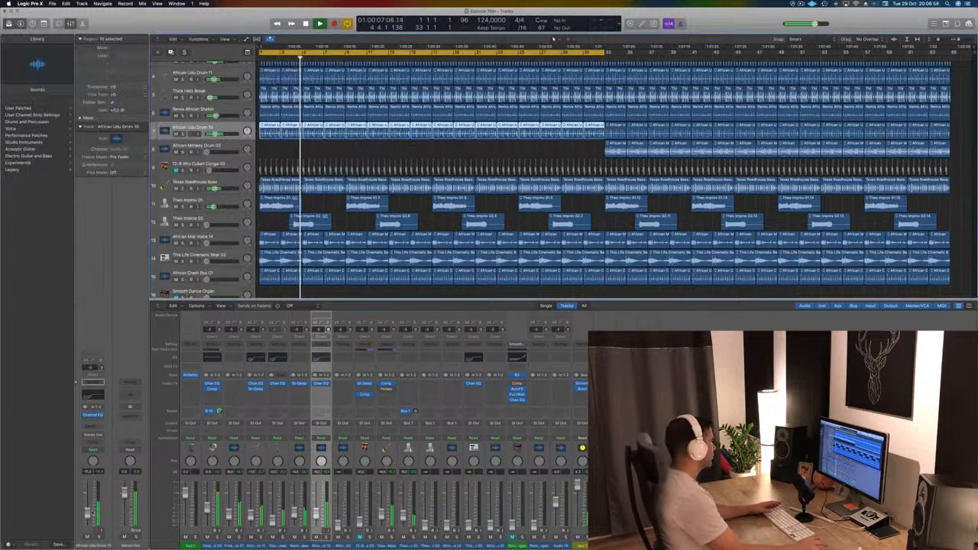
Step: Bring up the Theo Improv 02 track to about -26.5 dB during playback and replay from the start
scroll(219, 201, "down", 1)
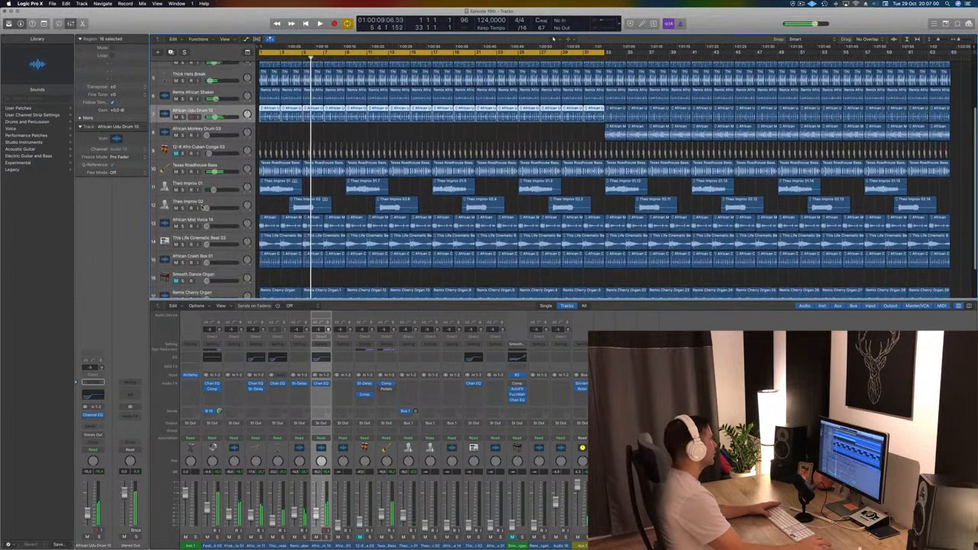
key("Return")
key("space")
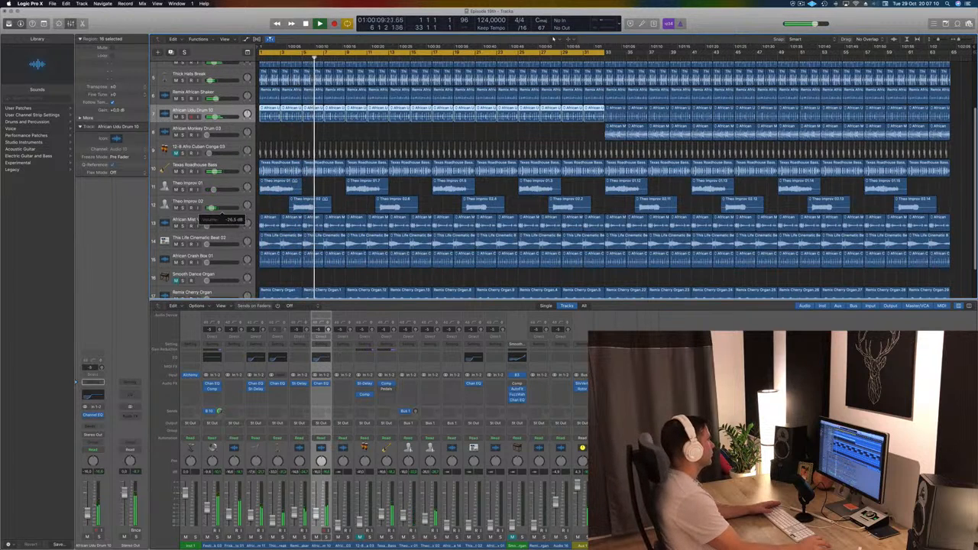
key("Return")
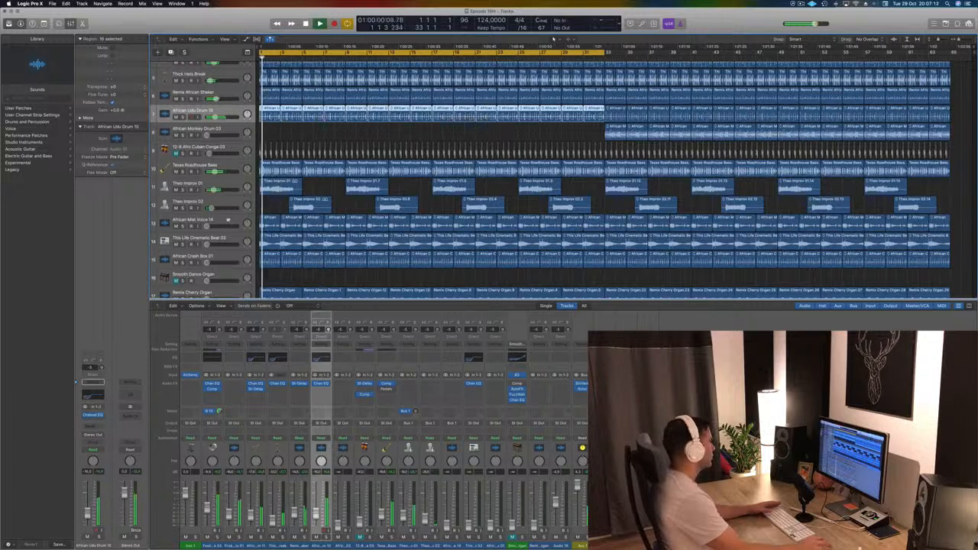
Step: Bring up the This Life Cinematic Beat 02 level, replay from the start, and mute that track
left_click(227, 220)
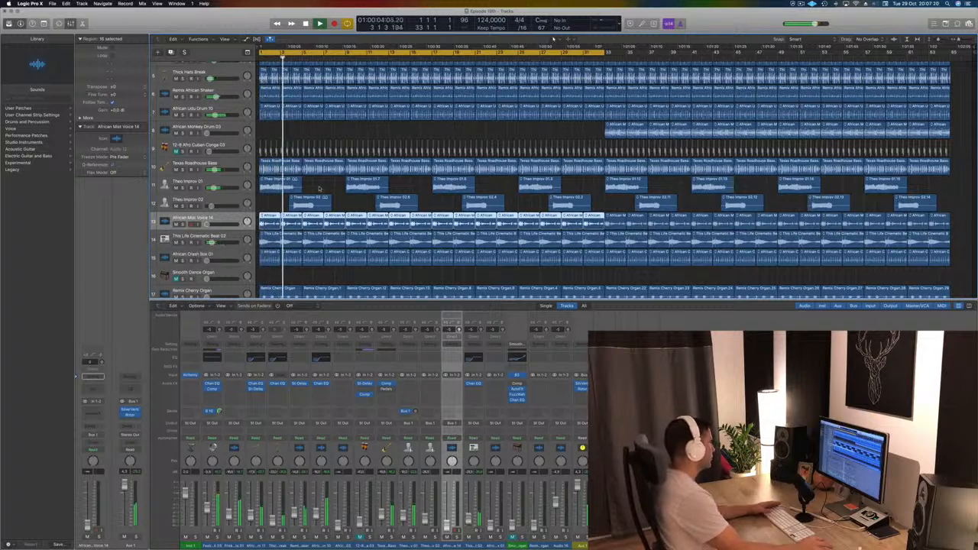
key("Return")
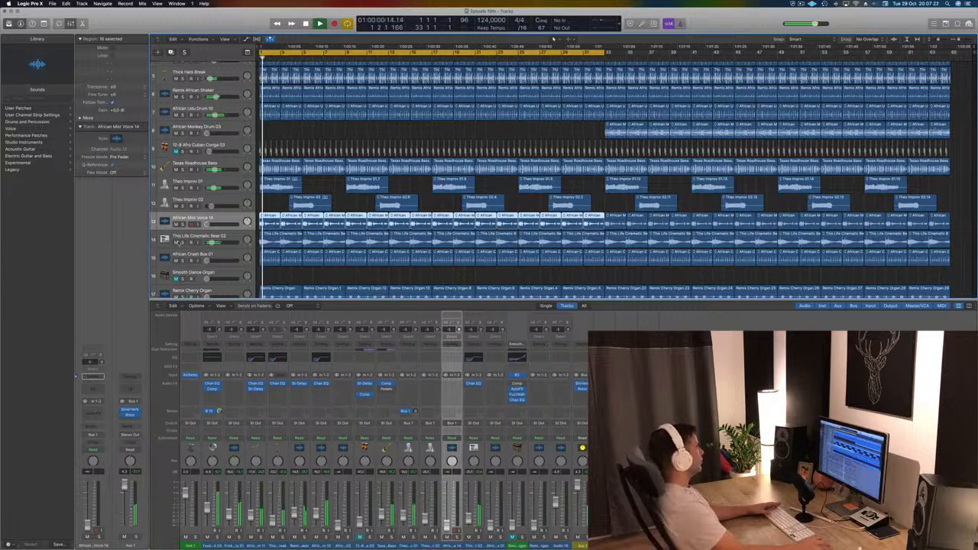
key("space")
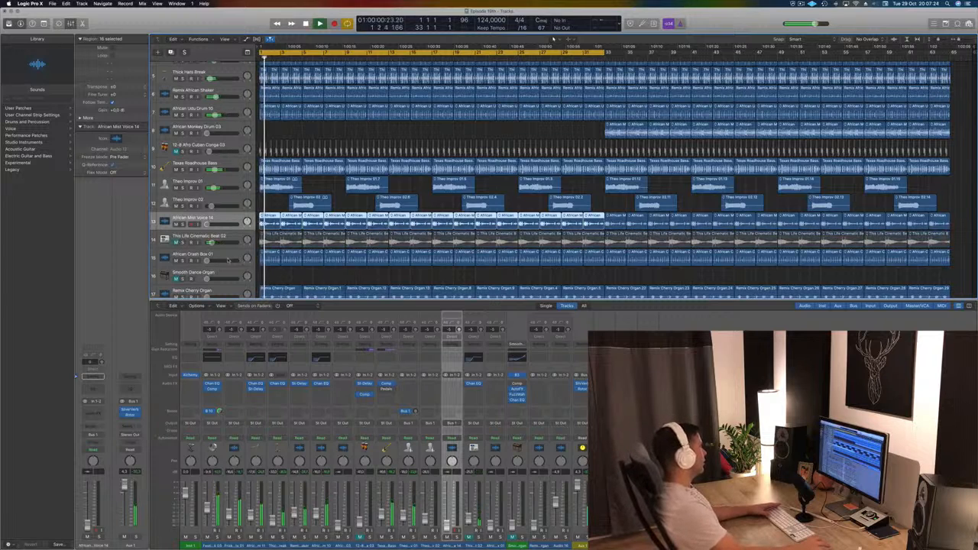
Step: Raise the African Crash Box 01 track to about -17.3 dB and move it directly above African Monkey Drum 03
key("space")
left_click(218, 255)
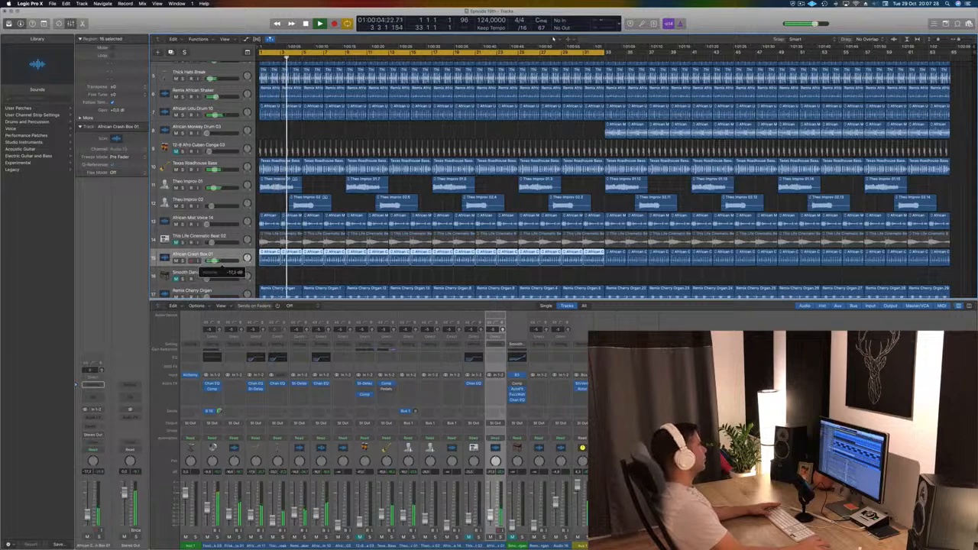
left_click_drag(222, 257, 222, 130)
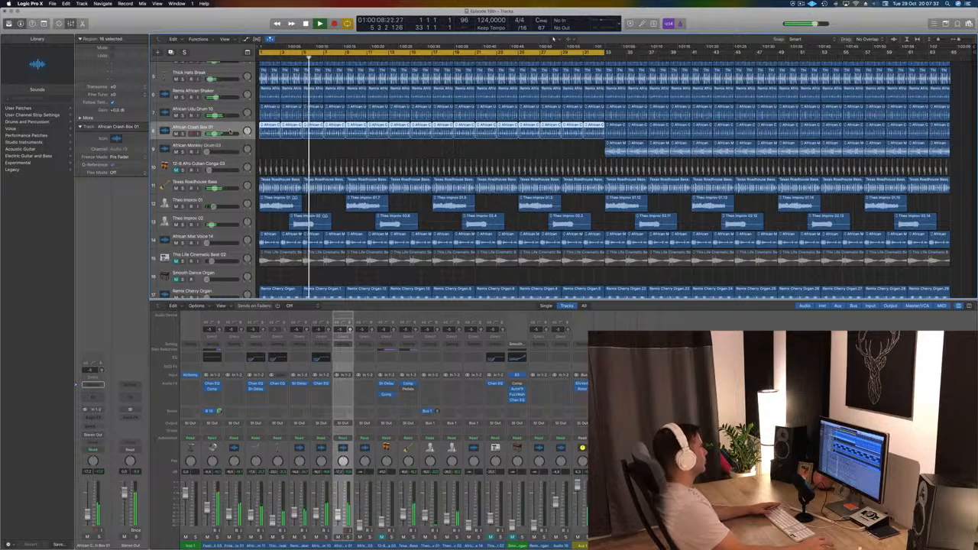
Step: Bring up the levels of the Remix Cherry Organ and African Mist Voice 14 tracks to blend with the groove
scroll(215, 132, "down", 4)
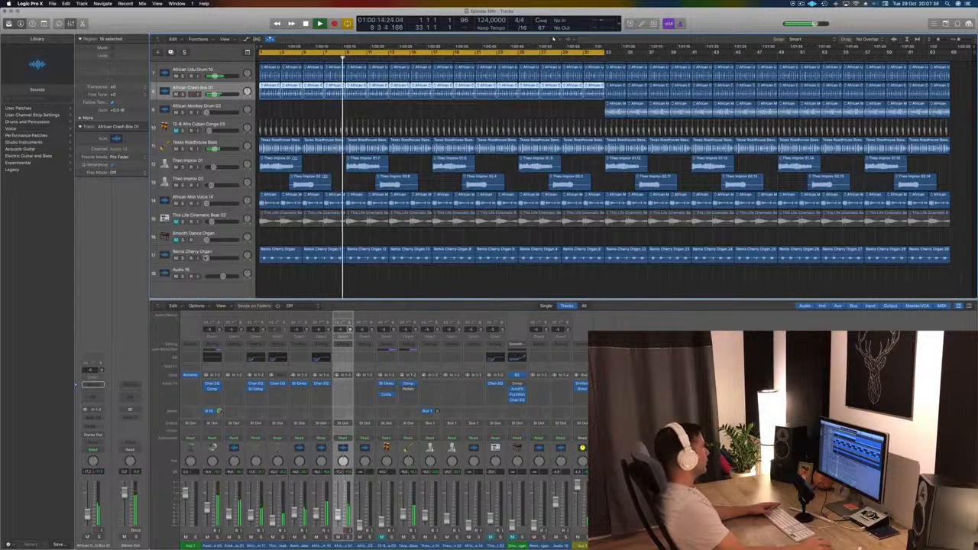
left_click_drag(216, 259, 211, 259)
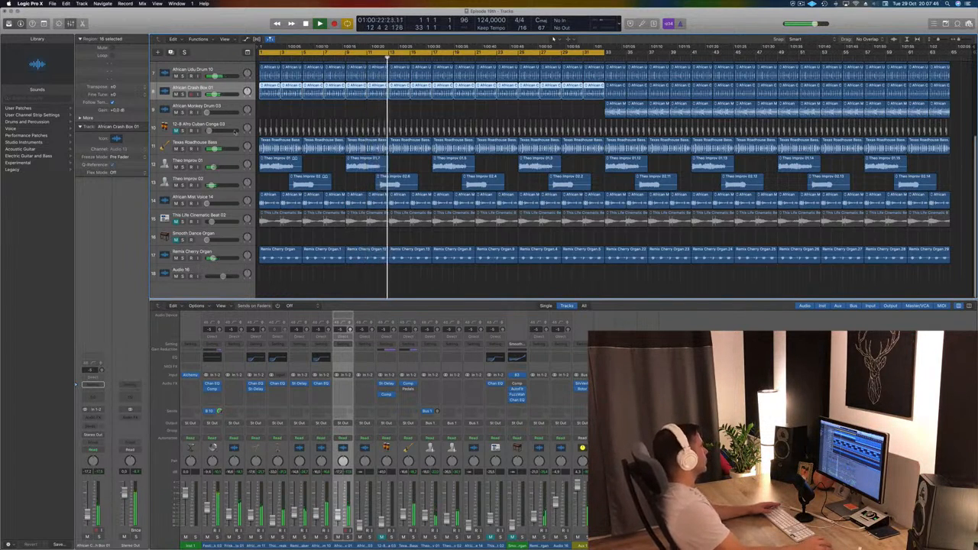
left_click(207, 204)
left_click(207, 204)
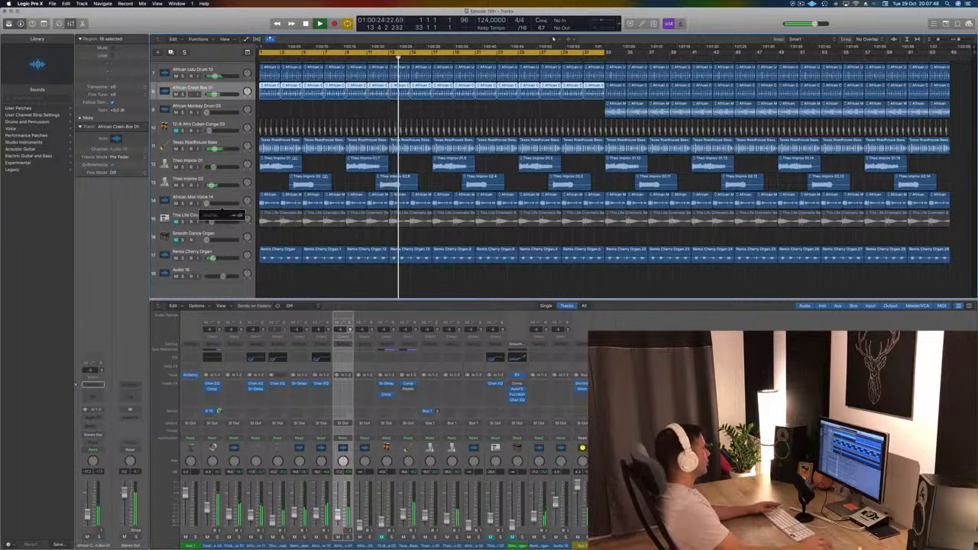
left_click_drag(207, 203, 213, 203)
left_click(213, 203)
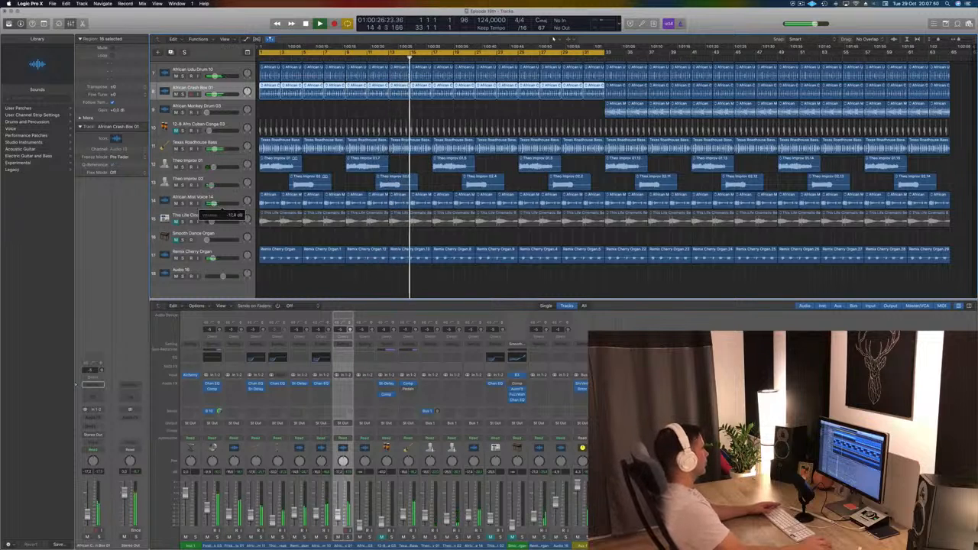
left_click(214, 204)
left_click(214, 204)
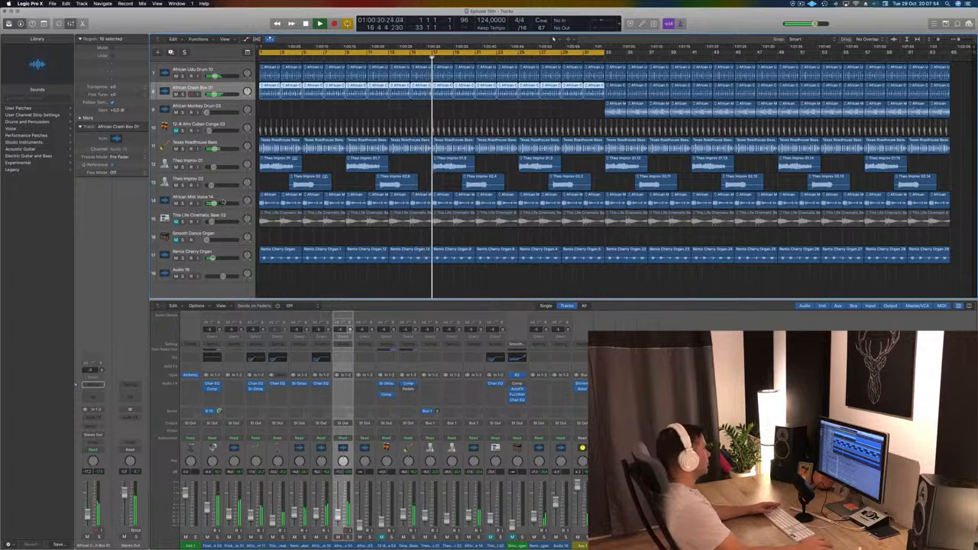
Step: Replay from the start and delete the first four African Mist Voice 14 regions so the voice enters at bar 9
key("Return")
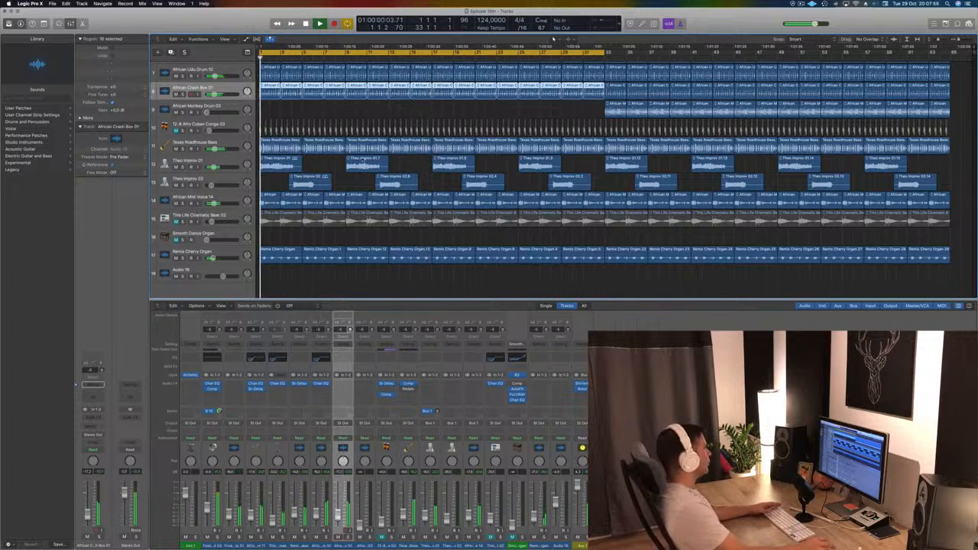
left_click(330, 165)
left_click(272, 199)
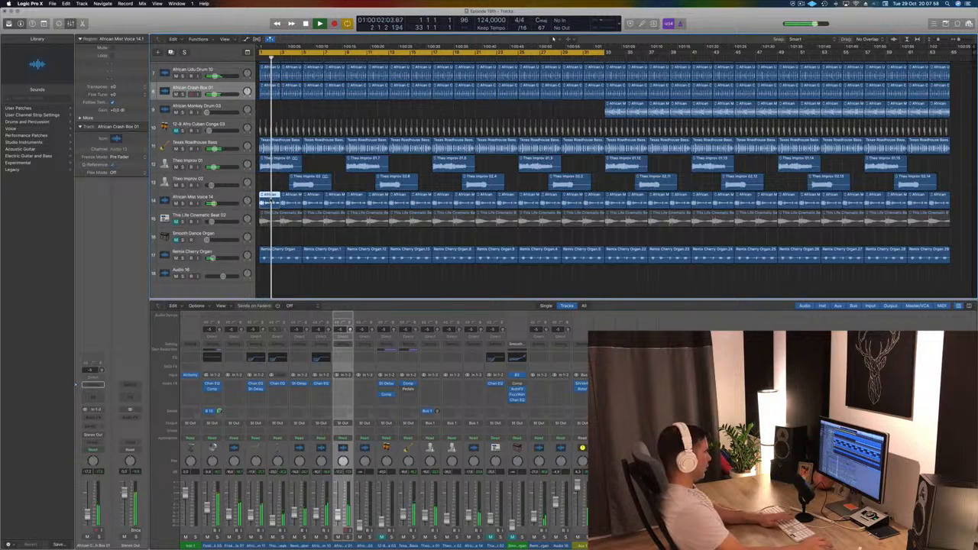
key("Delete")
left_click_drag(271, 200, 327, 202)
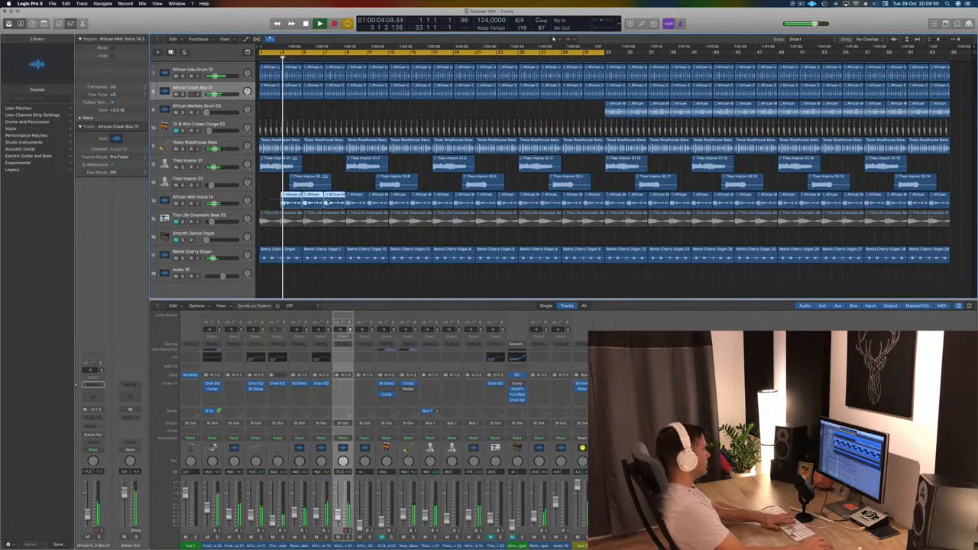
key("Delete")
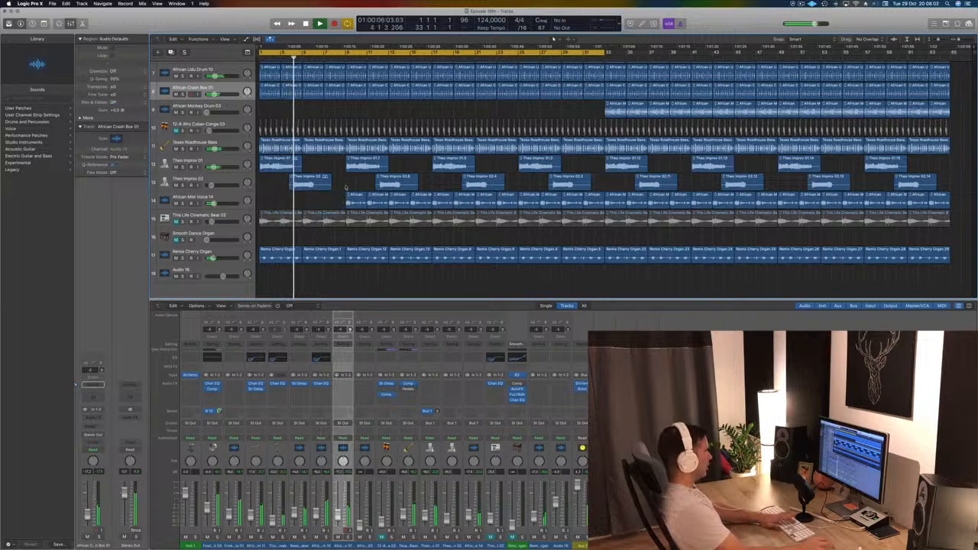
Step: Delete the second region on each Theo Improv track and the two Remix Cherry Organ regions between bars 9 and 17
left_click(385, 180)
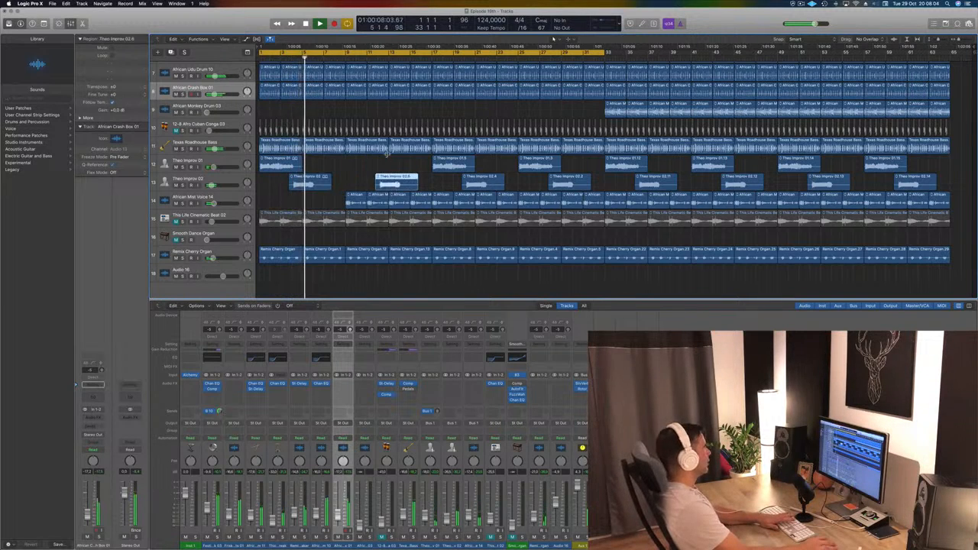
key("Delete")
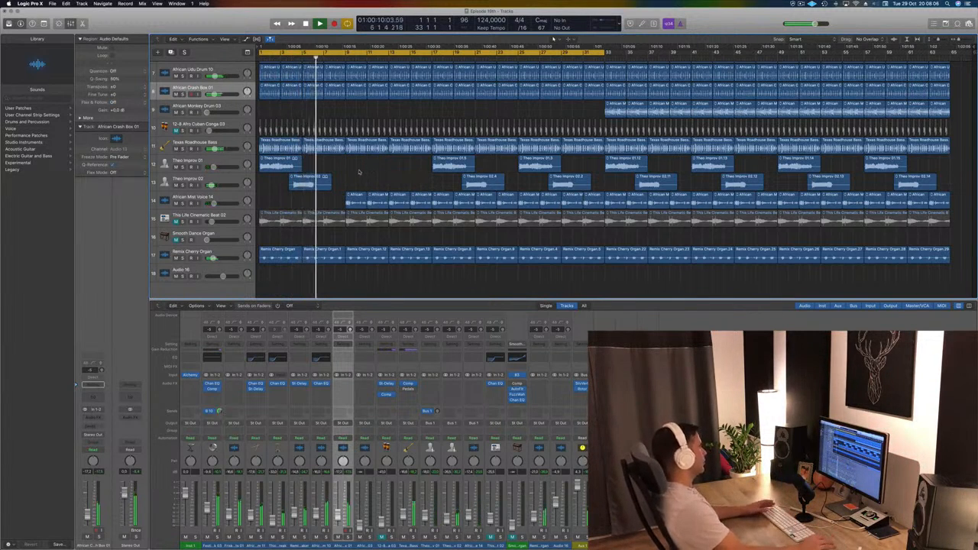
left_click(359, 256)
key("Delete")
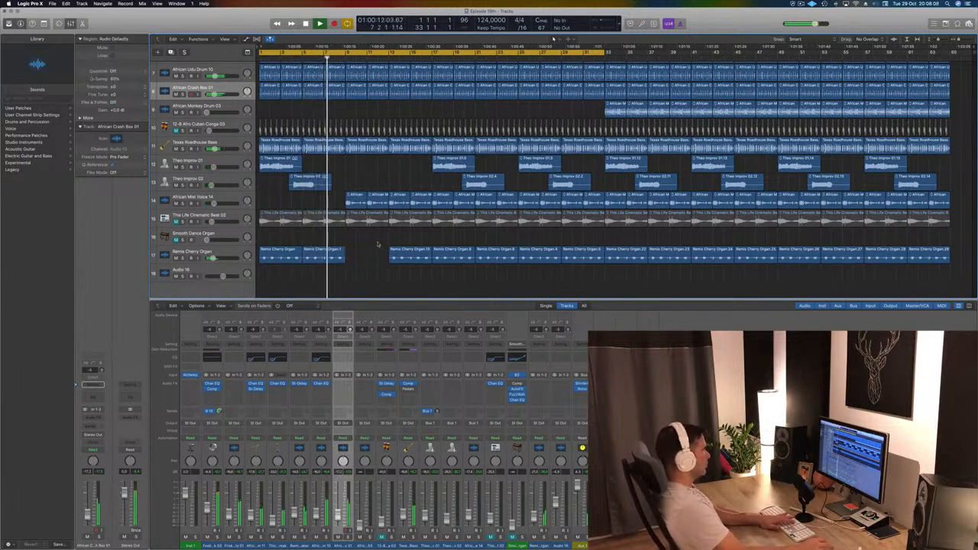
left_click(405, 256)
key("Delete")
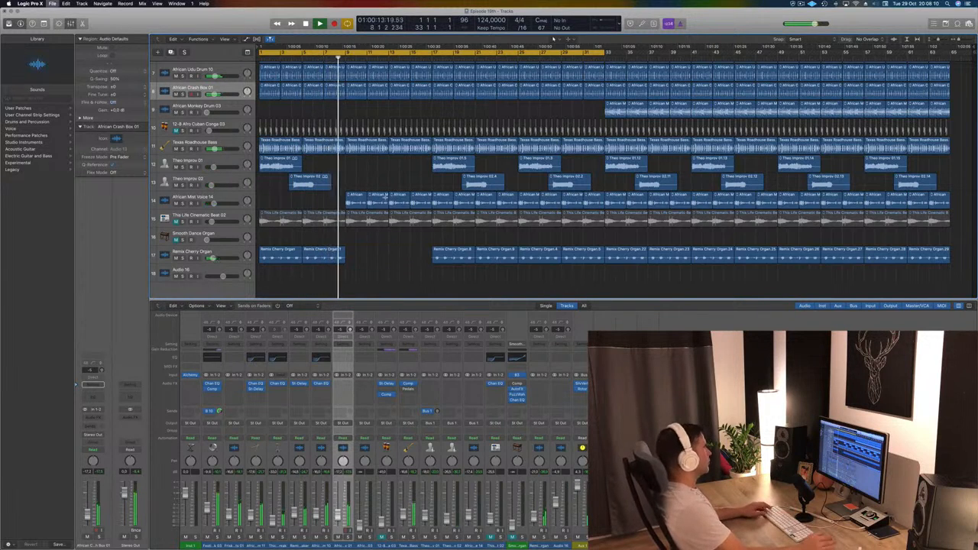
Step: Delete the Theo Improv 01 and 02 regions from bar 17 to 33, and the African Mist Voice and Cinematic Beat regions from bar 17 to 25
scroll(382, 191, "up", 3)
scroll(380, 176, "up", 2)
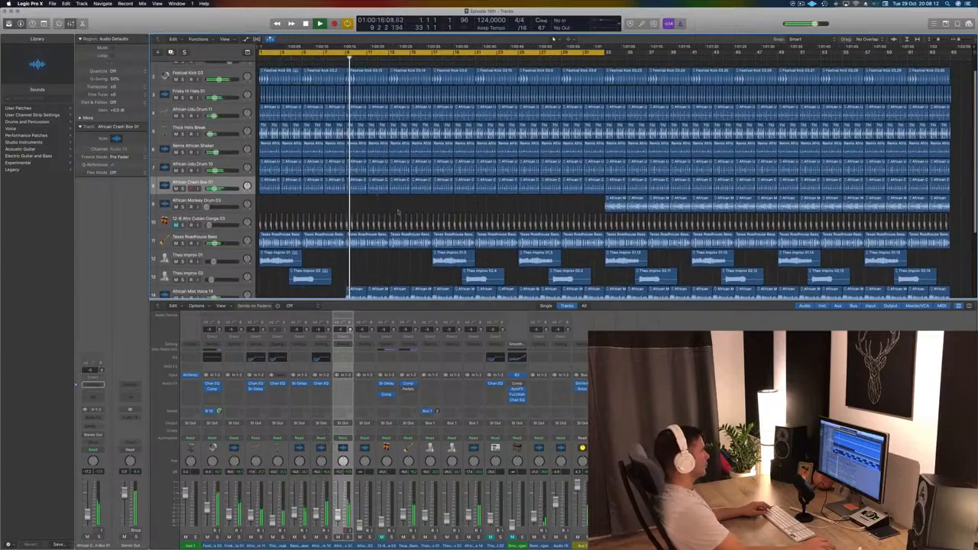
scroll(398, 202, "down", 3)
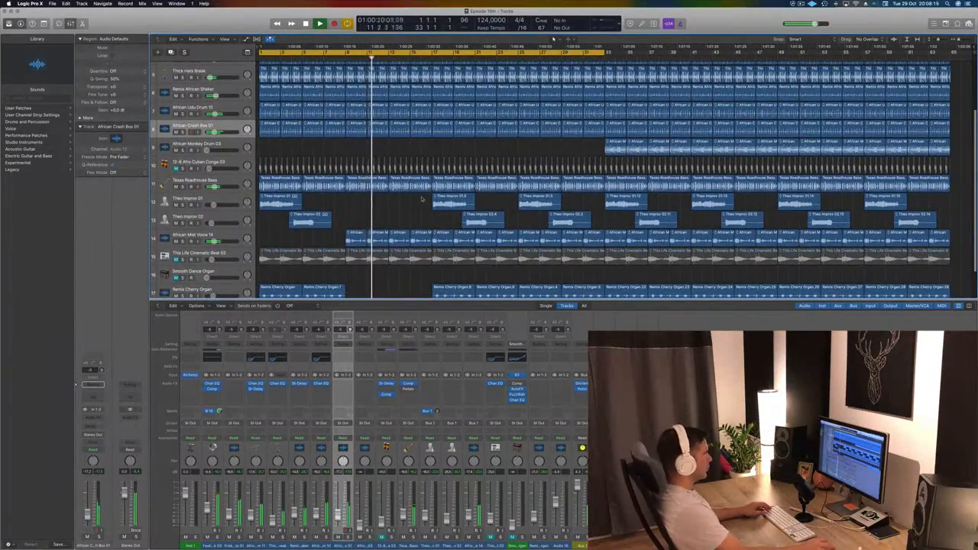
left_click_drag(421, 198, 566, 219)
key("Delete")
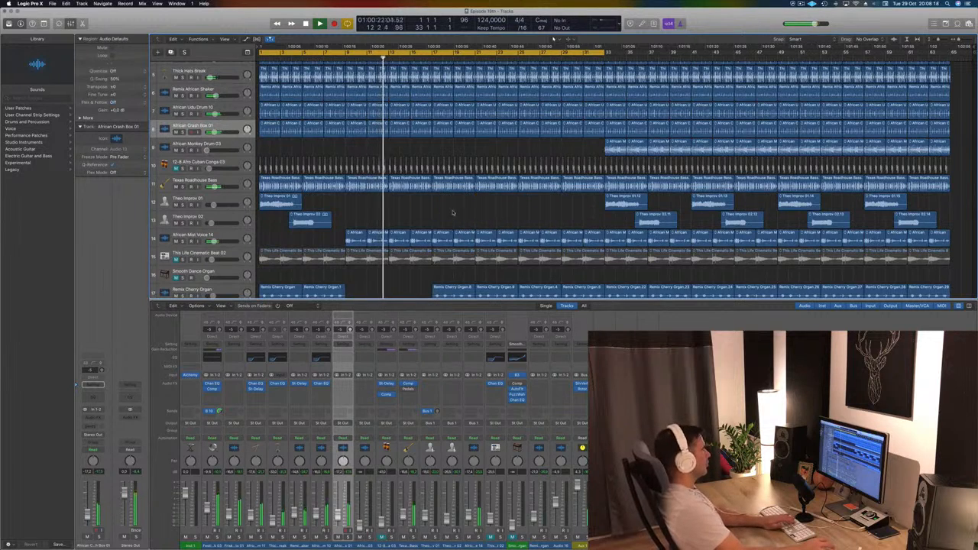
left_click_drag(446, 225, 517, 257)
key("Delete")
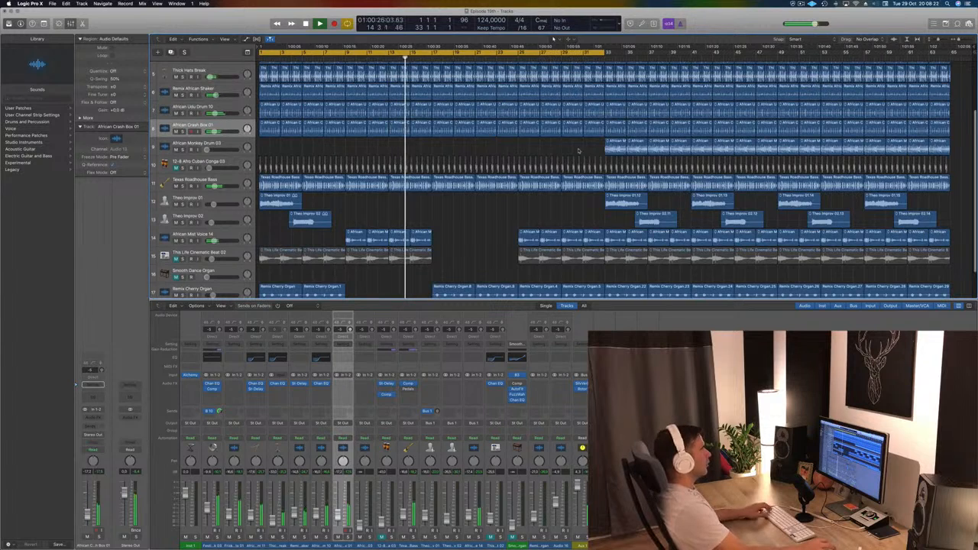
Step: Move the first five African Monkey Drum 03 regions from bar 33 to bar 17
left_click_drag(603, 138, 712, 149)
left_click_drag(642, 144, 470, 144)
Step: Delete the Remix Cherry Organ regions between bars 17 and 25, and replay from bar 17 with the African Monkey Drum 03 level raised
scroll(450, 220, "down", 2)
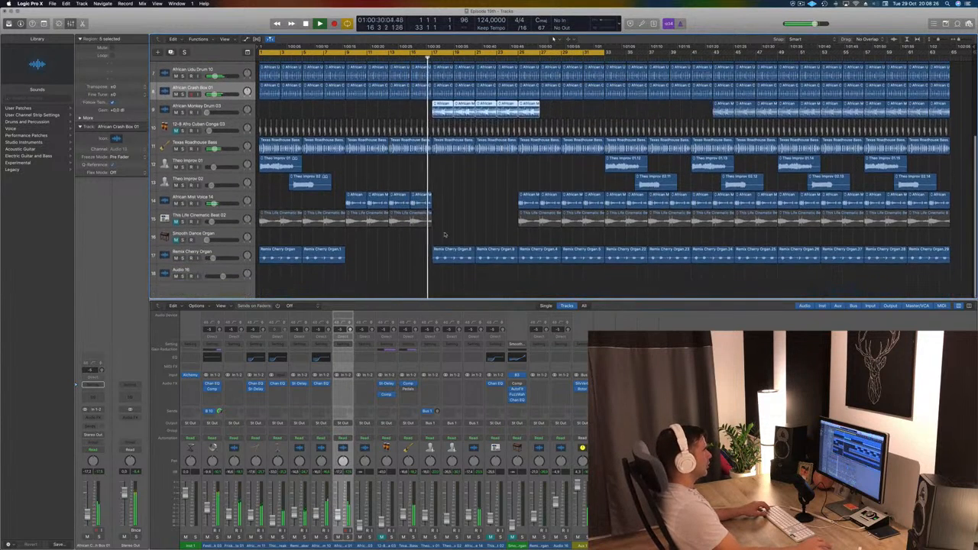
left_click_drag(443, 260, 489, 216)
key("Delete")
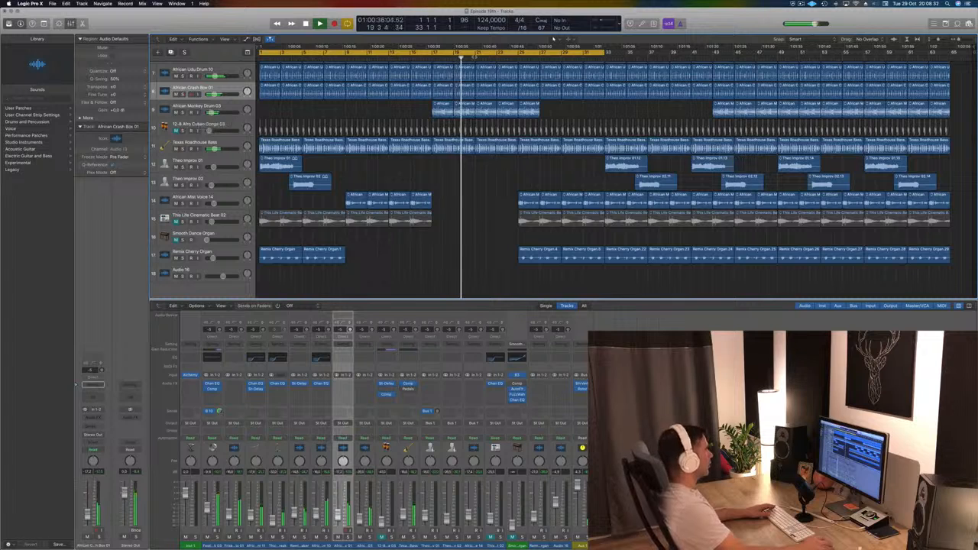
left_click(427, 57)
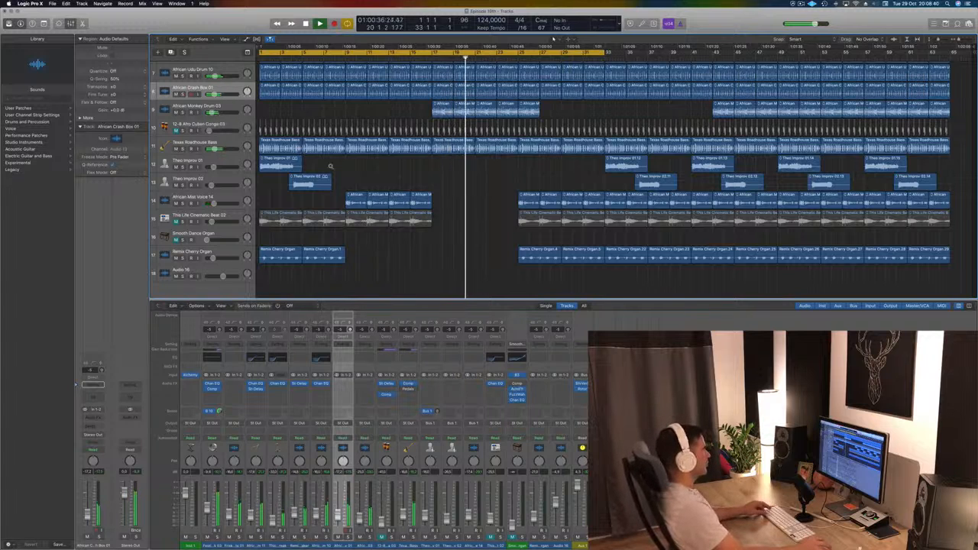
Step: Switch the Texas Roadhouse Bass compressor to the Platinum Digital model and audition it in playback from the start
scroll(373, 230, "down", 2)
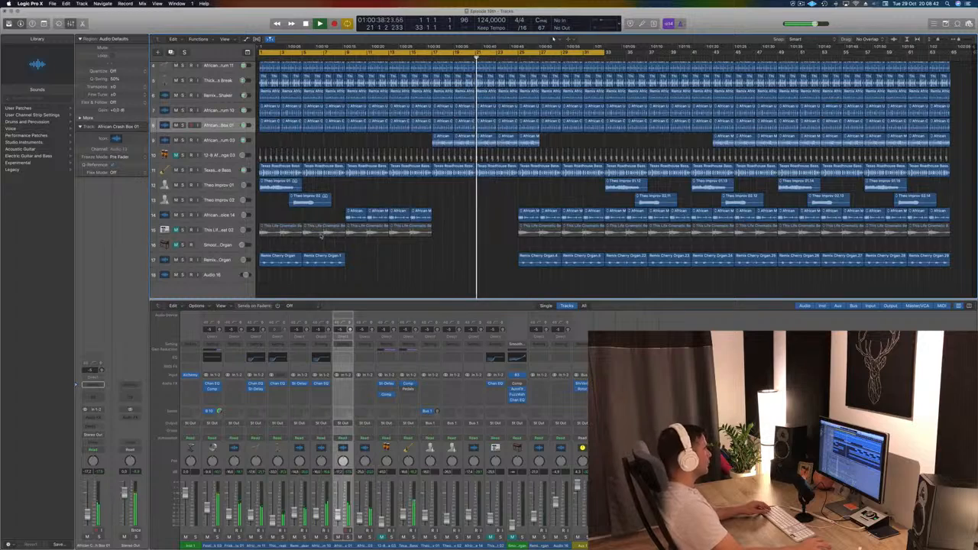
key("super+Up")
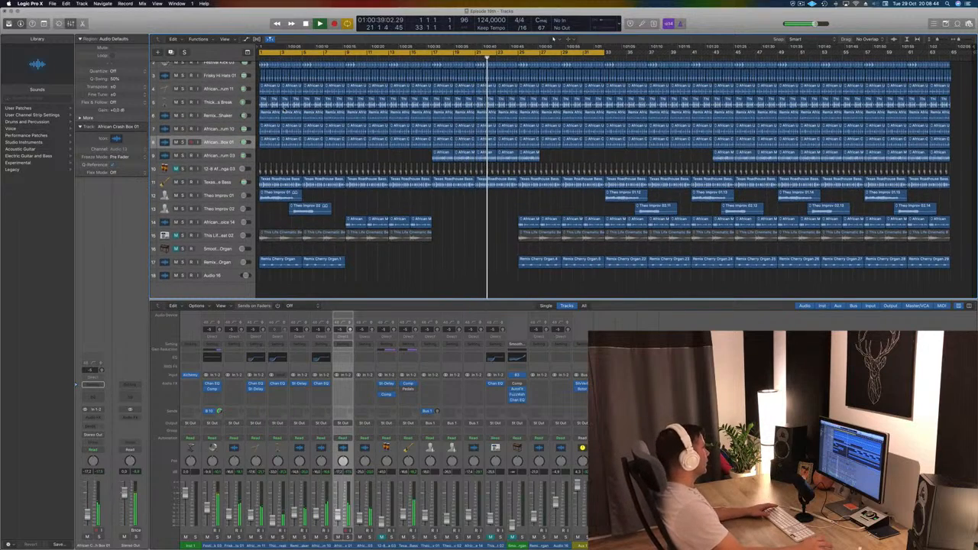
left_click(219, 184)
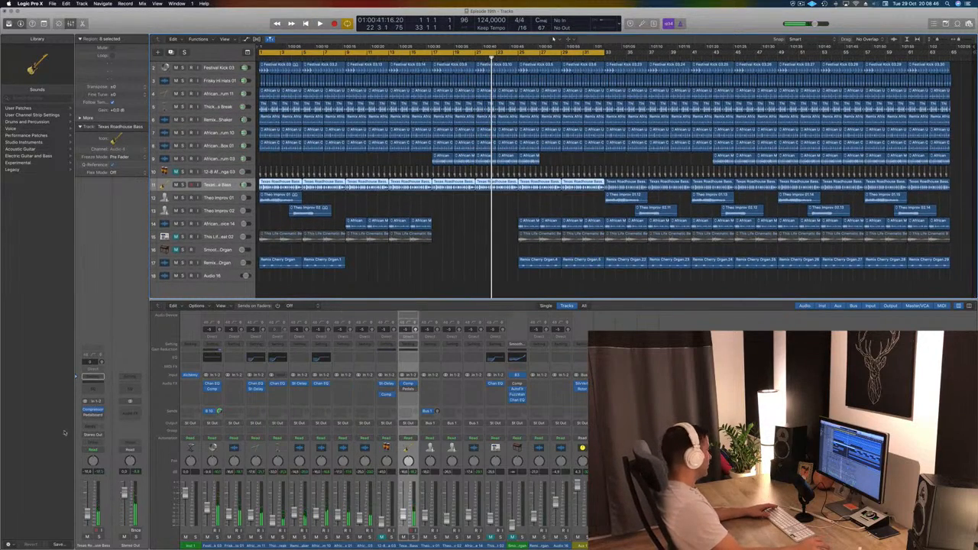
left_click(93, 411)
key("space")
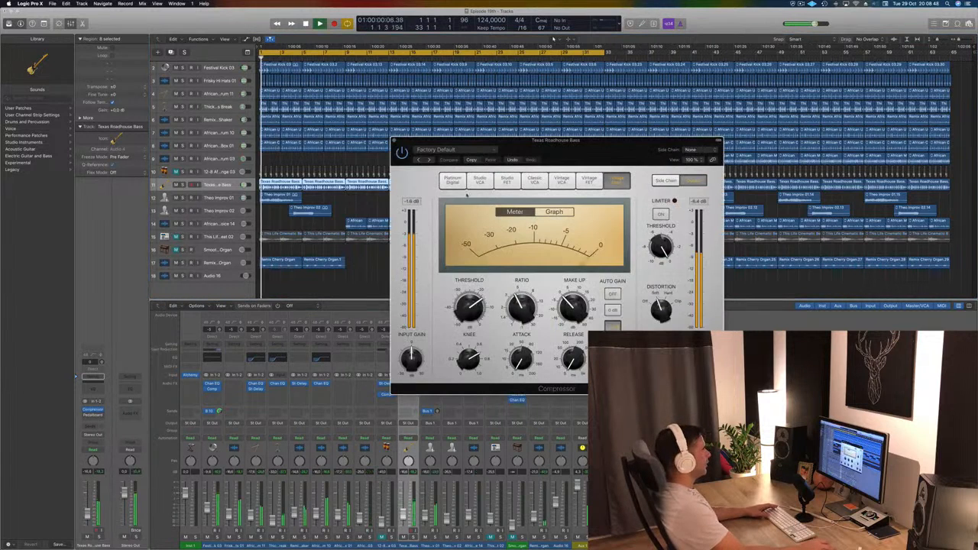
left_click(453, 181)
left_click_drag(550, 146, 588, 149)
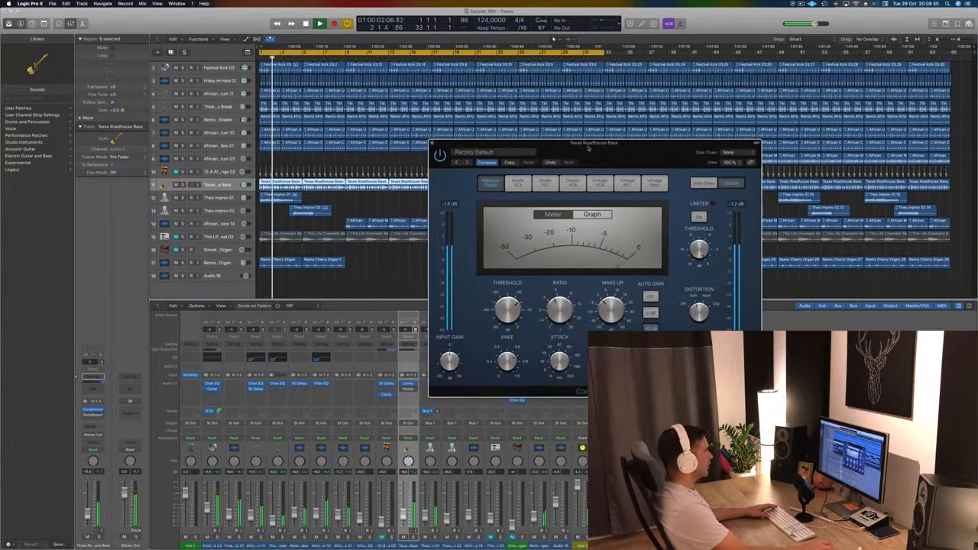
key("space")
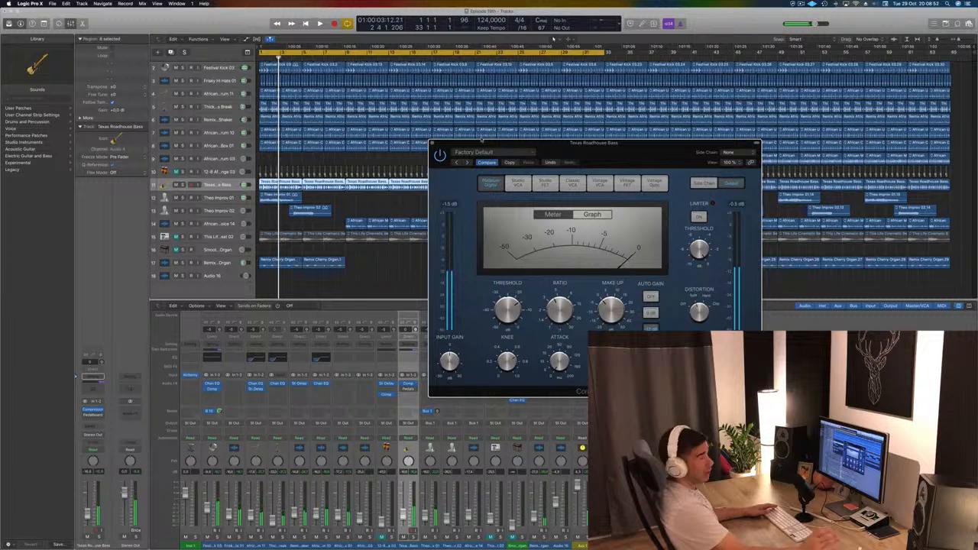
key("space")
left_click_drag(482, 142, 455, 147)
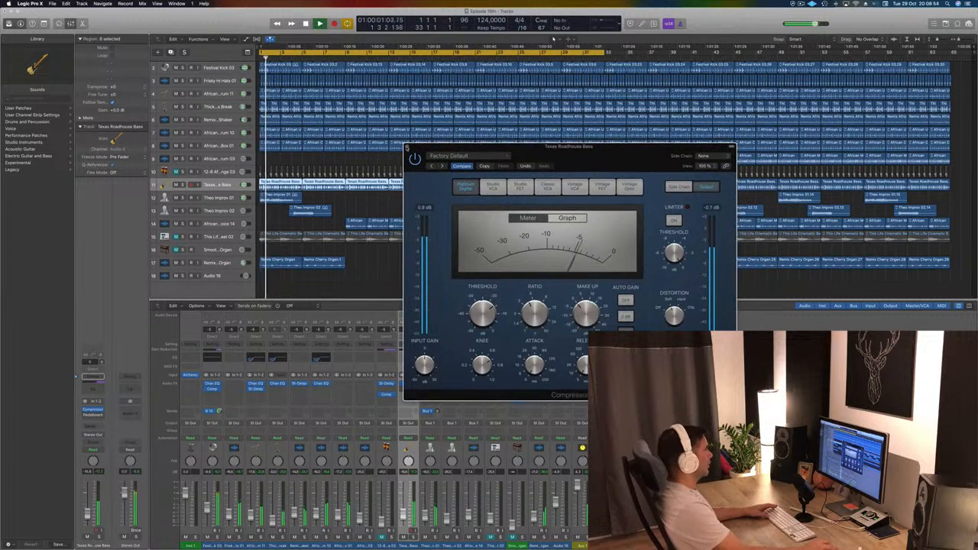
left_click(406, 146)
Step: Hide the mixer and enlarge the track rows so the arrangement fills the window
scroll(371, 205, "down", 1)
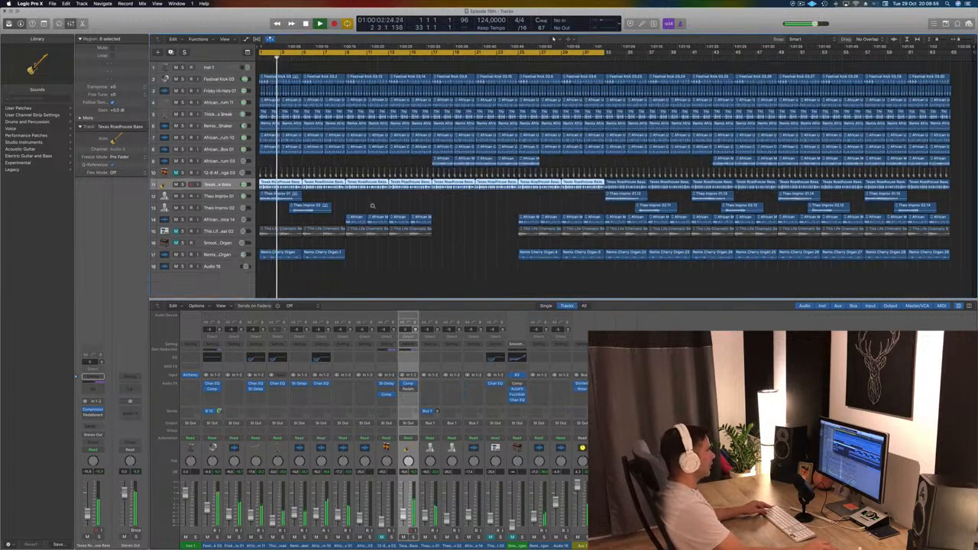
scroll(379, 210, "up", 2)
scroll(378, 210, "up", 1)
key("x")
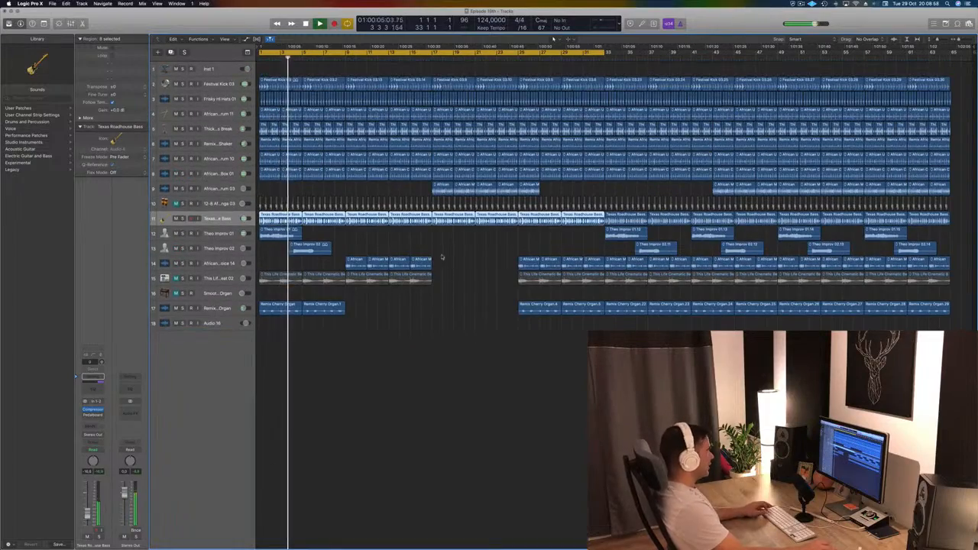
scroll(451, 339, "up", 3)
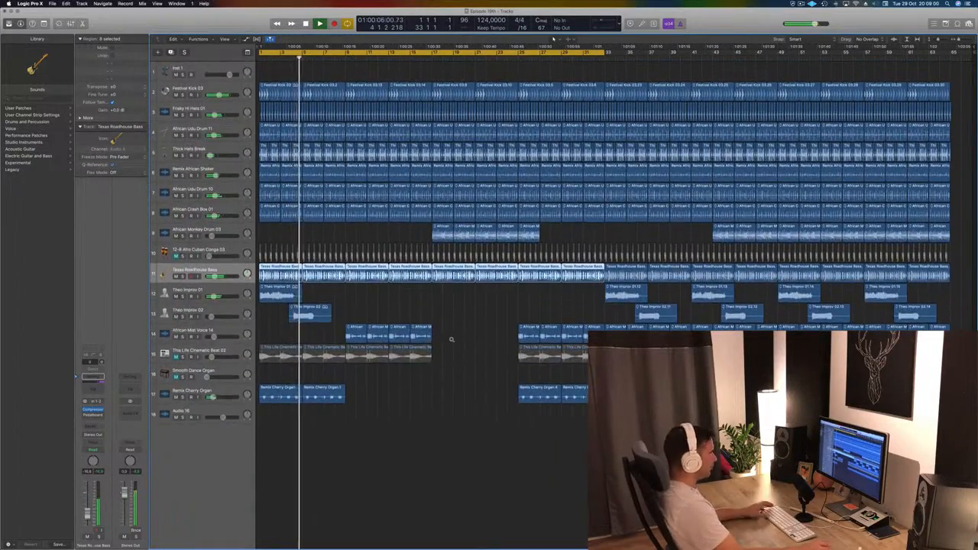
key("Return")
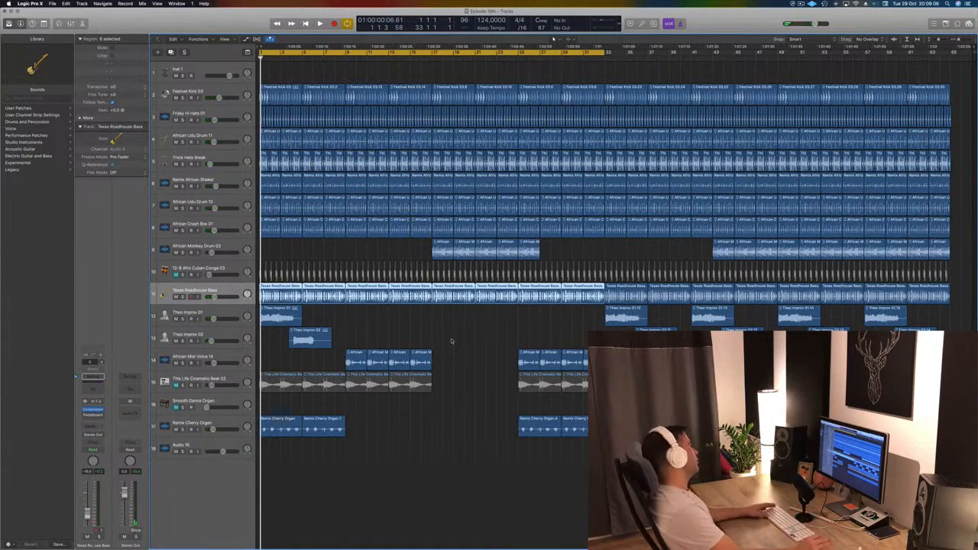
Step: Delete the muted 12-8 Afro Cuban Conga 03 track together with all its regions
left_click(232, 271)
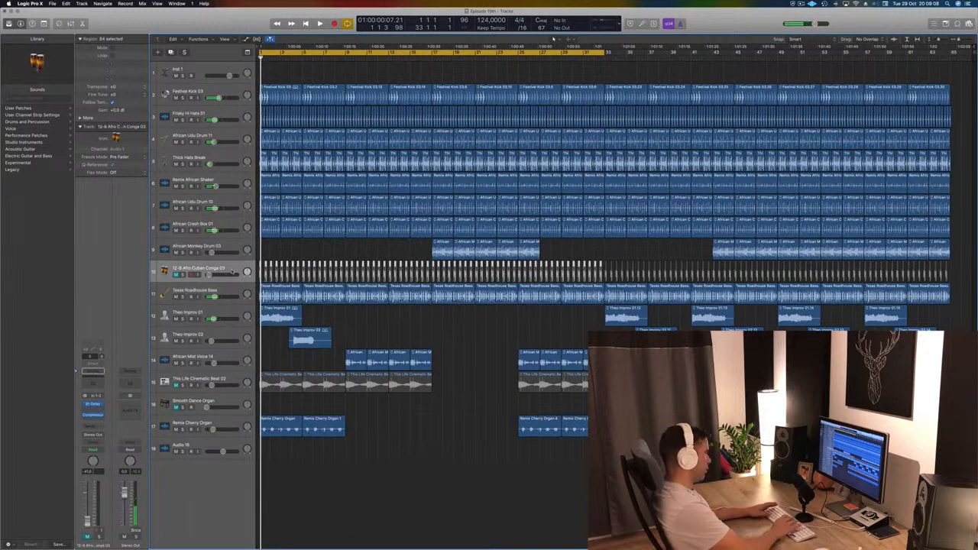
key("BackSpace")
key("super+BackSpace")
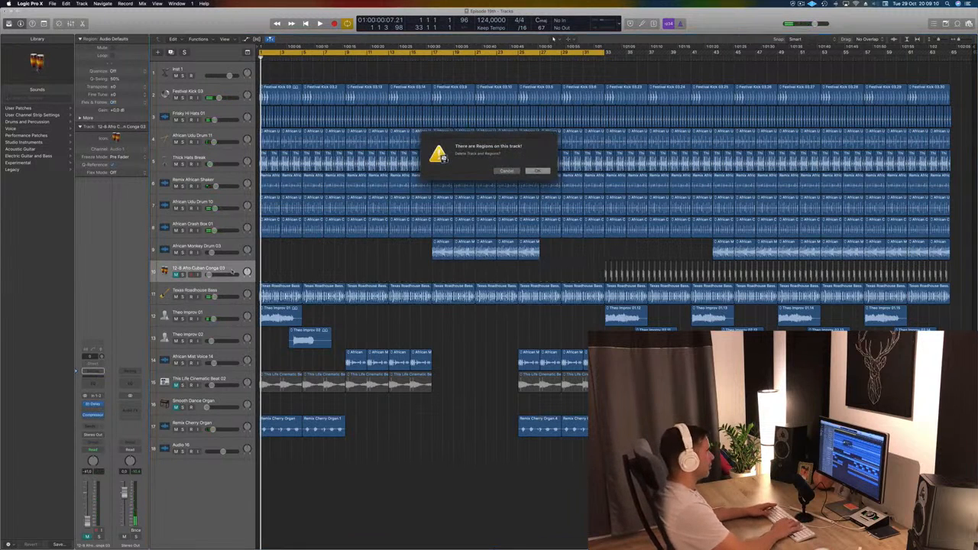
key("Return")
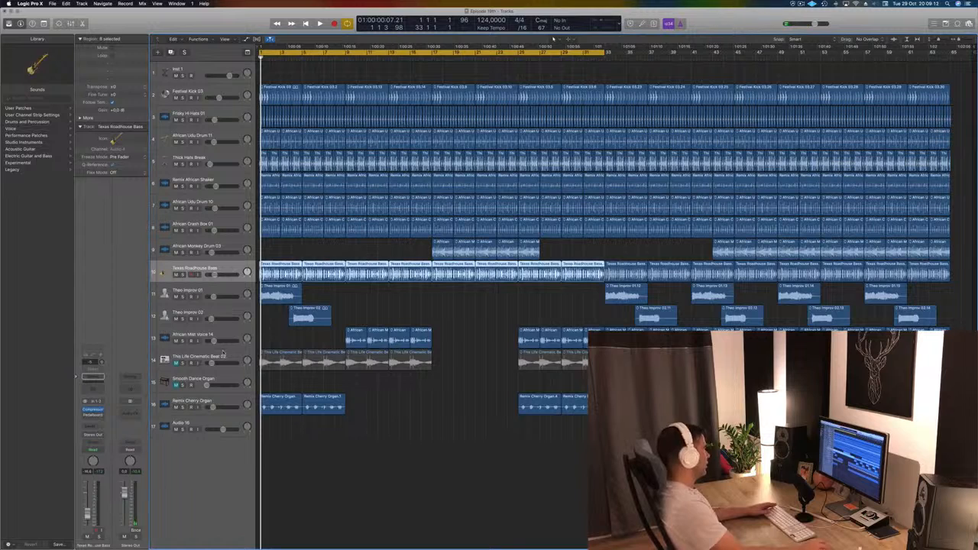
Step: Delete the muted This Life Cinematic Beat 02 track together with its regions
left_click(222, 354)
key("BackSpace")
key("super+BackSpace")
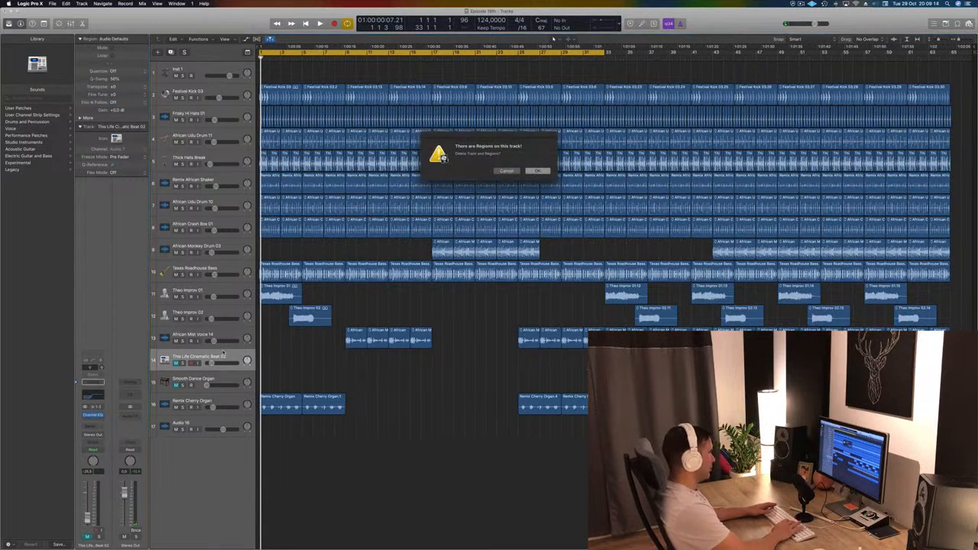
key("Return")
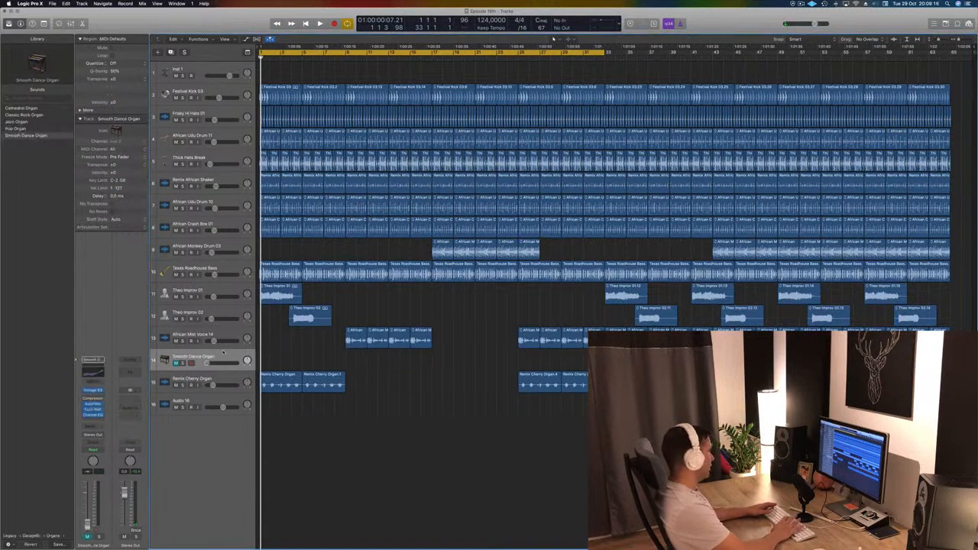
Step: Delete the empty Smooth Dance Organ and Audio 16 tracks
key("super+BackSpace")
key("Down")
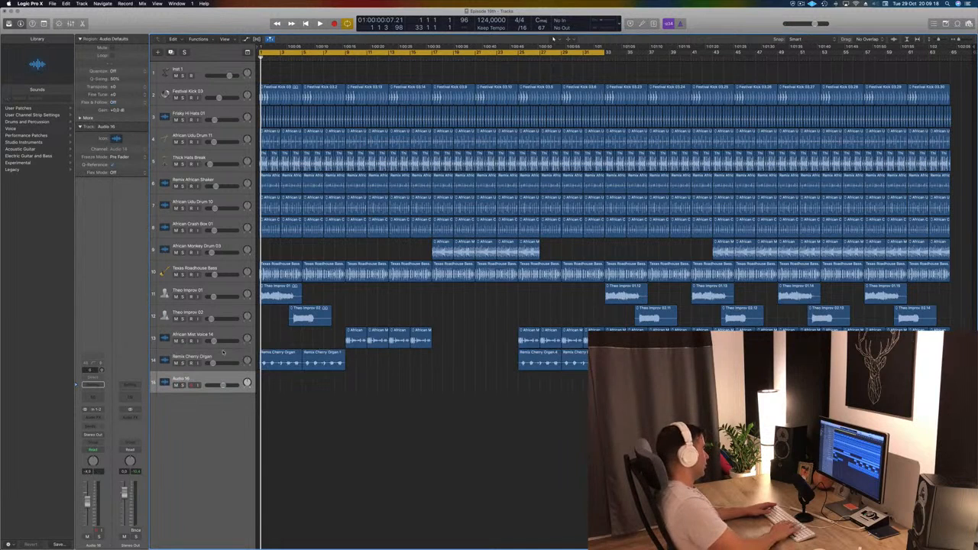
key("super+BackSpace")
Step: Lower the Remix Cherry Organ track's volume slightly during playback and save the project
key("space")
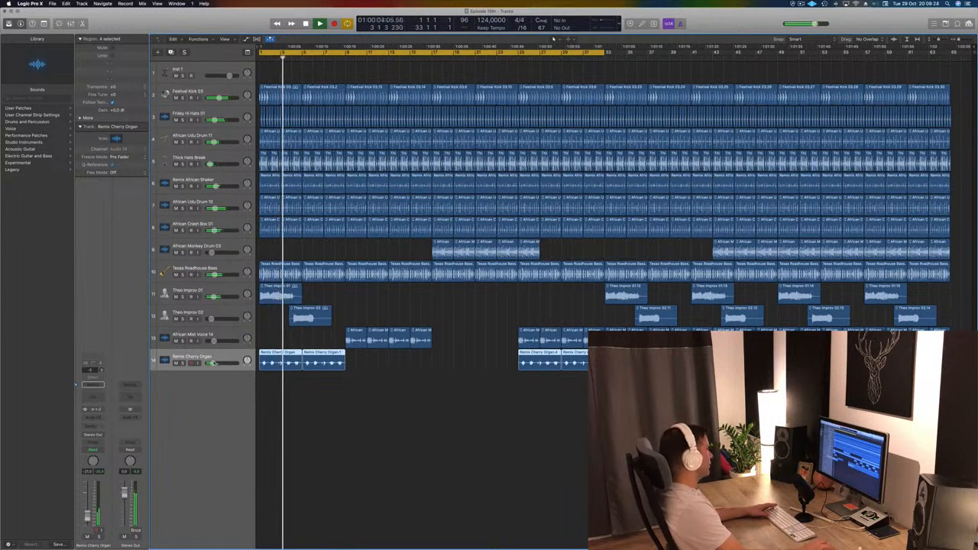
left_click_drag(213, 363, 211, 363)
left_click(406, 307)
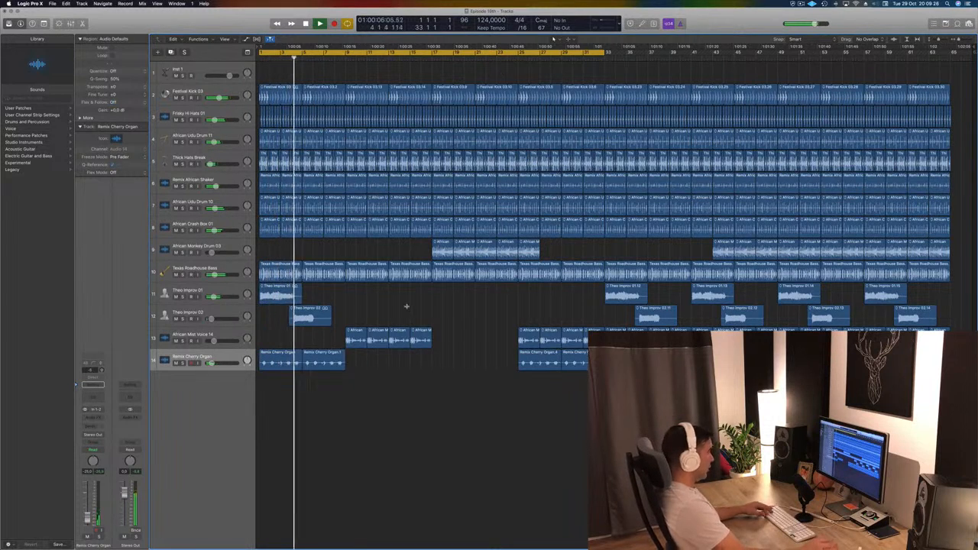
key("super+s")
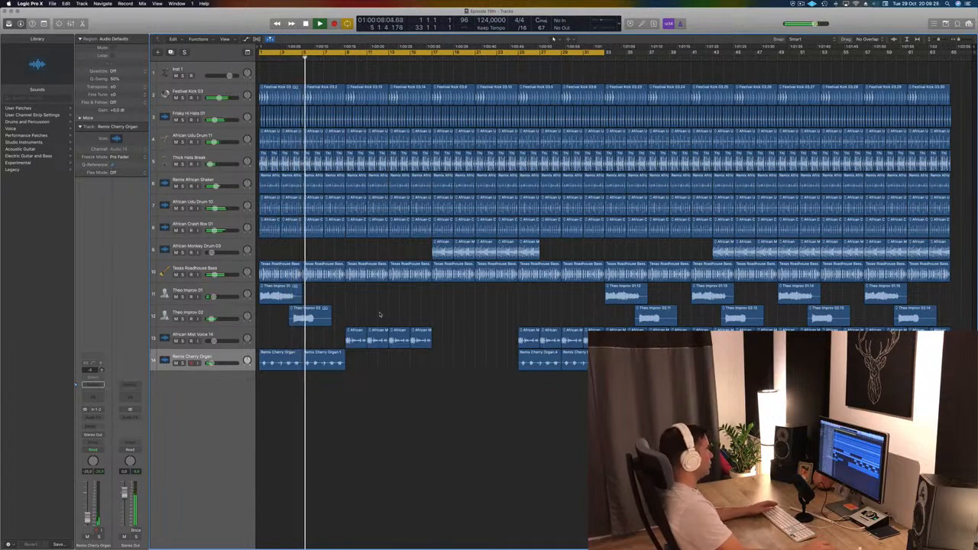
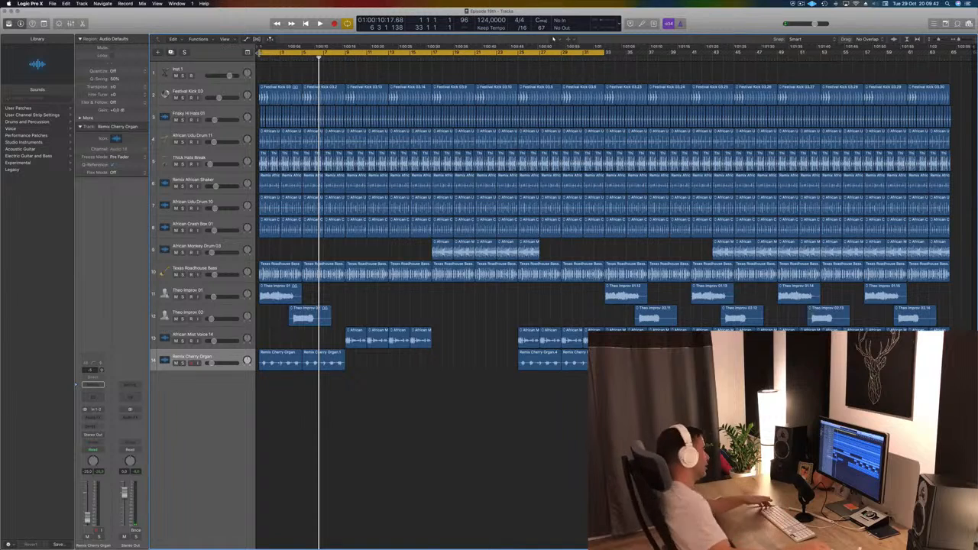
Step: Shift the cycle range to bars 17 to 49 during playback and delete the Remix Cherry Organ regions from bar 25
key("space")
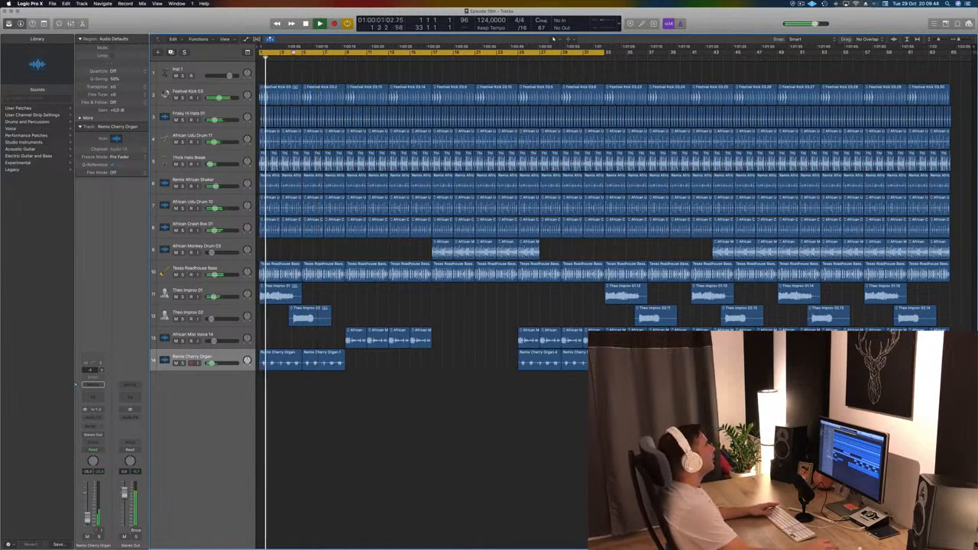
left_click_drag(307, 54, 480, 54)
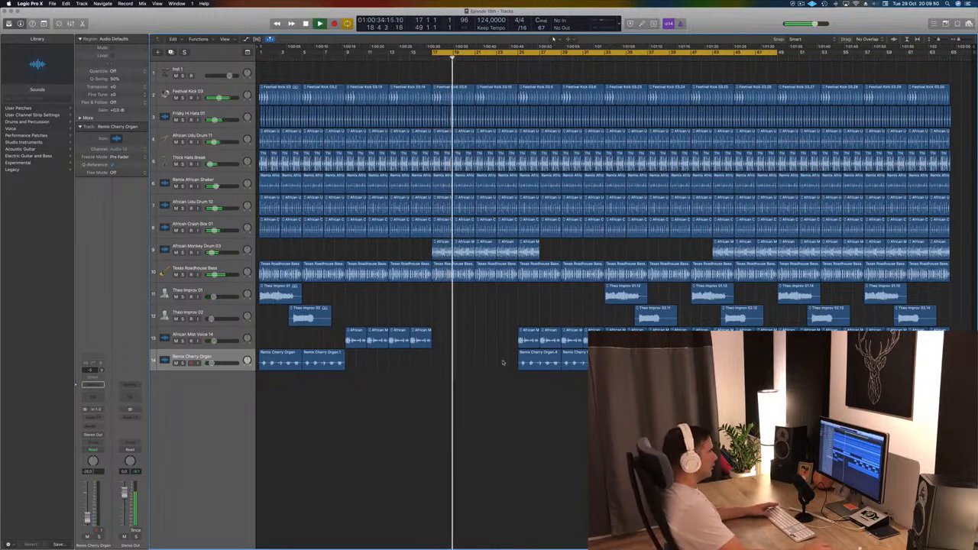
left_click(563, 363)
key("Delete")
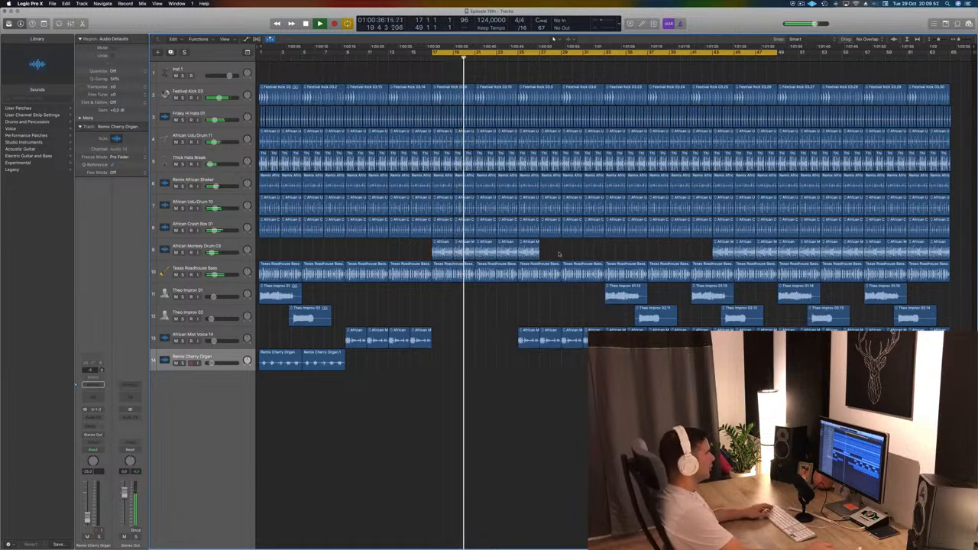
Step: Delete the African Monkey Drum 03 region that starts at bar 25
left_click(446, 250)
left_click(525, 249)
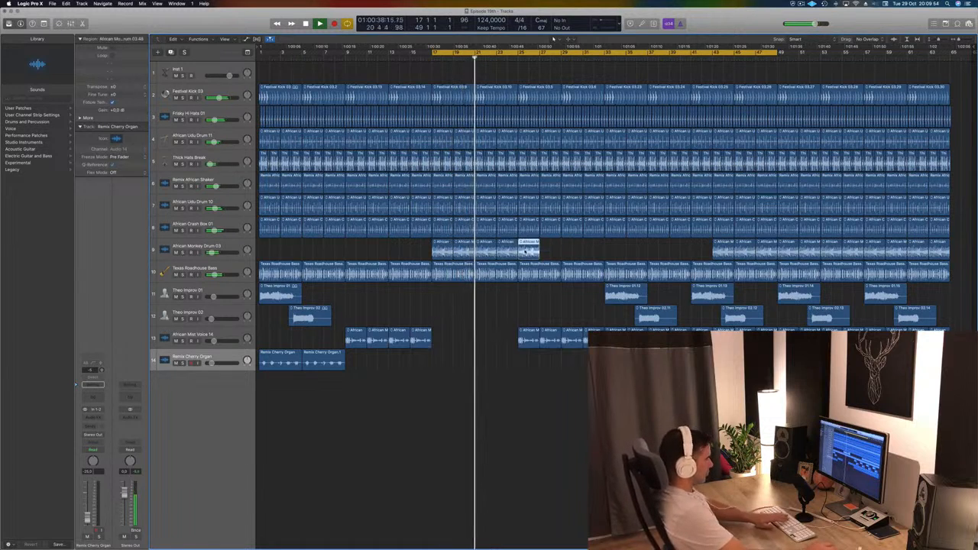
key("Delete")
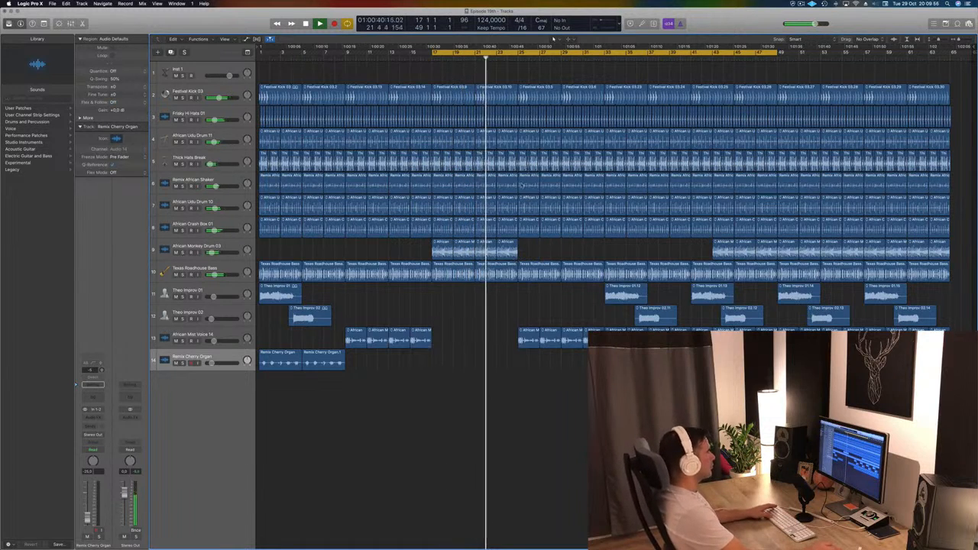
Step: Delete the African Udu Drum 11 and 10, Thick Hats Break, Remix African Shaker and African Crash Box 01 regions selected between bars 25 and 33
left_click_drag(538, 240, 605, 127)
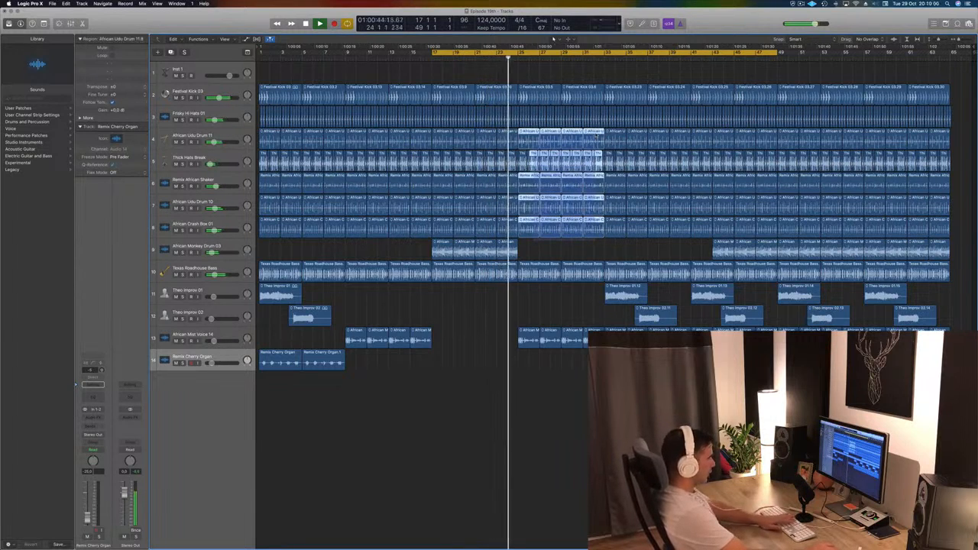
key("Delete")
key("space")
Step: Copy the four African Monkey Drum 03 regions from bar 17 to bar 25, and set the cycle start to bar 25
mouse_move(542, 243)
left_mouse_down()
mouse_move(470, 252)
mouse_move(527, 251)
left_mouse_up()
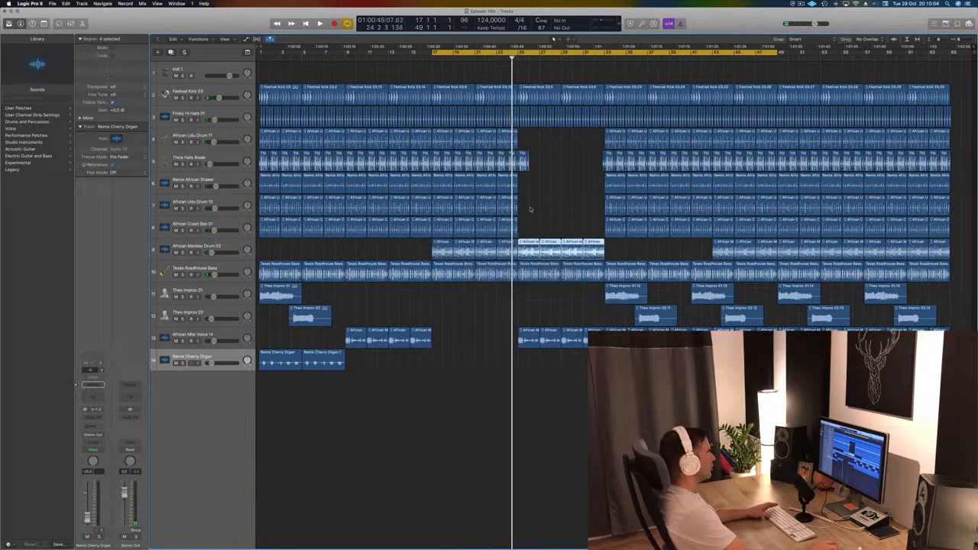
left_click(433, 52)
key("space")
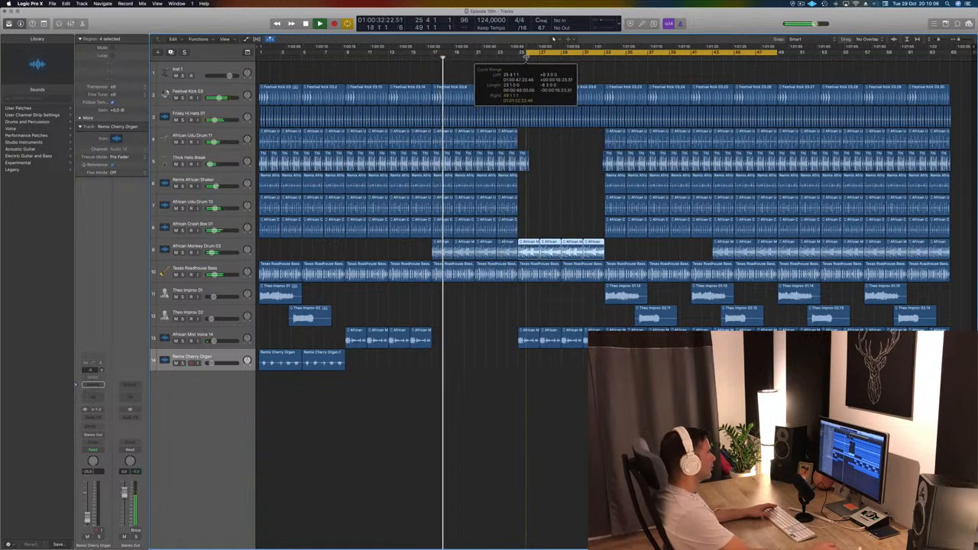
key("space")
Step: Delete the leftover Thick Hats Break regions at bar 25 and play the cycle from there
left_click(523, 157)
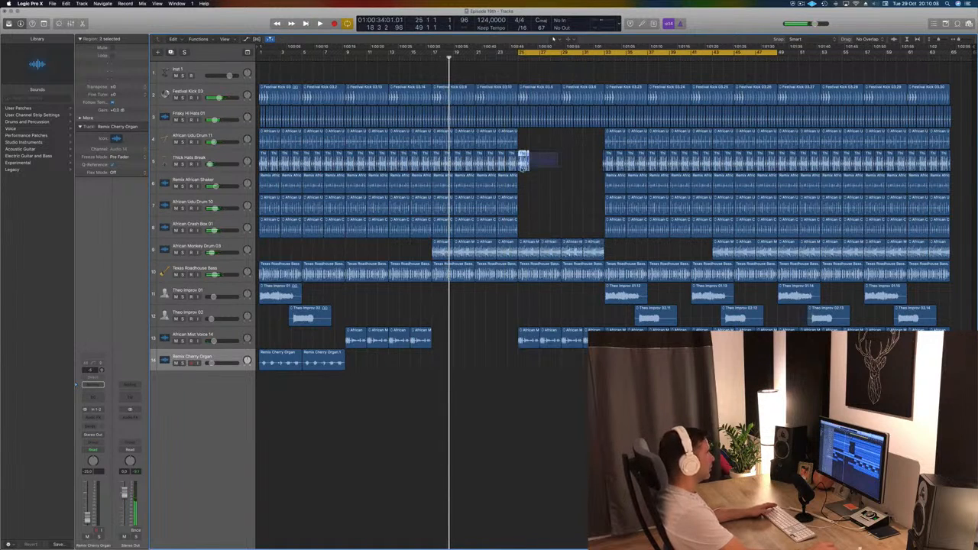
key("Delete")
key("space")
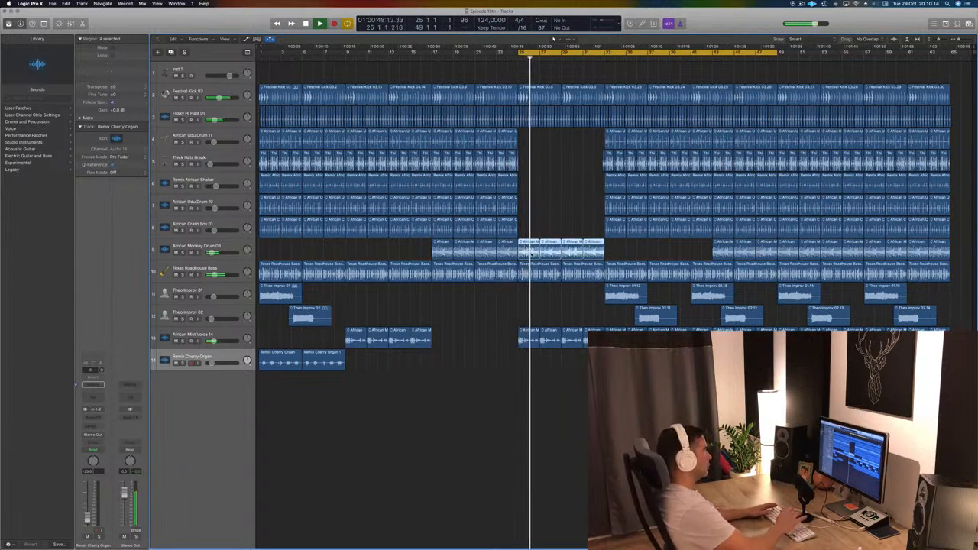
Step: Delete the African Monkey Drum 03 and Texas Roadhouse Bass regions between bars 25 and 33
key("Delete")
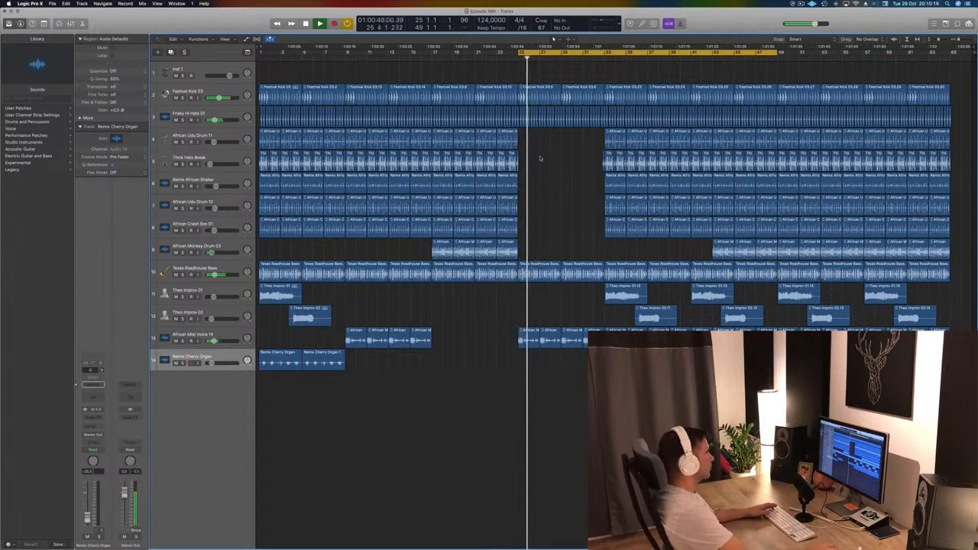
left_click(569, 272)
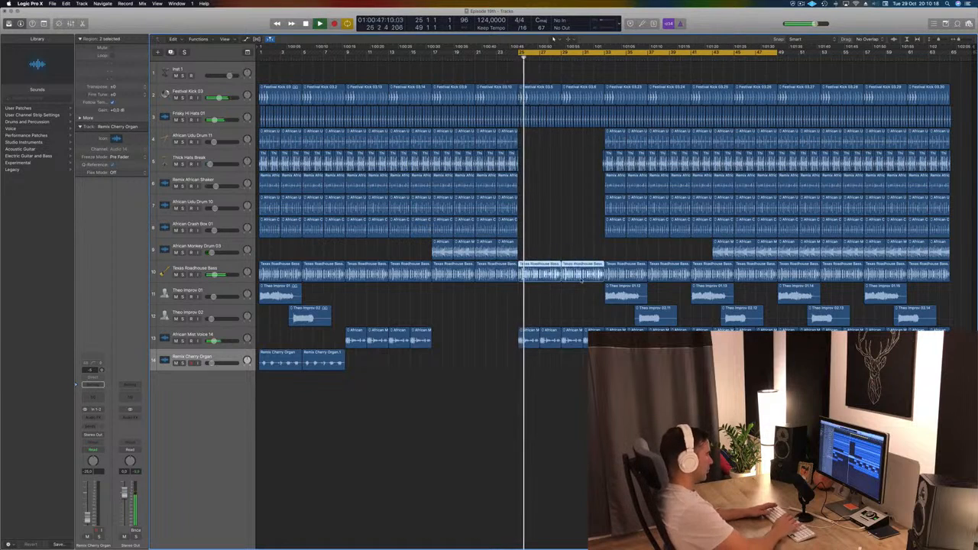
key("Delete")
Step: Put four African Monkey Drum 03 regions back at bar 25, and delete the Frisky Hi Hats 01 regions between bars 25 and 33
mouse_move(539, 253)
left_mouse_down()
mouse_move(429, 257)
mouse_move(525, 248)
left_mouse_up()
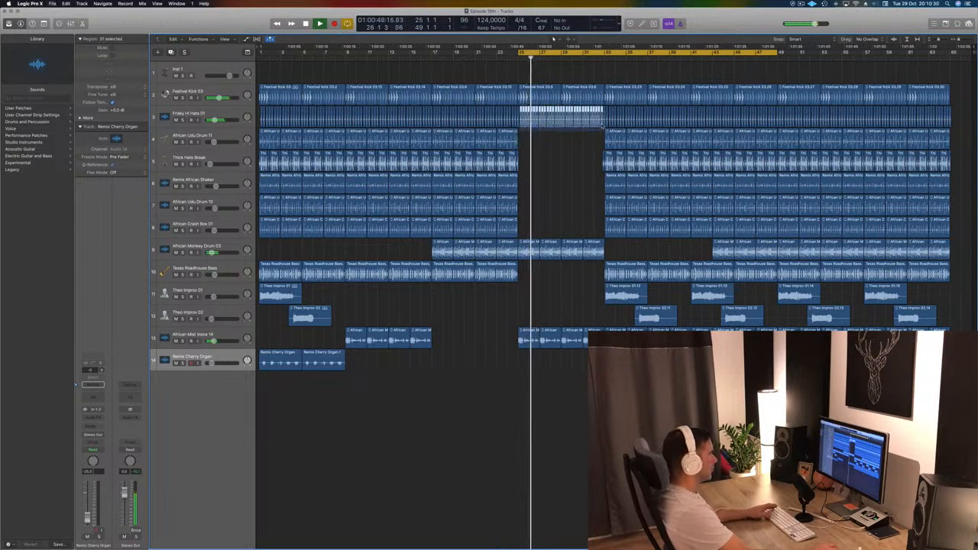
key("Delete")
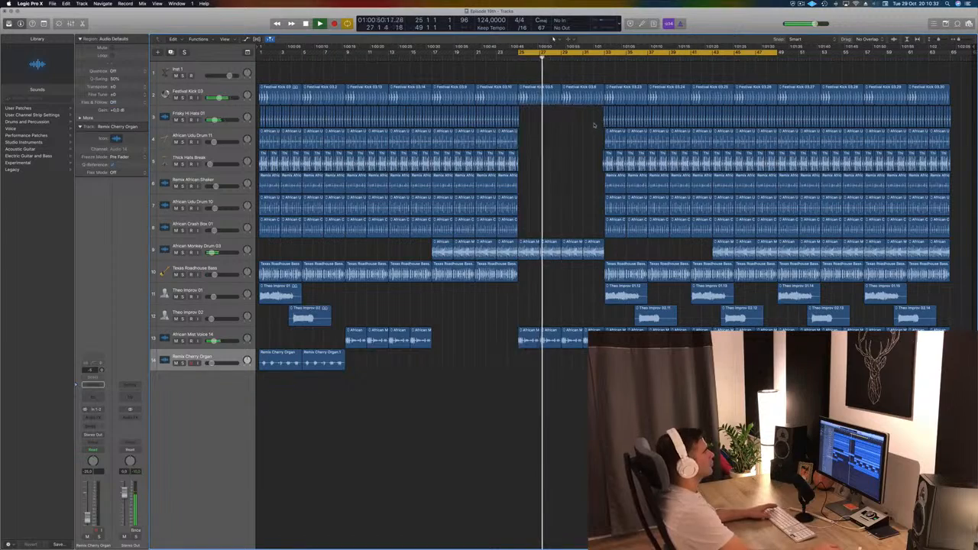
Step: Add a Channel EQ to the African Monkey Drum 03 track, cut its low frequencies, and replay the cycle from bar 25
key("super+Right")
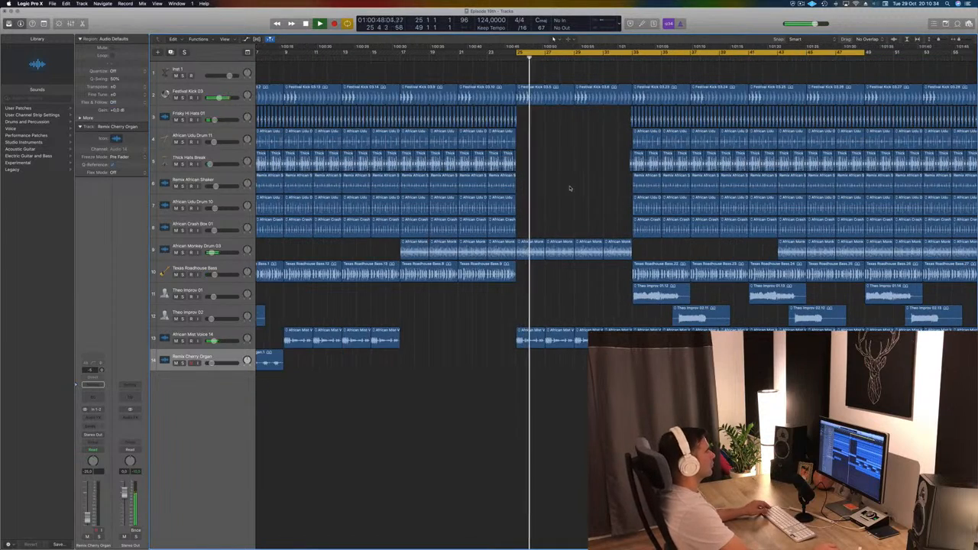
key("super+Left")
left_click(236, 249)
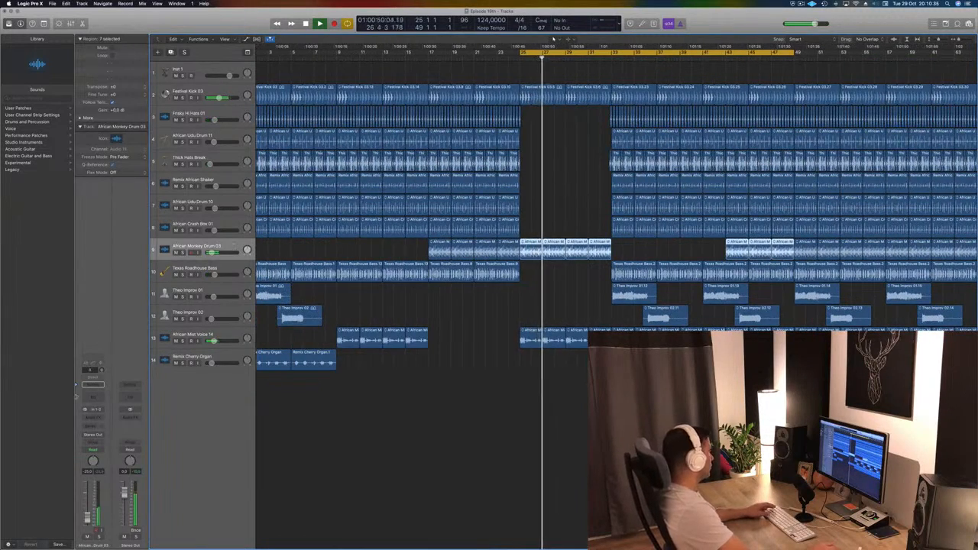
left_click(88, 398)
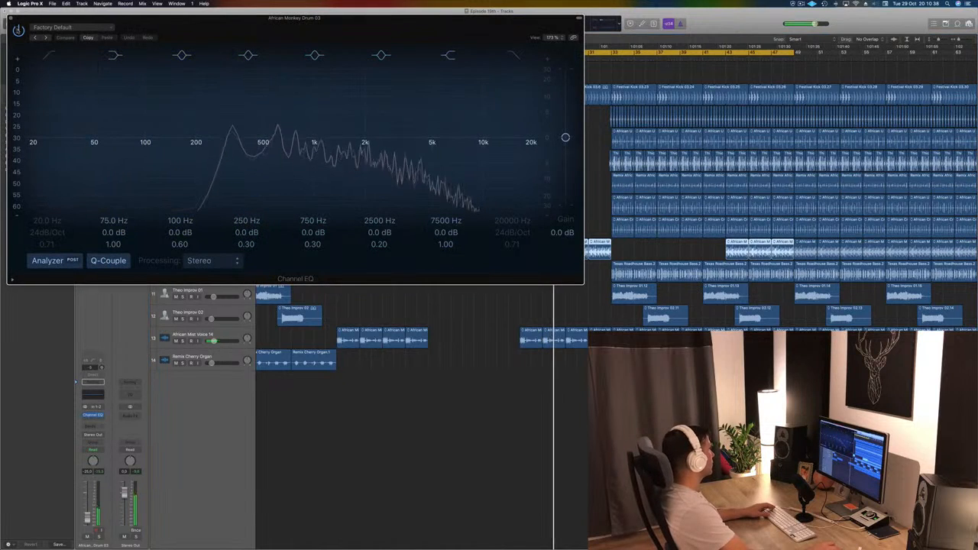
left_click_drag(49, 109, 250, 124)
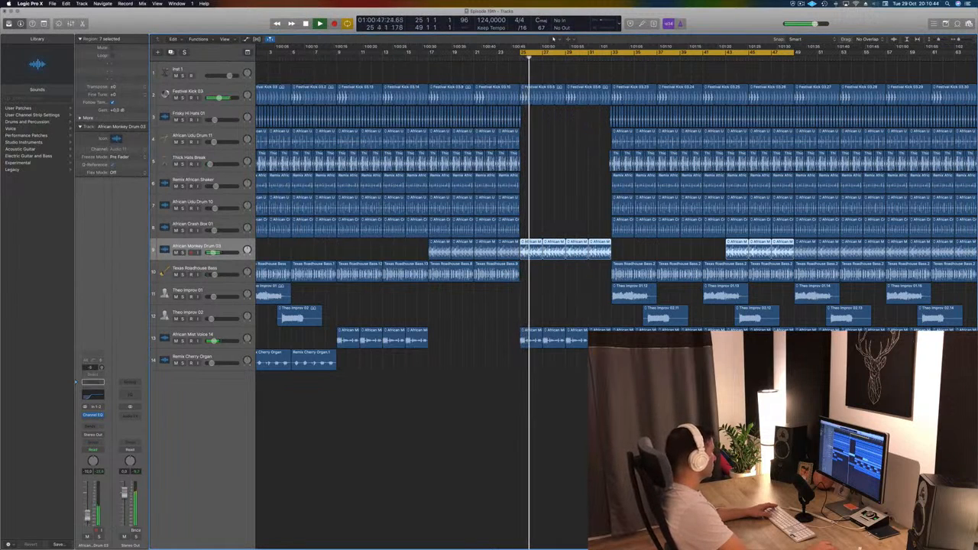
key("space")
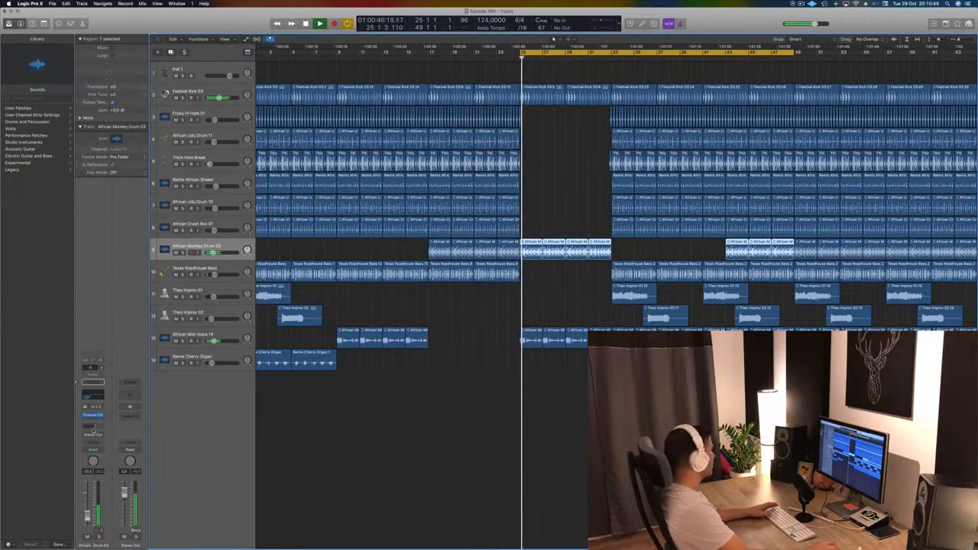
Step: Insert a Compressor after the Channel EQ on the African Monkey Drum 03 track
left_click(91, 427)
left_click(167, 468)
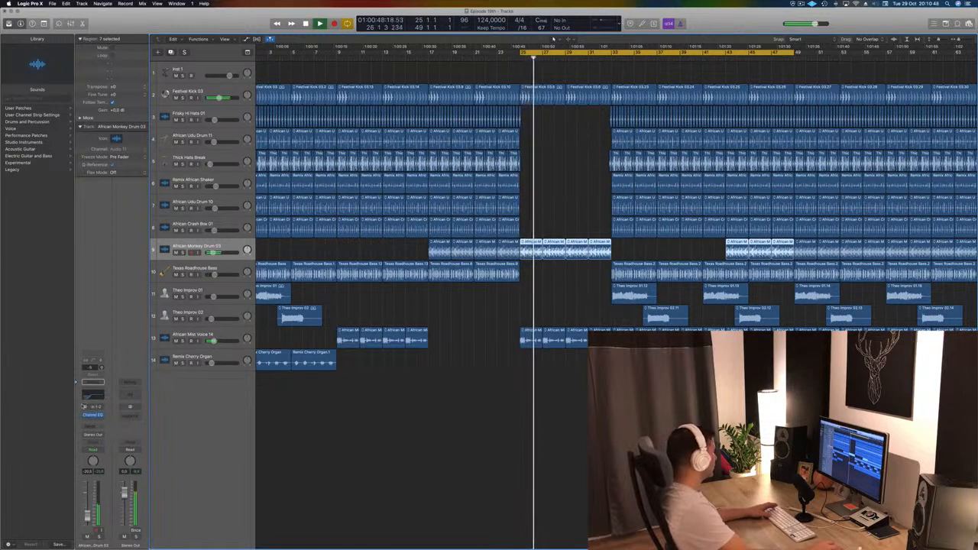
left_click(98, 422)
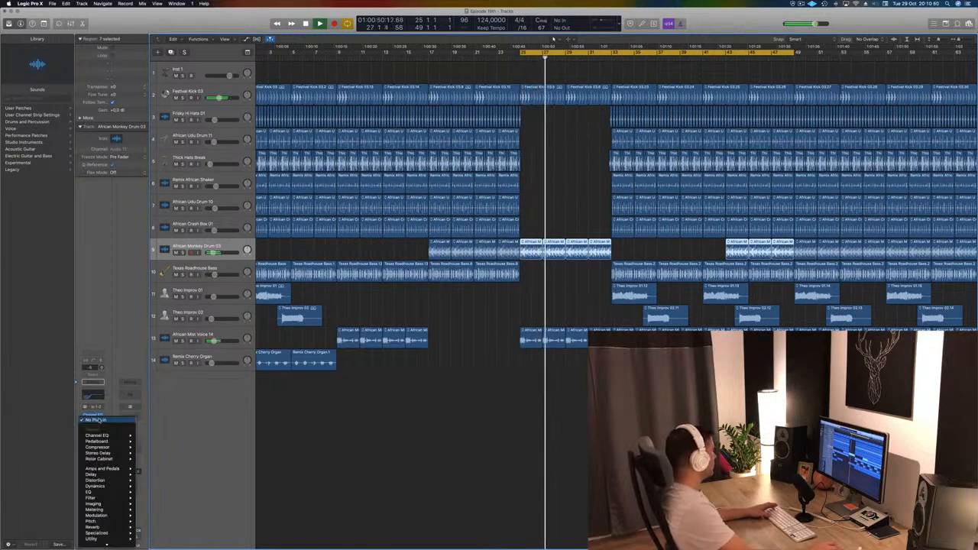
mouse_move(109, 443)
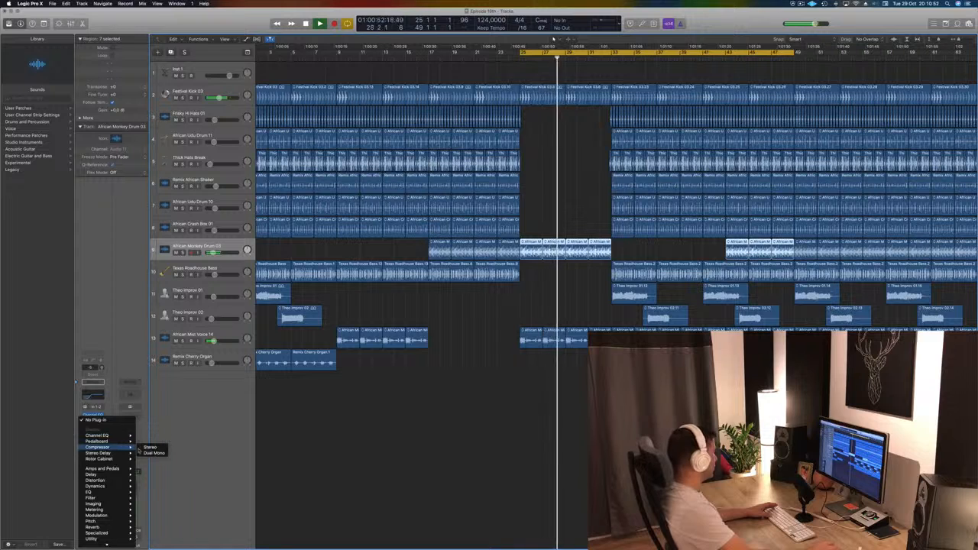
left_click(152, 450)
left_click_drag(264, 31, 419, 41)
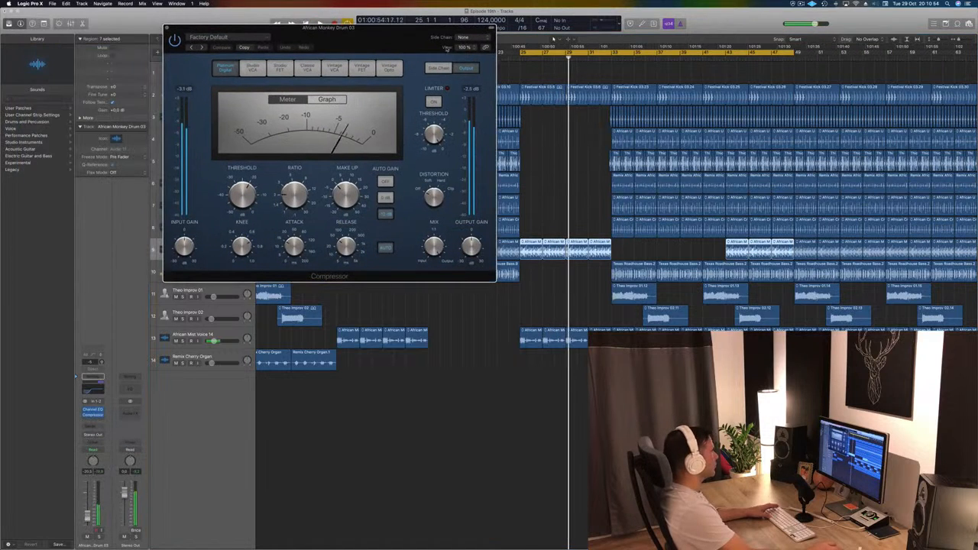
Step: Set the African Monkey Drum 03 compressor's side chain to Bus 10, fed by Festival Kick 03
left_click(463, 37)
mouse_move(484, 66)
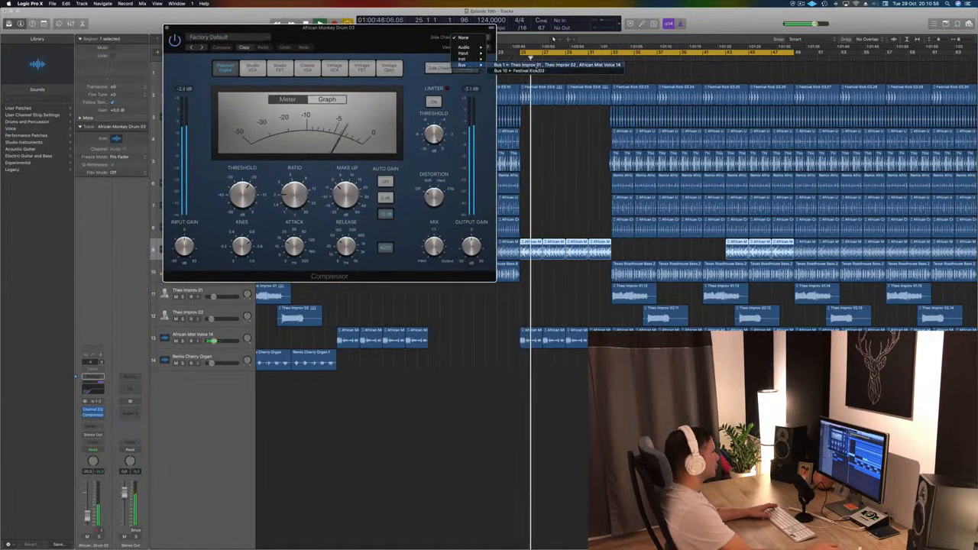
left_click_drag(369, 44, 502, 53)
left_click_drag(478, 256, 475, 279)
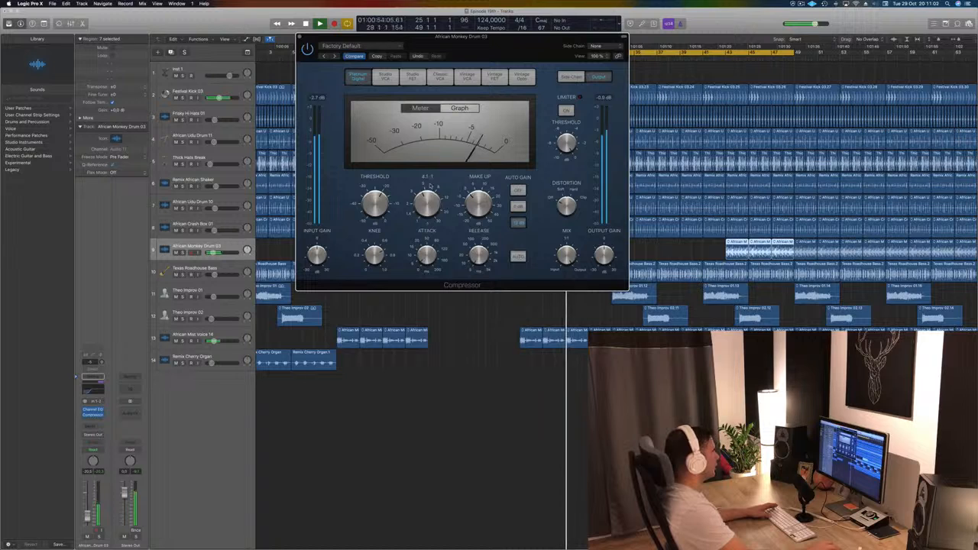
left_click(595, 45)
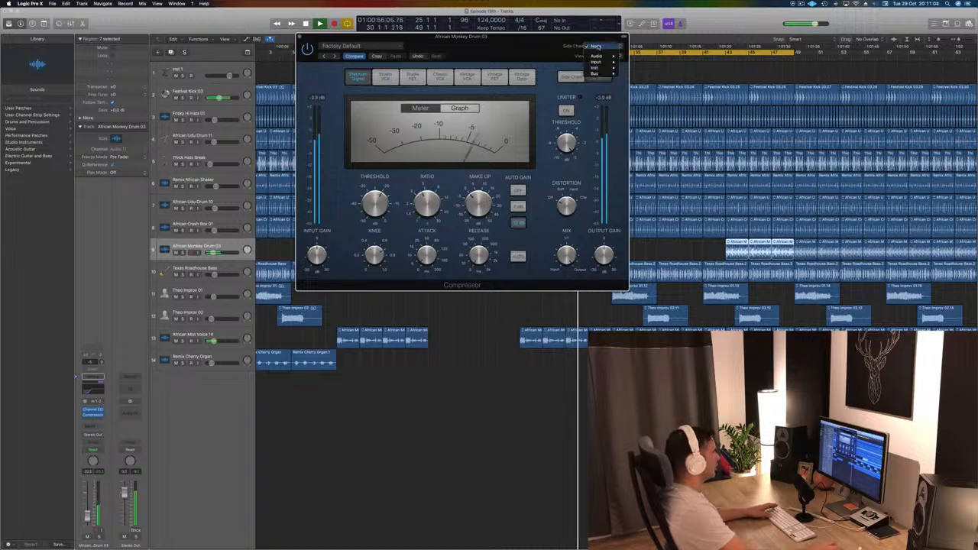
mouse_move(596, 73)
left_click(665, 79)
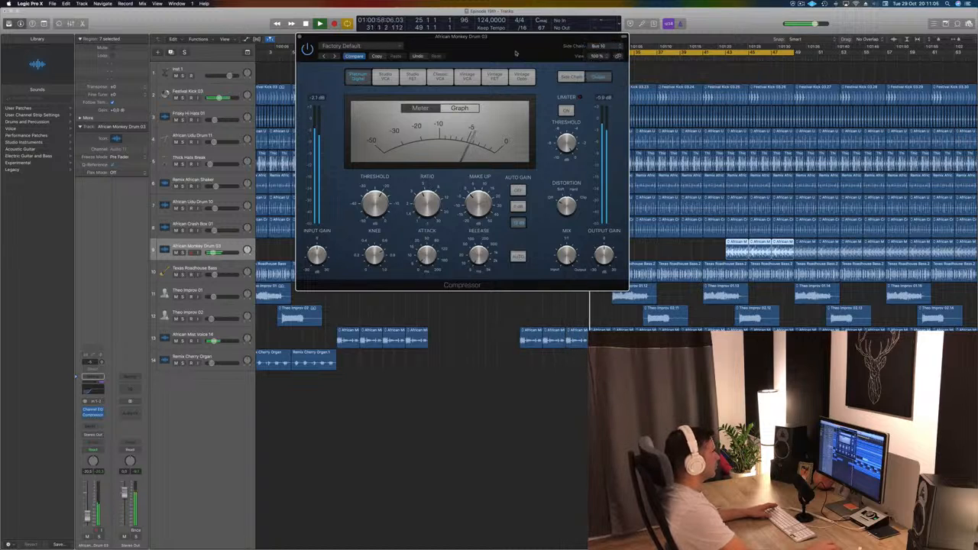
Step: Lower the compressor's threshold and raise its ratio during playback, and turn the African Monkey Drum 03 track's volume down slightly
left_click_drag(503, 45, 569, 56)
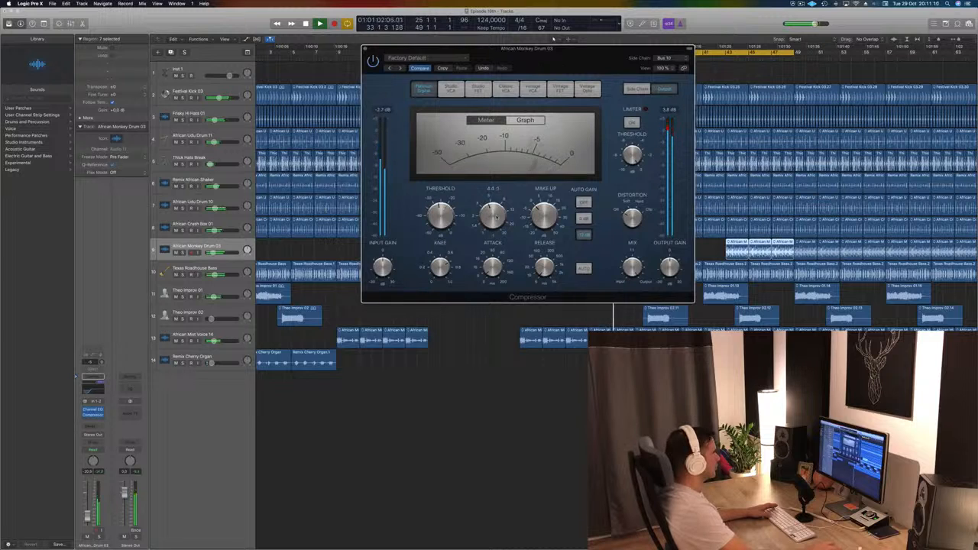
key("space")
left_click_drag(585, 56, 488, 92)
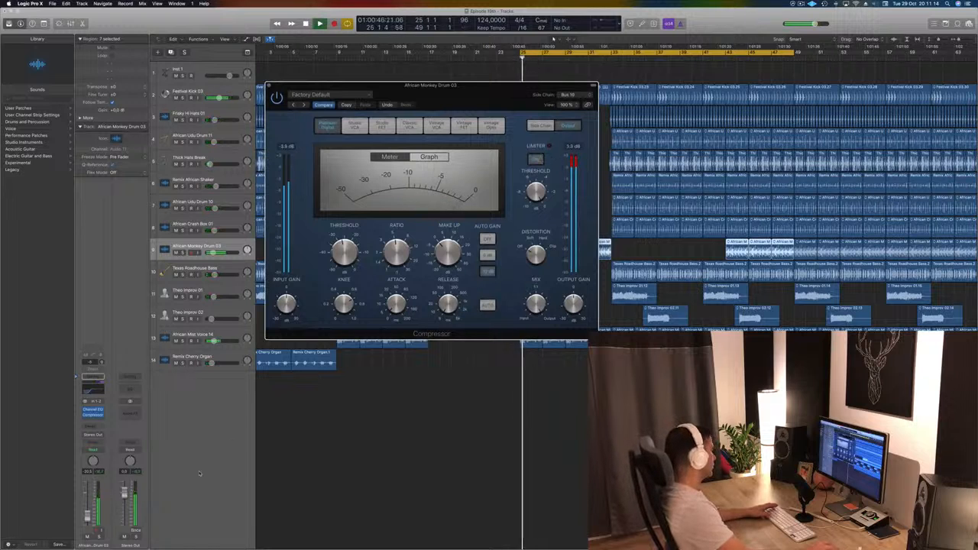
left_click_drag(87, 517, 87, 521)
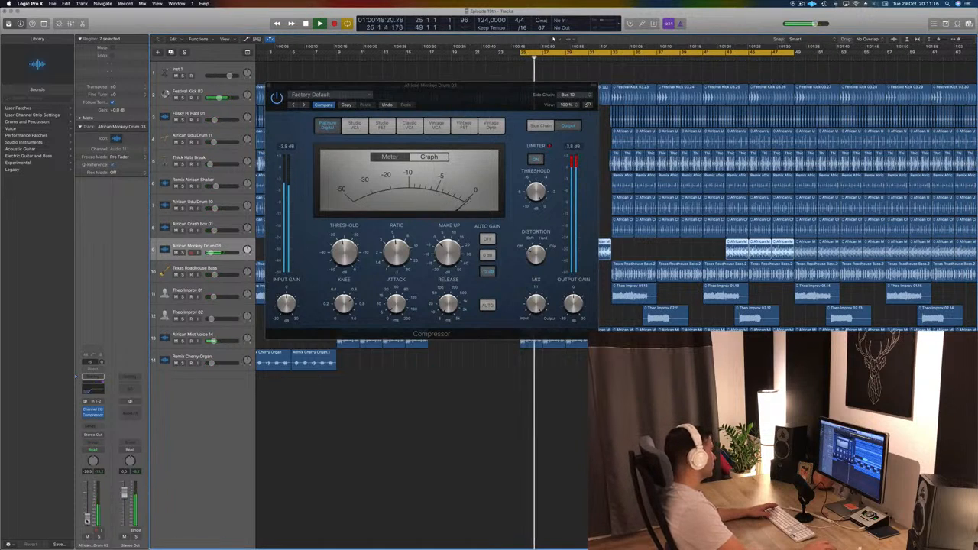
Step: Fine-tune the compressor's ratio to about 6.8:1 using its graph display, then close it and replay the cycle from bar 25
left_click(430, 158)
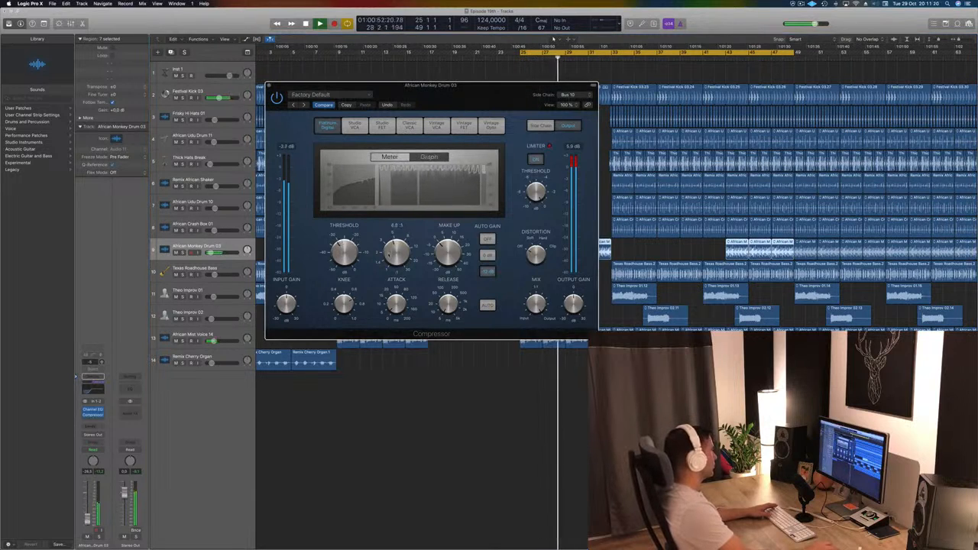
left_click_drag(391, 258, 392, 255)
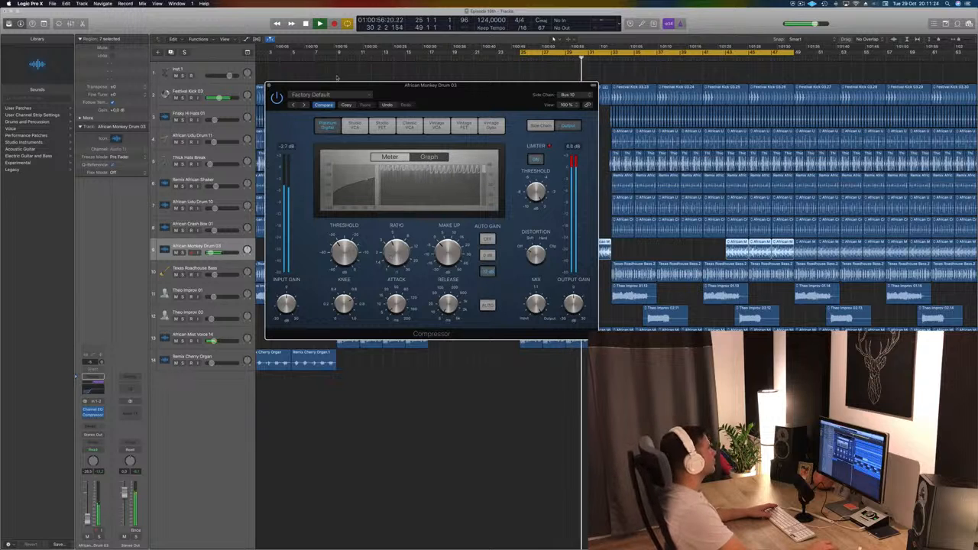
left_click(268, 87)
key("space")
key("space")
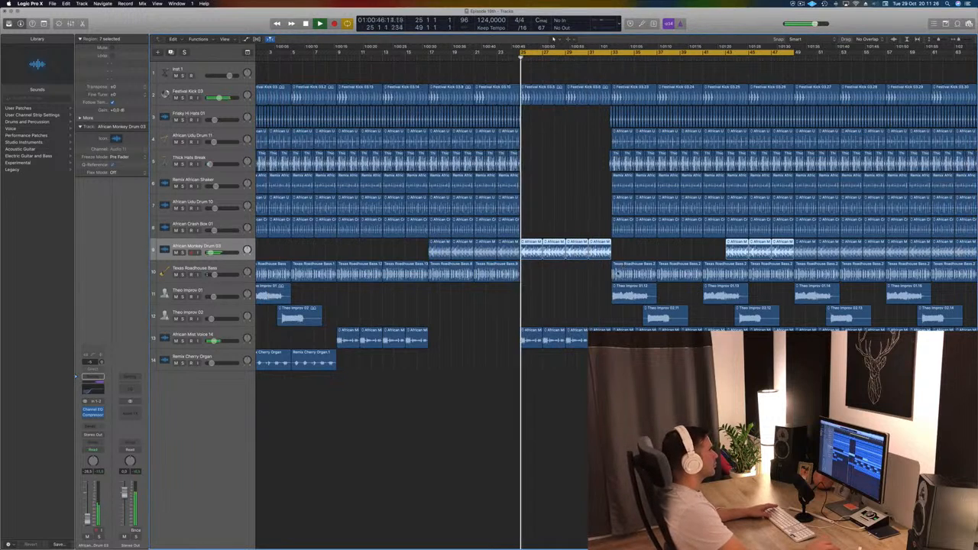
left_click(563, 306)
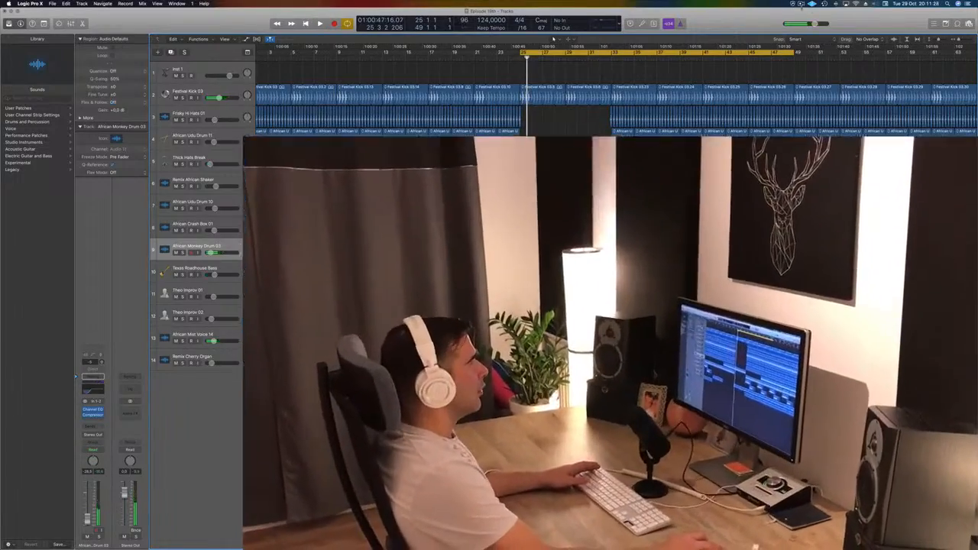